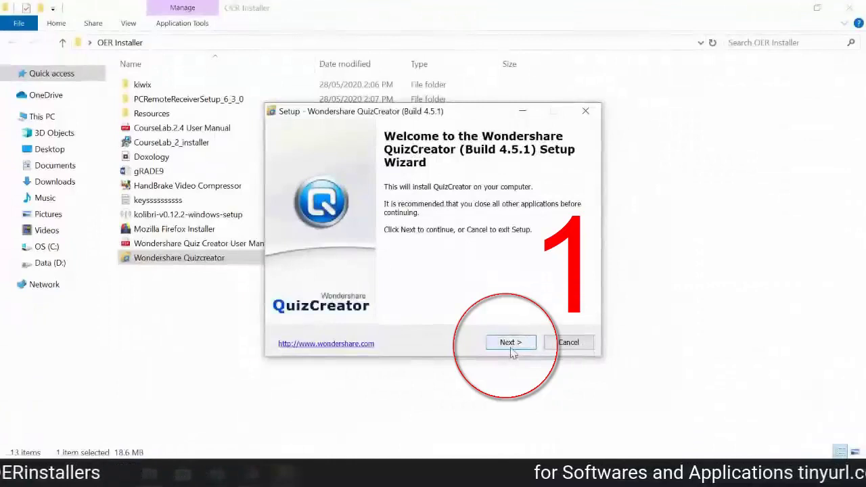
# Step: Accept the license and keep the default Program Files install folder, confirming Yes
pyautogui.click(510, 346)
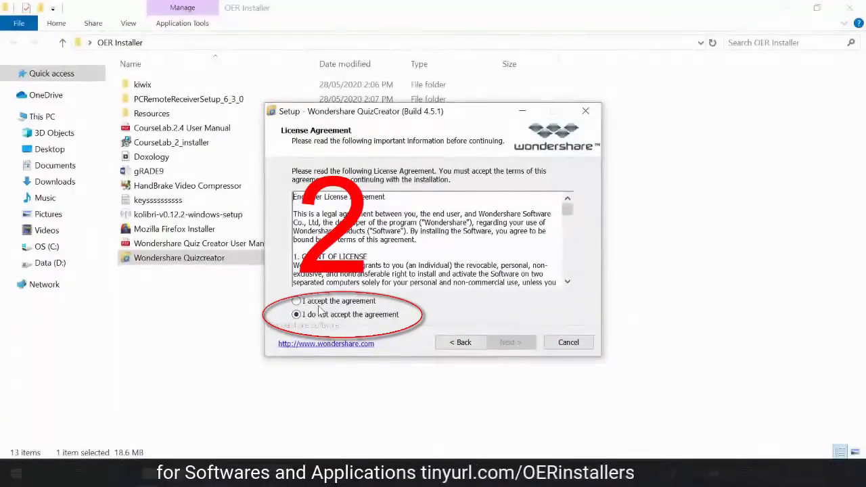
pyautogui.click(329, 301)
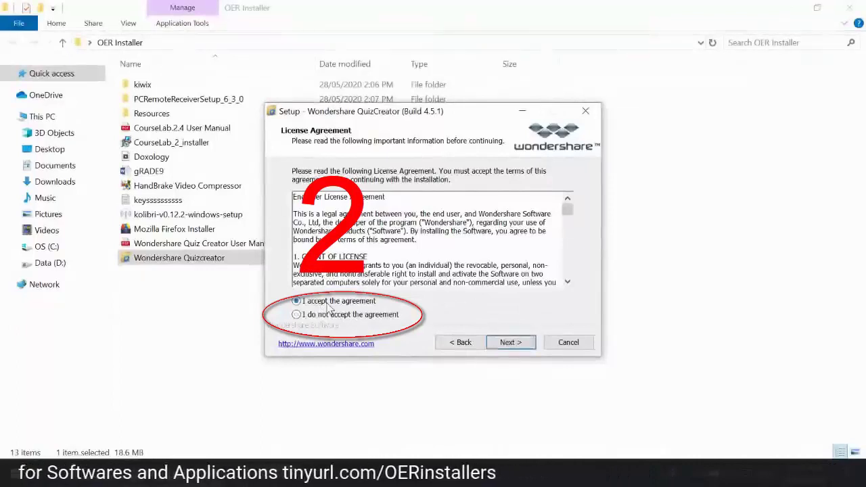
pyautogui.click(508, 345)
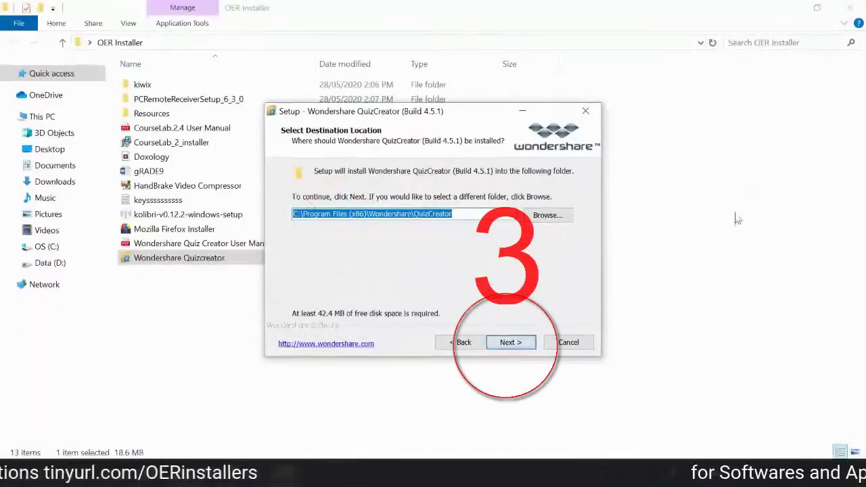
pyautogui.click(527, 345)
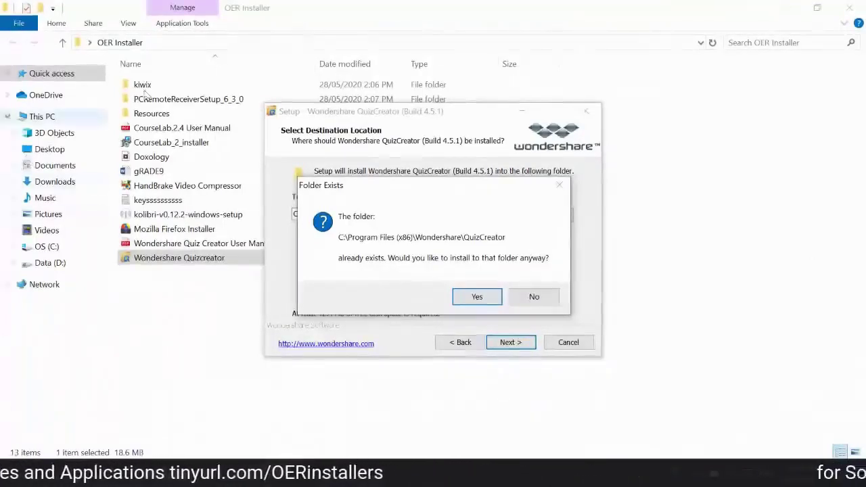
pyautogui.click(476, 297)
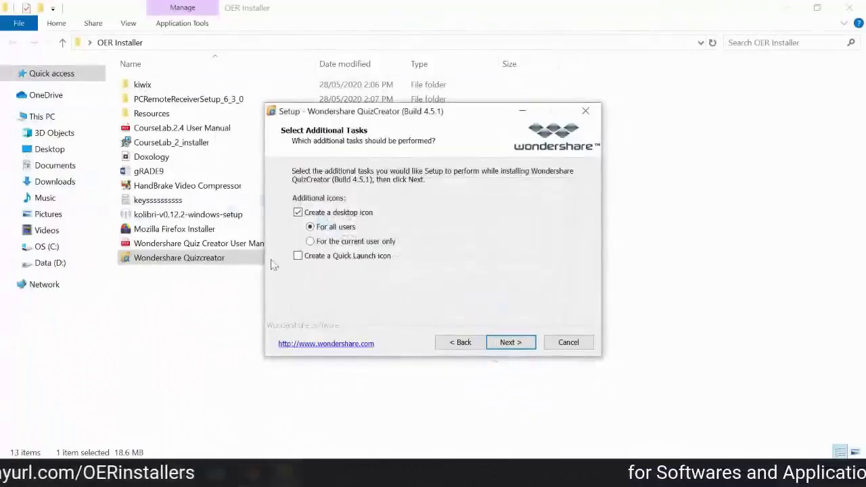
# Step: Add a Quick Launch icon, run the installation, skip the product offer and finish setup
pyautogui.click(311, 262)
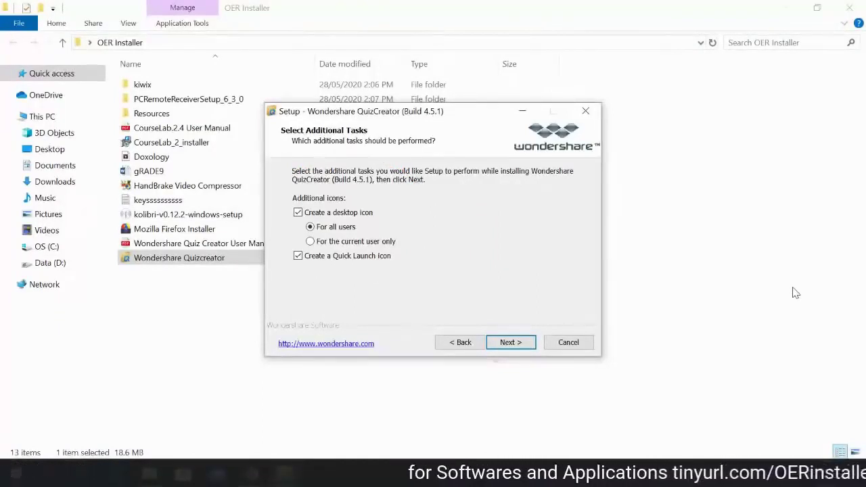
pyautogui.click(506, 347)
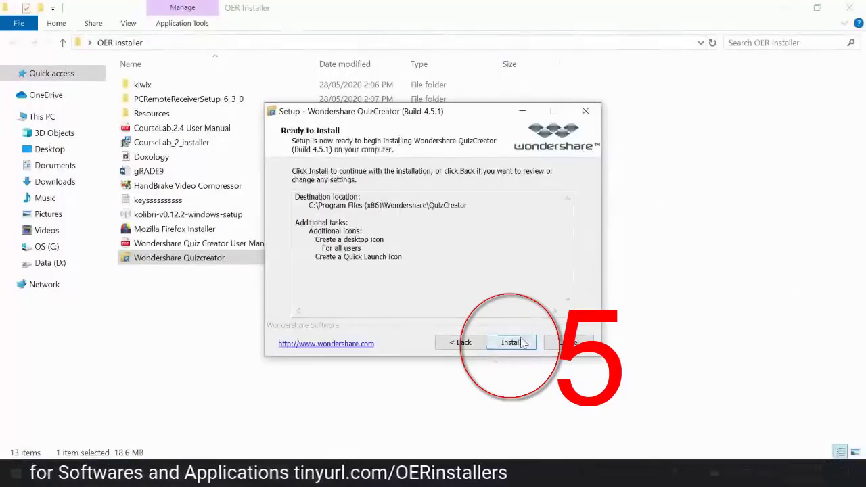
pyautogui.click(521, 343)
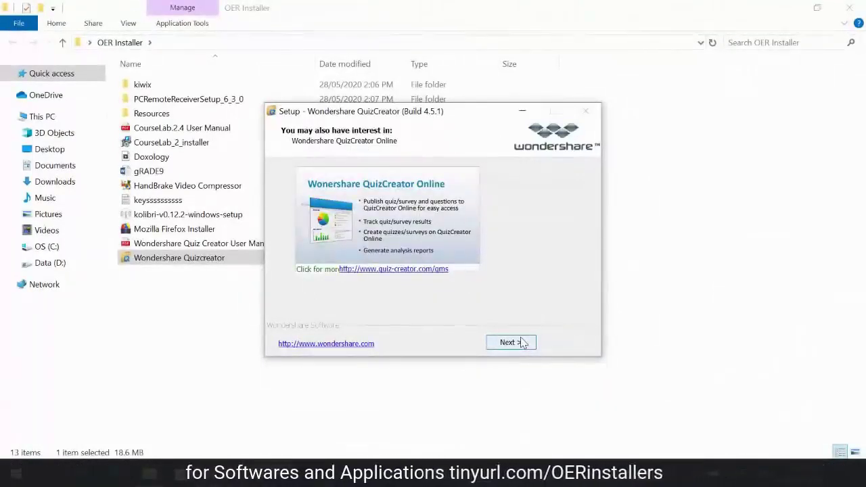
pyautogui.click(521, 342)
pyautogui.click(512, 342)
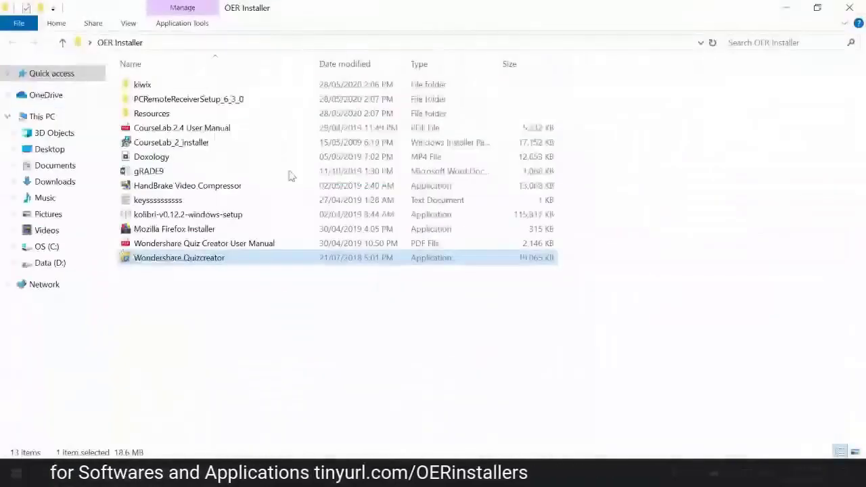
# Step: Minimize Explorer, dismiss the registration dialog and choose Create a New Quiz
pyautogui.click(783, 7)
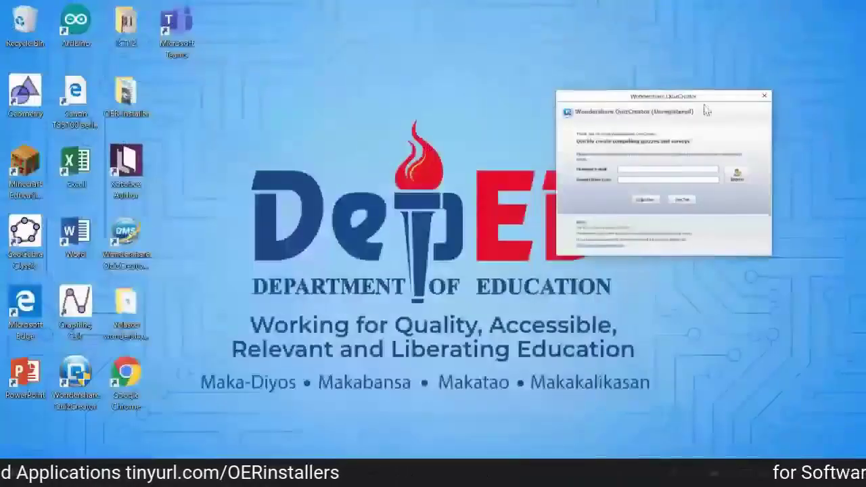
pyautogui.click(765, 96)
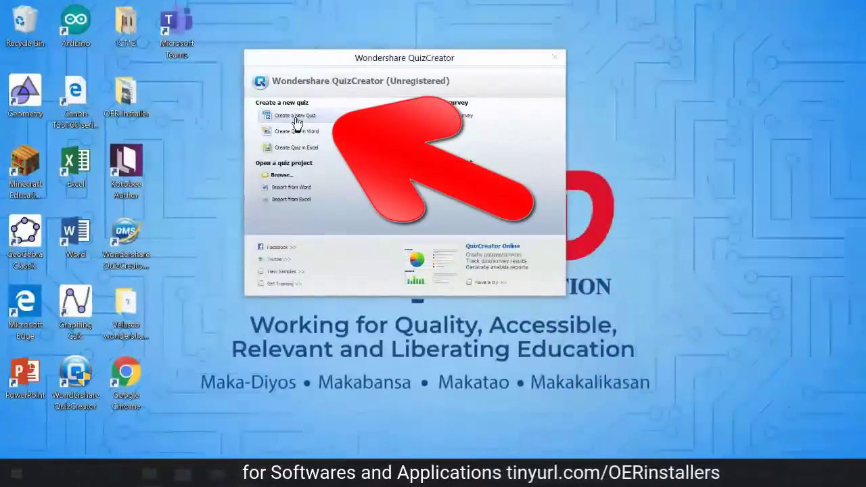
pyautogui.click(296, 119)
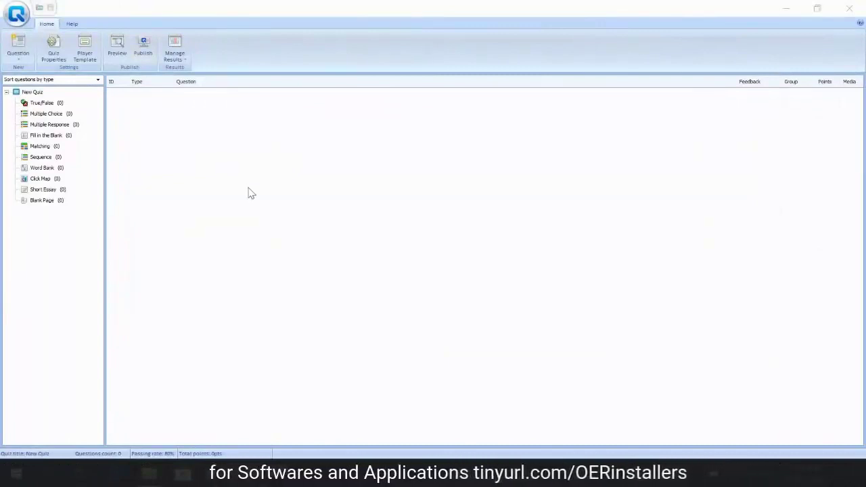
pyautogui.click(56, 54)
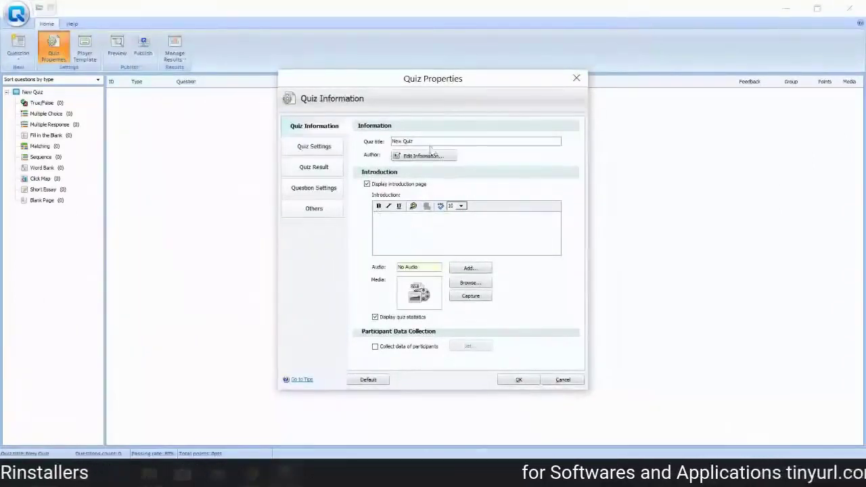
pyautogui.moveTo(429, 142); pyautogui.dragTo(282, 142)
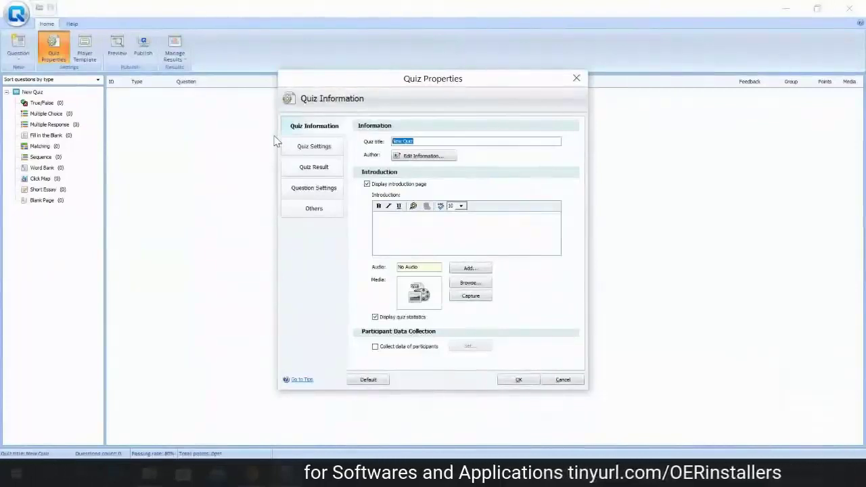
pyautogui.write('Neth')
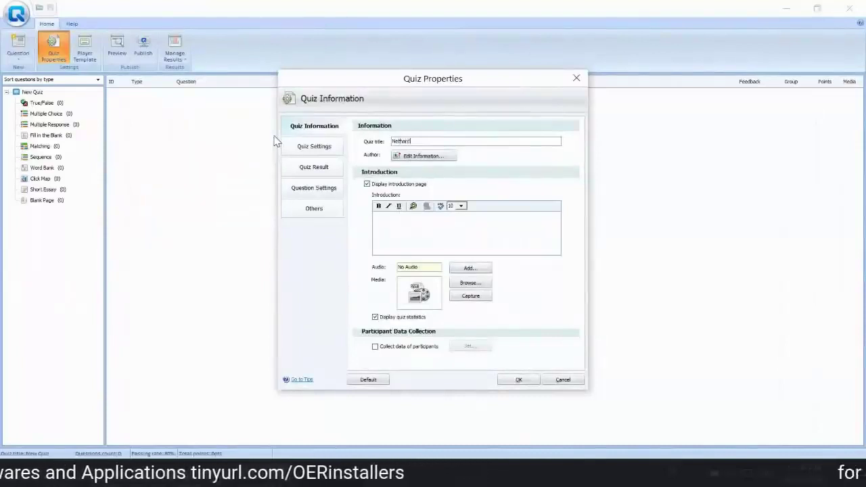
pyautogui.press('BackSpace')
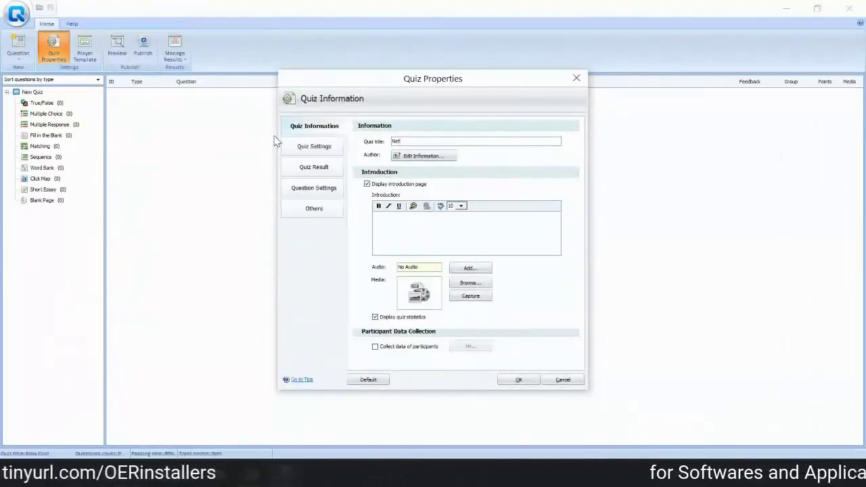
pyautogui.press('BackSpace')
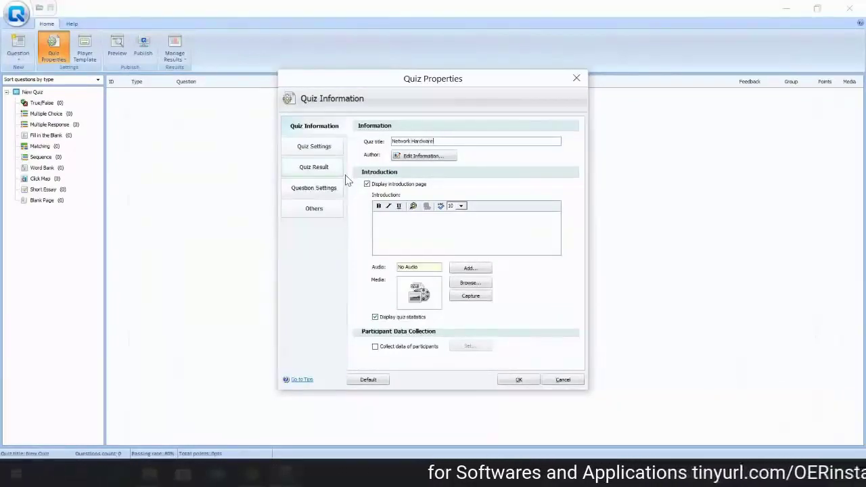
pyautogui.press('BackSpace')
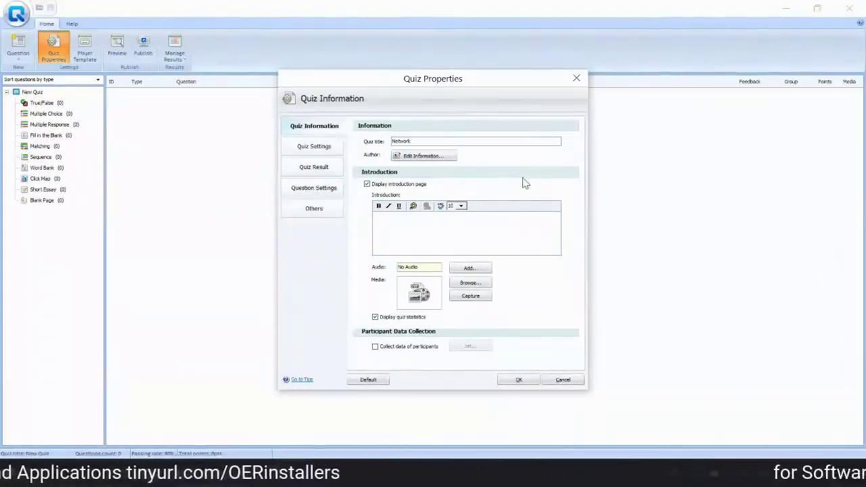
pyautogui.click(393, 218)
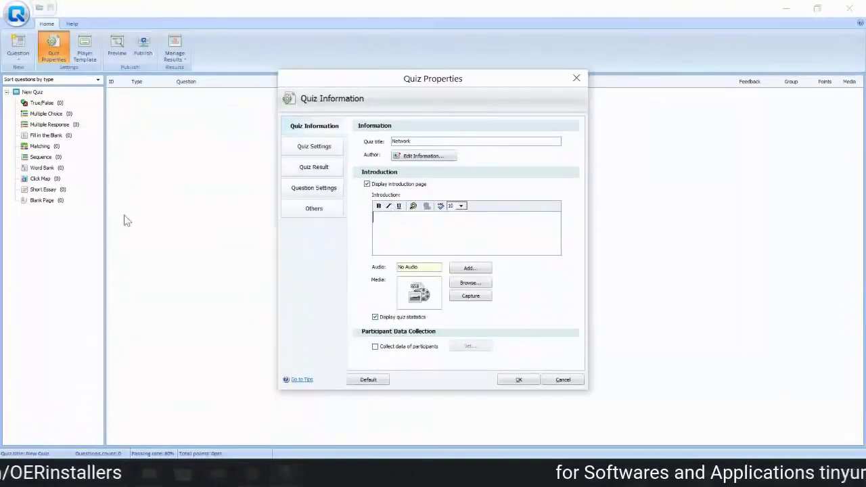
# Step: Close Quiz Properties, cancel the File > Open dialog and minimize QuizCreator
pyautogui.click(576, 80)
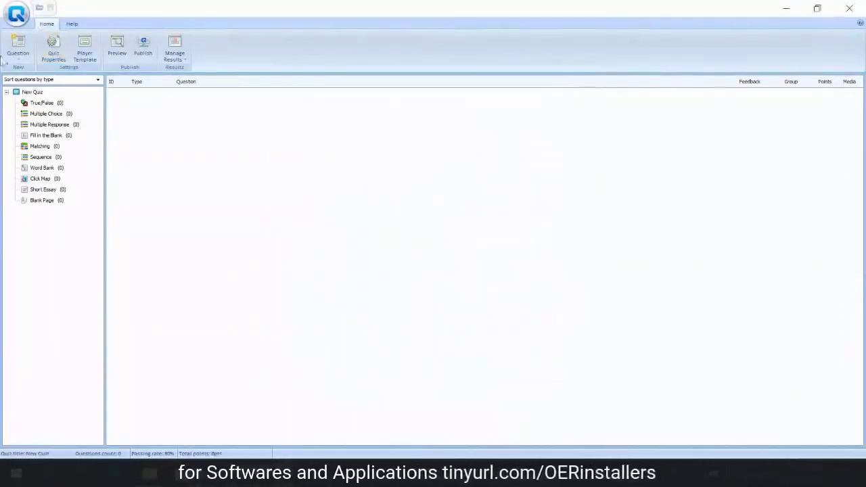
pyautogui.click(20, 16)
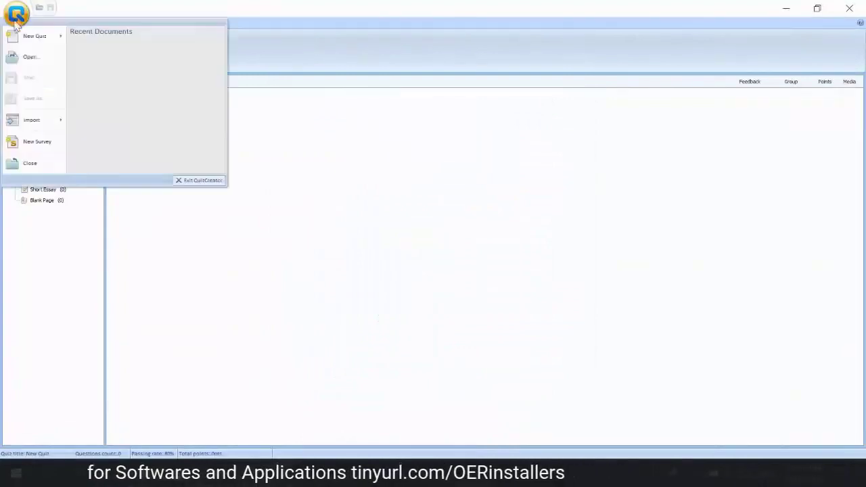
pyautogui.click(31, 59)
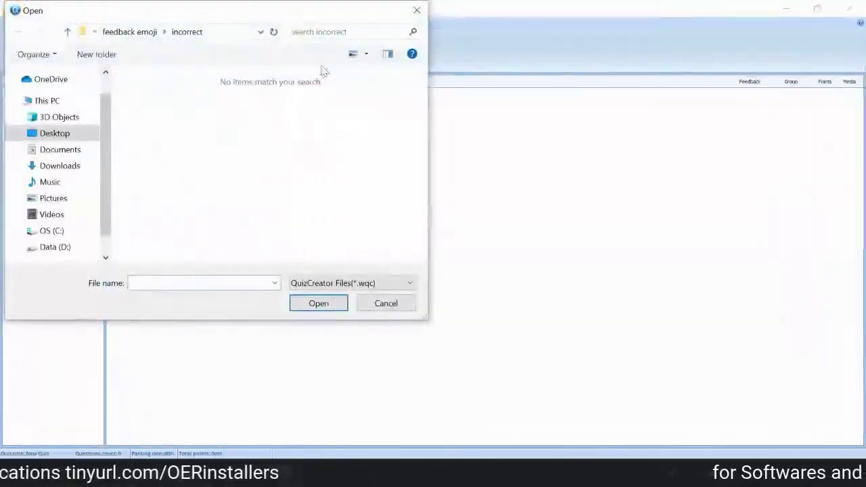
pyautogui.click(417, 10)
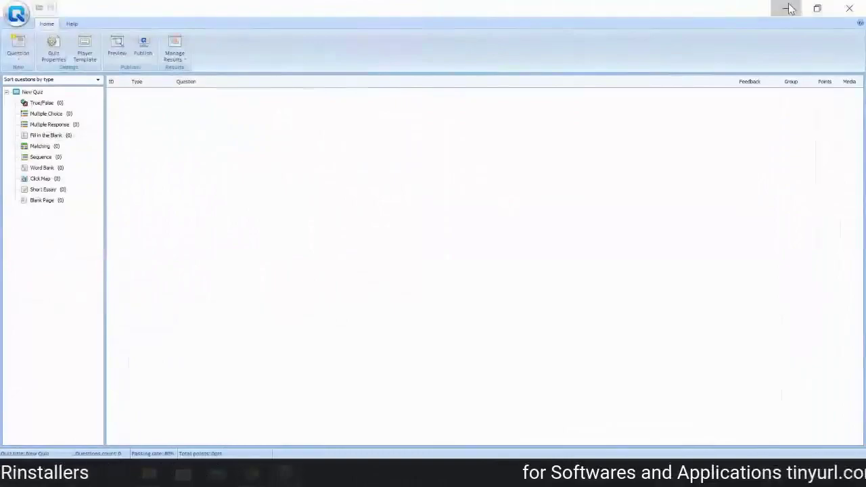
pyautogui.click(785, 8)
# Step: Close the empty QuizCreator window, then open the Network Hardware .wqc file from the desktop folder with Free Trial
pyautogui.doubleClick(126, 307)
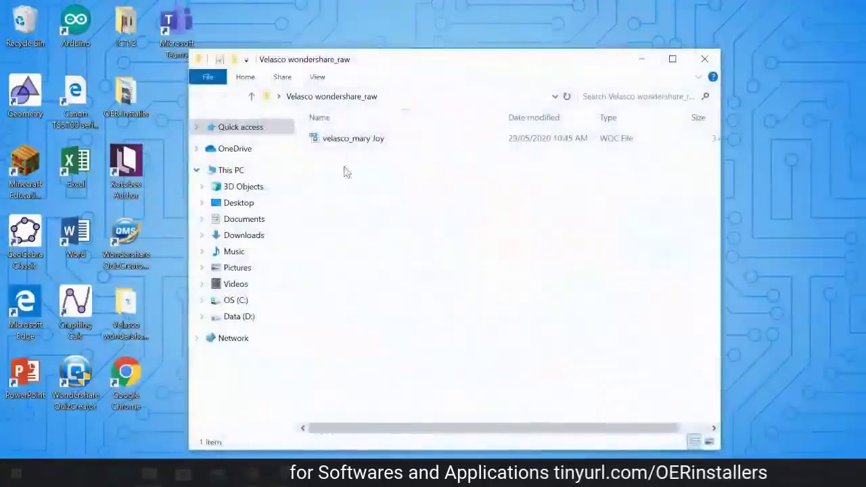
pyautogui.click(352, 139)
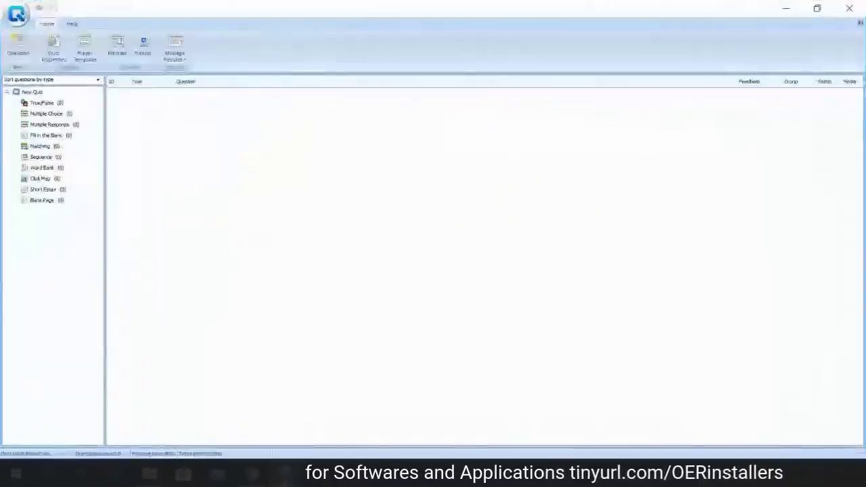
pyautogui.moveTo(251, 474)
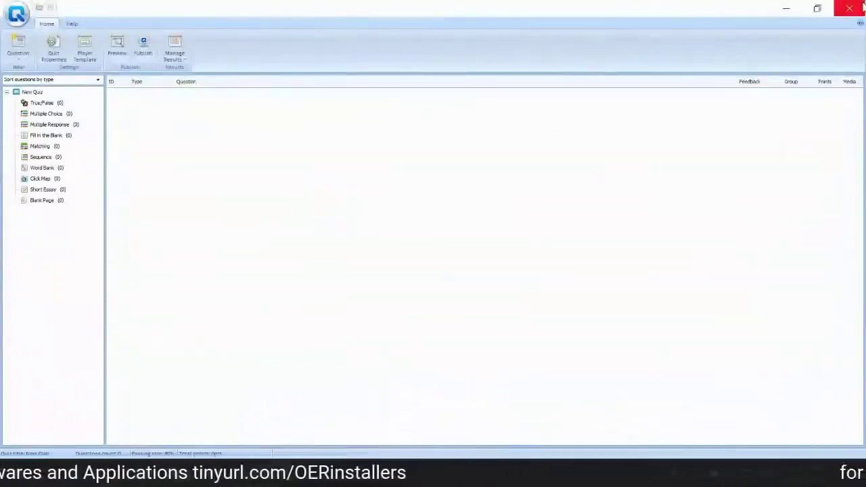
pyautogui.click(849, 8)
pyautogui.doubleClick(430, 142)
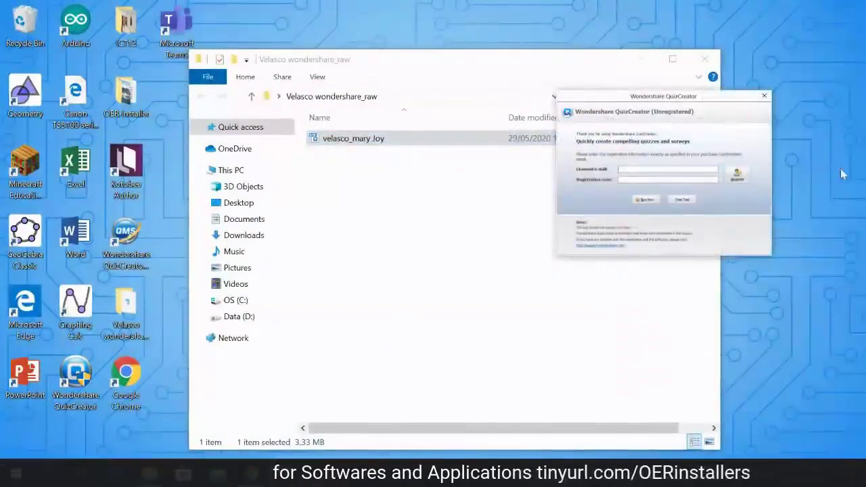
pyautogui.click(691, 200)
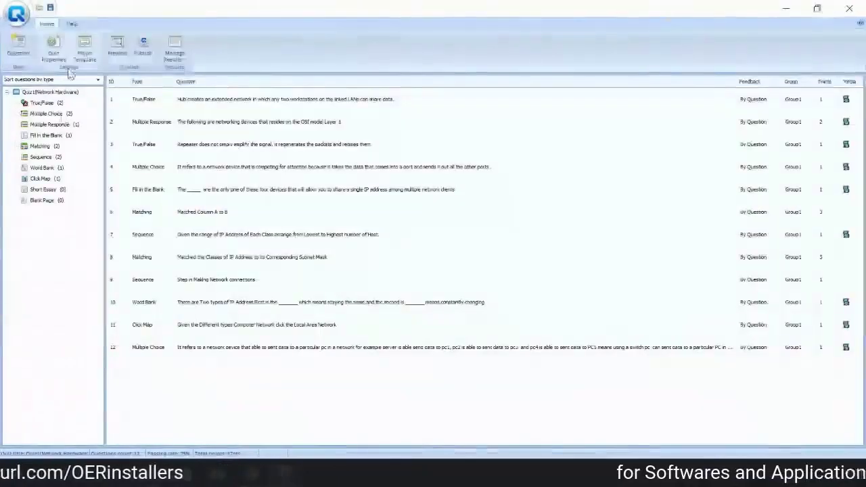
# Step: Open Quiz Properties and check the title Quiz1(Network Hardware)
pyautogui.click(54, 51)
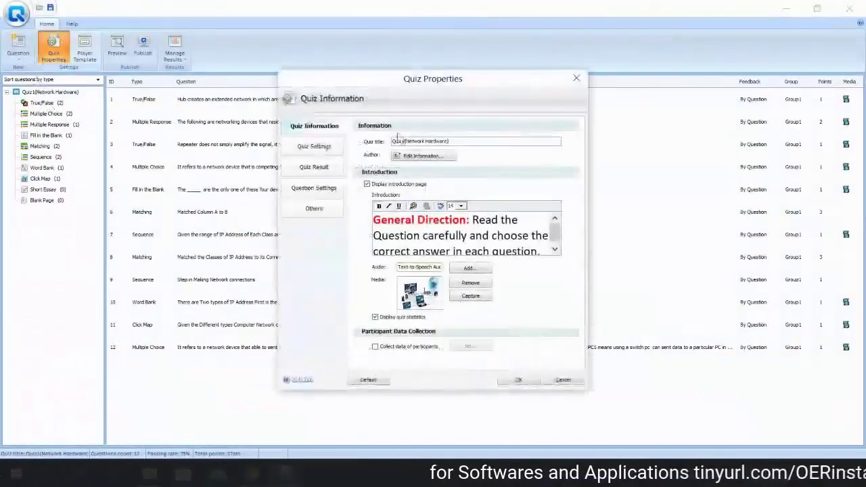
pyautogui.moveTo(514, 85); pyautogui.dragTo(474, 63)
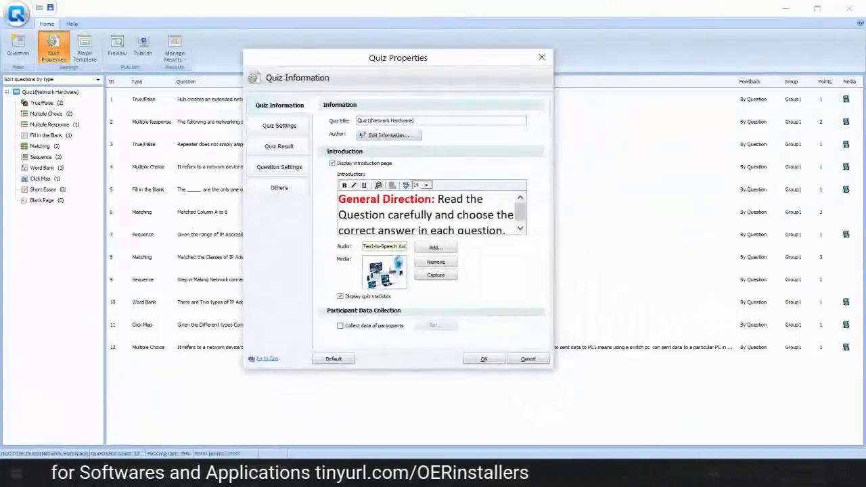
pyautogui.click(424, 121)
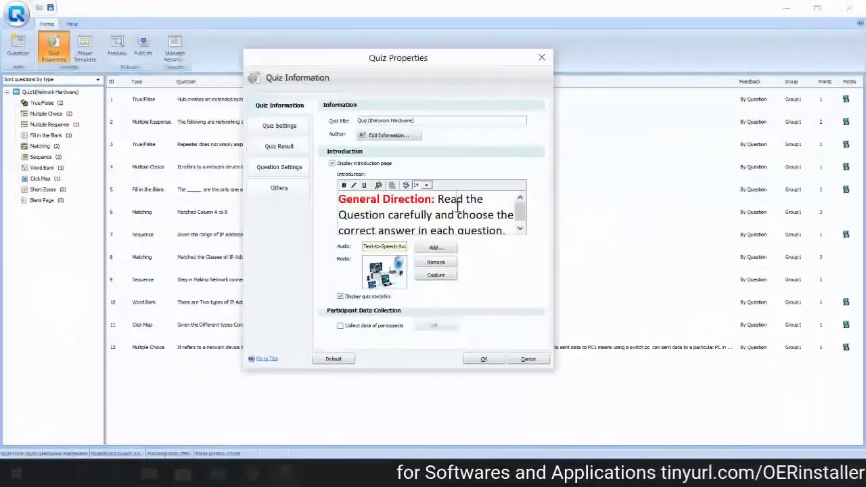
# Step: Read through the 'General Direction' introduction text and open Edit Information for the author
pyautogui.moveTo(345, 205); pyautogui.dragTo(502, 236)
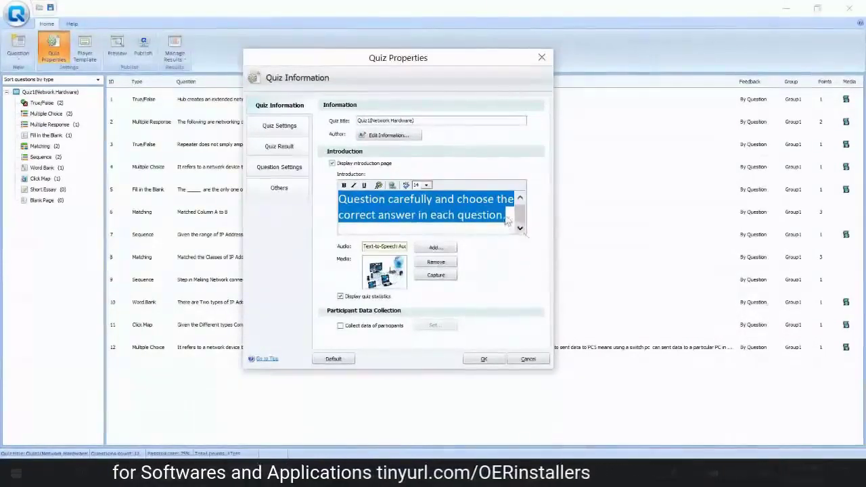
pyautogui.moveTo(519, 213); pyautogui.dragTo(521, 197)
pyautogui.click(443, 203)
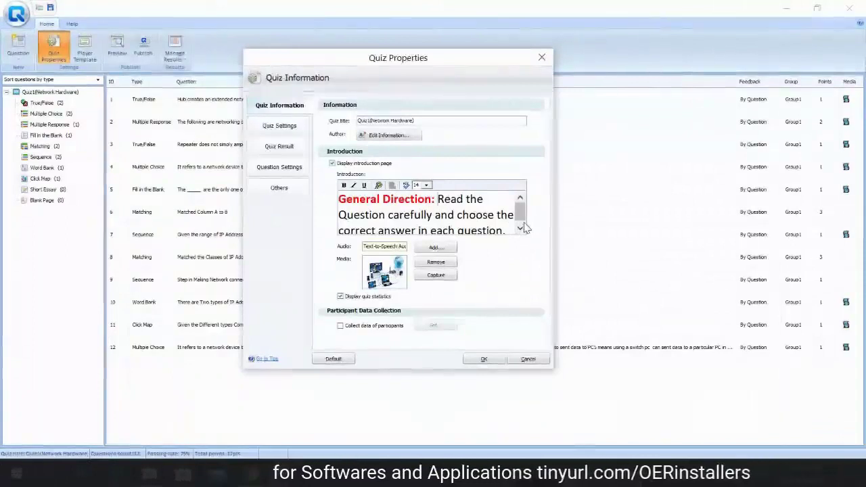
pyautogui.click(520, 228)
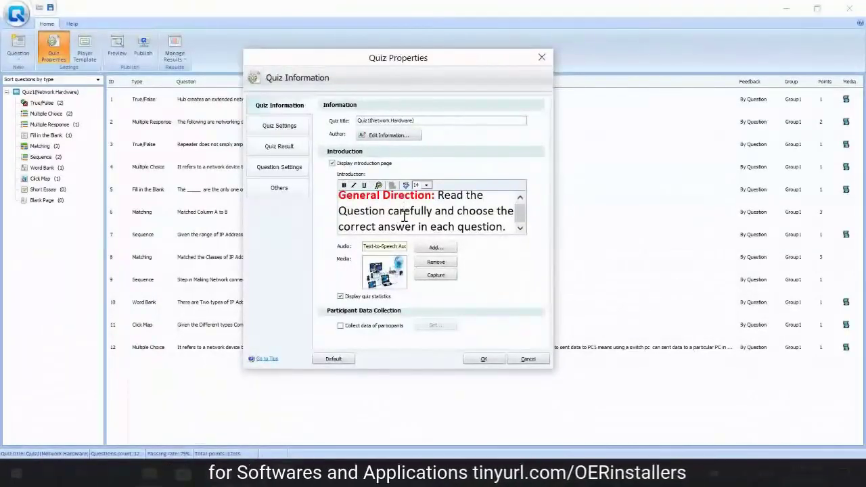
pyautogui.click(396, 134)
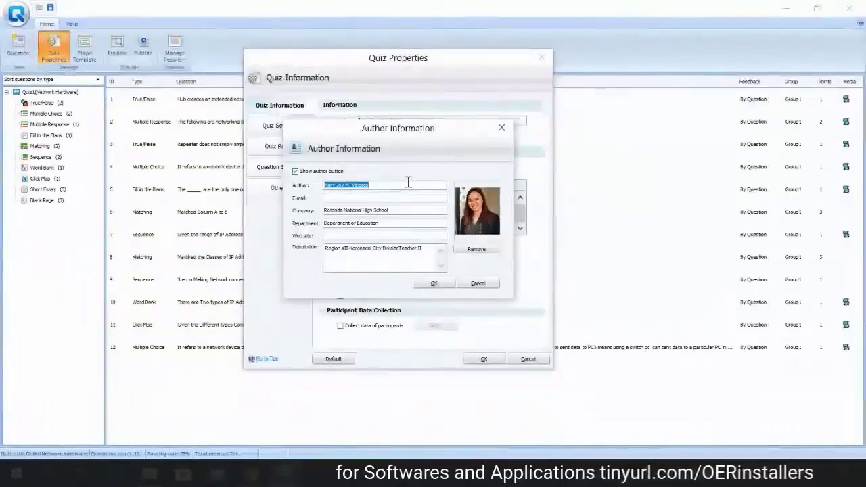
# Step: Enter the author's e-mail address and set Department to Koronadal City Division
pyautogui.click(361, 209)
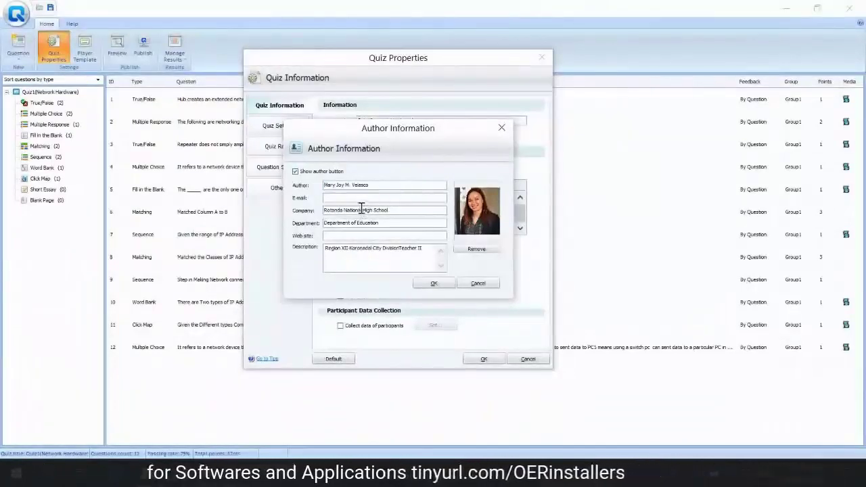
pyautogui.click(360, 198)
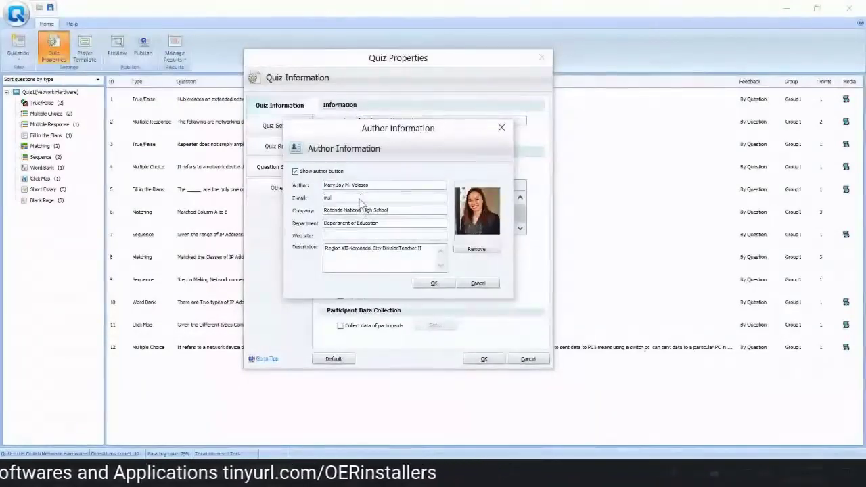
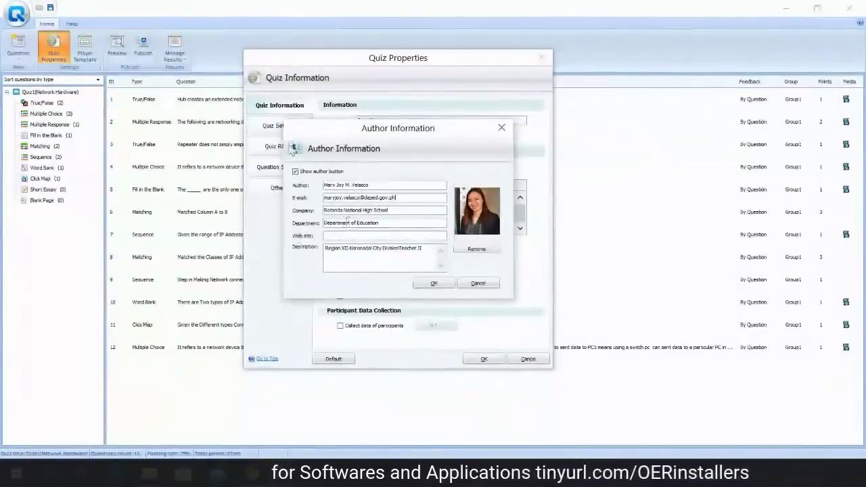
pyautogui.click(391, 210)
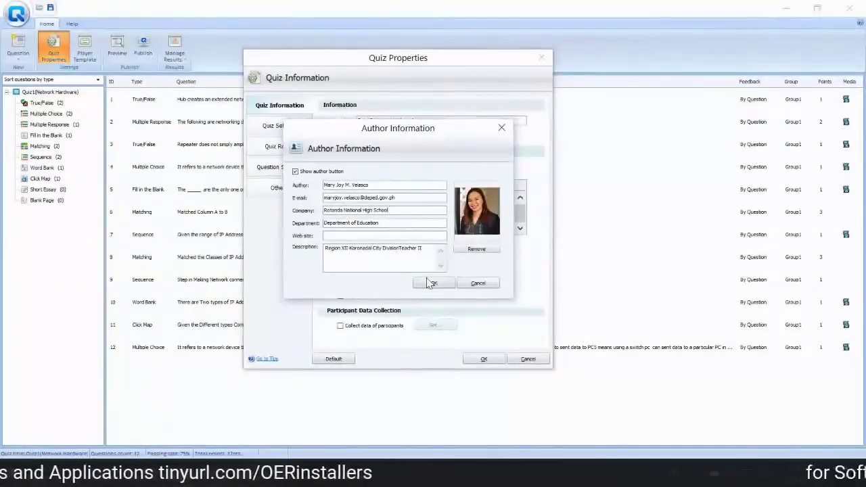
pyautogui.click(413, 214)
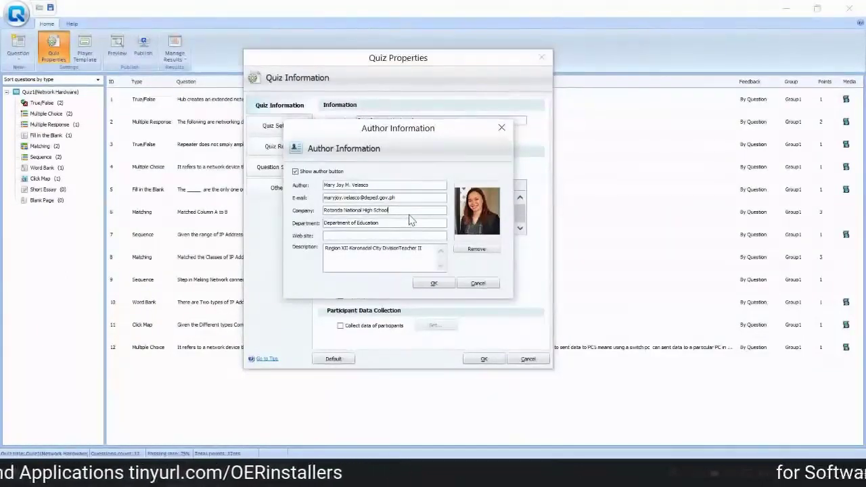
pyautogui.moveTo(395, 223); pyautogui.dragTo(315, 223)
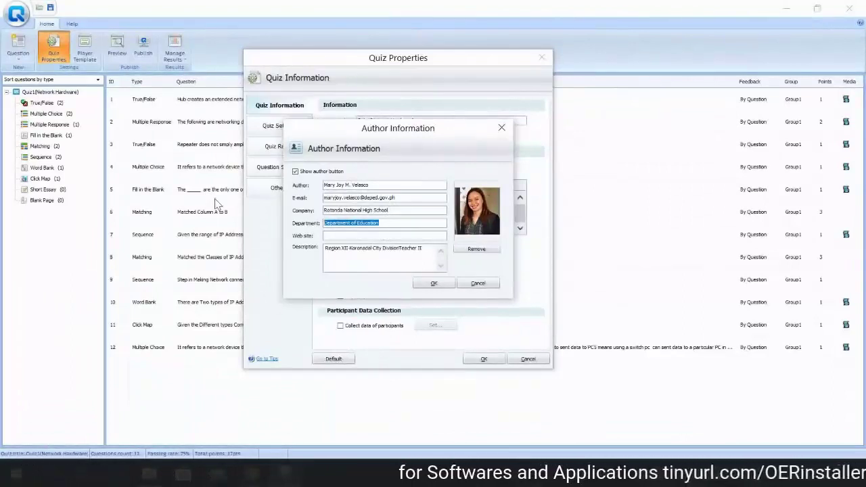
pyautogui.write('Ko')
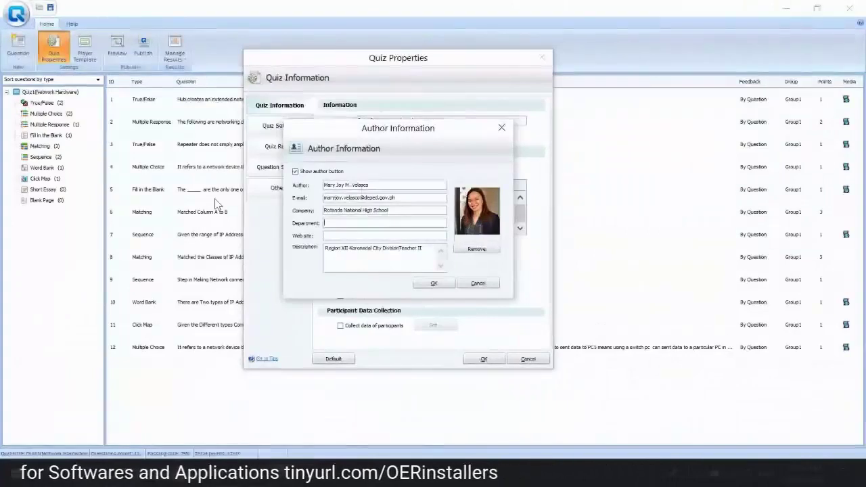
pyautogui.write('Koronadal City Division')
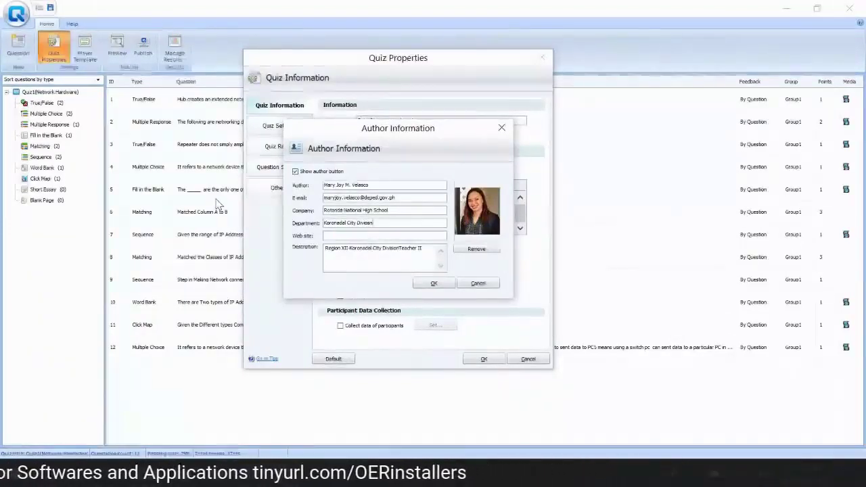
# Step: Add 'NSS,' to the author description and remove the current author photo
pyautogui.click(381, 263)
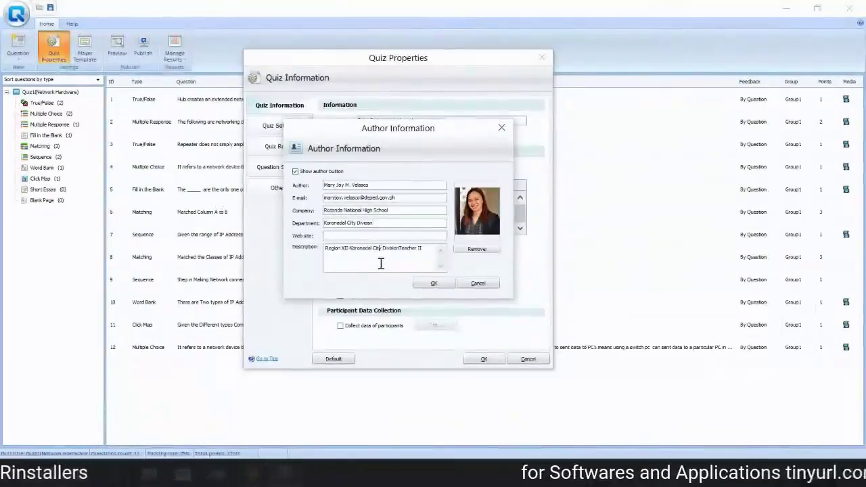
pyautogui.click(426, 248)
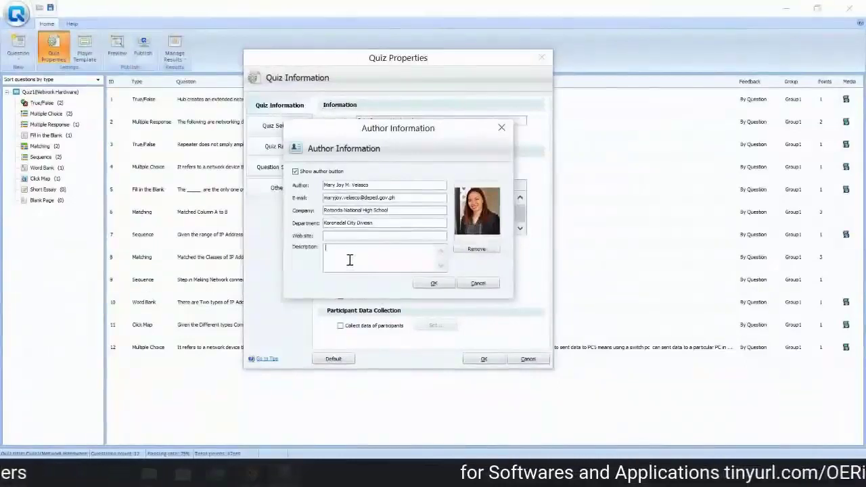
pyautogui.write('N')
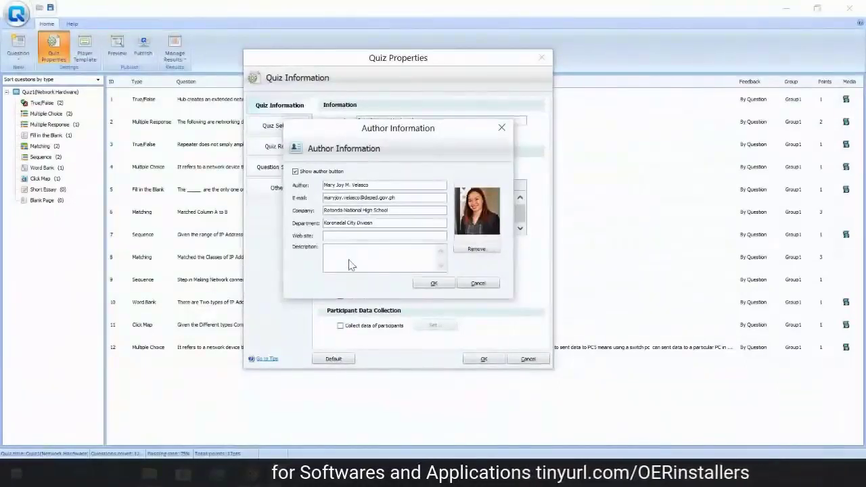
pyautogui.write('SSNC2')
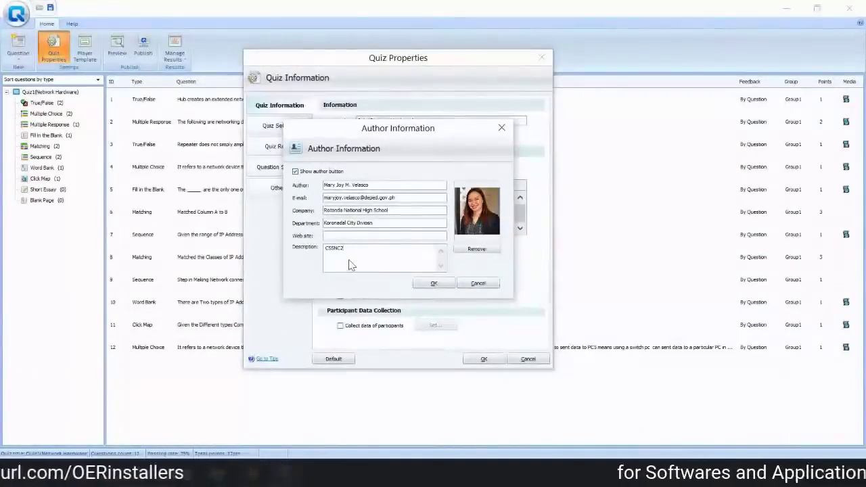
pyautogui.write(',')
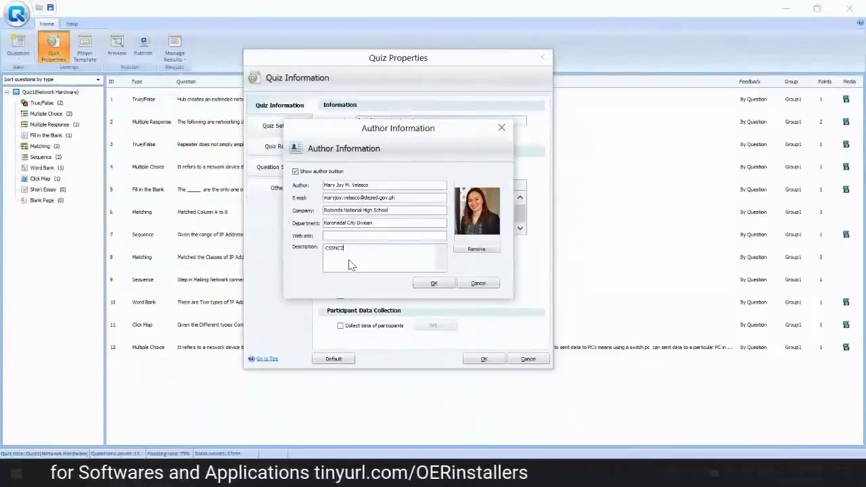
pyautogui.click(326, 234)
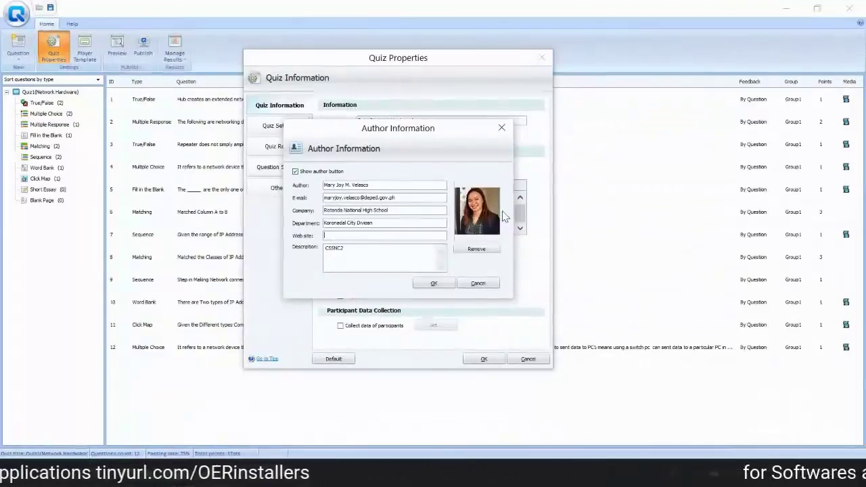
pyautogui.click(487, 249)
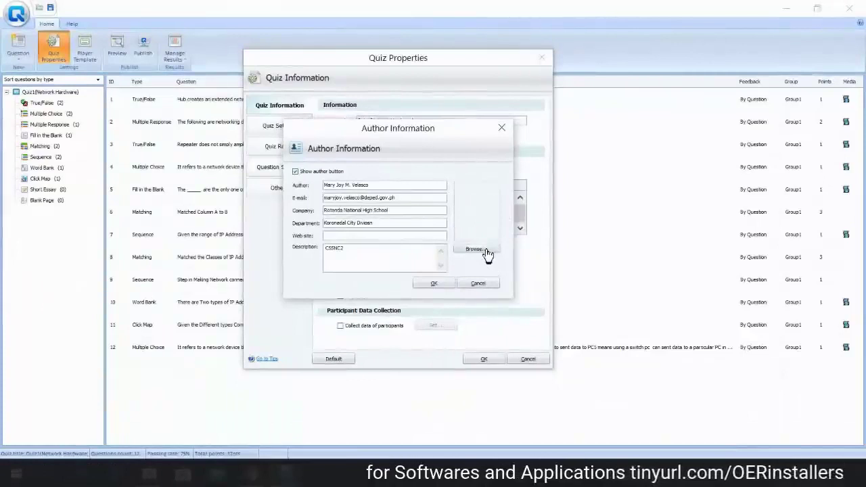
# Step: Pick a new author photo from Downloads and confirm Author Information with OK
pyautogui.click(486, 251)
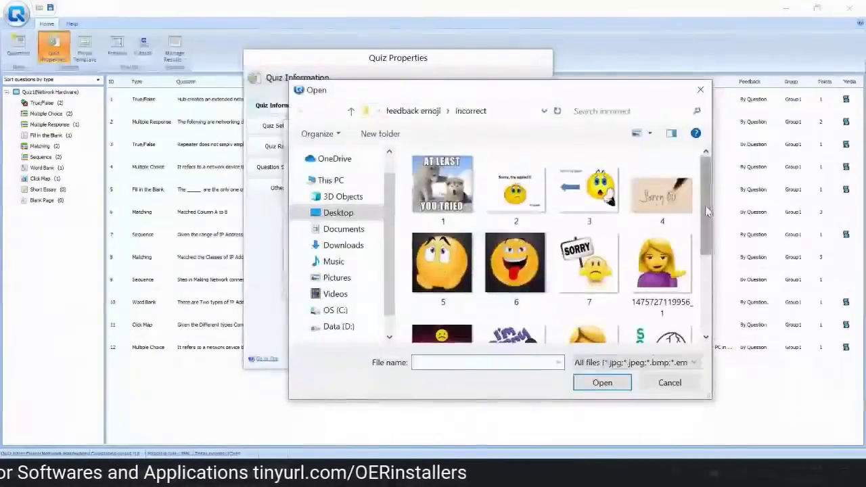
pyautogui.moveTo(705, 211); pyautogui.dragTo(717, 325)
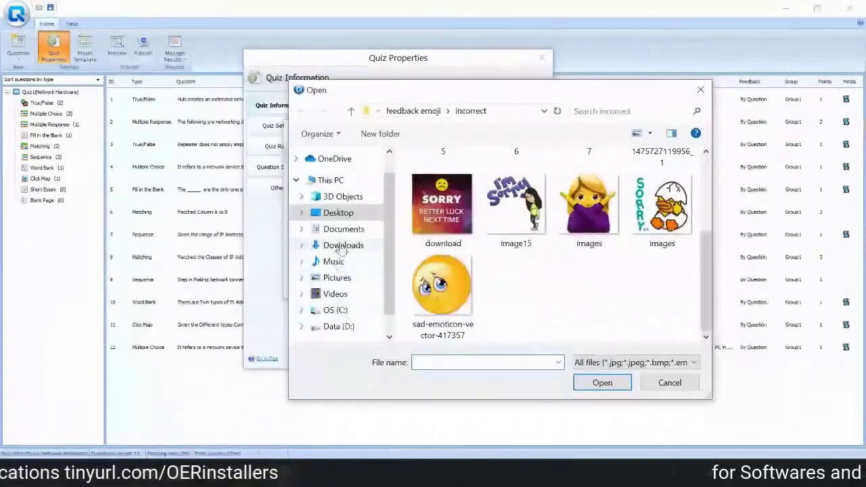
pyautogui.click(342, 246)
pyautogui.moveTo(706, 166); pyautogui.dragTo(705, 206)
pyautogui.doubleClick(443, 206)
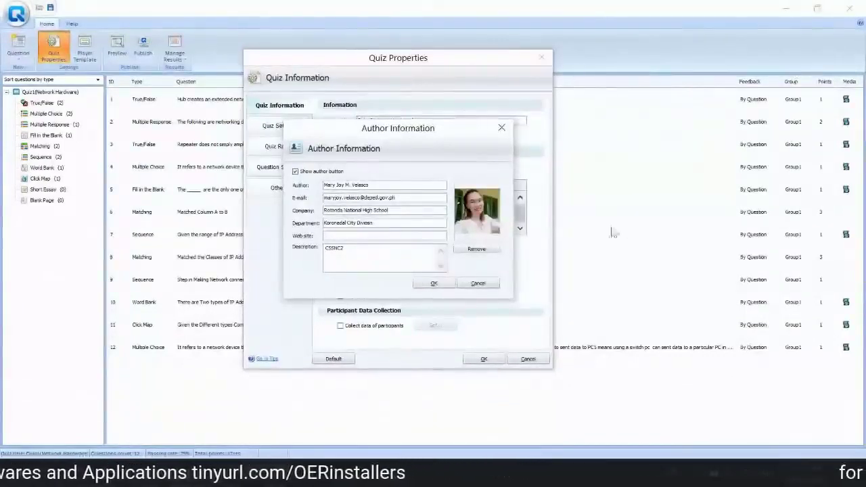
pyautogui.click(434, 283)
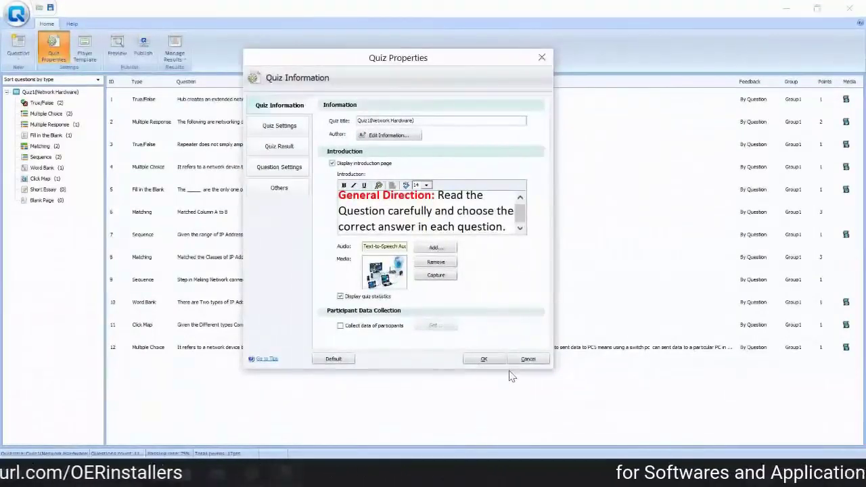
# Step: Open Add Audio for the introduction's Text-to-Speech Audio.mp3 (8 seconds, loop once, automatic play)
pyautogui.click(440, 251)
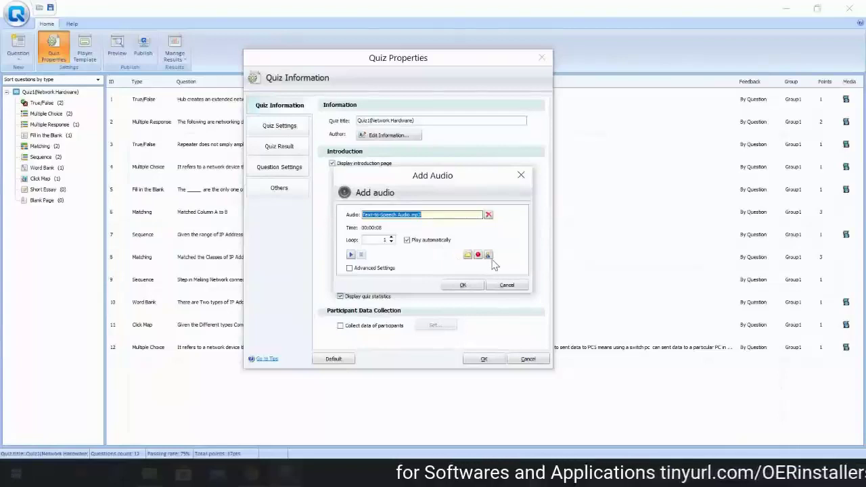
pyautogui.click(488, 255)
pyautogui.click(452, 263)
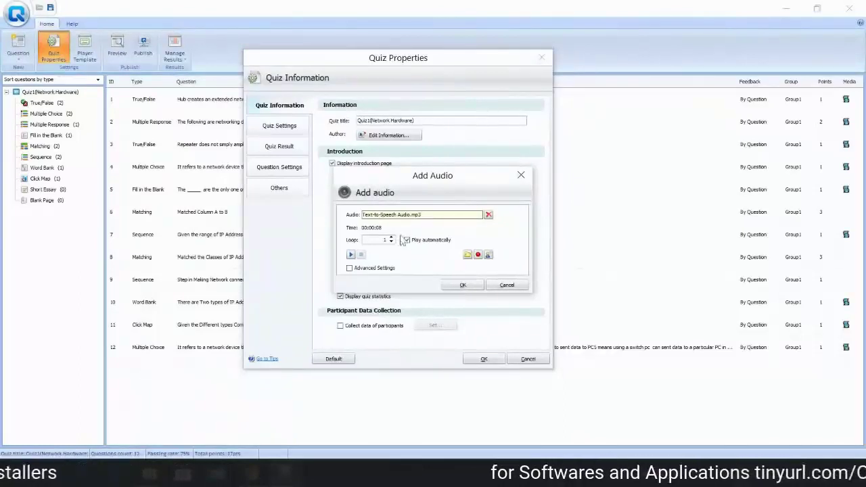
pyautogui.click(521, 175)
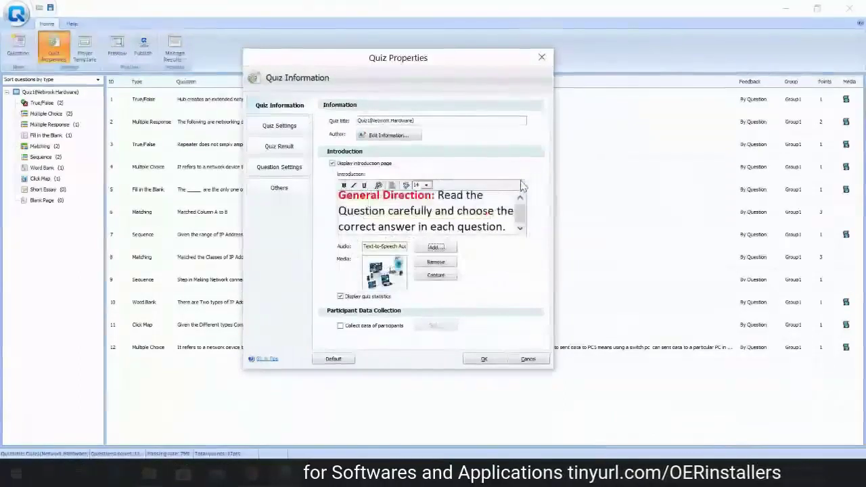
pyautogui.click(436, 247)
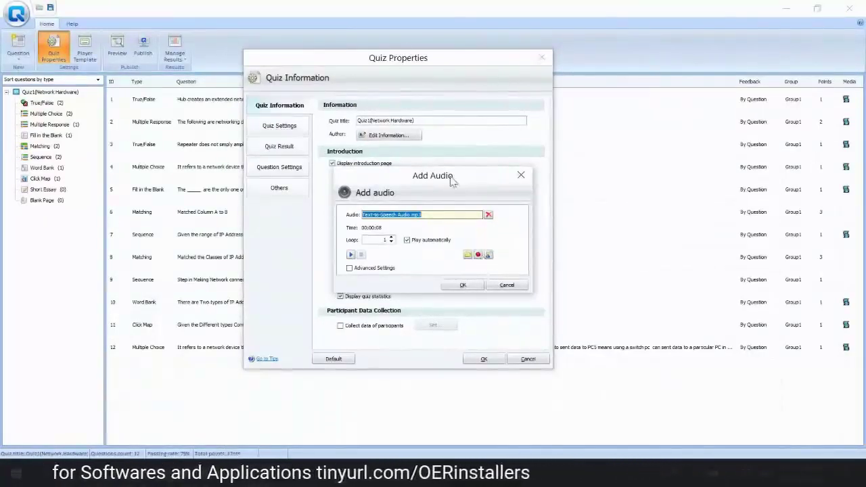
# Step: Record a test clip for the introduction audio, then play it back and stop it
pyautogui.moveTo(458, 182); pyautogui.dragTo(667, 167)
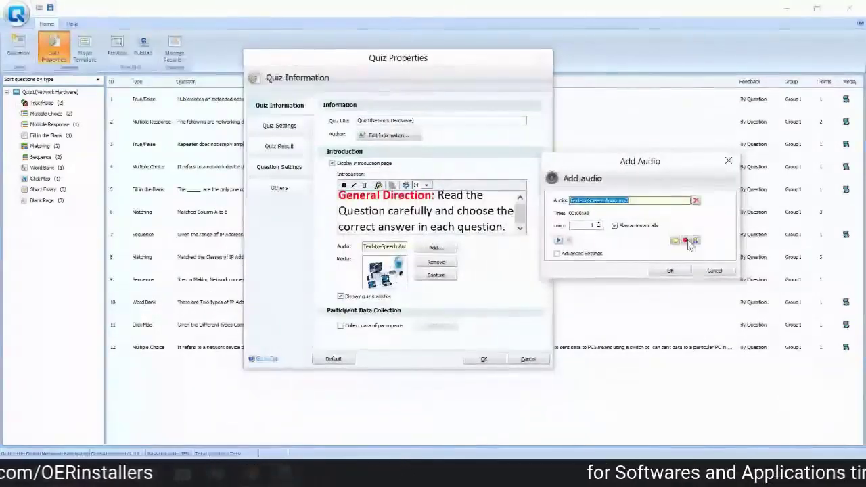
pyautogui.click(668, 270)
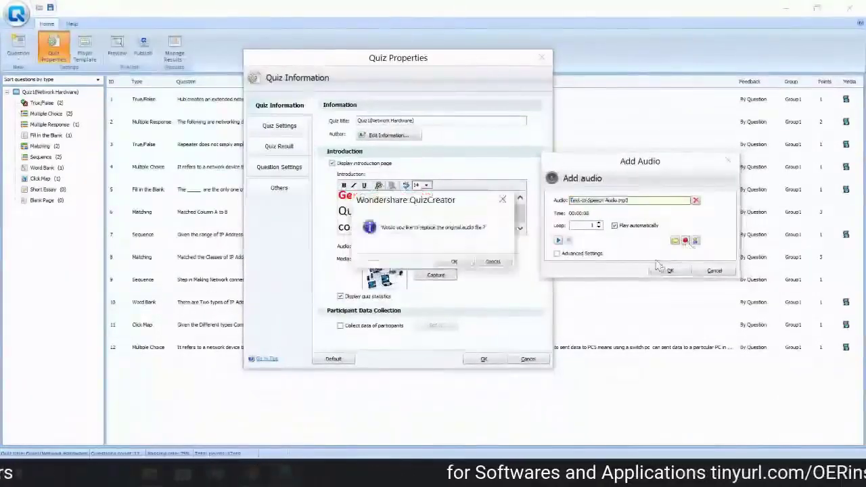
pyautogui.click(453, 262)
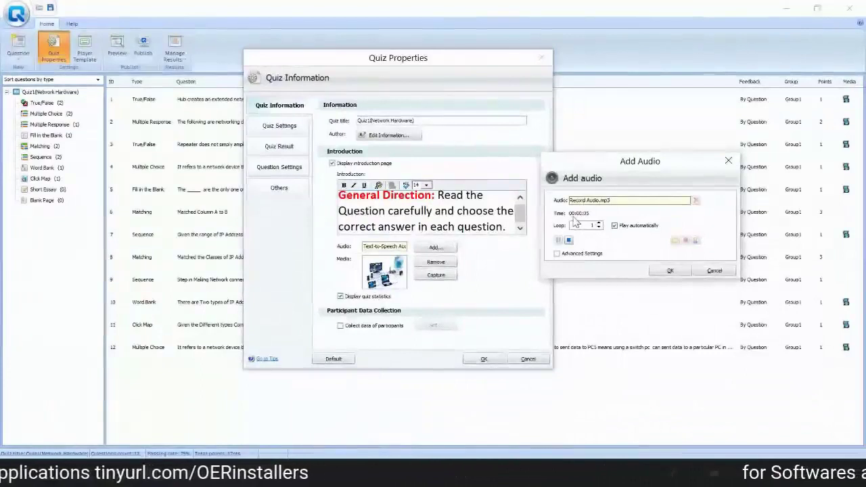
pyautogui.click(569, 240)
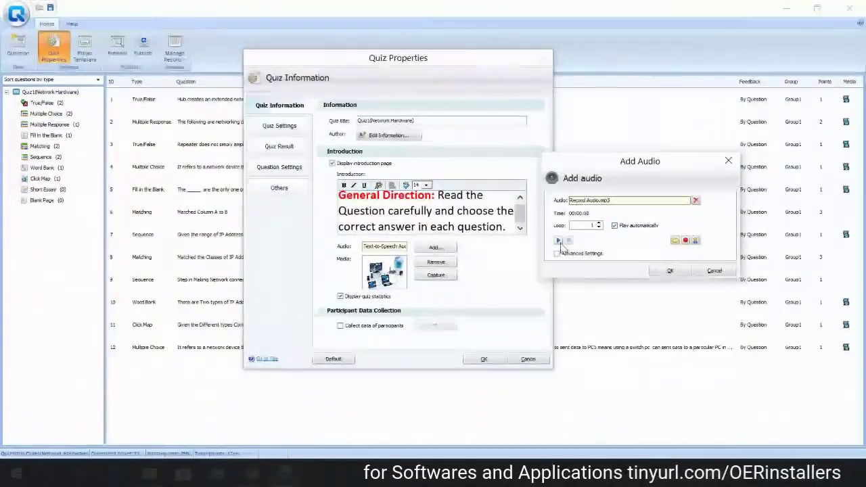
pyautogui.click(558, 241)
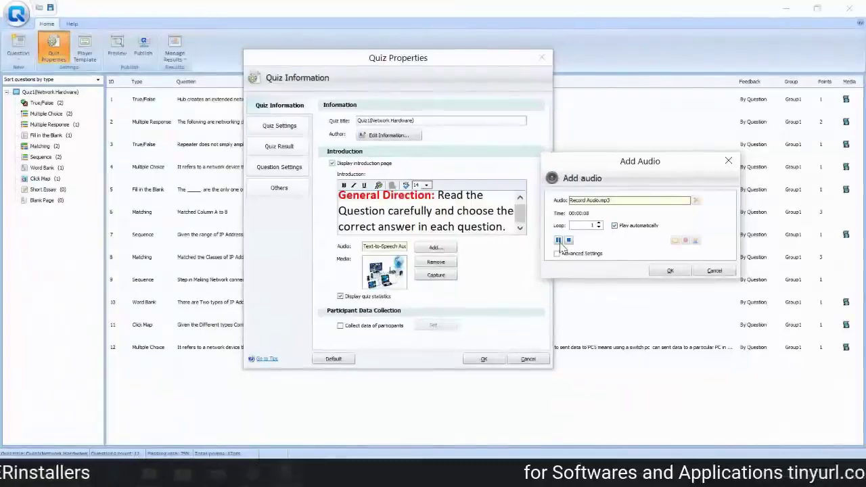
pyautogui.click(560, 244)
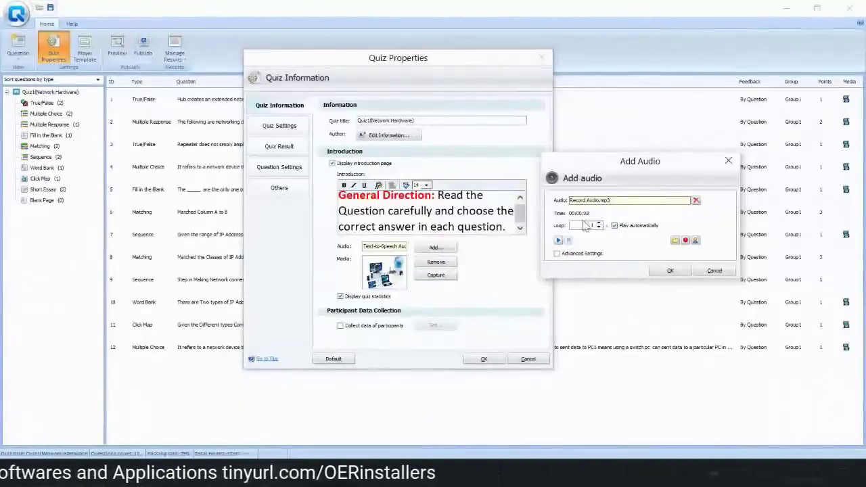
# Step: Set the loop count to 2 and generate text-to-speech audio, confirming the replacement
pyautogui.doubleClick(590, 228)
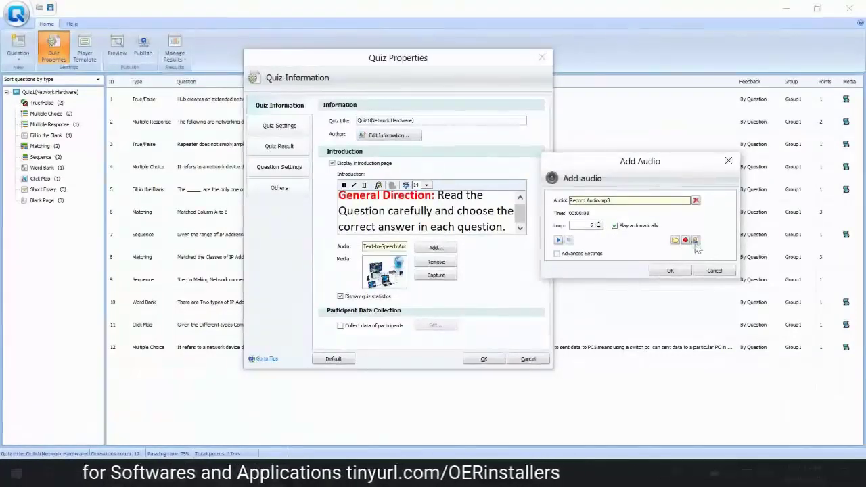
pyautogui.click(696, 244)
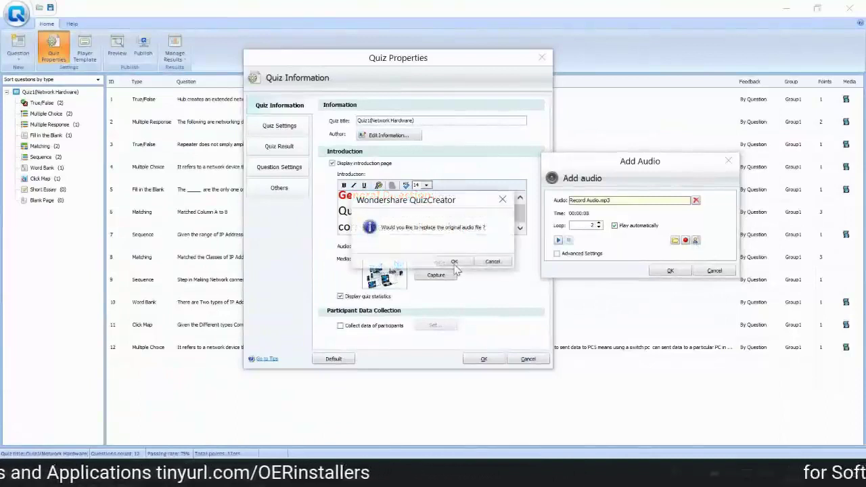
pyautogui.click(457, 264)
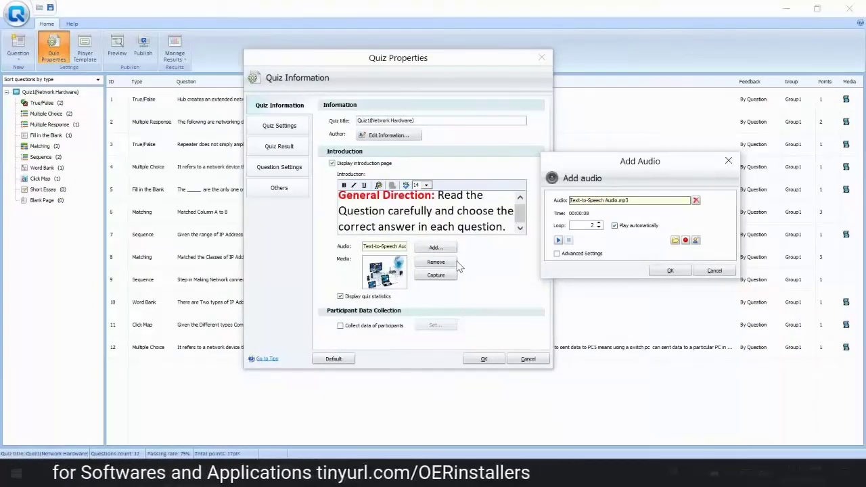
# Step: Choose TTS_MS_EN-US_ZIRA_11.0 as the voice under Advanced Settings
pyautogui.click(557, 253)
pyautogui.click(632, 346)
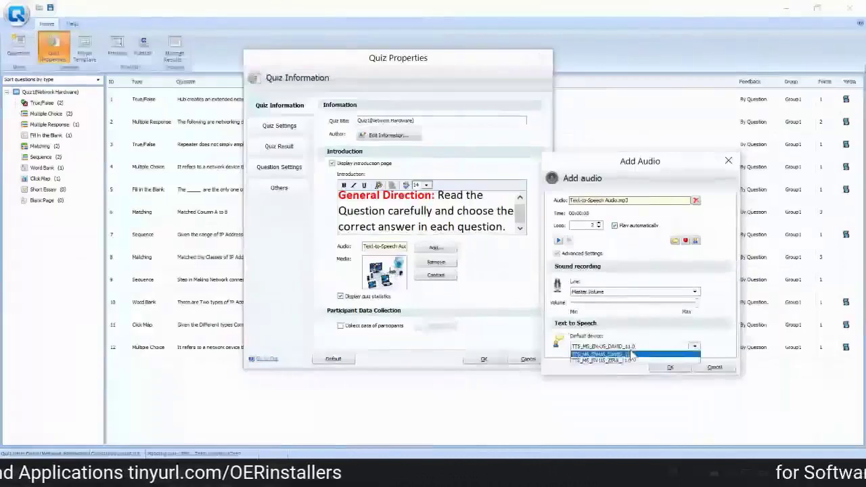
pyautogui.click(631, 360)
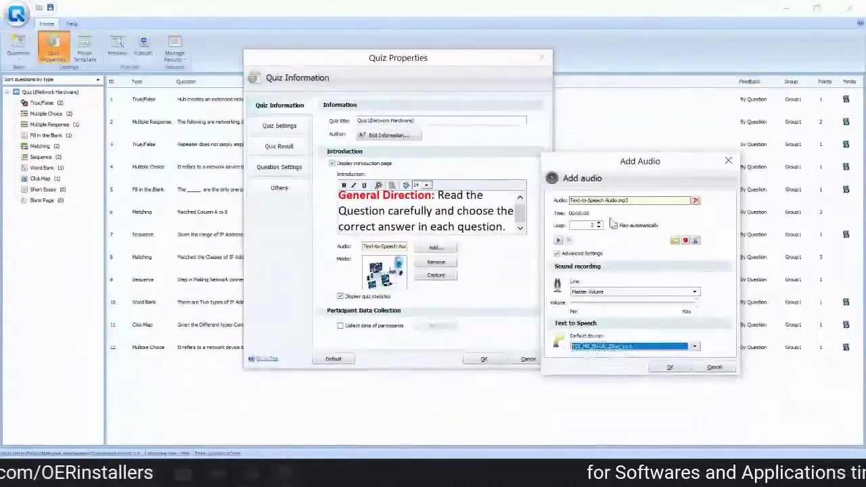
pyautogui.click(558, 240)
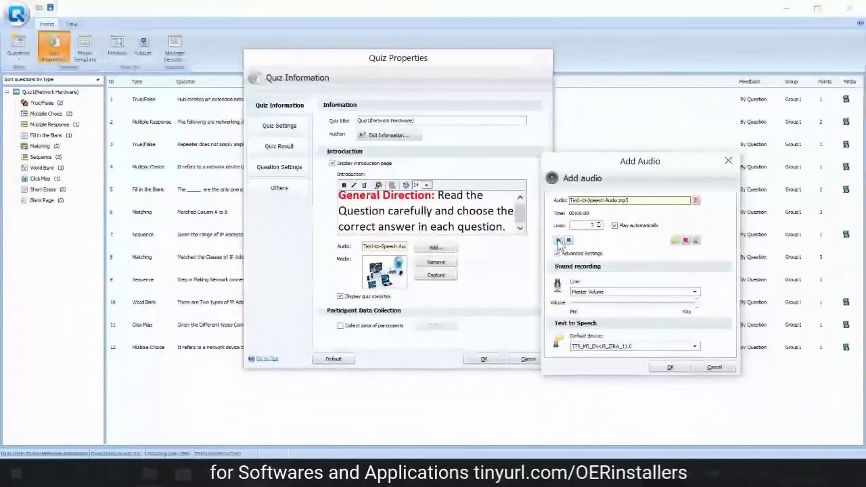
# Step: Regenerate the text-to-speech audio with the new voice, preview it and keep it with OK
pyautogui.click(695, 240)
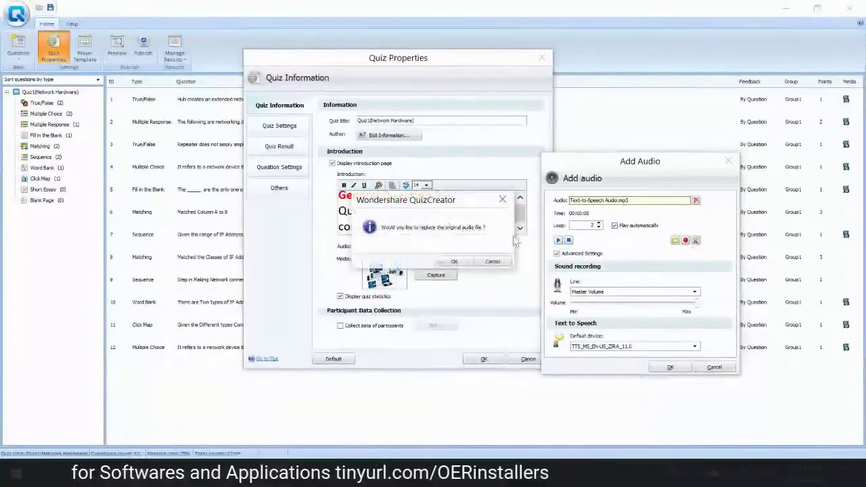
pyautogui.click(455, 263)
pyautogui.click(558, 241)
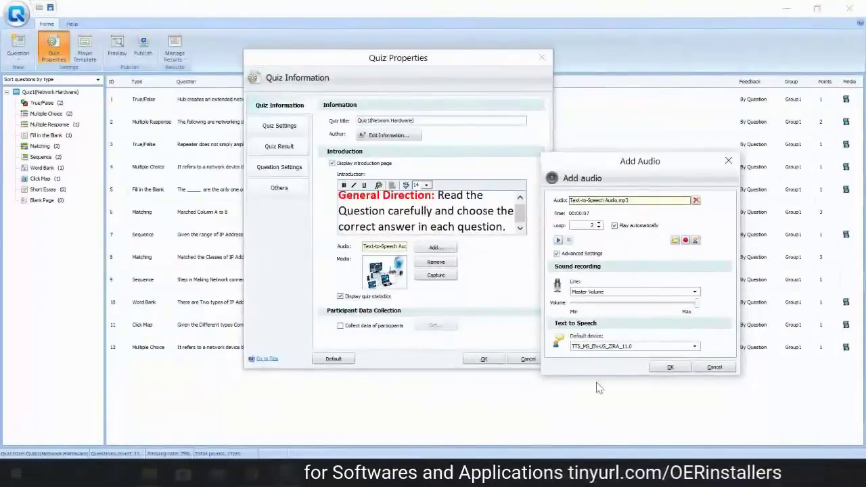
pyautogui.click(668, 367)
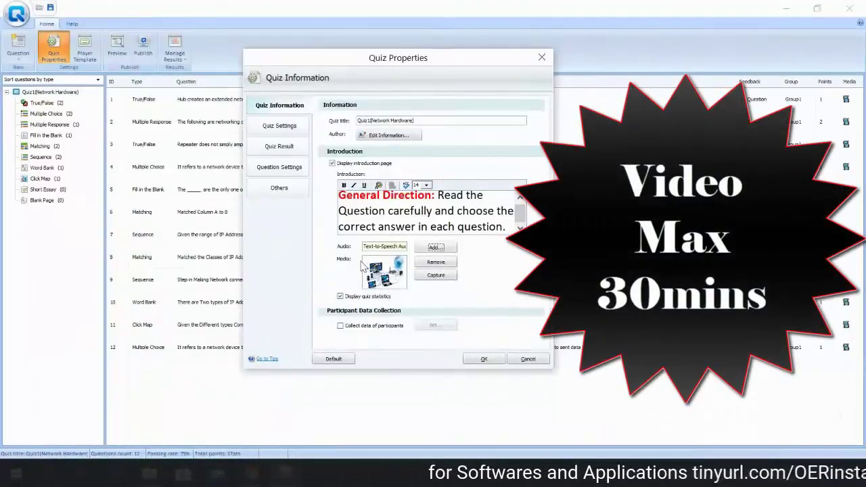
# Step: Remove the introduction's media picture, cancelling a browse for a replacement
pyautogui.click(435, 262)
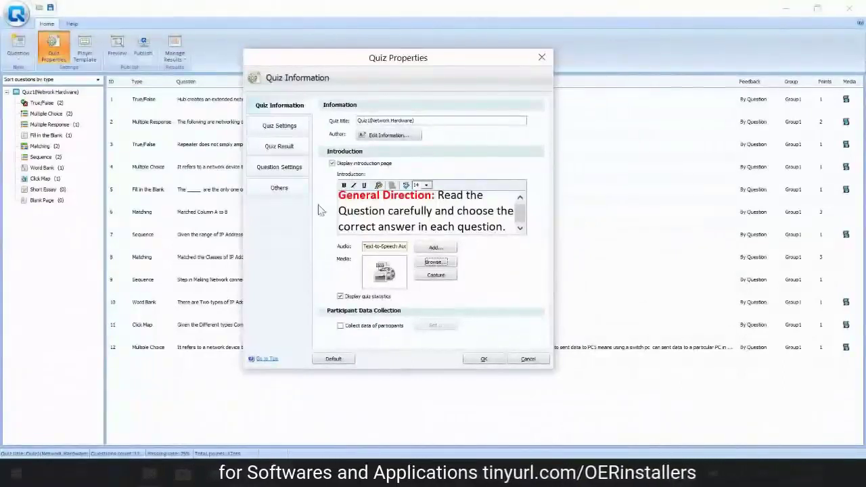
pyautogui.click(445, 264)
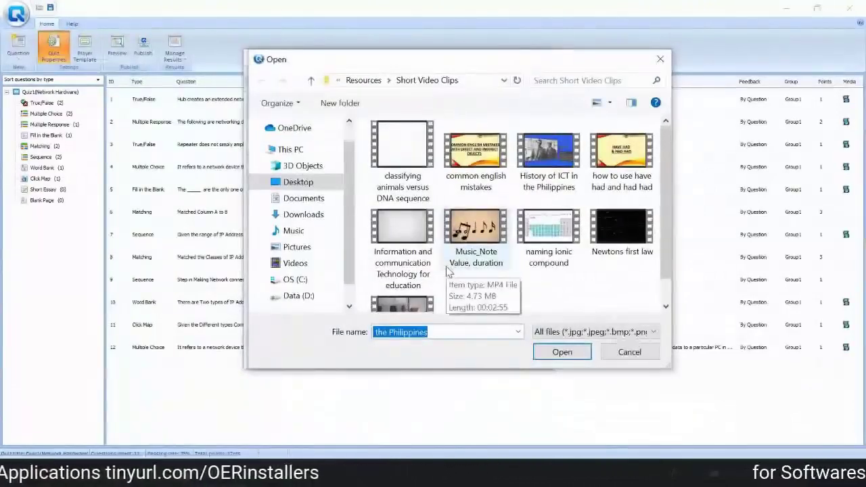
pyautogui.click(658, 59)
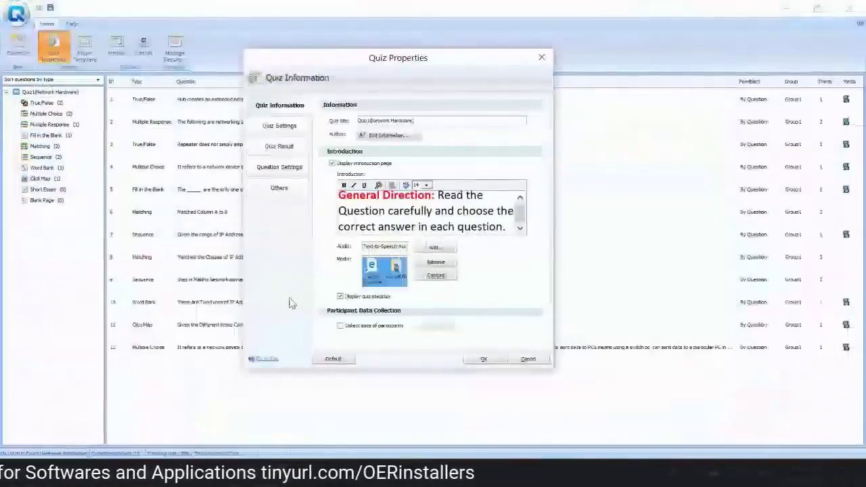
pyautogui.click(434, 262)
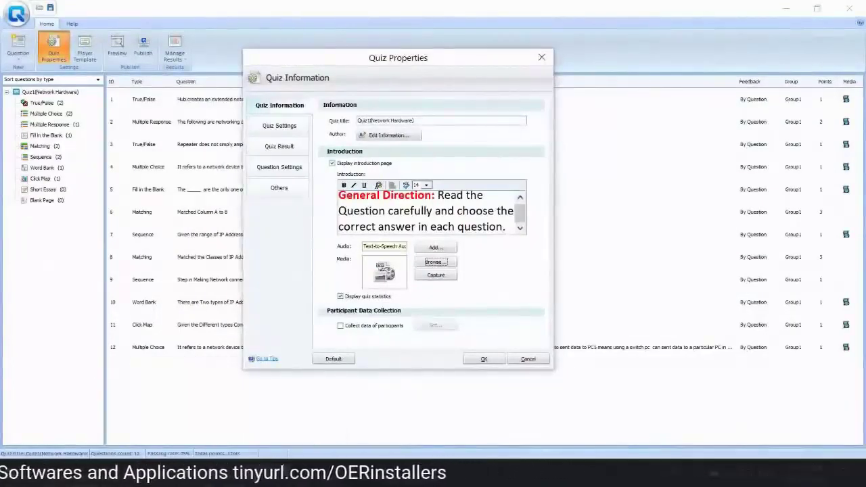
# Step: Open the orange Vector Instinct image from Desktop\OER Installer\Resources\bckgrnd in Photos
pyautogui.moveTo(147, 477)
pyautogui.click(219, 410)
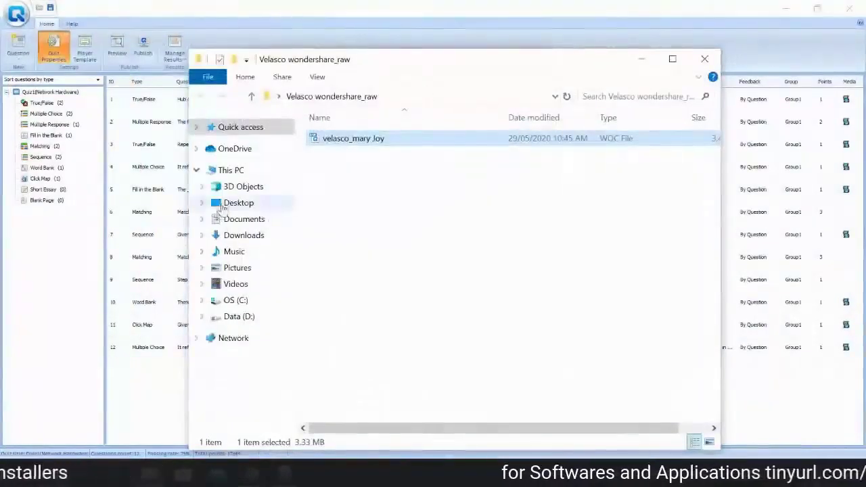
pyautogui.click(236, 204)
pyautogui.doubleClick(354, 153)
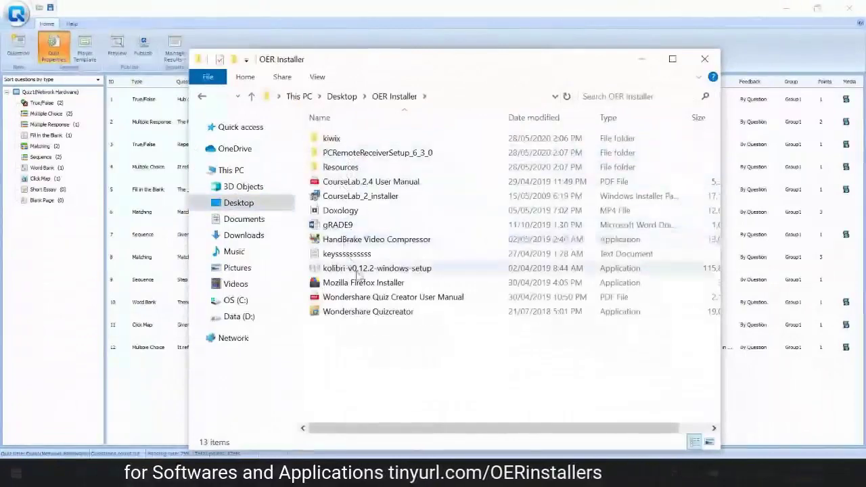
pyautogui.doubleClick(354, 170)
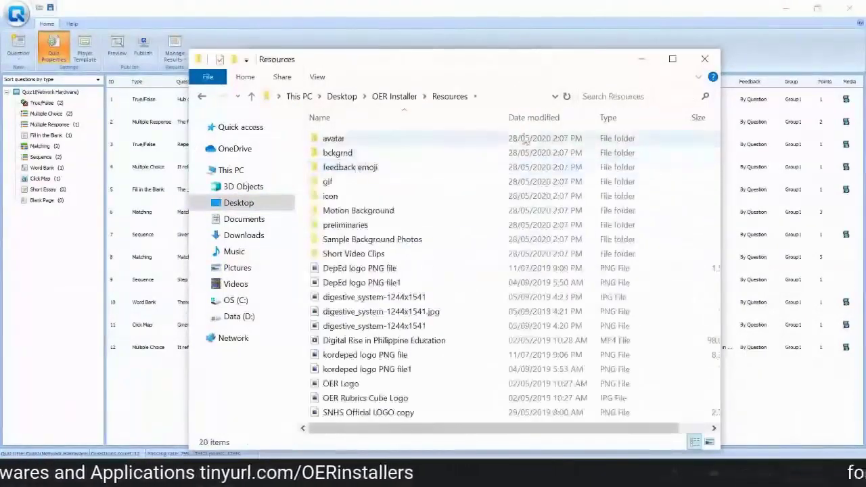
pyautogui.click(673, 60)
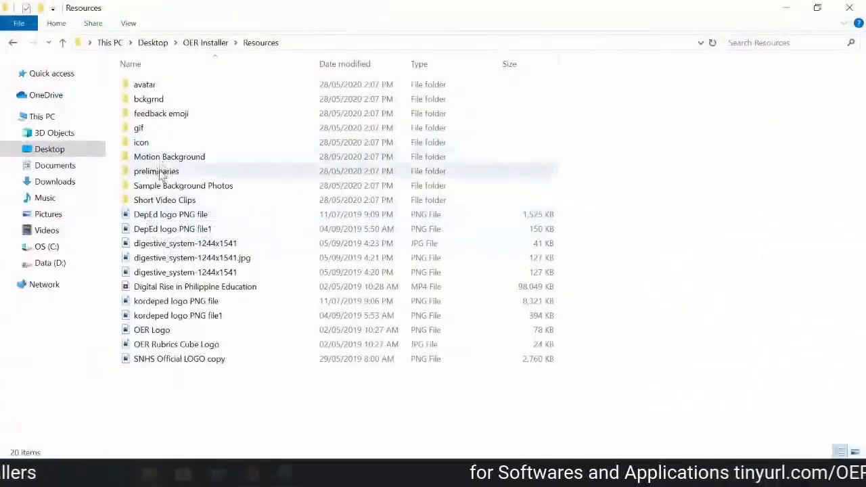
pyautogui.doubleClick(154, 102)
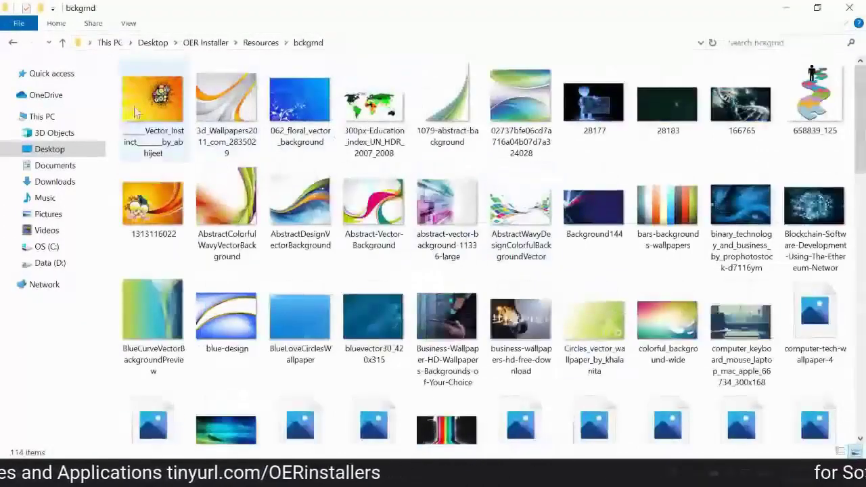
pyautogui.click(152, 115)
pyautogui.doubleClick(152, 115)
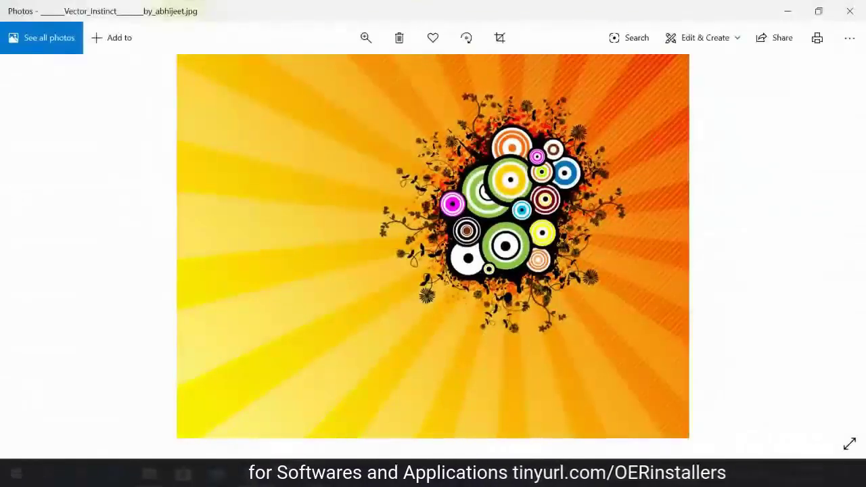
# Step: Snip a rectangular region of the Vector Instinct background image
pyautogui.moveTo(251, 473)
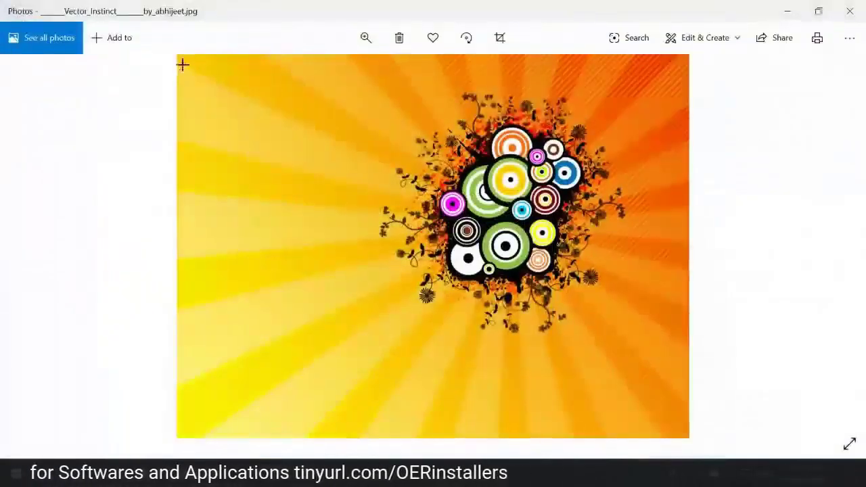
pyautogui.moveTo(220, 77)
pyautogui.mouseDown()
pyautogui.moveTo(295, 234)
pyautogui.moveTo(381, 307)
pyautogui.moveTo(518, 350)
pyautogui.moveTo(636, 370)
pyautogui.mouseUp()
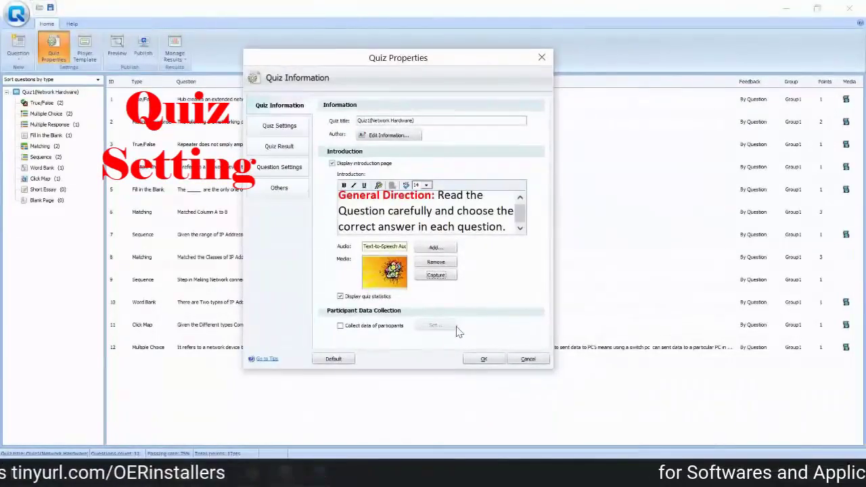
# Step: Show the Quiz Settings page with its 50% passing rate and time limit options
pyautogui.click(281, 128)
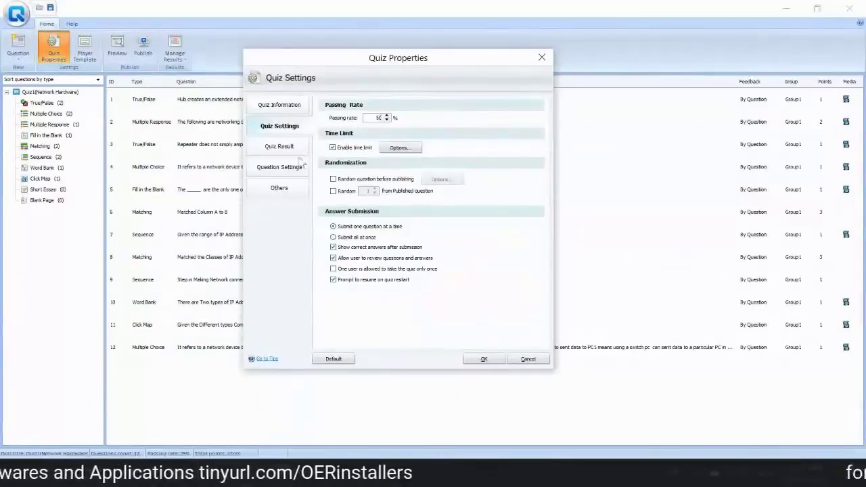
pyautogui.click(414, 152)
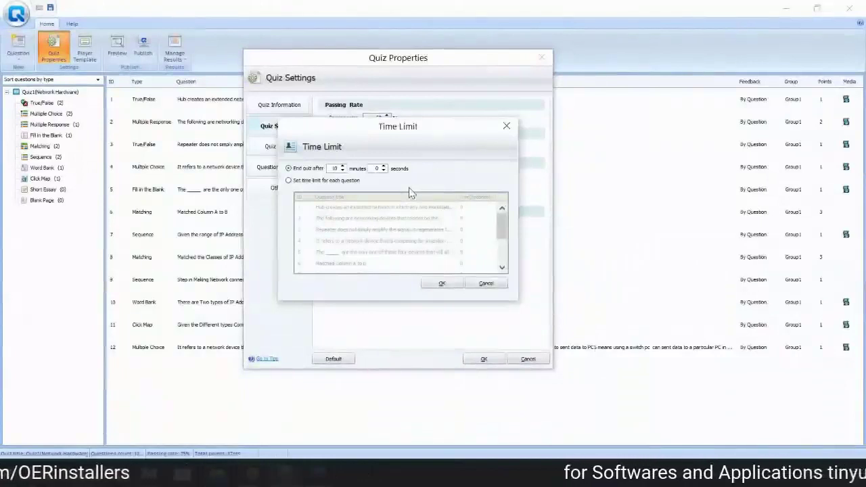
pyautogui.click(290, 180)
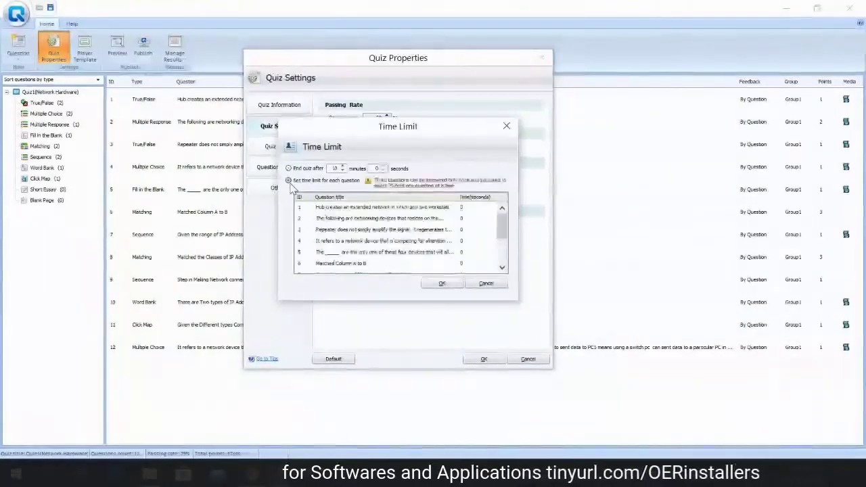
pyautogui.click(290, 169)
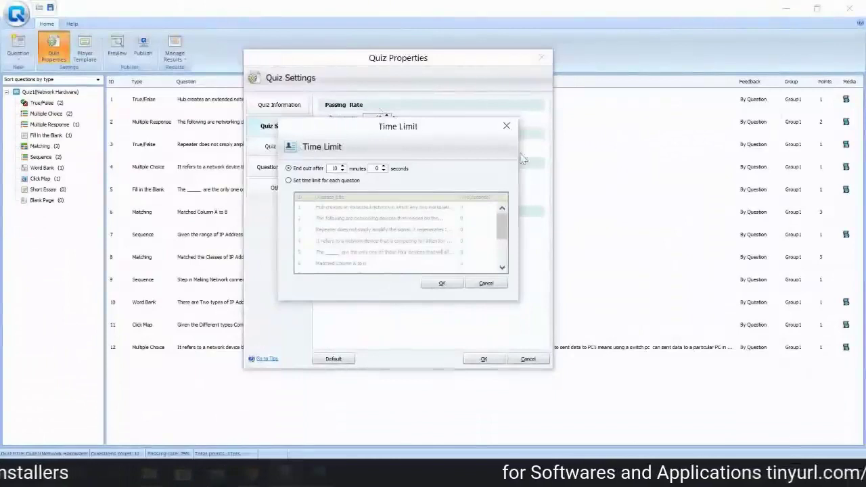
pyautogui.click(506, 127)
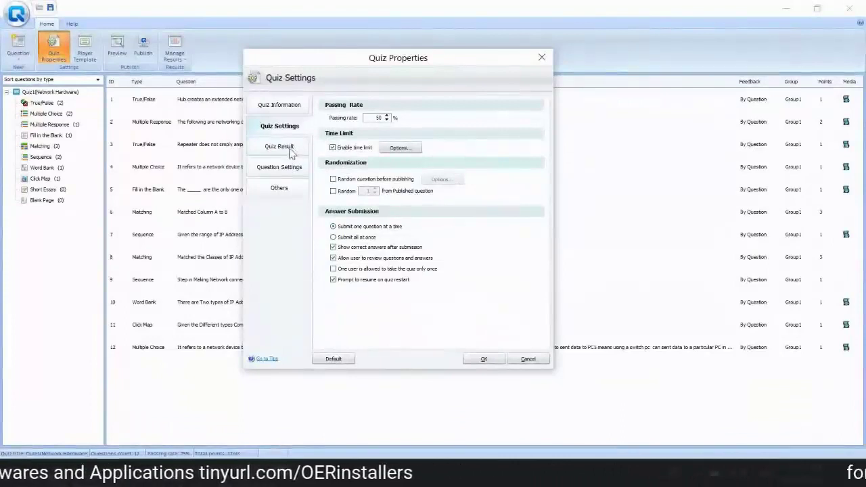
# Step: Go to the Quiz Result page and inspect the pass and fail feedback messages
pyautogui.click(289, 150)
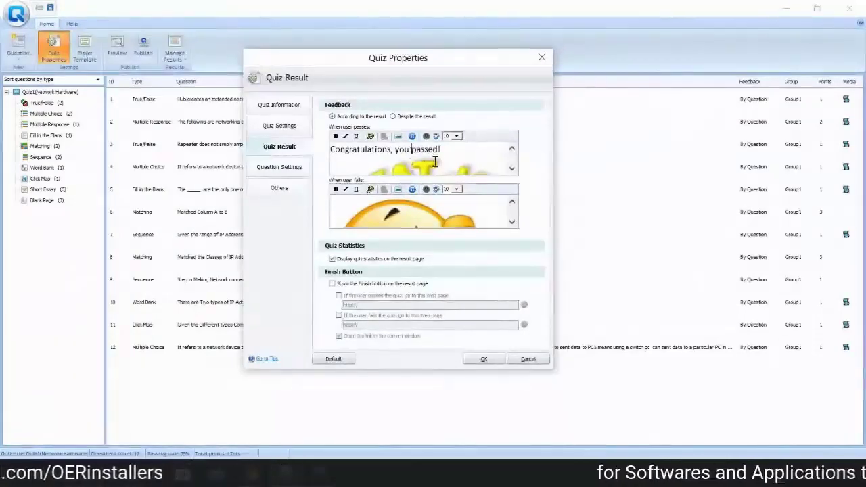
pyautogui.moveTo(452, 159); pyautogui.dragTo(298, 152)
pyautogui.click(512, 149)
pyautogui.click(512, 149)
pyautogui.click(512, 149)
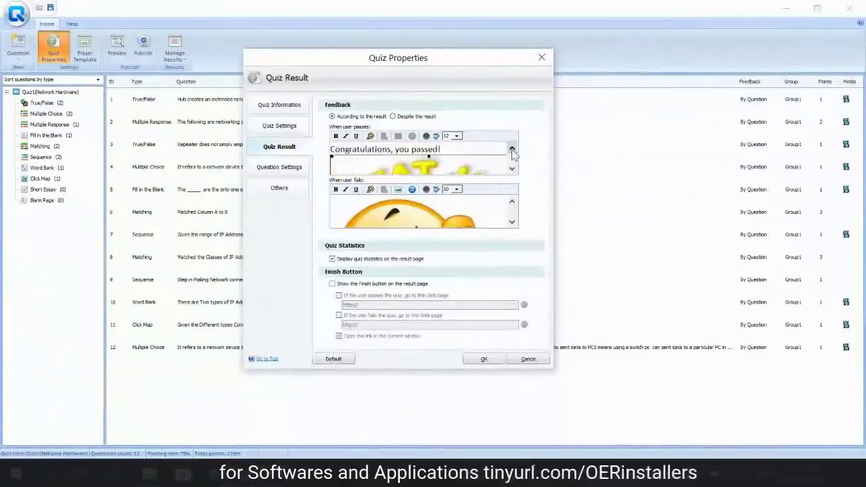
pyautogui.click(435, 149)
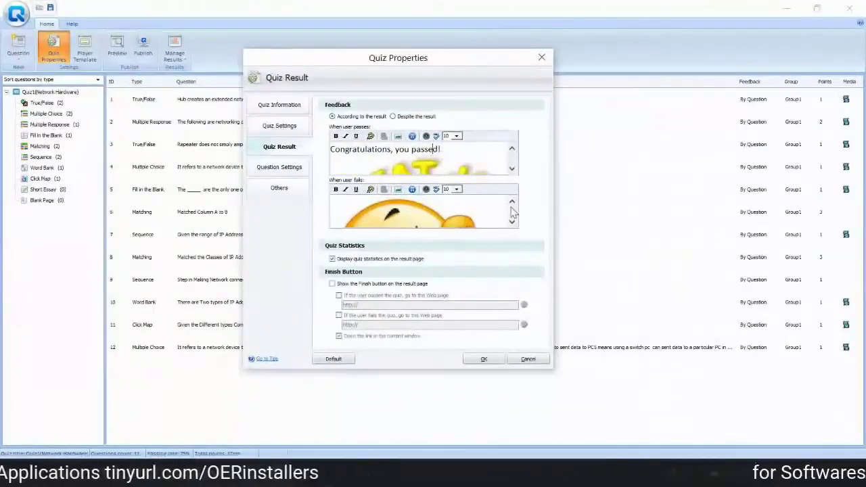
pyautogui.click(512, 223)
pyautogui.click(512, 223)
pyautogui.click(512, 224)
pyautogui.click(512, 224)
pyautogui.scroll(-2, 394, 215)
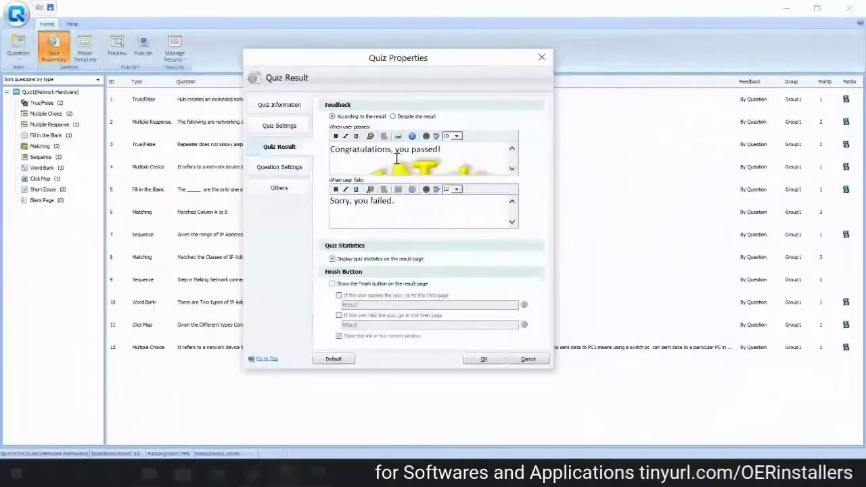
# Step: Bold 'Congratulations' in the pass message and bring up the image picker for it
pyautogui.click(337, 137)
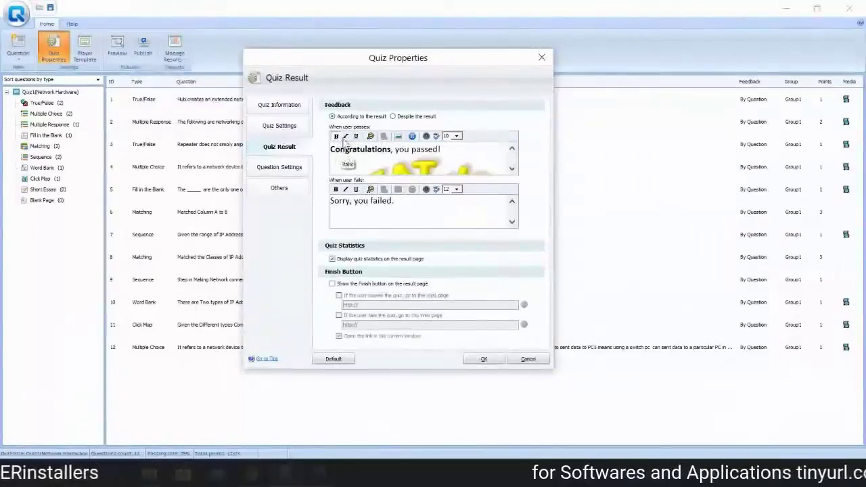
pyautogui.scroll(-1, 429, 157)
pyautogui.scroll(1, 430, 157)
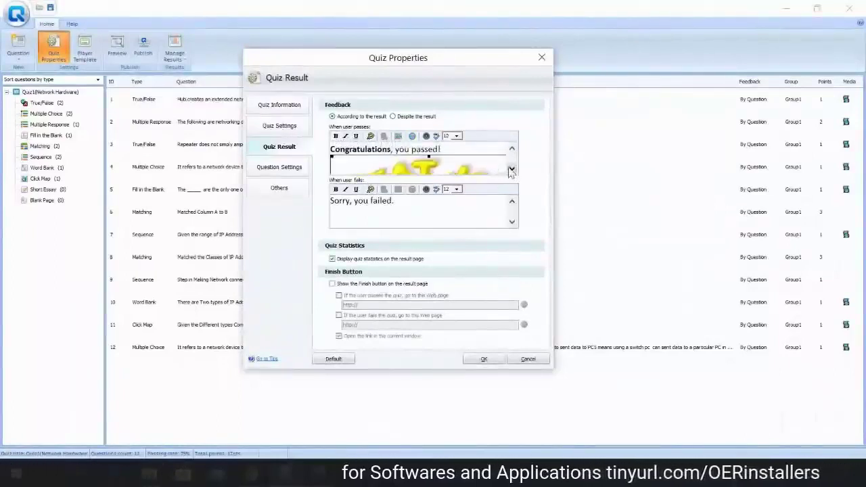
pyautogui.click(468, 152)
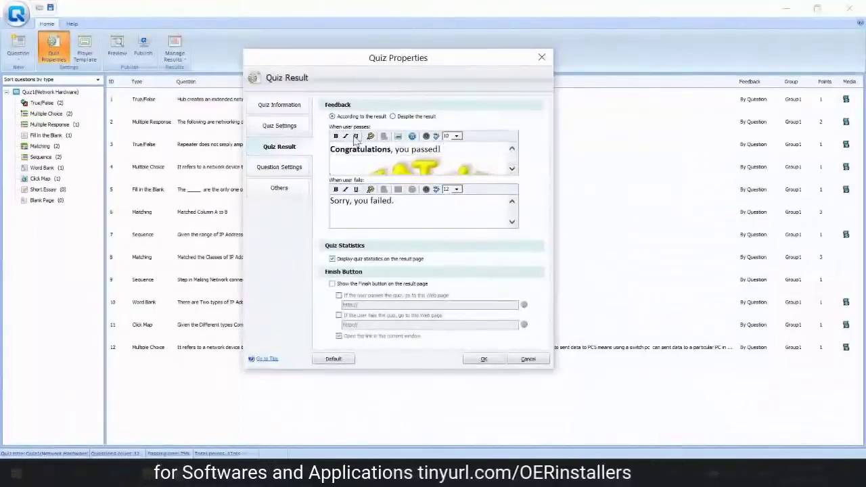
pyautogui.click(397, 136)
pyautogui.click(655, 65)
pyautogui.click(400, 137)
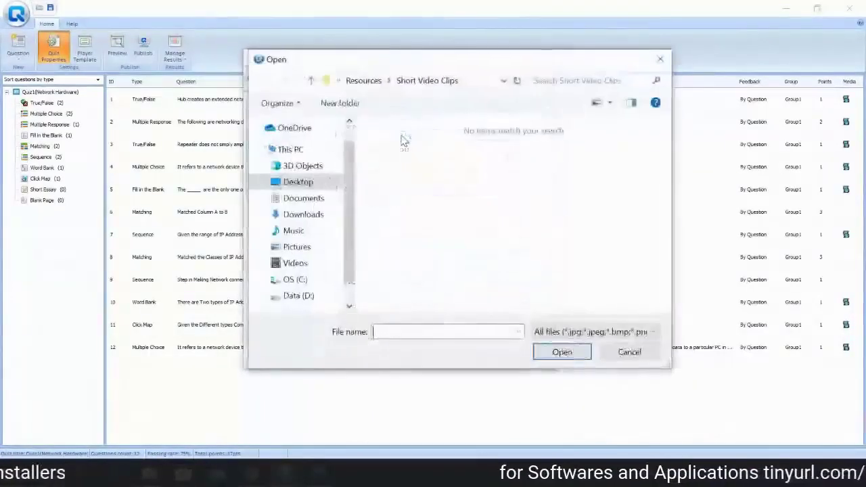
# Step: Cancel the image picker and delete the smiley image from the pass feedback
pyautogui.click(318, 186)
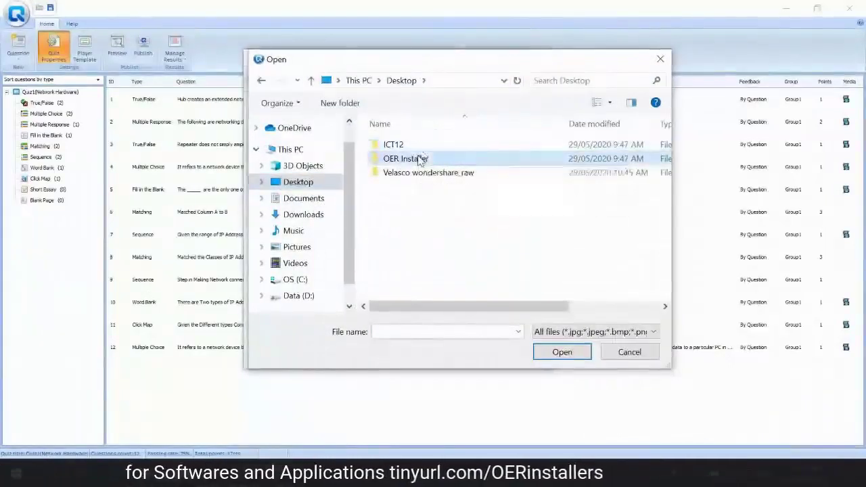
pyautogui.doubleClick(415, 159)
pyautogui.click(660, 59)
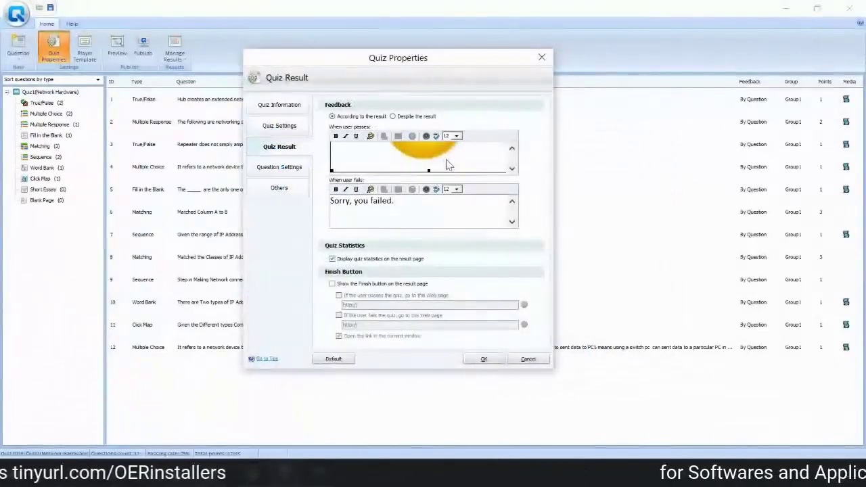
pyautogui.press('Delete')
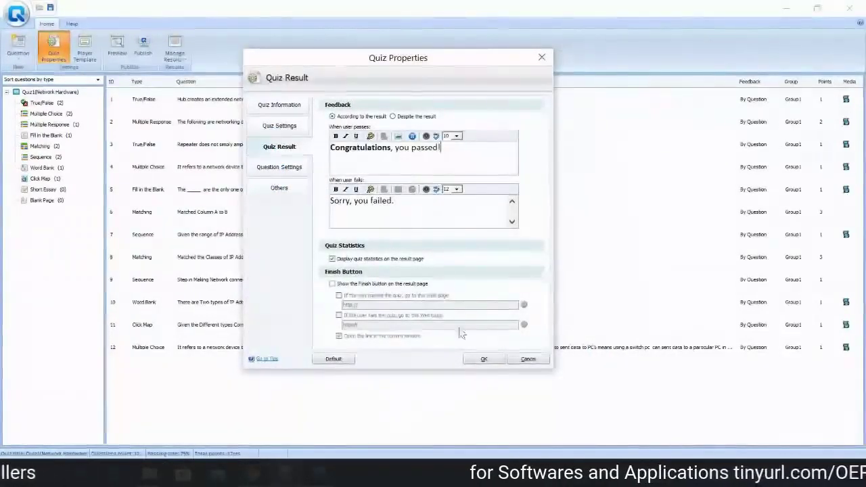
# Step: Delete the 'Sorry, you failed.' text and the Huh? image from the fail feedback
pyautogui.click(434, 215)
pyautogui.hotkey('ctrl', 'v')
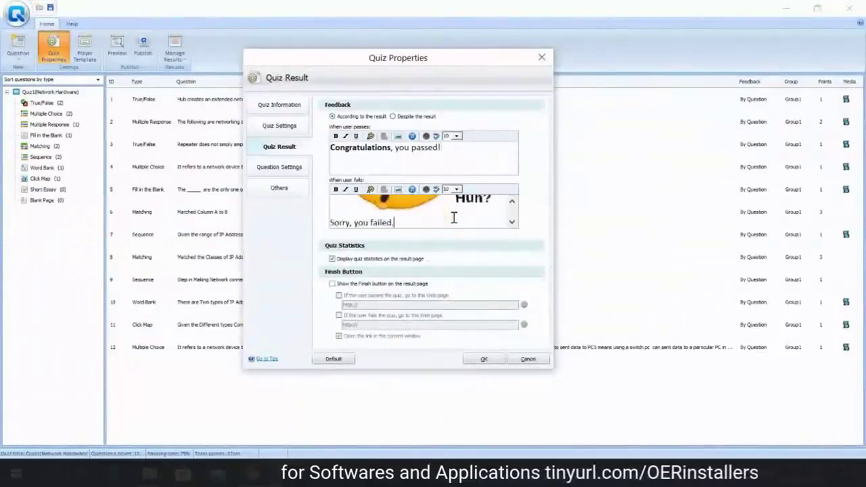
pyautogui.moveTo(425, 222); pyautogui.dragTo(326, 224)
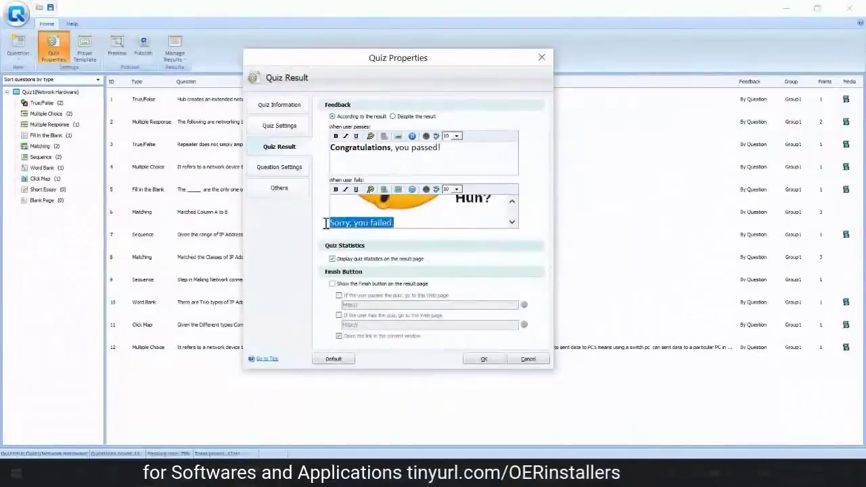
pyautogui.press('Delete')
pyautogui.click(390, 210)
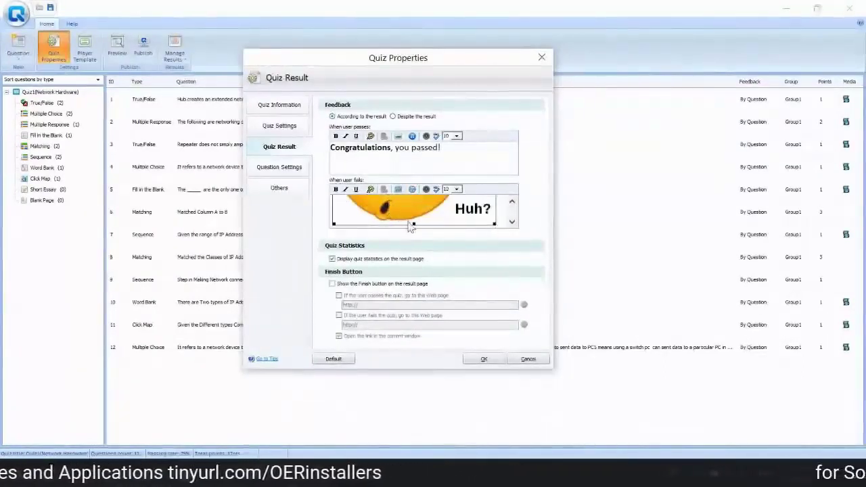
pyautogui.press('Delete')
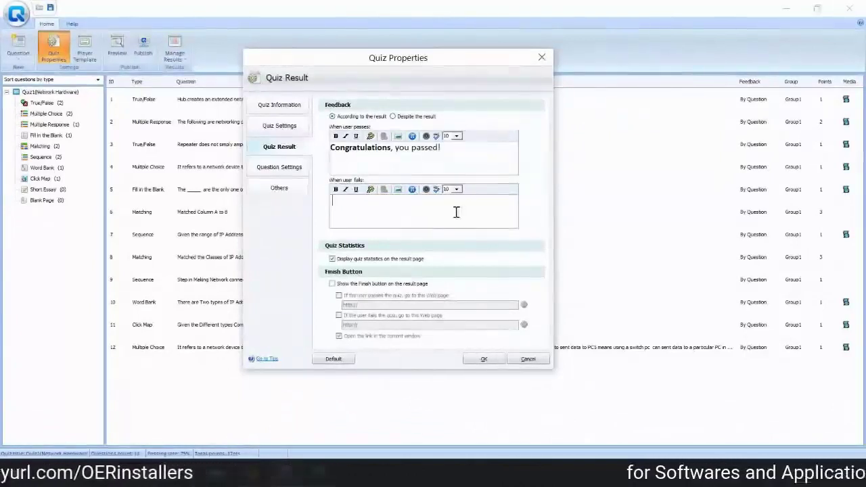
# Step: Delete the remaining pass feedback message text
pyautogui.moveTo(441, 148); pyautogui.dragTo(330, 147)
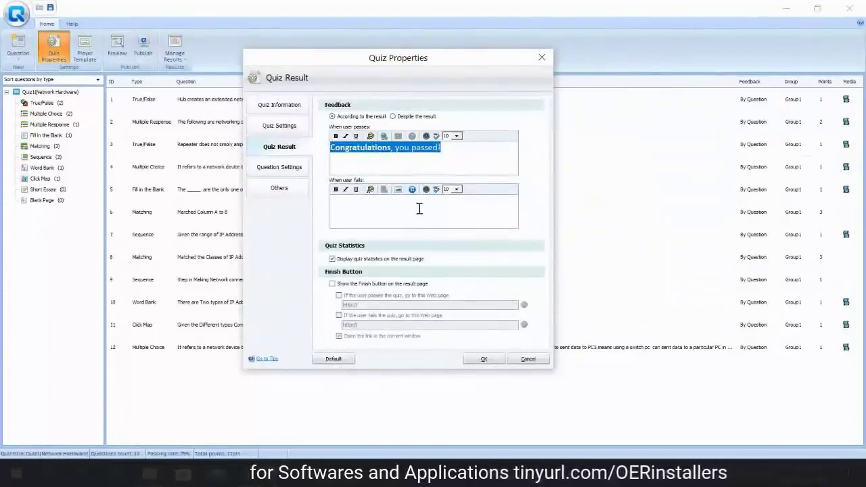
pyautogui.click(447, 147)
pyautogui.moveTo(446, 148); pyautogui.dragTo(329, 149)
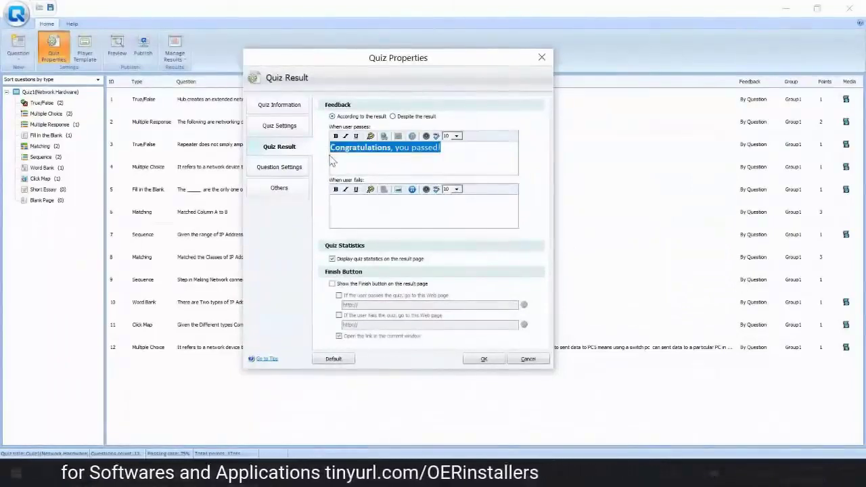
pyautogui.press('Delete')
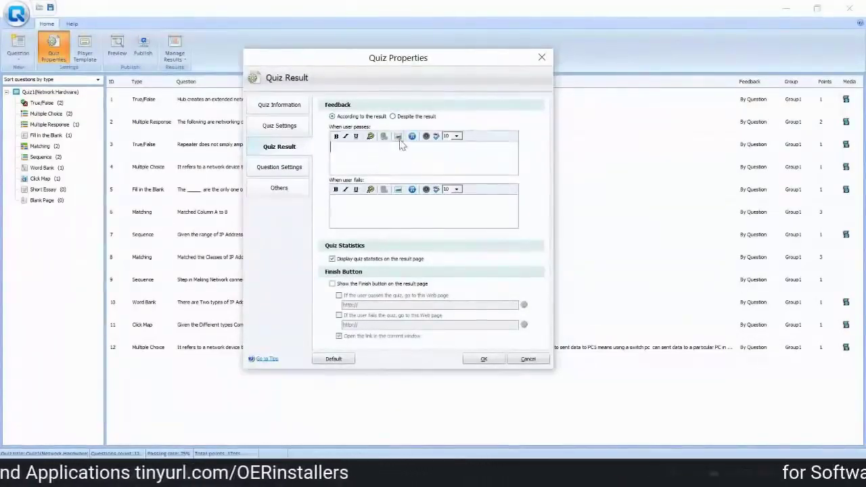
# Step: Insert the GOOD JOB image from Resources\feedback emoji\correct into the pass feedback
pyautogui.click(397, 136)
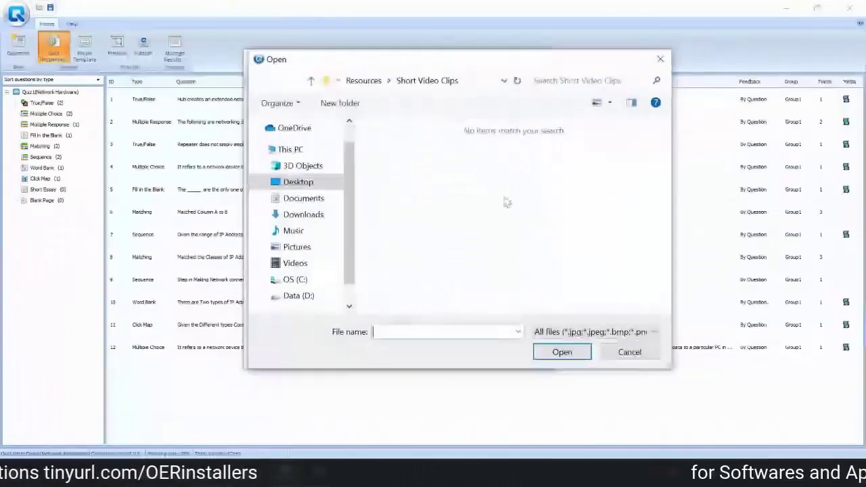
pyautogui.click(309, 181)
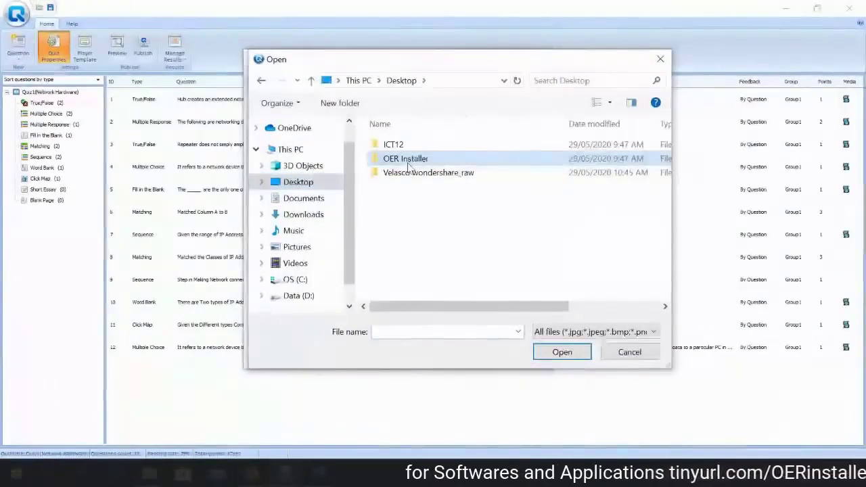
pyautogui.doubleClick(408, 166)
pyautogui.doubleClick(405, 174)
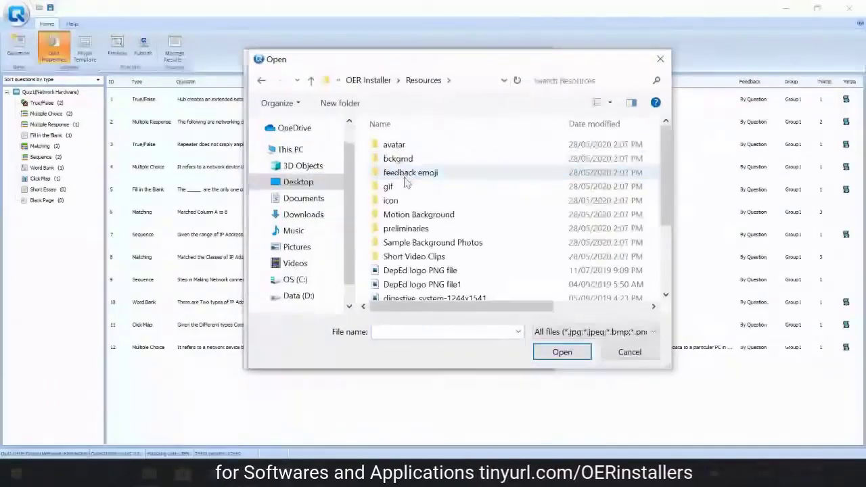
pyautogui.click(411, 177)
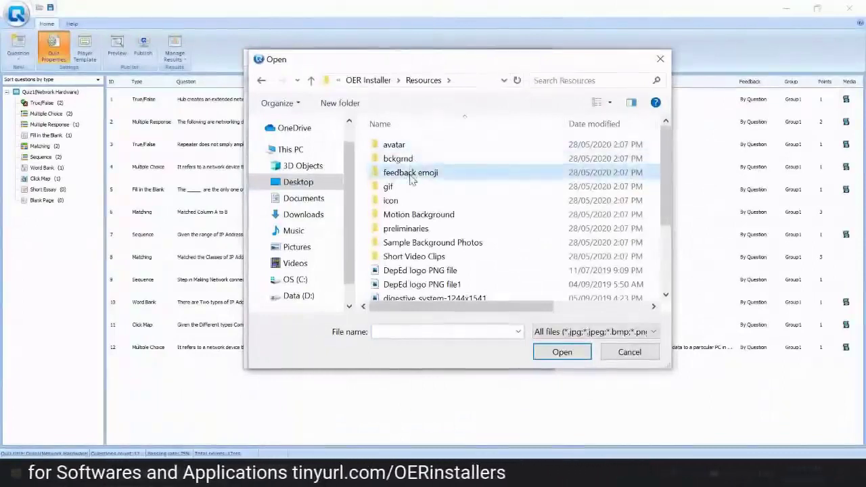
pyautogui.doubleClick(411, 177)
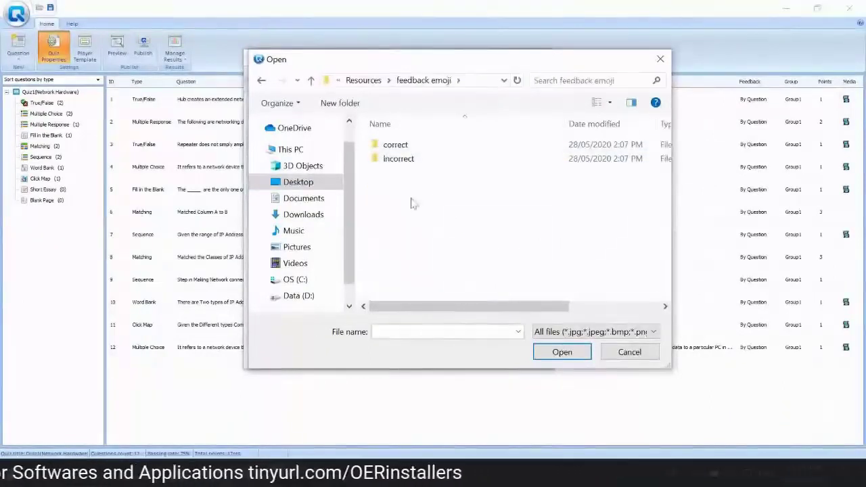
pyautogui.doubleClick(418, 146)
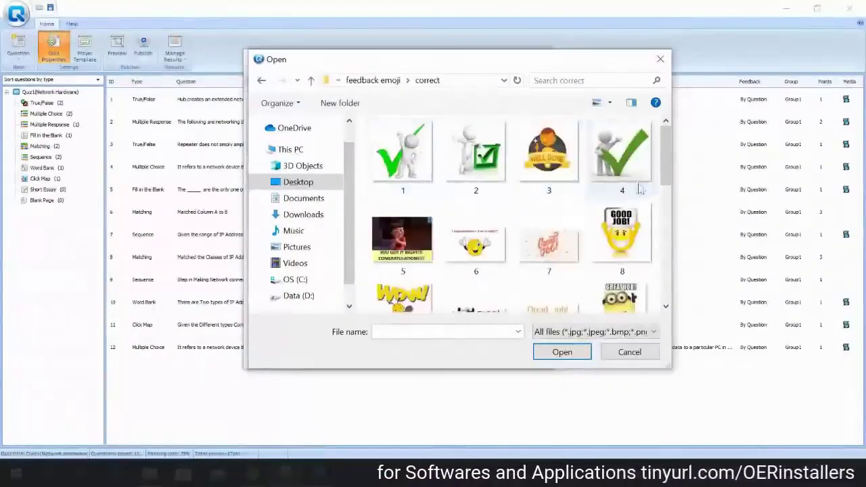
pyautogui.moveTo(664, 149); pyautogui.dragTo(664, 166)
pyautogui.doubleClick(620, 184)
# Step: Insert the 'At least you tried' image from the incorrect emoji folder into the fail feedback
pyautogui.click(383, 211)
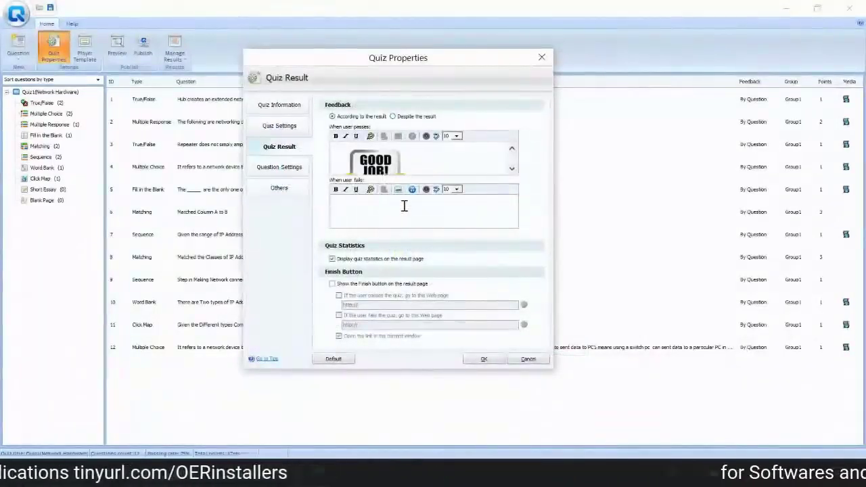
pyautogui.click(398, 191)
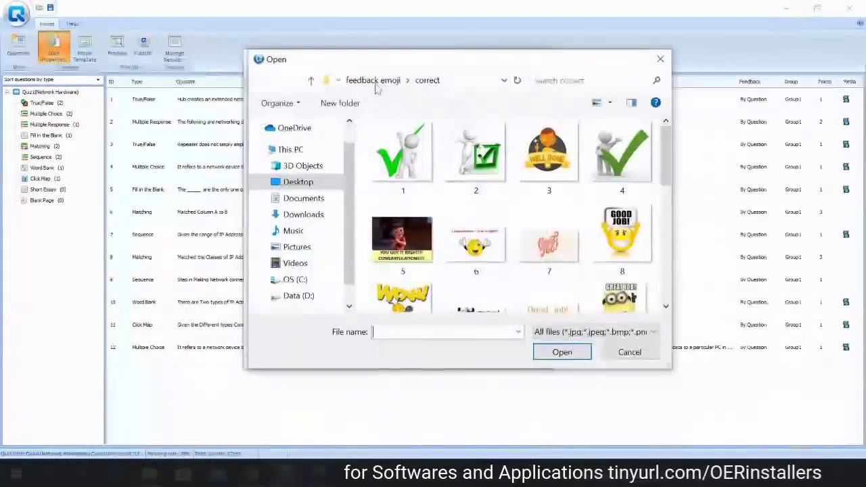
pyautogui.click(385, 81)
pyautogui.doubleClick(398, 159)
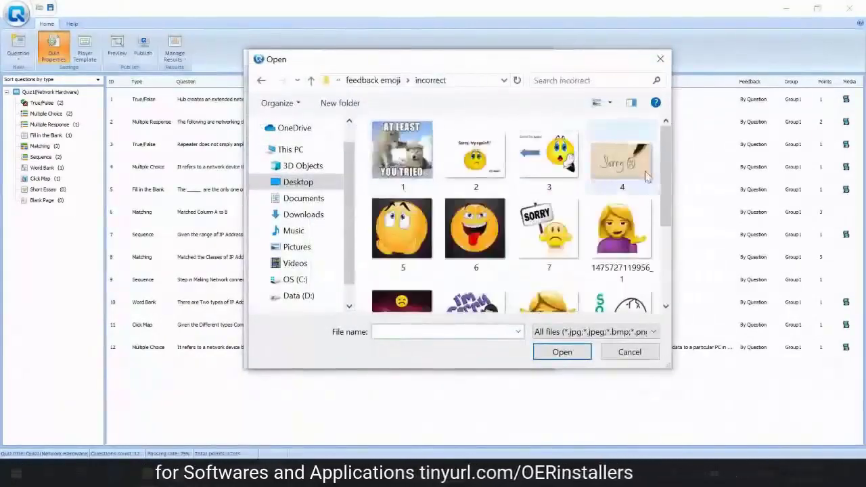
pyautogui.moveTo(668, 159); pyautogui.dragTo(680, 71)
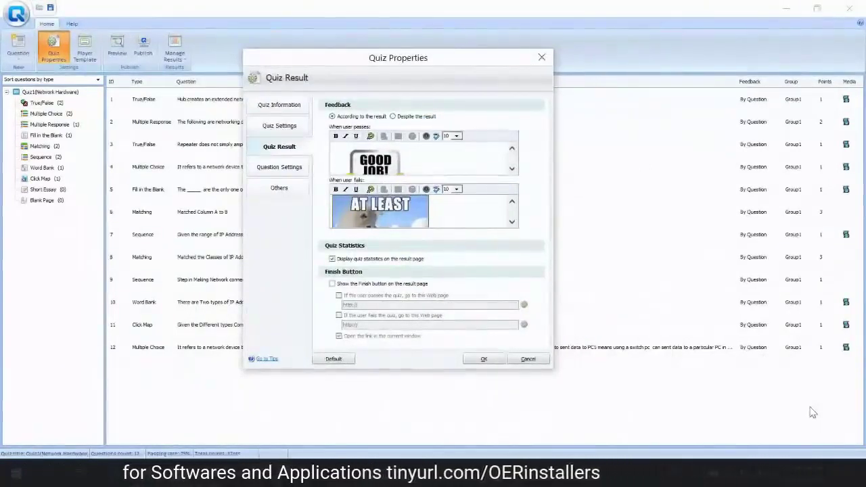
# Step: Check the pass feedback's audio options, then start typing a congratulations message
pyautogui.click(426, 136)
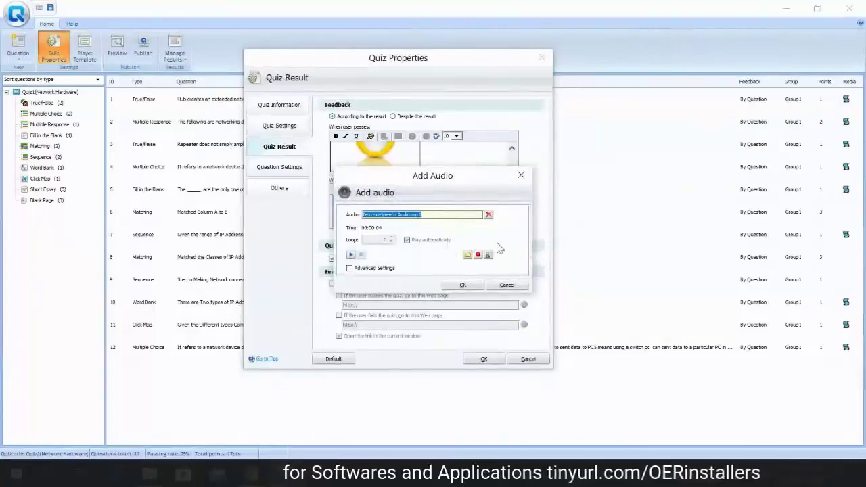
pyautogui.click(520, 175)
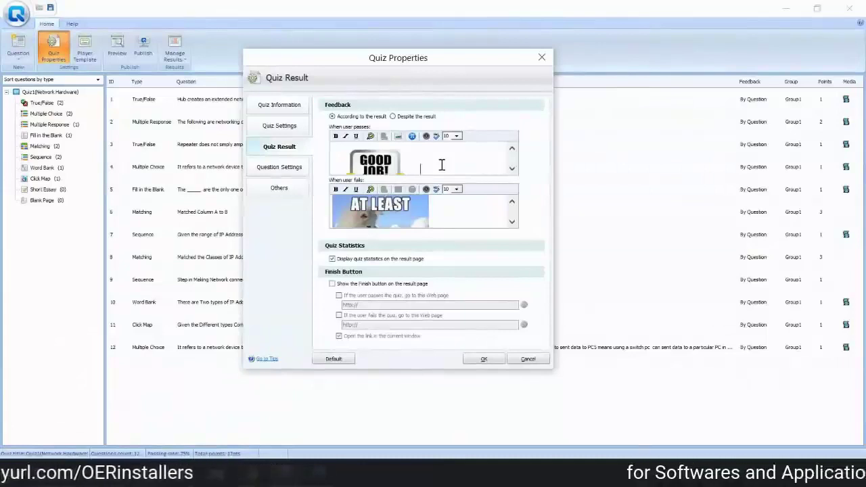
pyautogui.write('S')
pyautogui.write('ongratul')
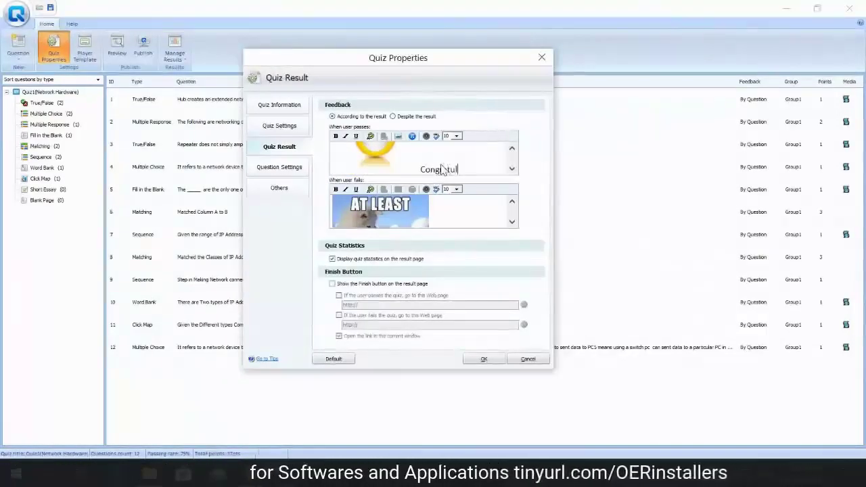
pyautogui.write('ations')
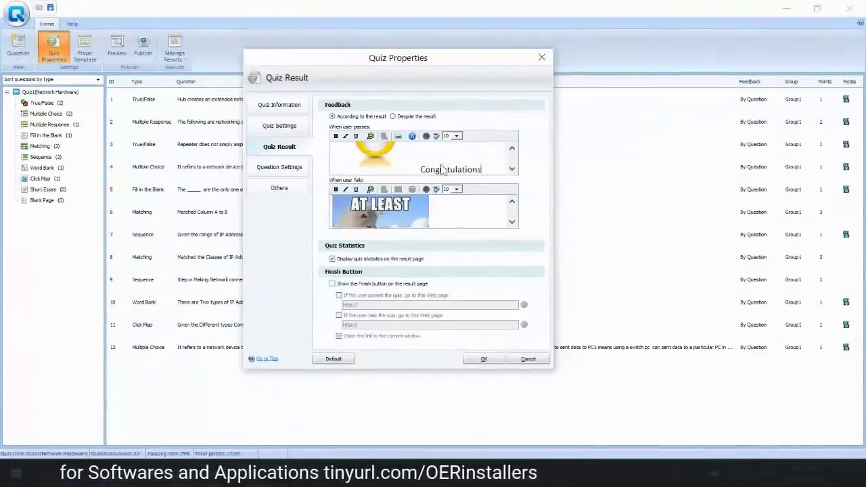
pyautogui.write(' you')
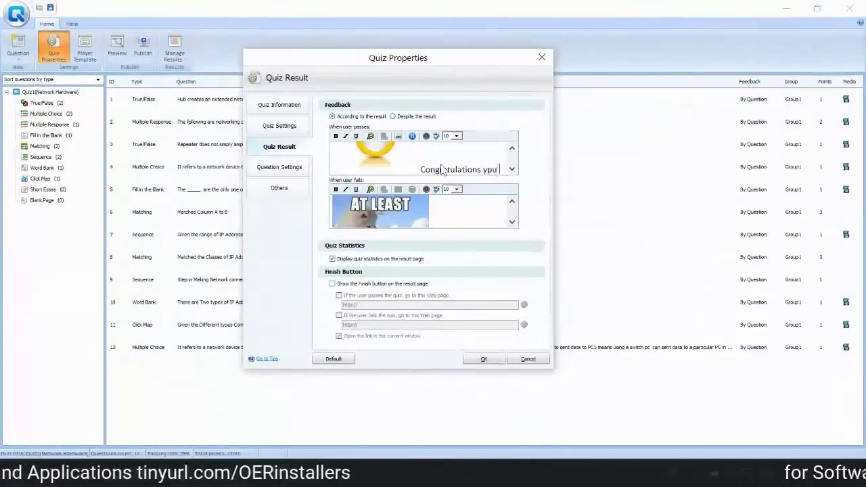
# Step: Replace the pass feedback with 'Passed' and generate text-to-speech audio for it
pyautogui.hotkey('ctrl', 'a')
pyautogui.write('Pass')
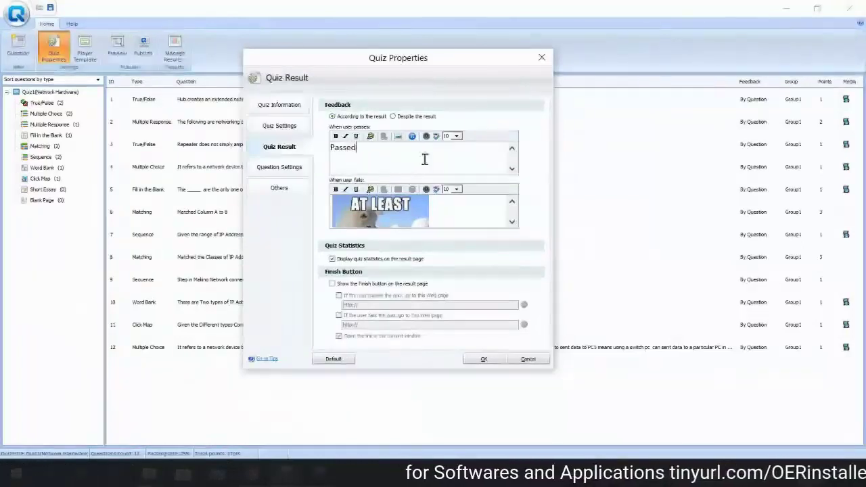
pyautogui.click(436, 136)
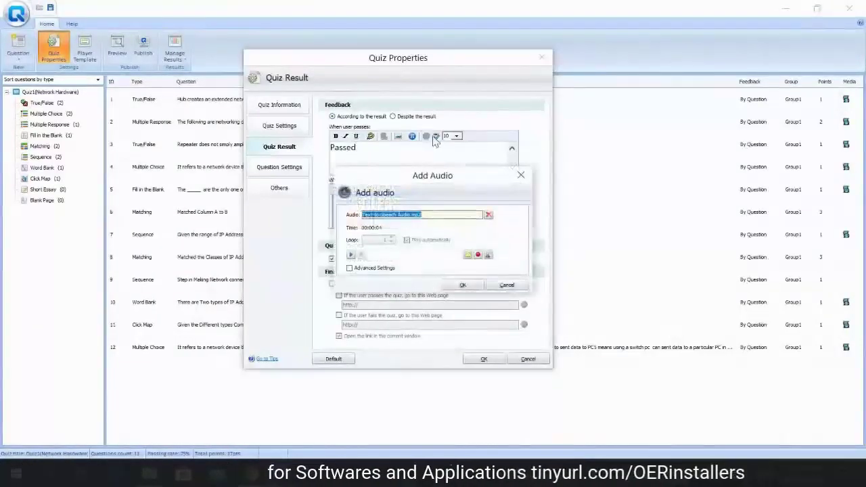
pyautogui.click(478, 254)
pyautogui.click(454, 262)
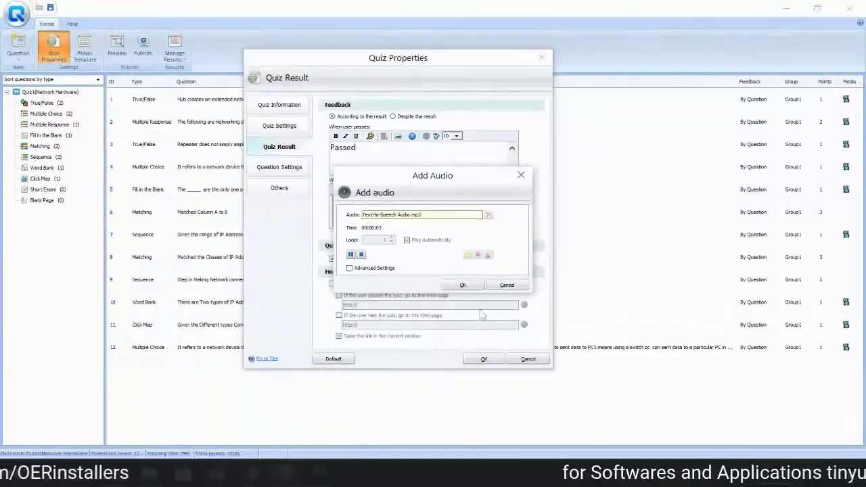
pyautogui.click(487, 255)
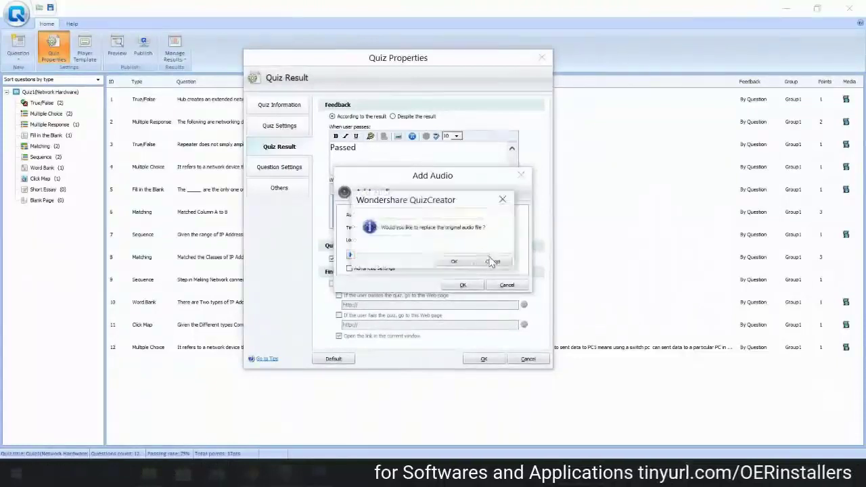
pyautogui.click(453, 261)
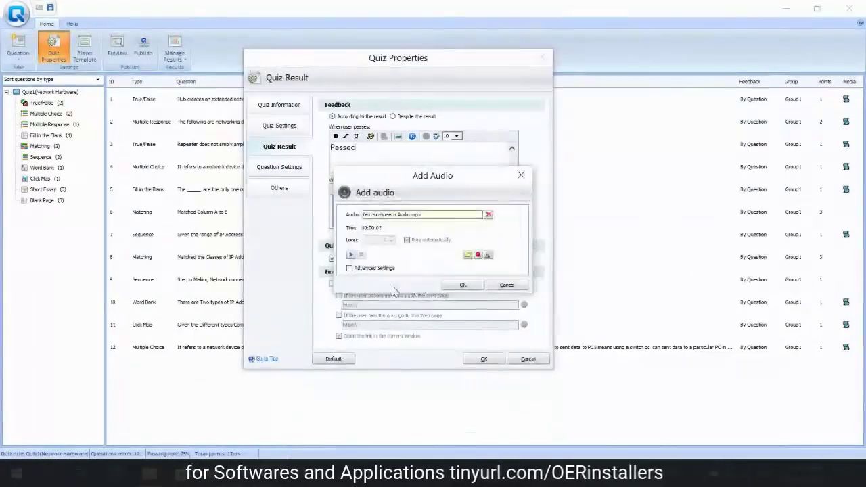
# Step: Regenerate the pass audio with the TTS_MS_EN-US_ZIRA_11.0 voice and accept it
pyautogui.click(378, 271)
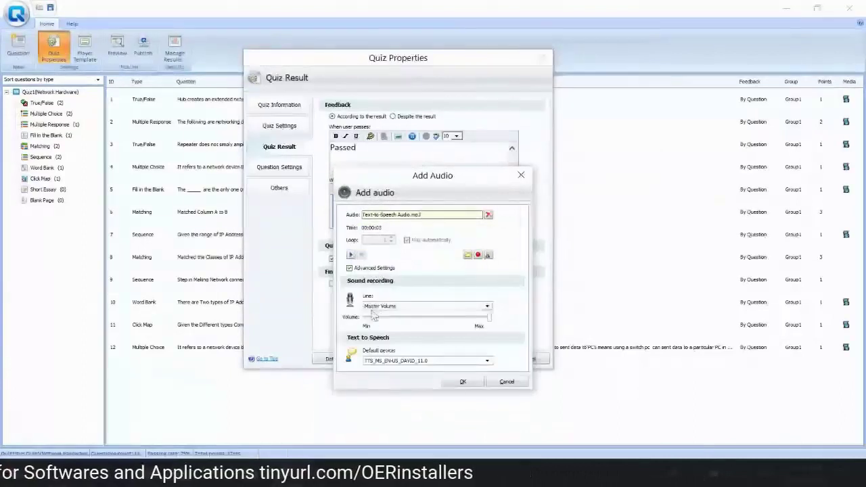
pyautogui.click(416, 361)
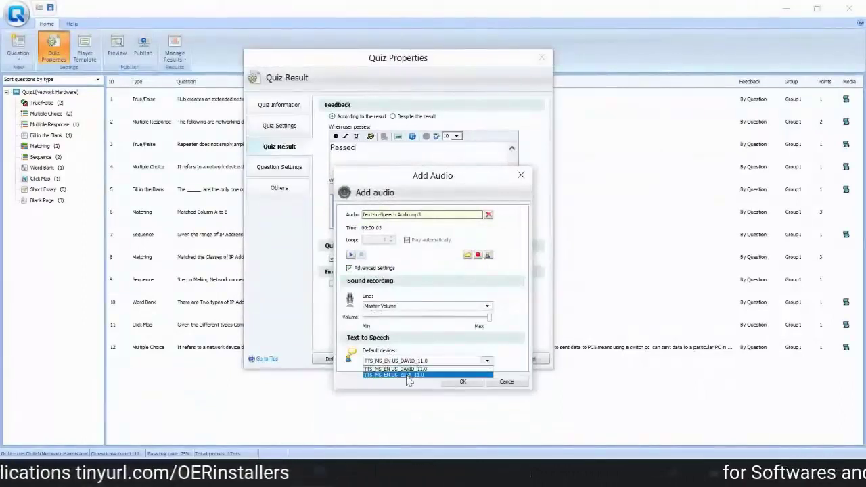
pyautogui.click(407, 376)
pyautogui.click(486, 257)
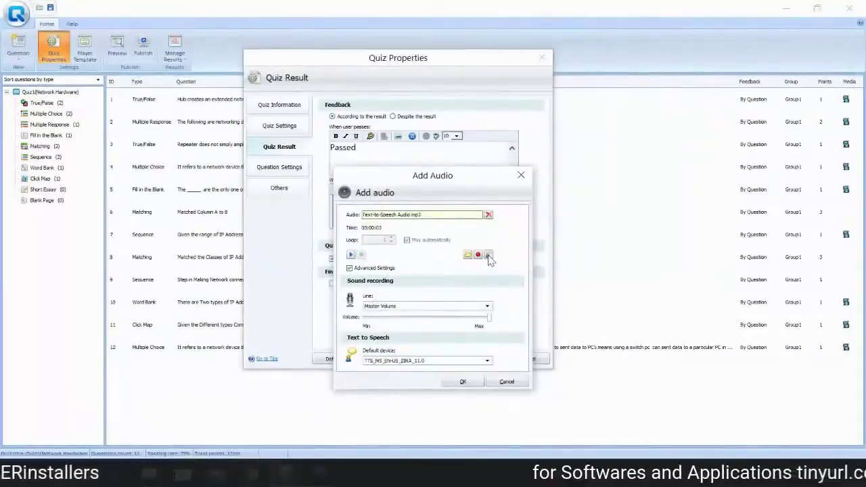
pyautogui.click(451, 264)
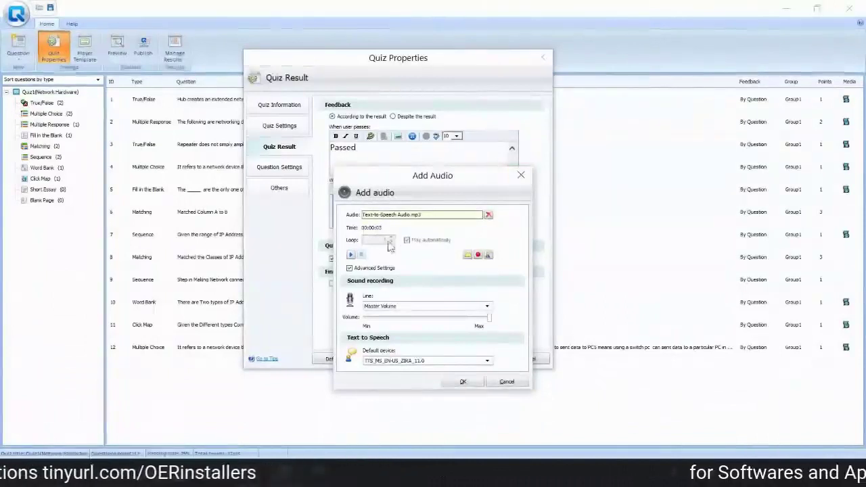
pyautogui.click(466, 380)
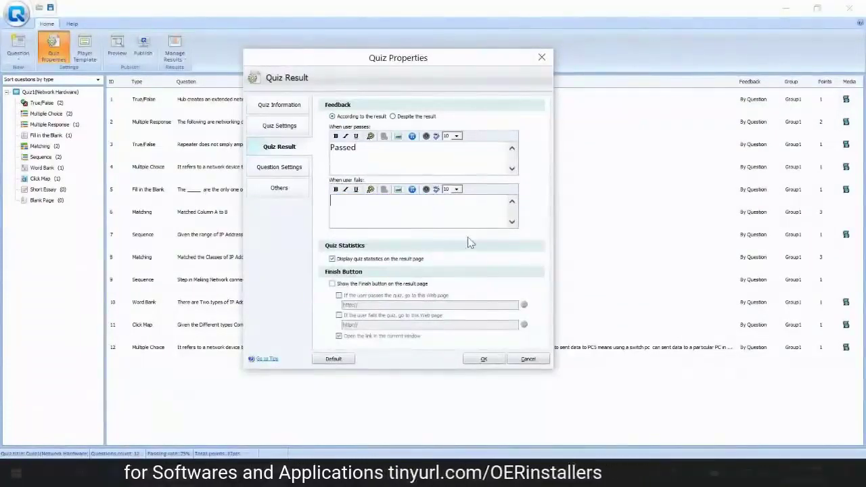
# Step: Type 'Sorry, you failed!' as the fail feedback and generate its text-to-speech audio
pyautogui.write('Sorry')
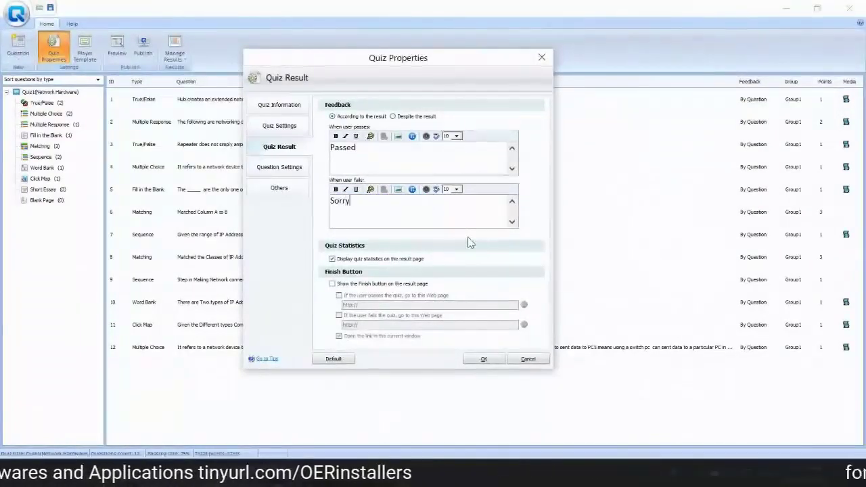
pyautogui.write(', yo')
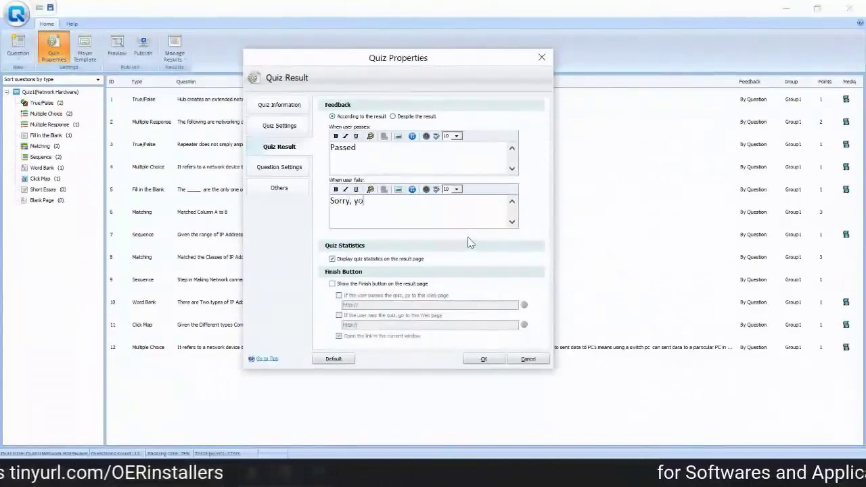
pyautogui.write('u fail')
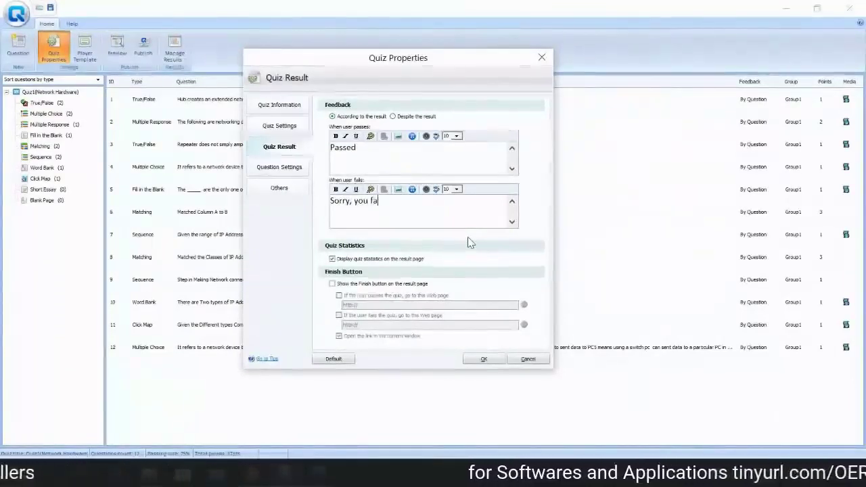
pyautogui.press('BackSpace')
pyautogui.press('BackSpace')
pyautogui.write('iled!')
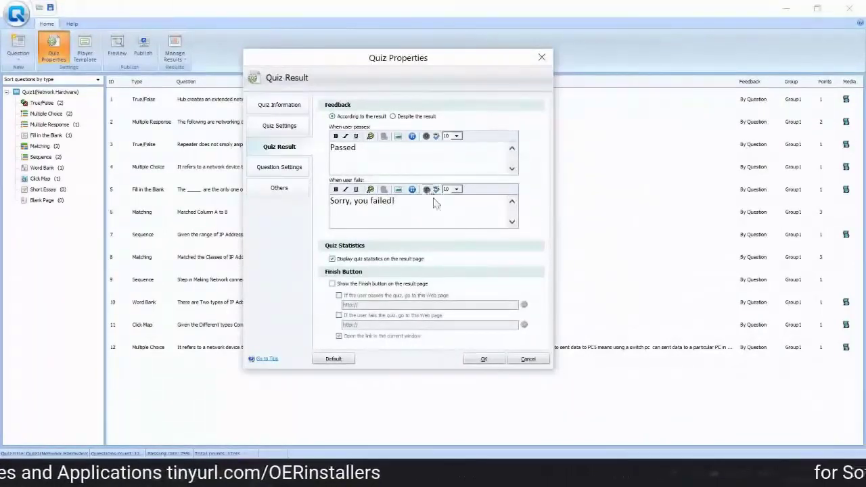
pyautogui.click(435, 190)
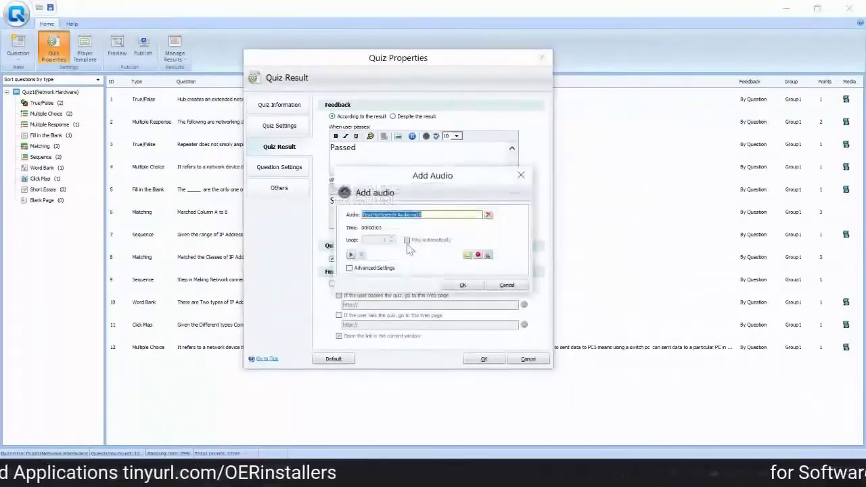
pyautogui.click(488, 257)
pyautogui.click(460, 286)
pyautogui.click(351, 254)
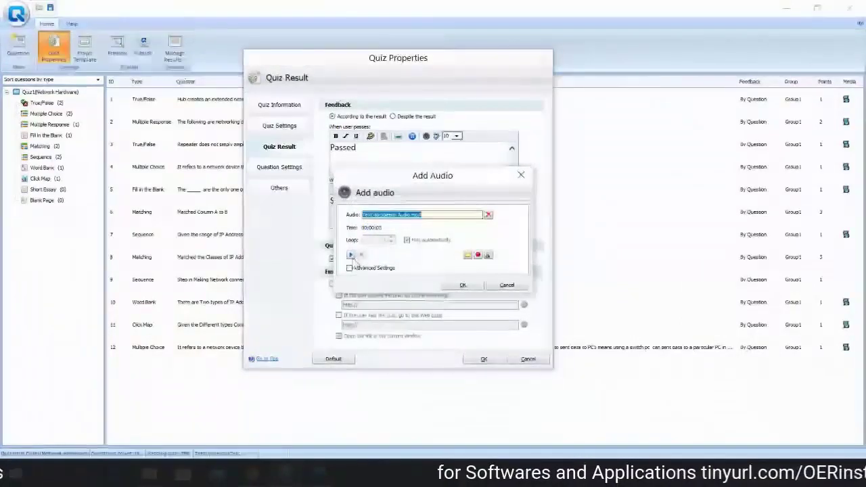
# Step: Regenerate the fail audio with the TTS_MS_EN-US_ZIRA_11.0 voice, preview it, and accept
pyautogui.click(384, 269)
pyautogui.click(411, 361)
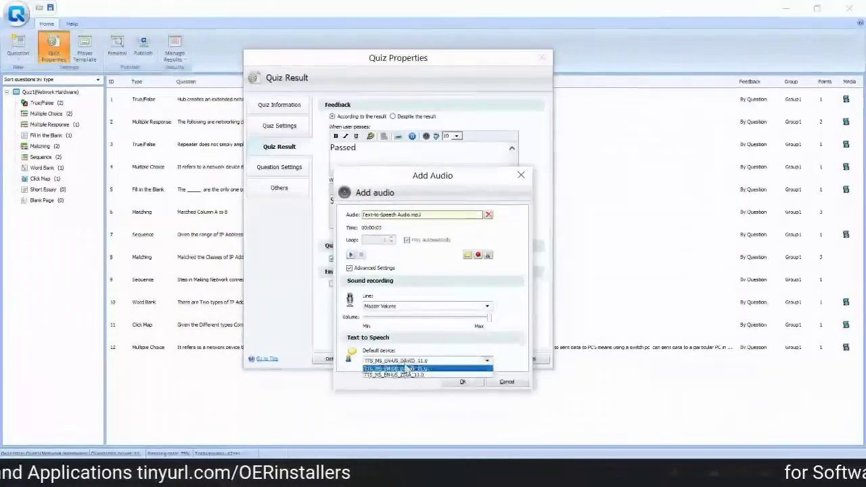
pyautogui.click(406, 375)
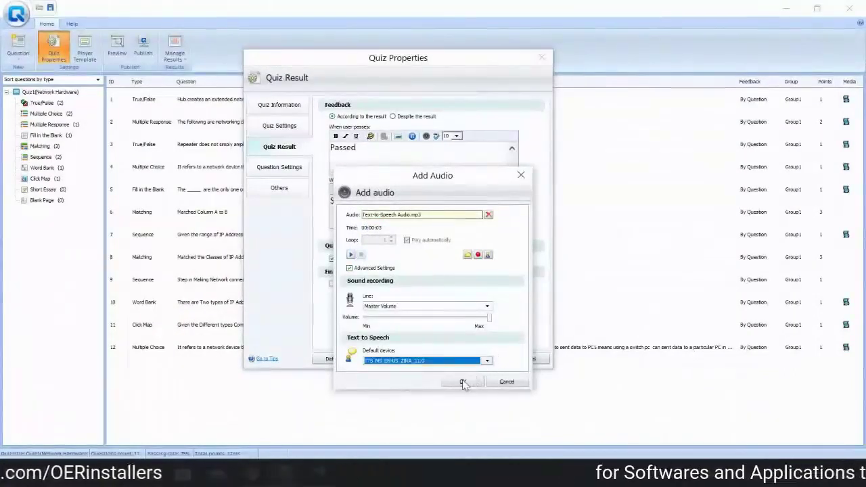
pyautogui.click(488, 254)
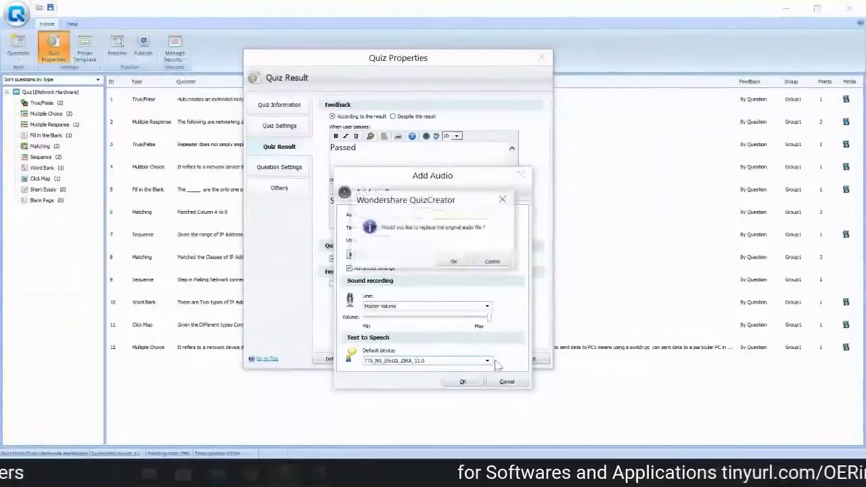
pyautogui.click(454, 262)
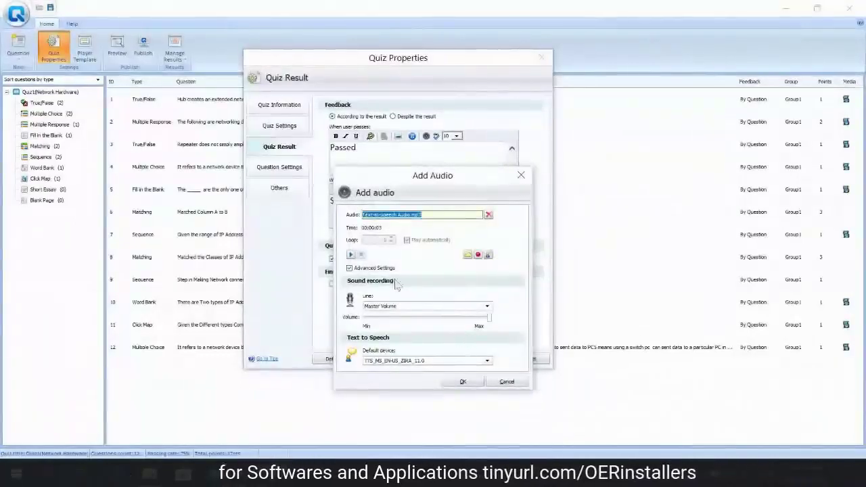
pyautogui.click(350, 255)
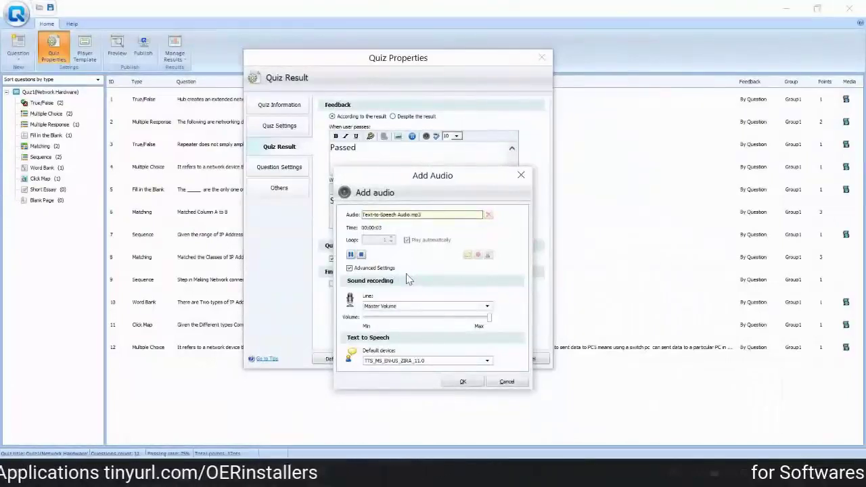
pyautogui.click(462, 381)
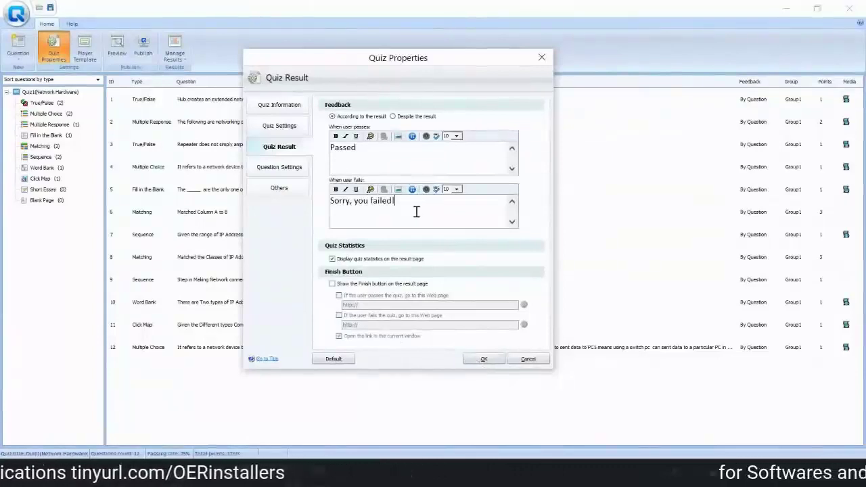
# Step: Set the 'Passed' message to font size 20
pyautogui.doubleClick(336, 146)
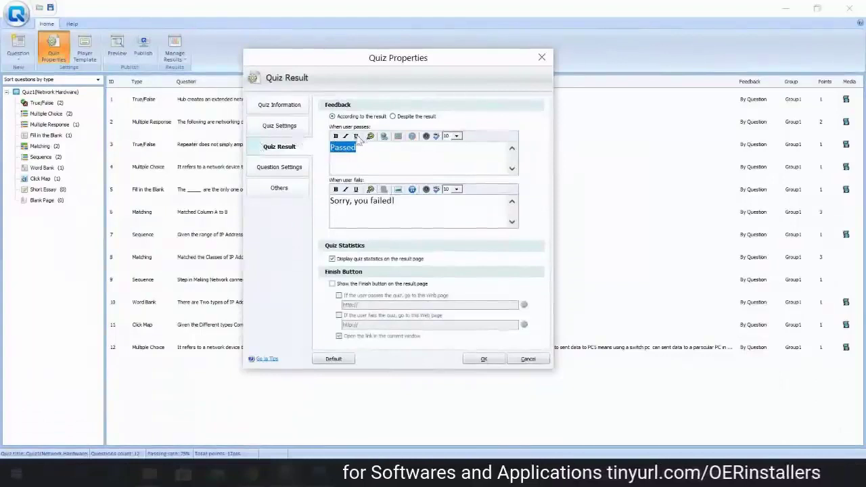
pyautogui.click(456, 136)
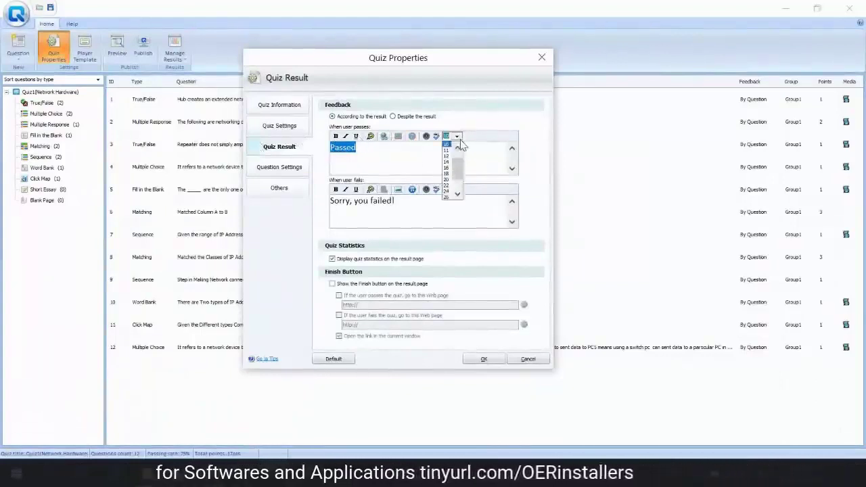
pyautogui.click(450, 183)
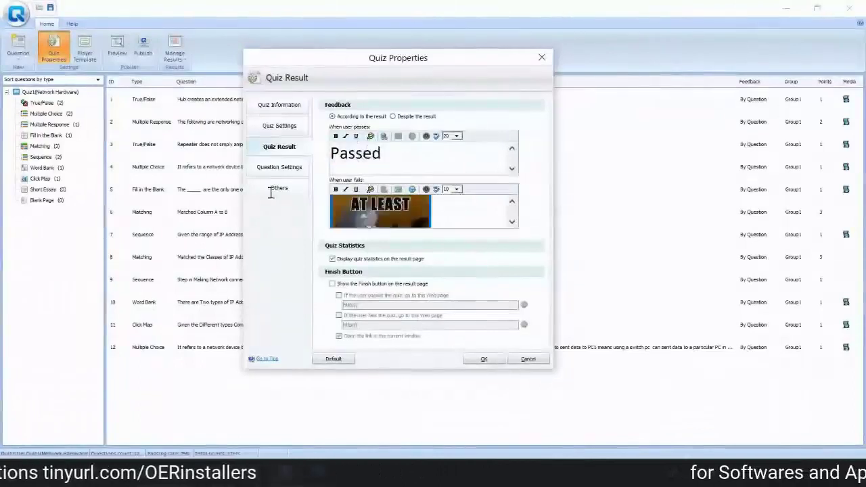
# Step: Set the whole fail message to font size 20 and save the result feedback
pyautogui.click(498, 206)
pyautogui.hotkey('ctrl', 'a')
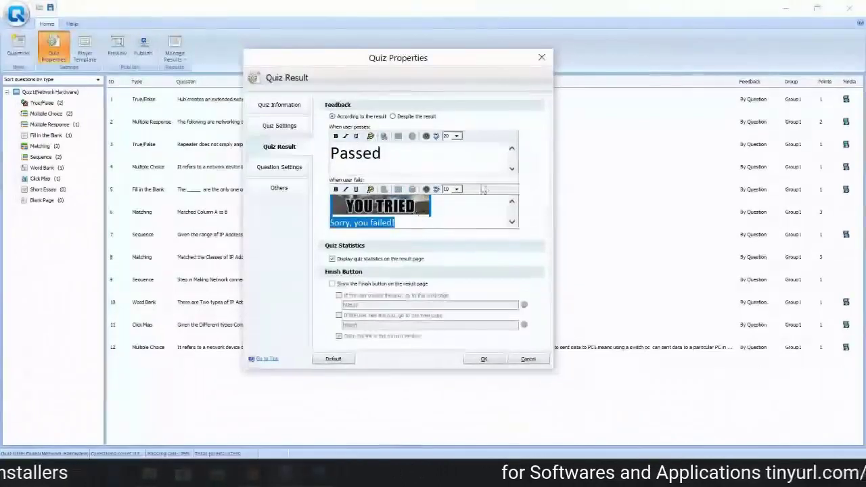
pyautogui.click(457, 190)
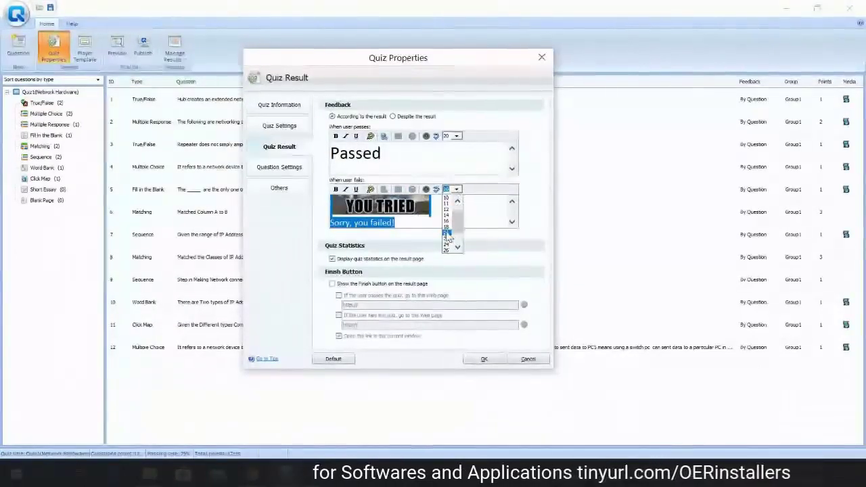
pyautogui.click(453, 233)
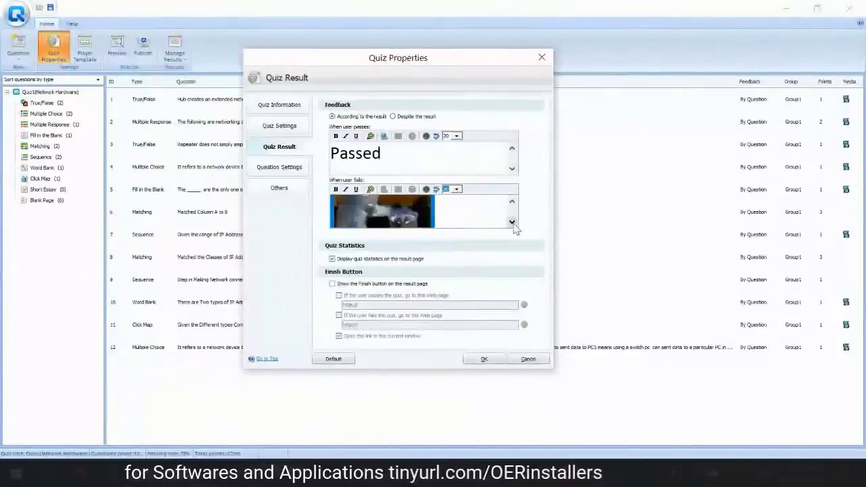
pyautogui.click(512, 222)
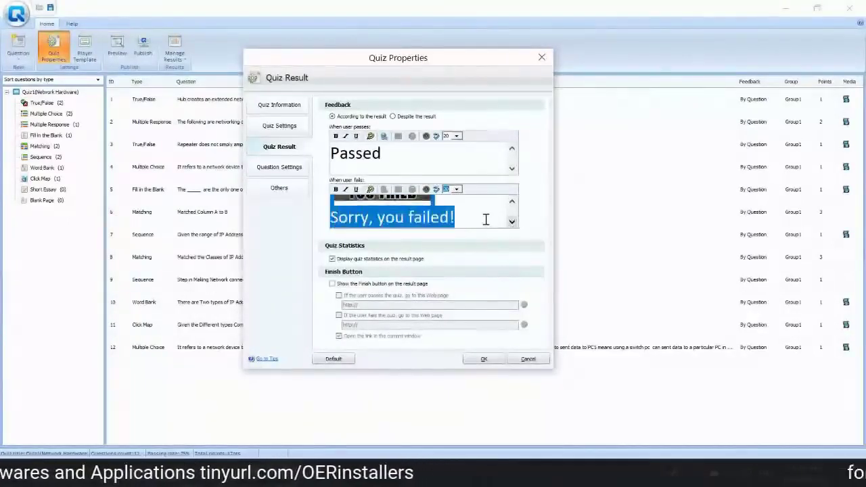
pyautogui.click(485, 219)
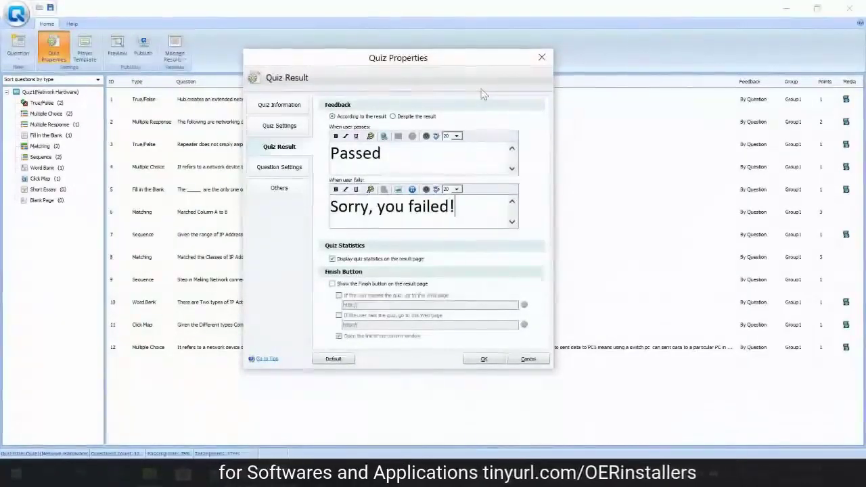
pyautogui.click(483, 359)
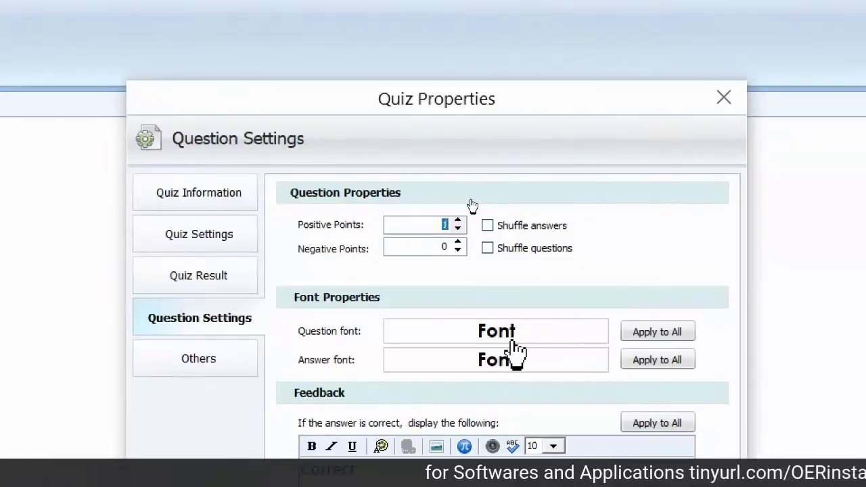
# Step: Set the question font to Century Gothic Bold at size 20
pyautogui.click(514, 342)
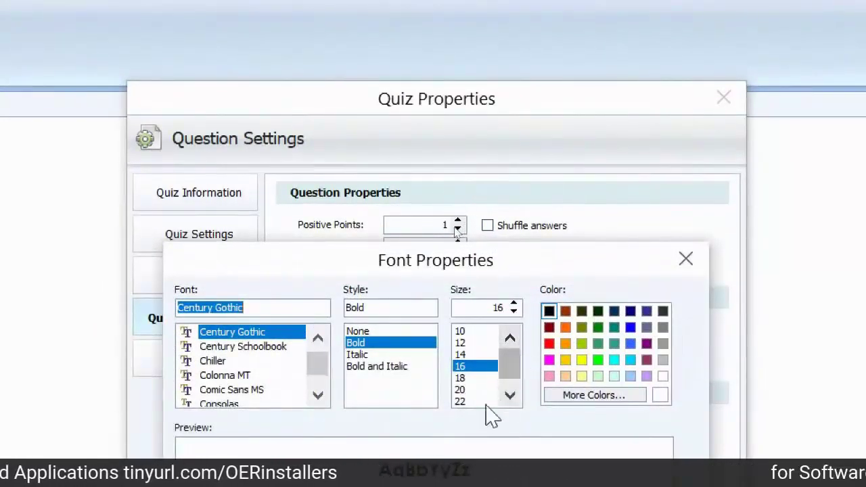
pyautogui.click(464, 390)
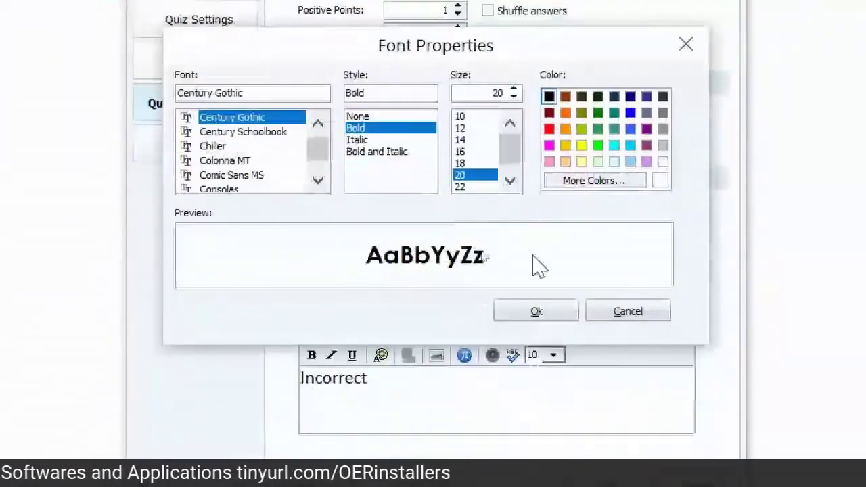
pyautogui.click(556, 316)
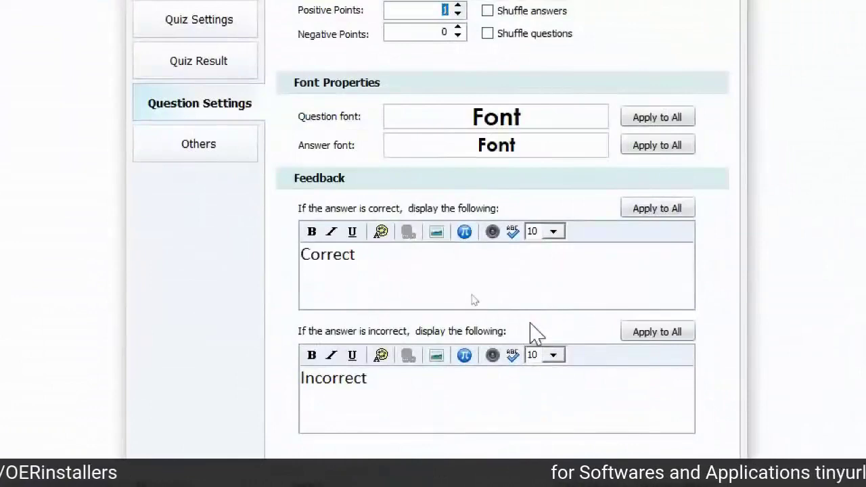
# Step: Set the answer font to Century Gothic Bold at size 20
pyautogui.click(476, 148)
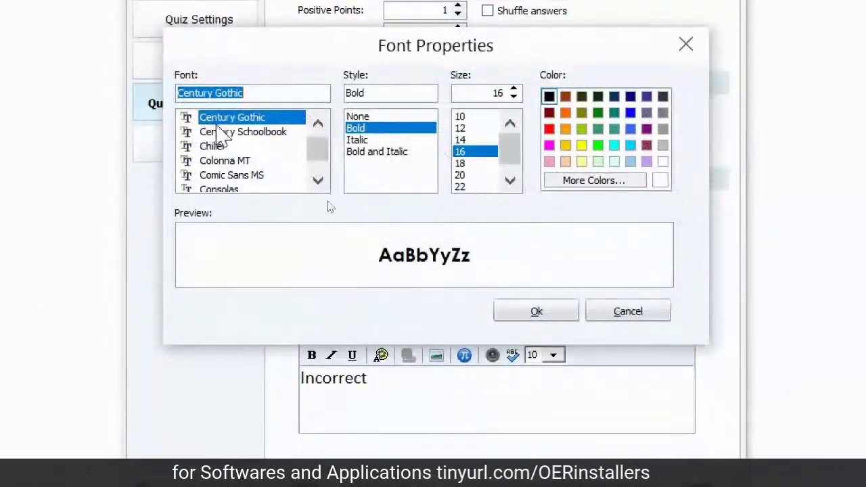
pyautogui.click(245, 119)
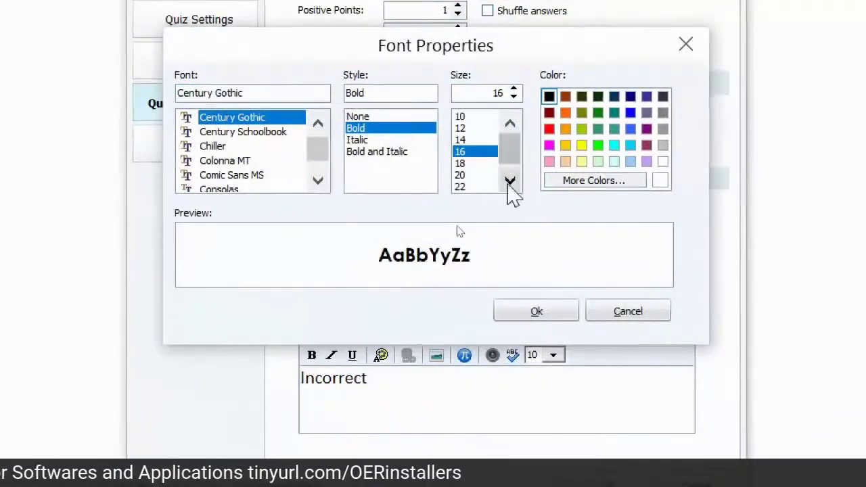
pyautogui.click(475, 175)
pyautogui.click(536, 311)
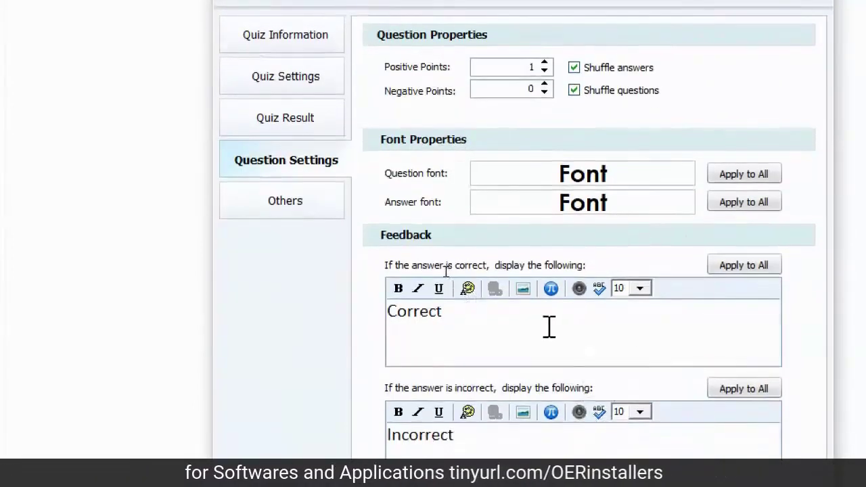
# Step: Select the word 'Correct' in the correct-answer feedback text
pyautogui.click(537, 349)
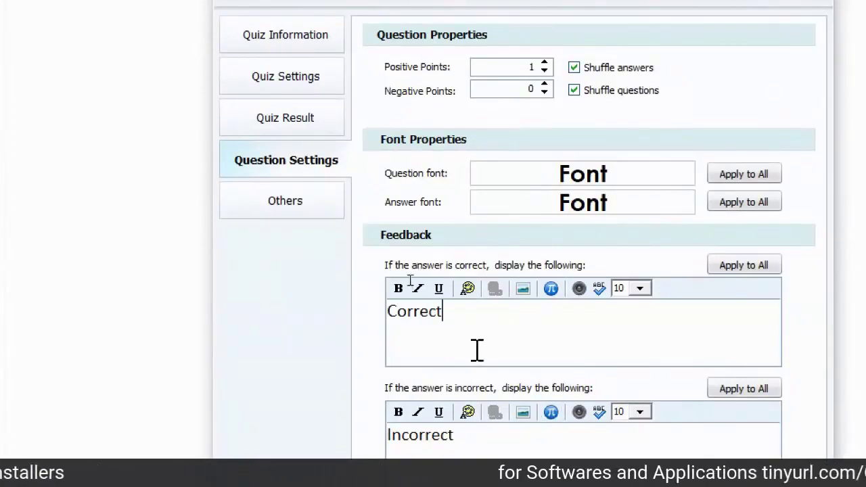
pyautogui.moveTo(449, 328); pyautogui.dragTo(361, 323)
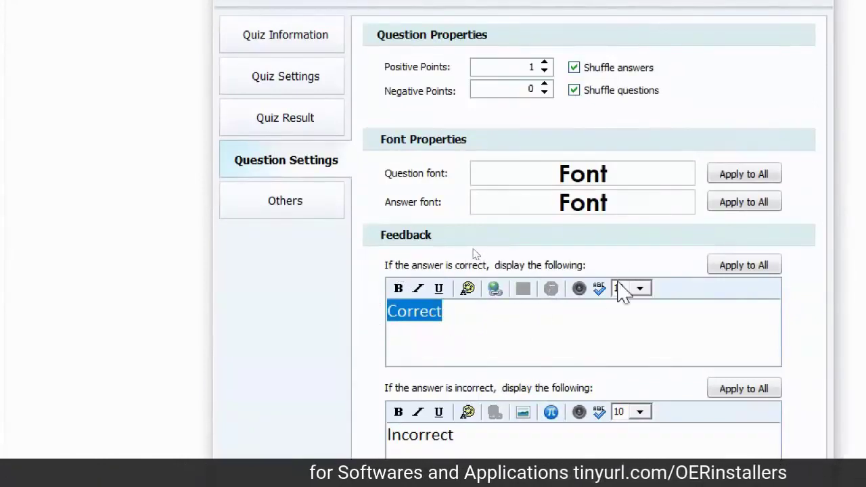
# Step: Attach a text-to-speech audio clip to the 'Correct' feedback message
pyautogui.click(579, 290)
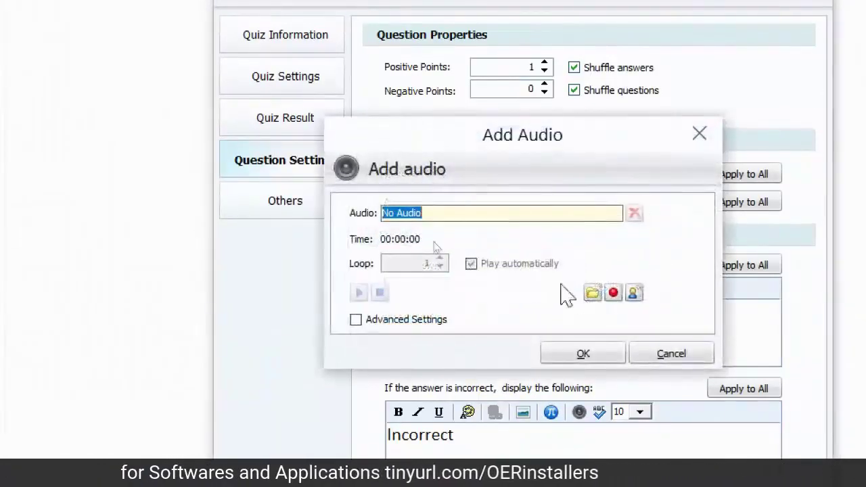
pyautogui.click(634, 298)
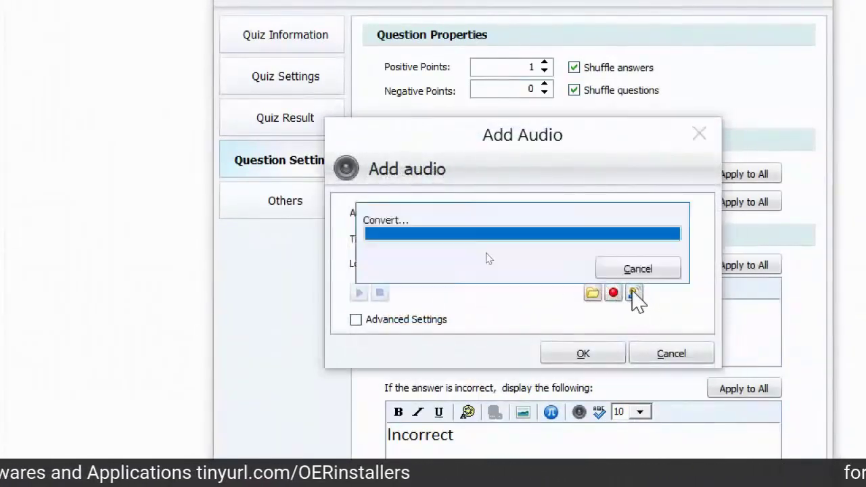
pyautogui.click(576, 354)
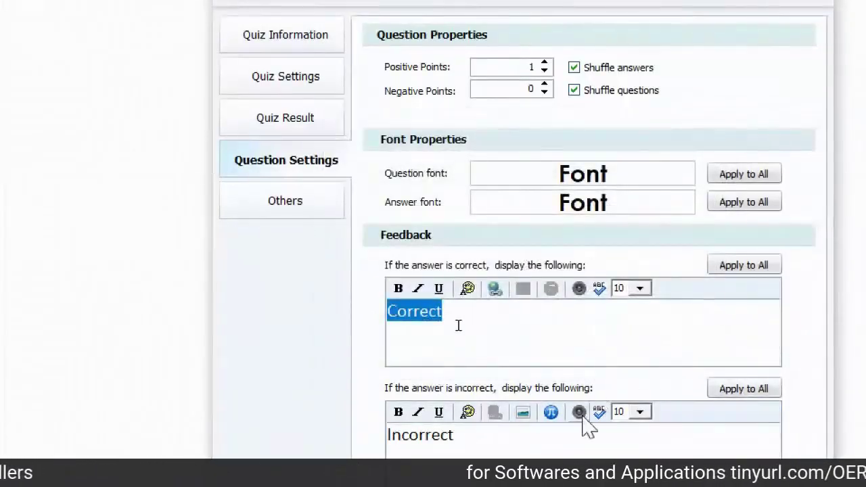
# Step: Attach text-to-speech audio to the 'Incorrect' feedback and add a new line below 'Correct'
pyautogui.click(576, 401)
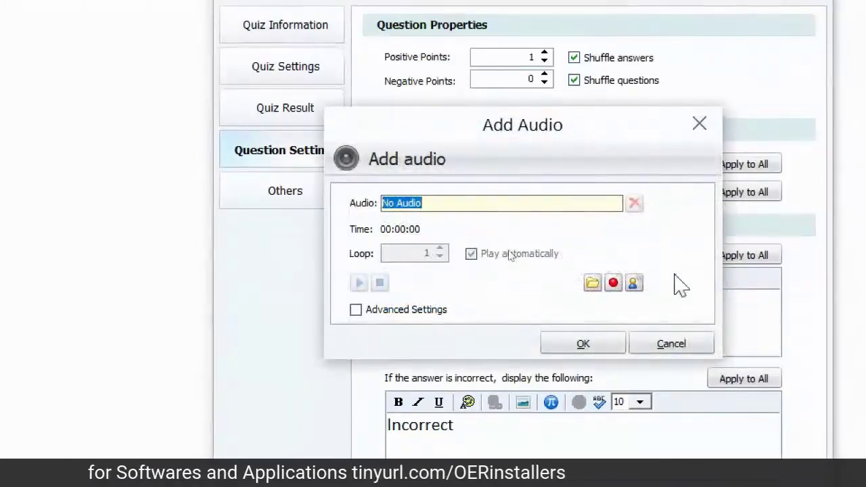
pyautogui.click(635, 284)
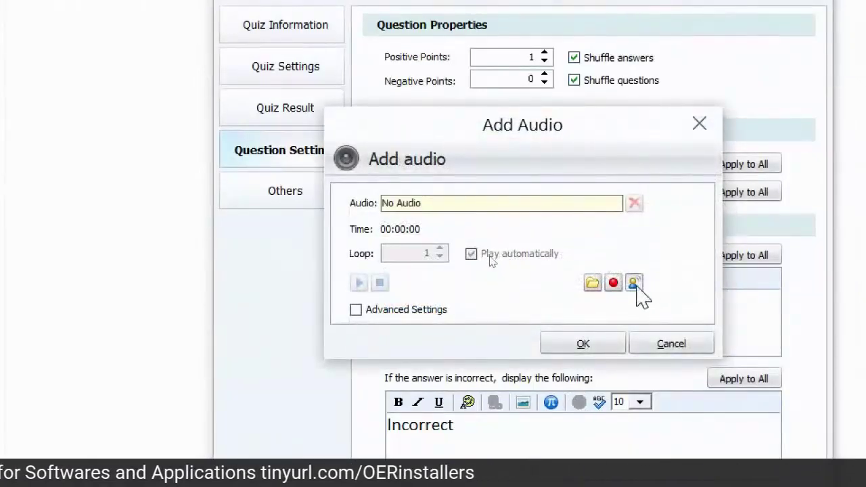
pyautogui.click(597, 348)
pyautogui.click(554, 333)
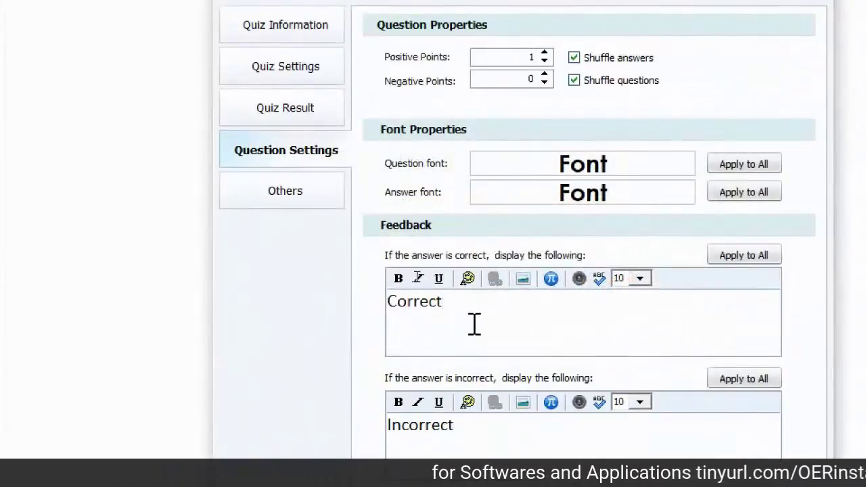
pyautogui.press('Return')
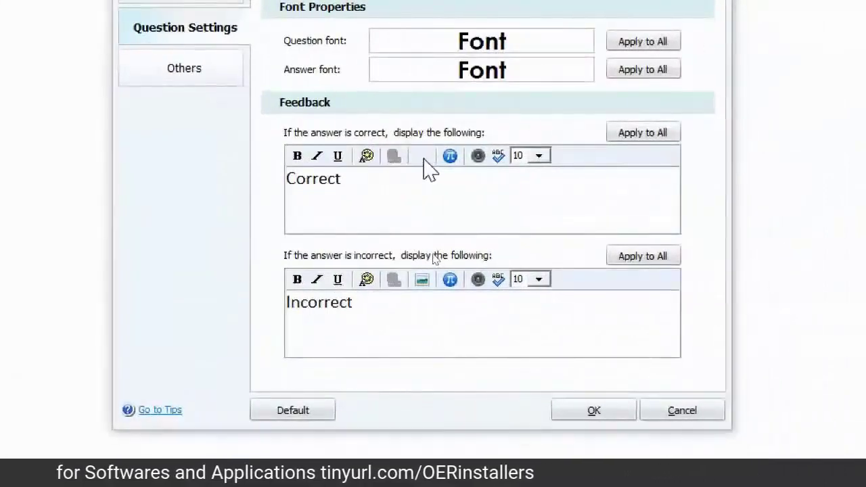
# Step: Insert the first check-mark image from feedback emoji > correct into the correct feedback
pyautogui.click(422, 157)
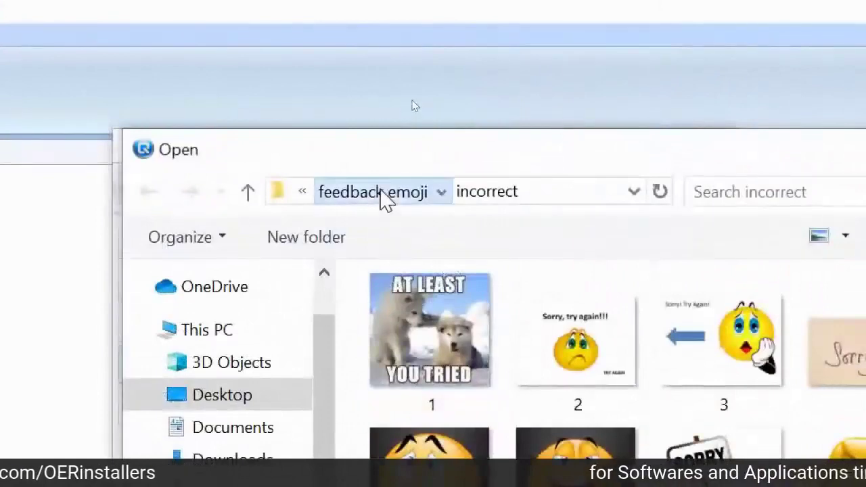
pyautogui.click(381, 190)
pyautogui.doubleClick(499, 323)
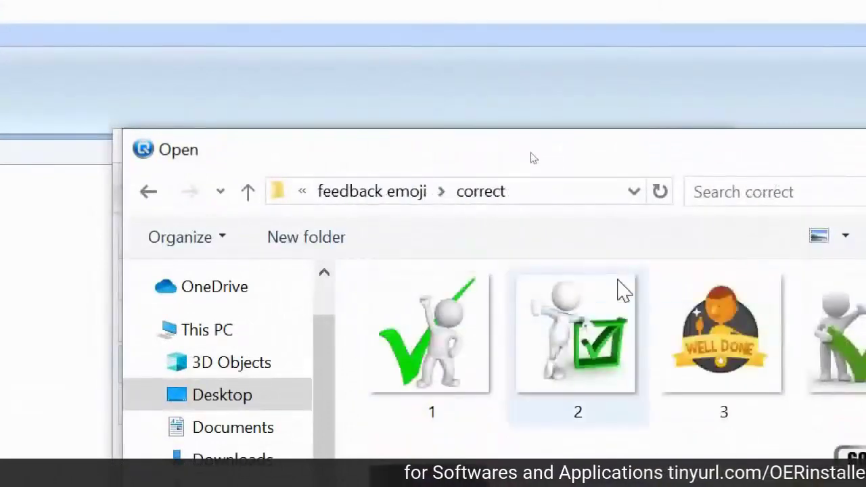
pyautogui.doubleClick(435, 358)
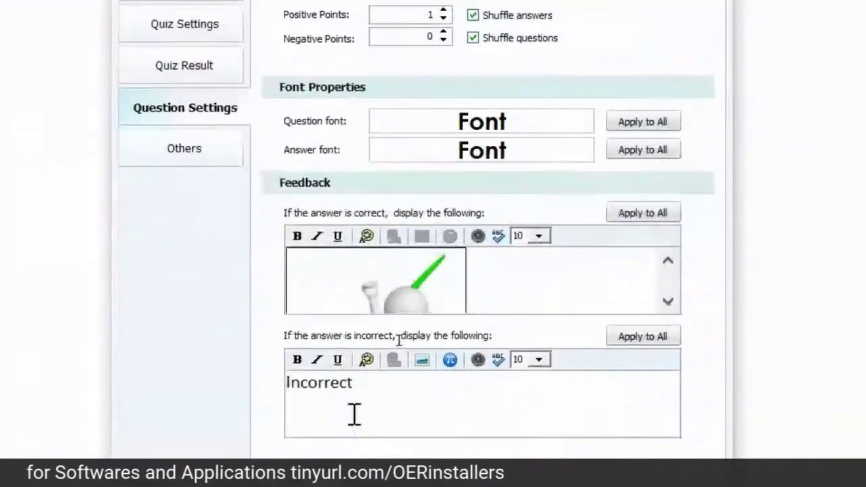
# Step: Insert the SORRY sign image from feedback emoji > incorrect into the incorrect feedback
pyautogui.click(423, 361)
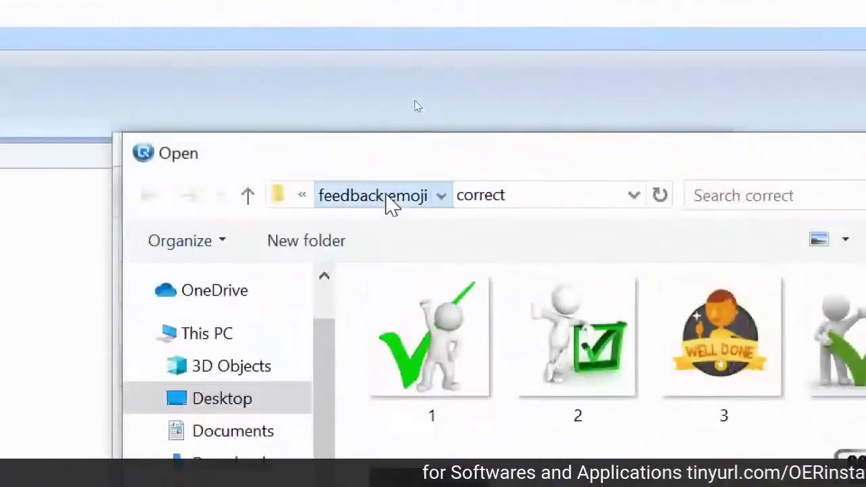
pyautogui.click(389, 196)
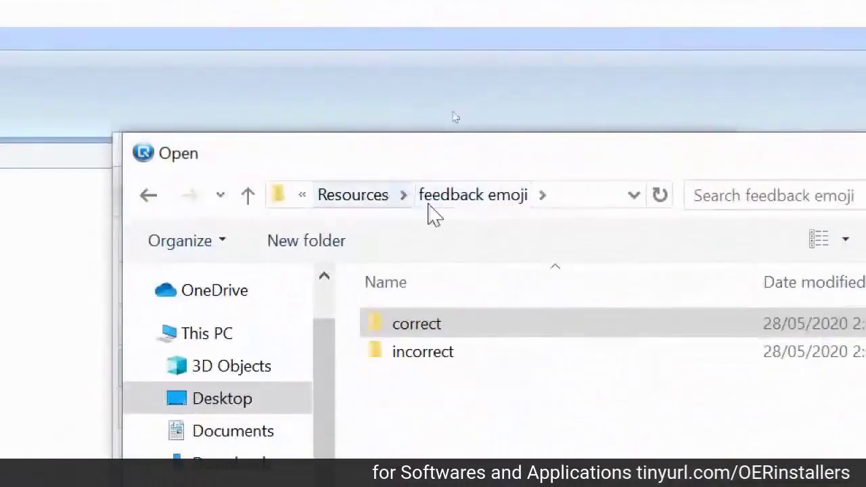
pyautogui.doubleClick(440, 359)
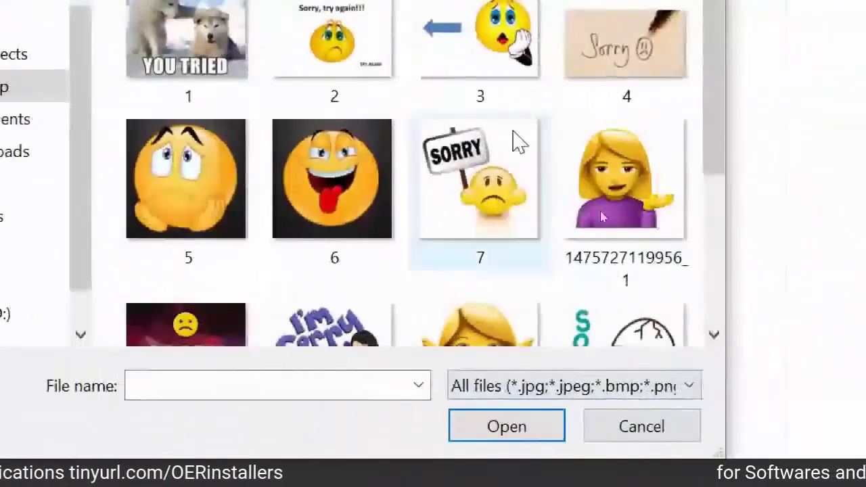
pyautogui.doubleClick(469, 242)
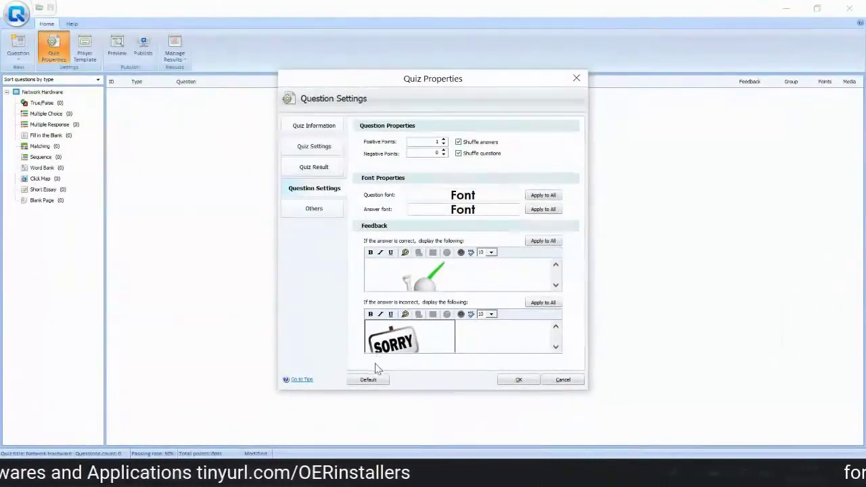
# Step: Review the Others tab password and page meta settings, then close Quiz Properties
pyautogui.click(323, 211)
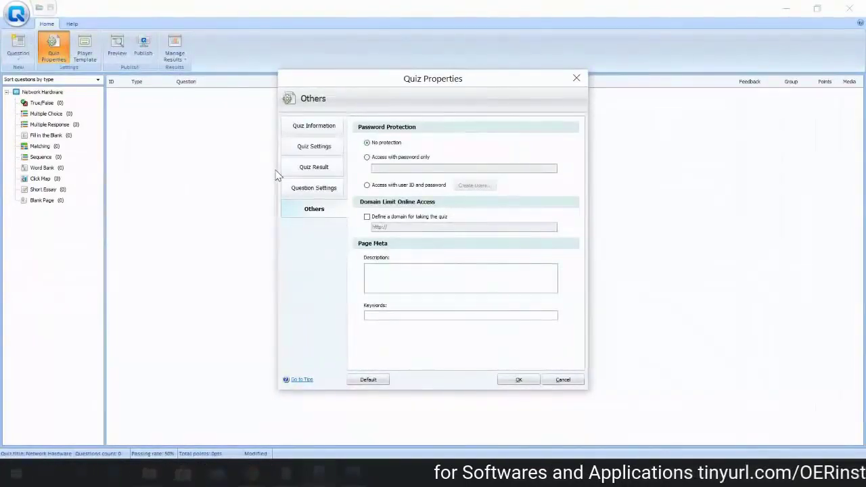
pyautogui.press('Escape')
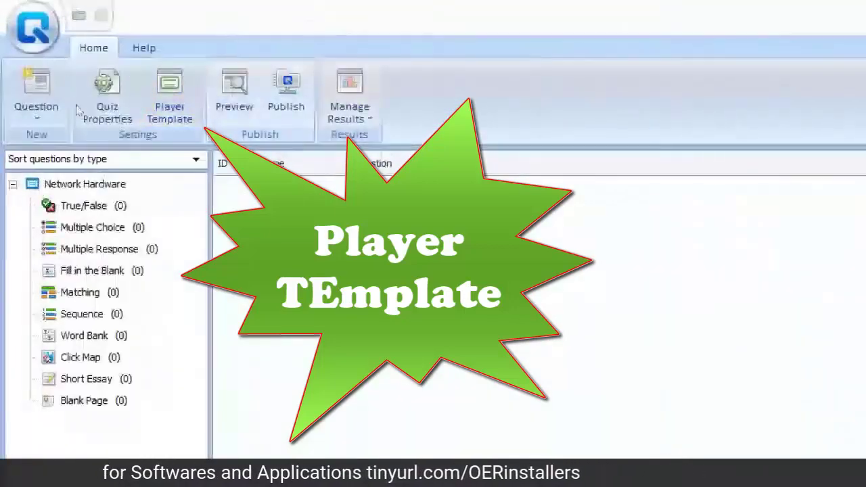
# Step: Open the Player Template editor from the Home ribbon
pyautogui.click(162, 94)
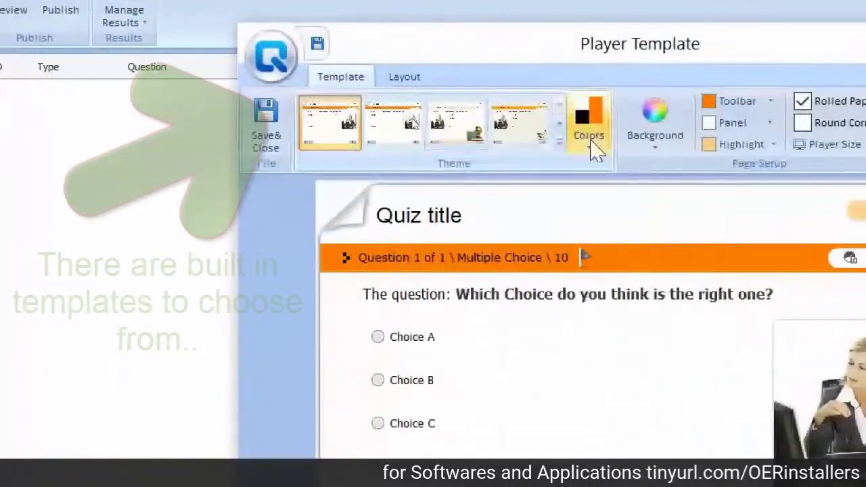
# Step: Apply the beige laptop-and-books built-in theme and bring up the Background colour choices
pyautogui.click(559, 142)
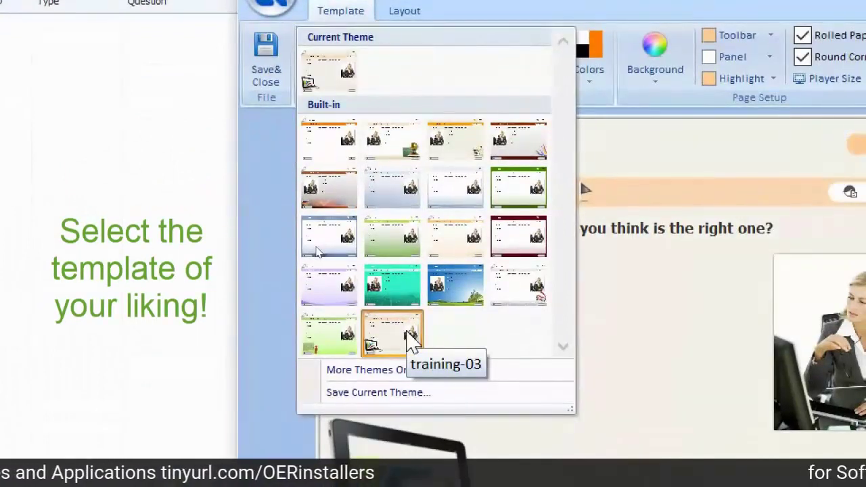
pyautogui.click(409, 352)
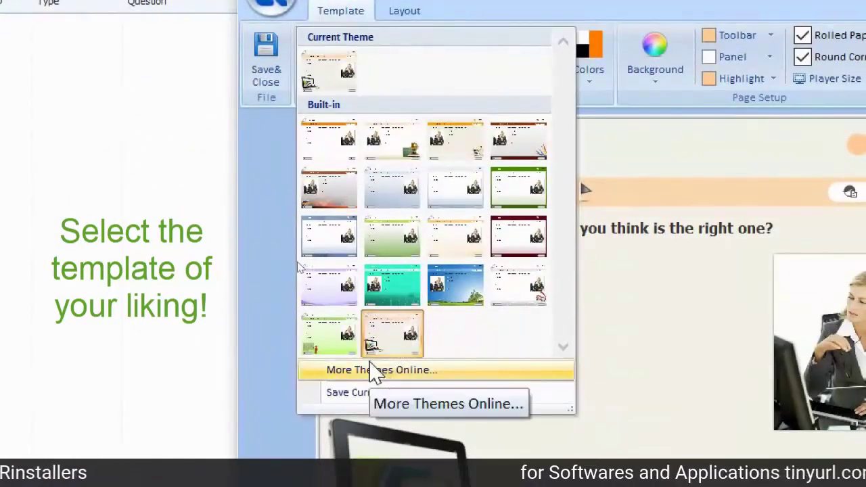
pyautogui.click(627, 342)
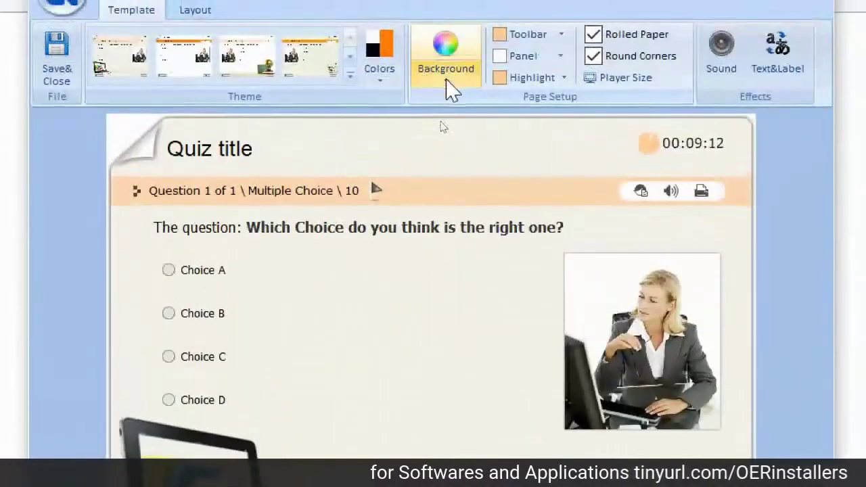
pyautogui.click(446, 80)
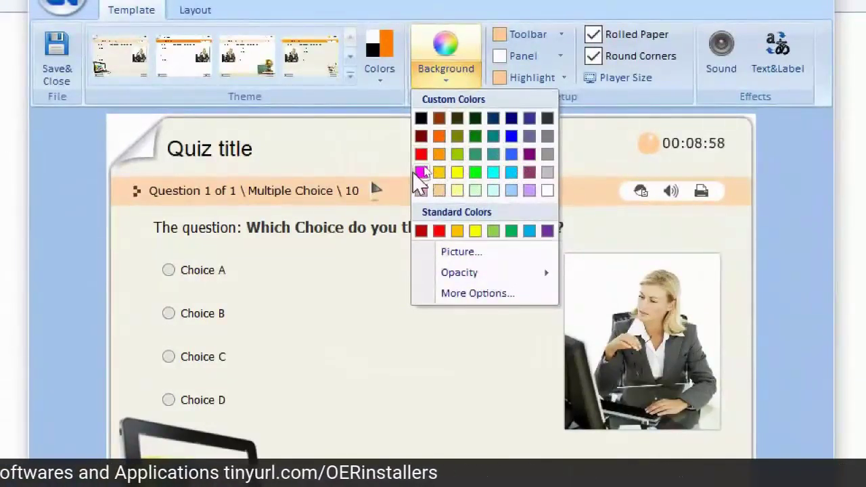
# Step: Make the background orange, after trying magenta, and lower its opacity to a light tan
pyautogui.click(421, 171)
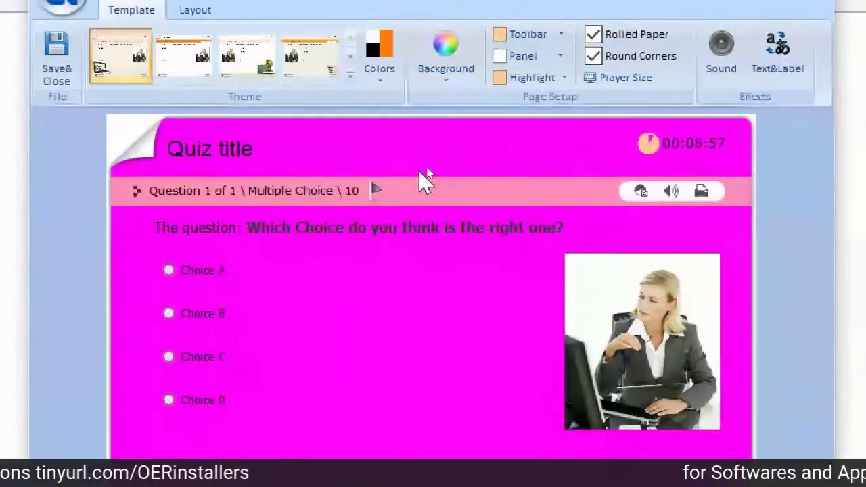
pyautogui.click(449, 76)
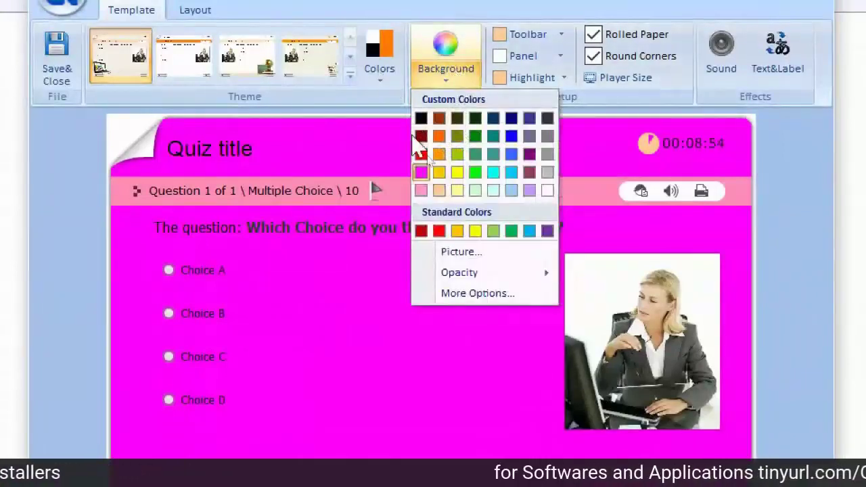
pyautogui.click(439, 154)
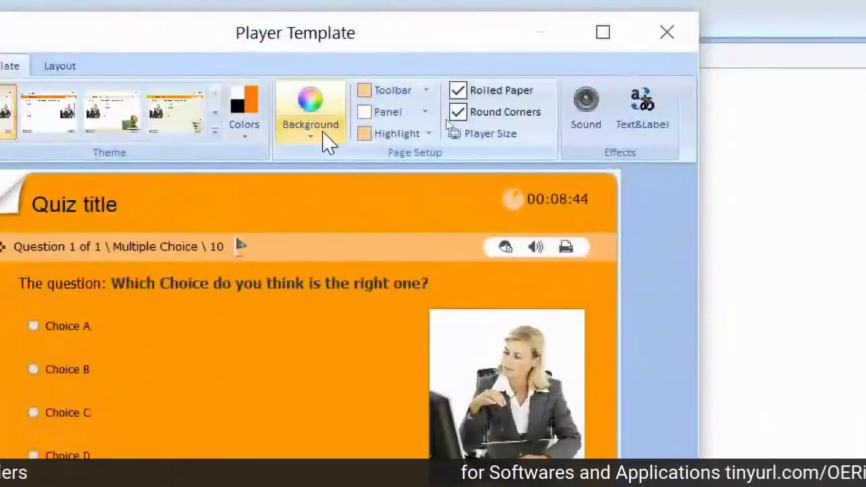
pyautogui.click(323, 135)
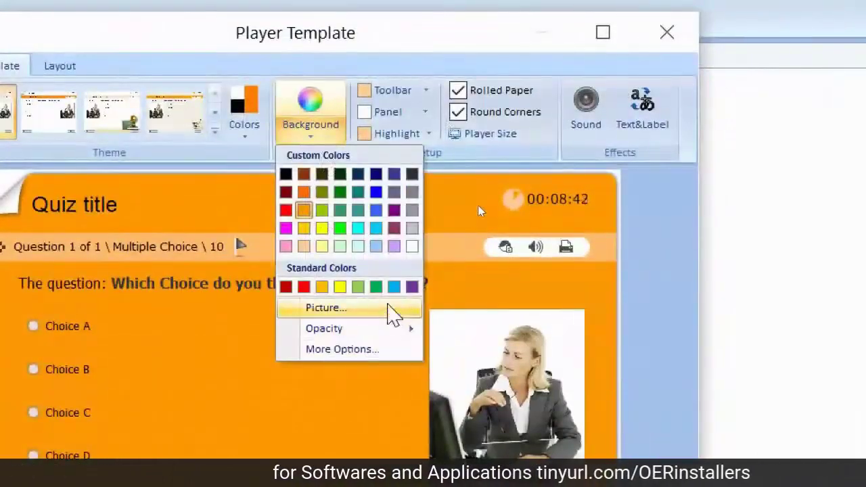
pyautogui.moveTo(391, 332)
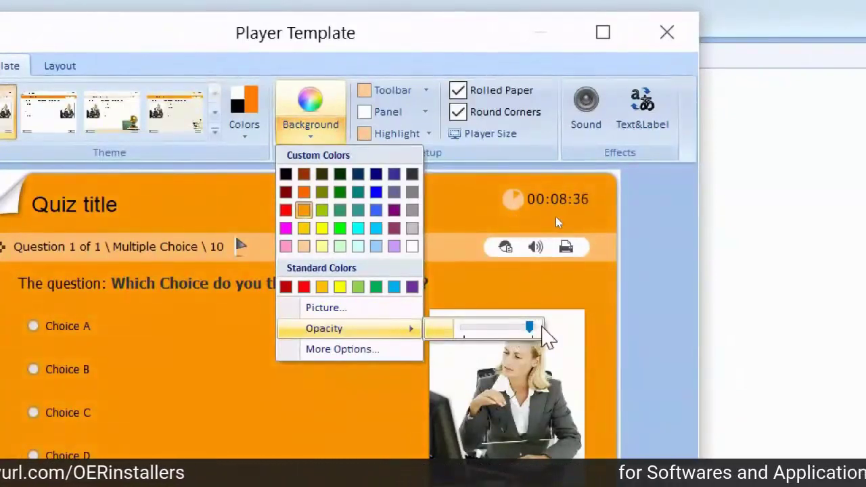
pyautogui.moveTo(528, 327); pyautogui.dragTo(479, 342)
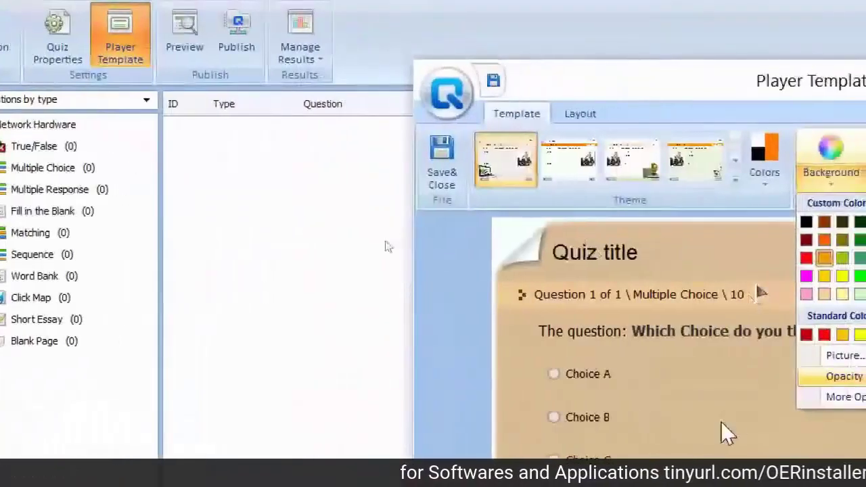
pyautogui.click(721, 424)
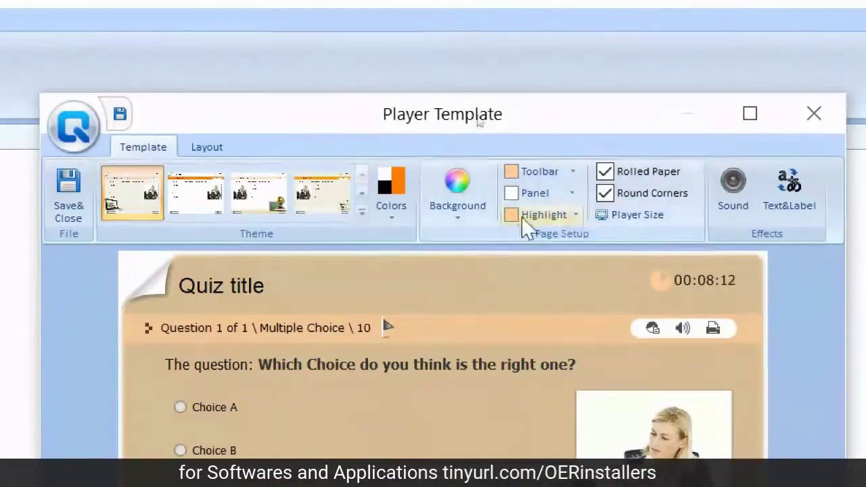
# Step: Change the player panel colour to yellow
pyautogui.click(544, 193)
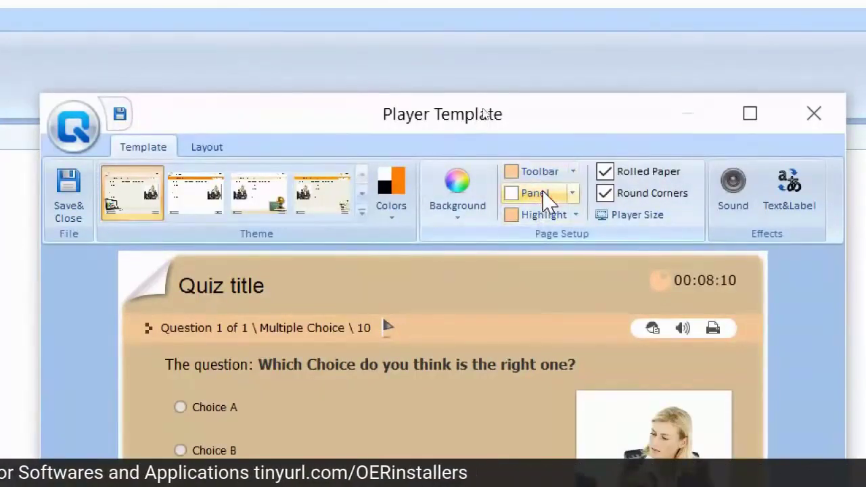
pyautogui.click(573, 195)
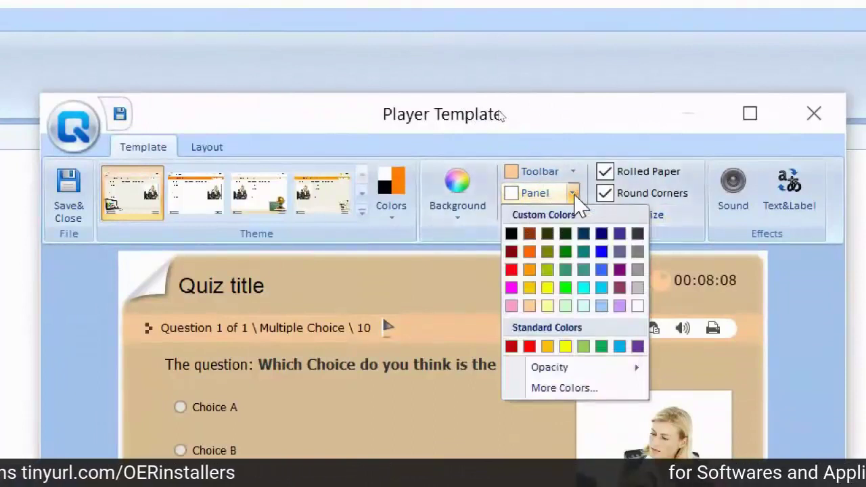
pyautogui.click(547, 288)
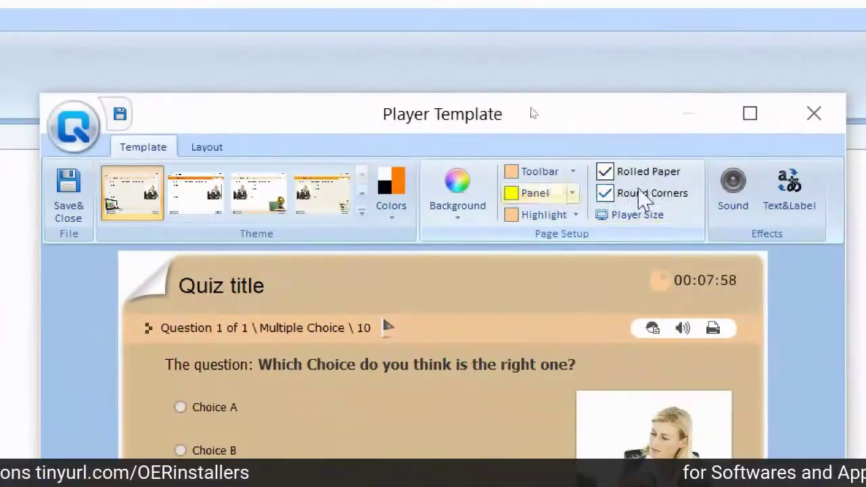
# Step: Toggle the rolled-paper and rounded-corner effects, leaving both on with player size unchanged
pyautogui.click(647, 173)
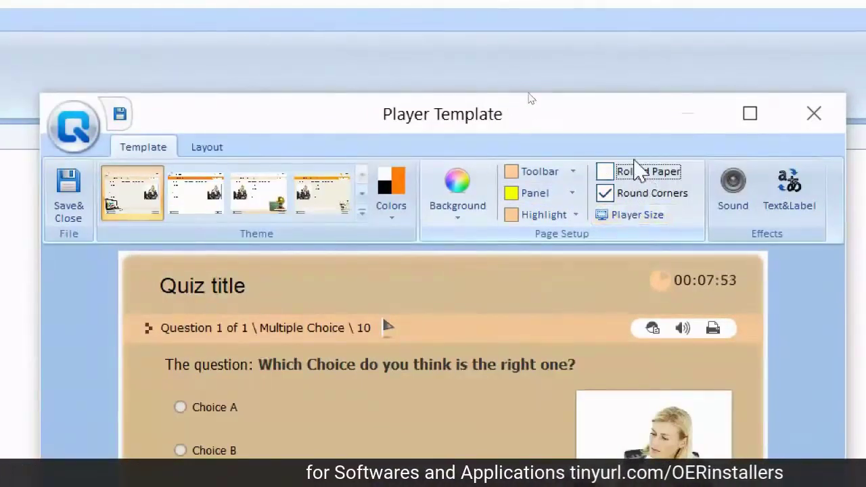
pyautogui.click(640, 194)
pyautogui.click(641, 175)
pyautogui.click(641, 174)
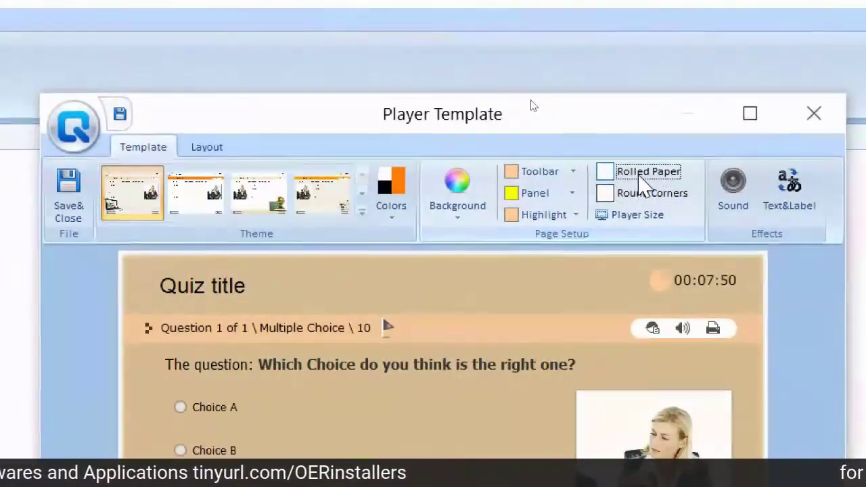
pyautogui.click(639, 174)
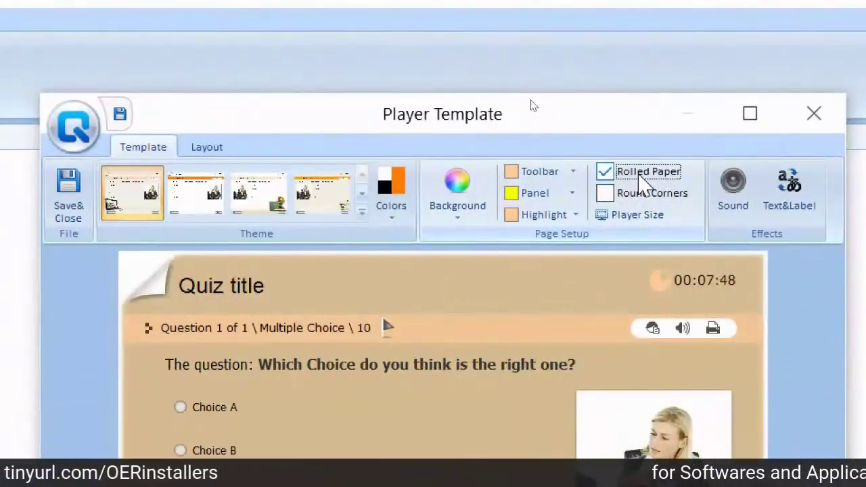
pyautogui.click(638, 216)
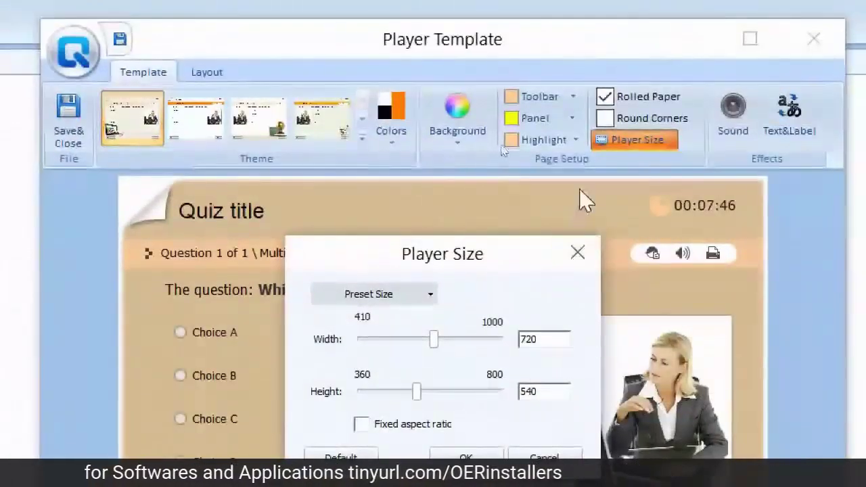
pyautogui.click(591, 251)
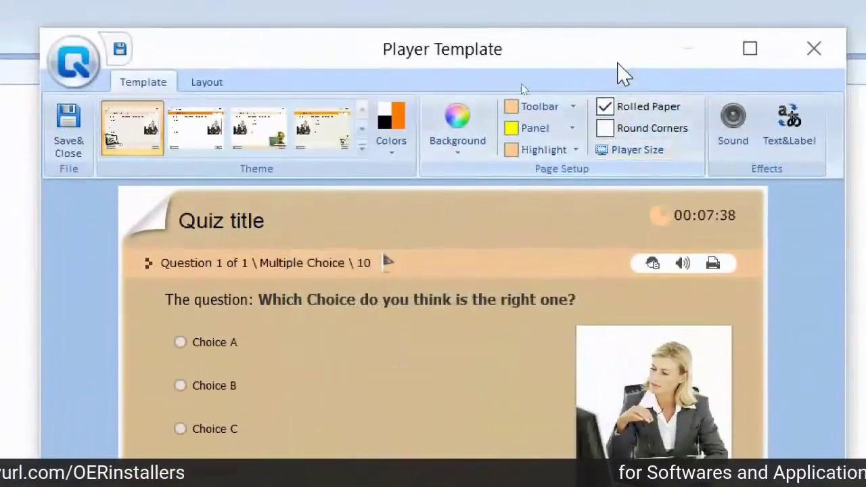
pyautogui.click(605, 131)
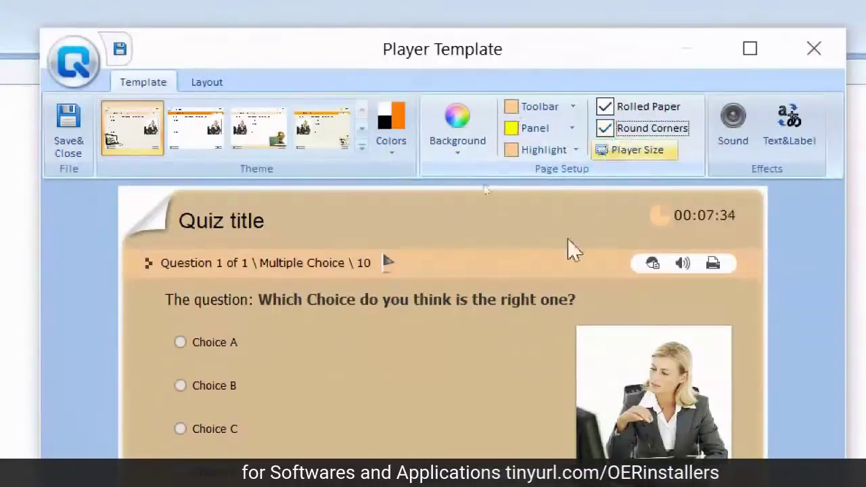
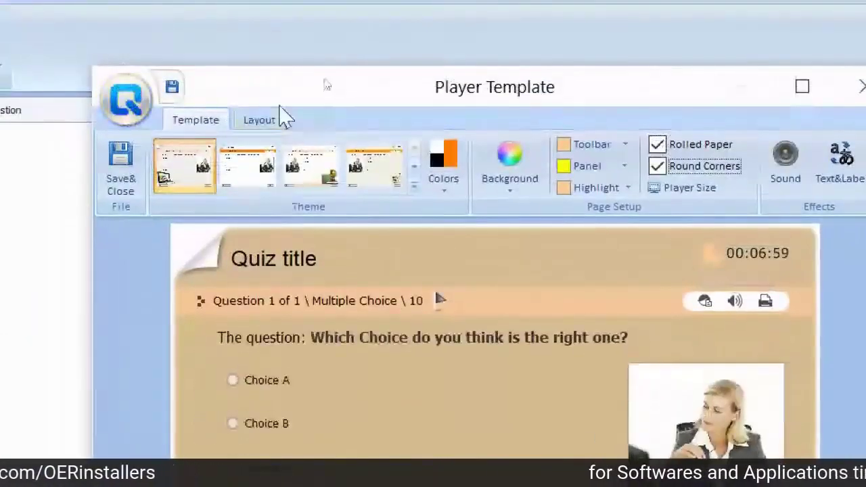
# Step: Set the player layout to Image Left and 2-column choices, keeping the timer on Remaining
pyautogui.click(271, 120)
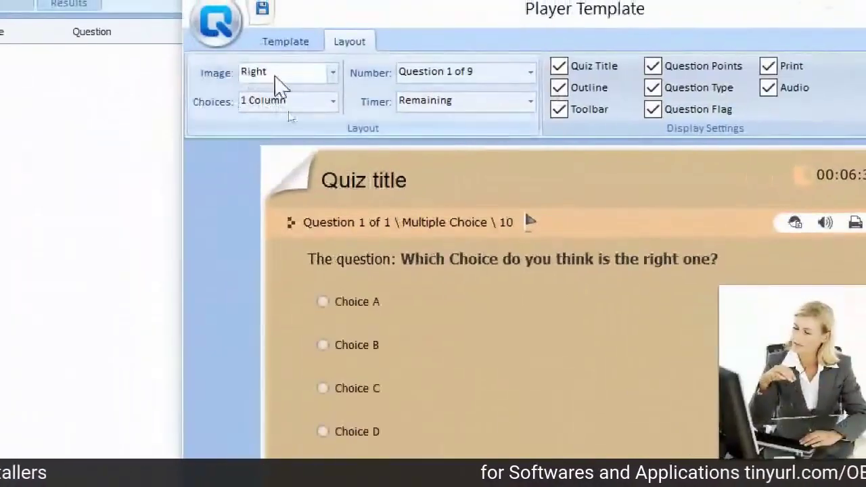
pyautogui.click(252, 71)
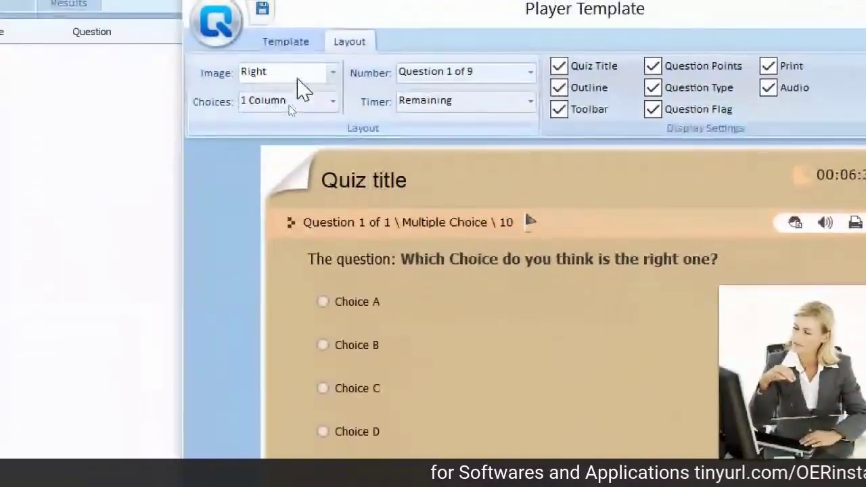
pyautogui.click(296, 107)
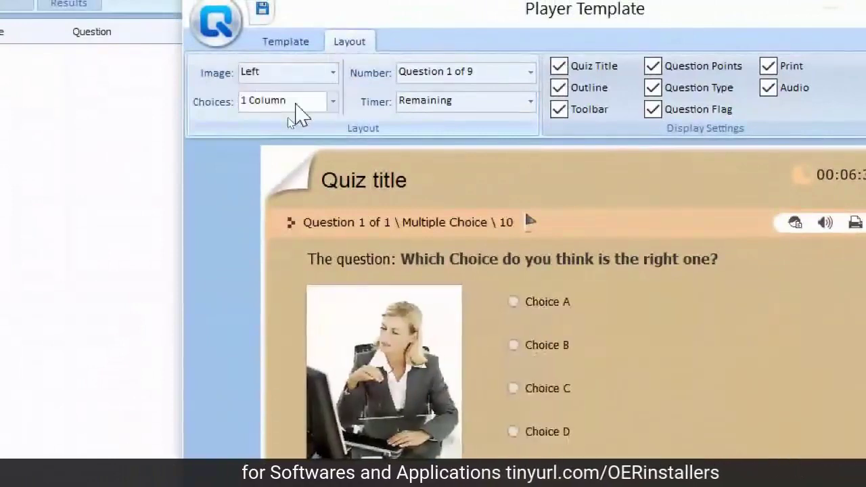
pyautogui.click(327, 104)
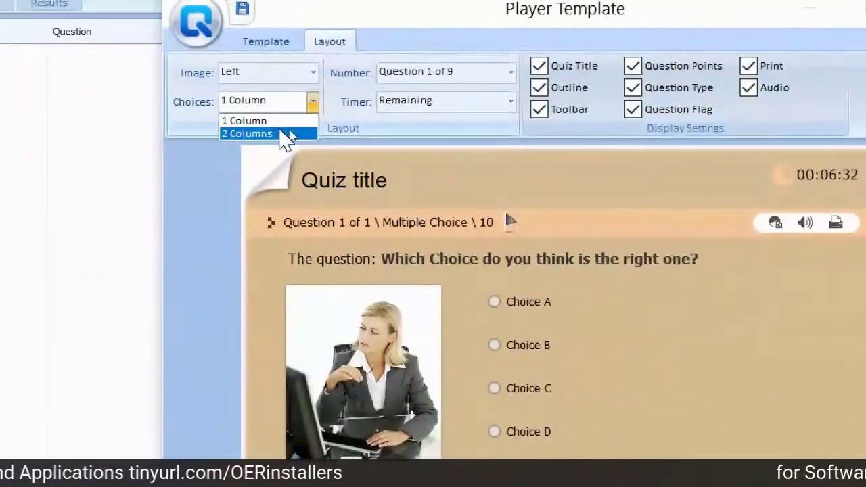
pyautogui.click(284, 135)
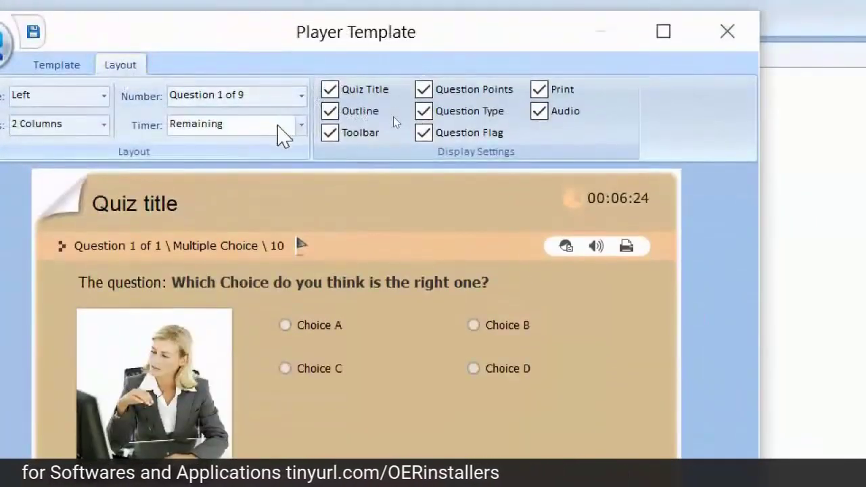
pyautogui.click(286, 129)
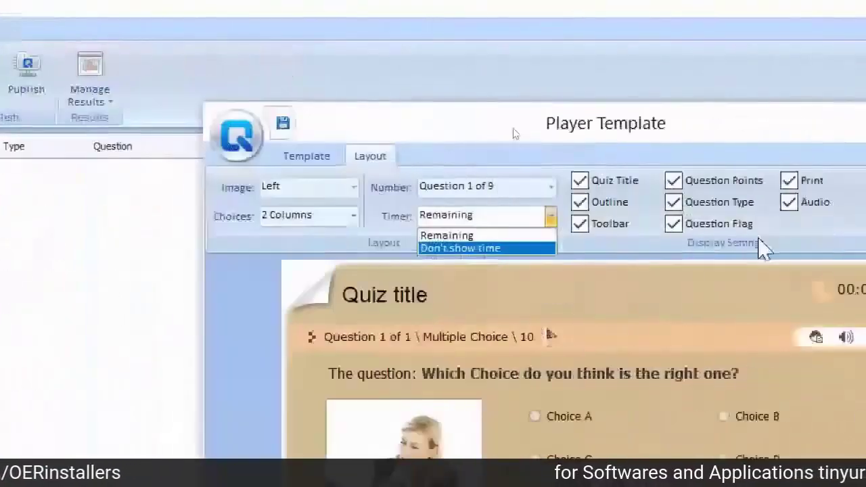
pyautogui.press('Escape')
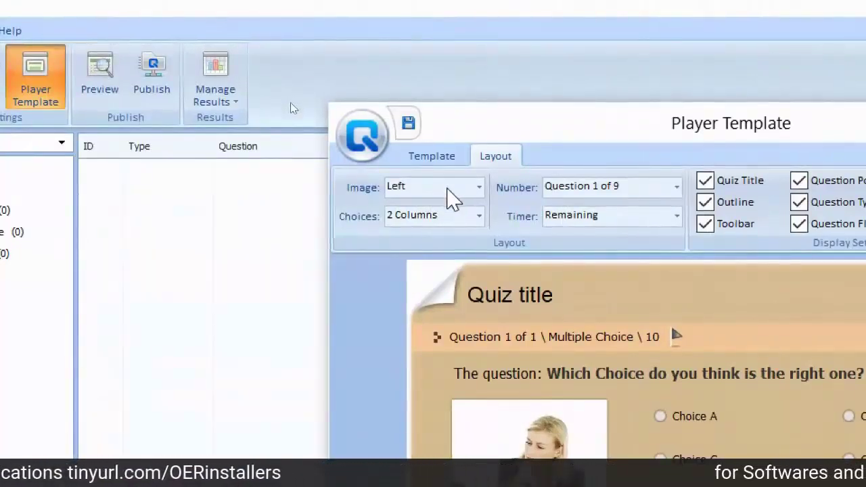
pyautogui.click(450, 217)
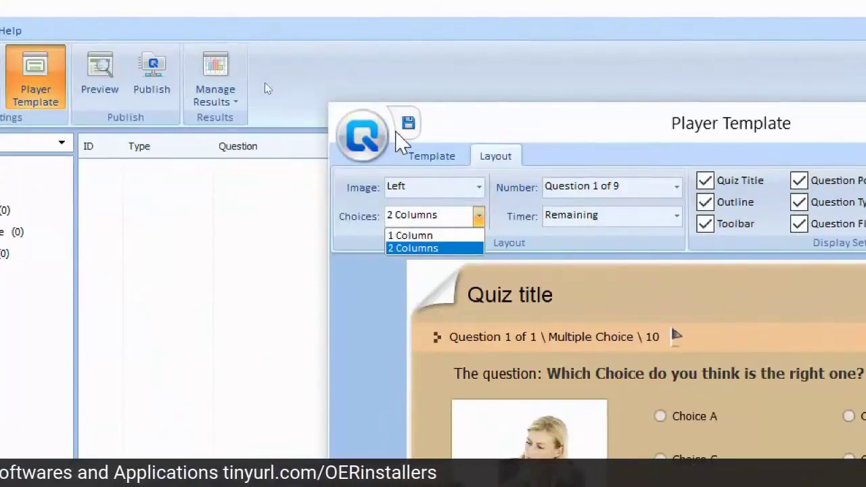
pyautogui.click(423, 162)
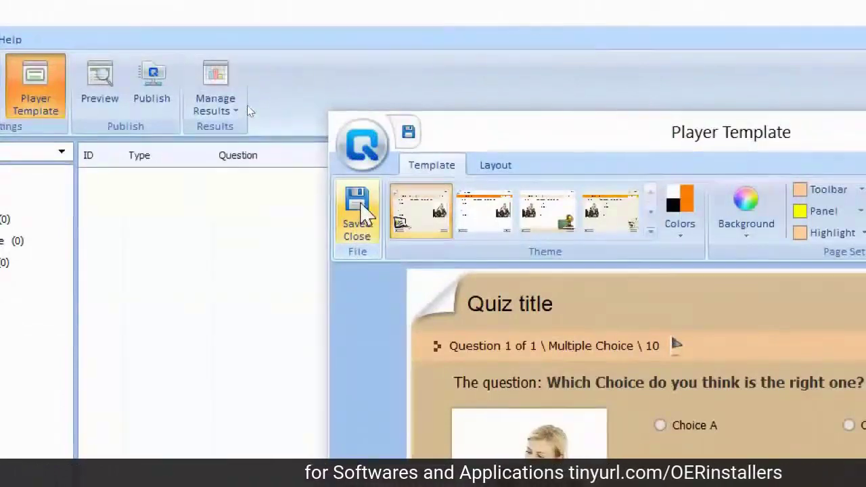
# Step: Save and close the player template, then create a new True/False question from the question tree
pyautogui.click(361, 215)
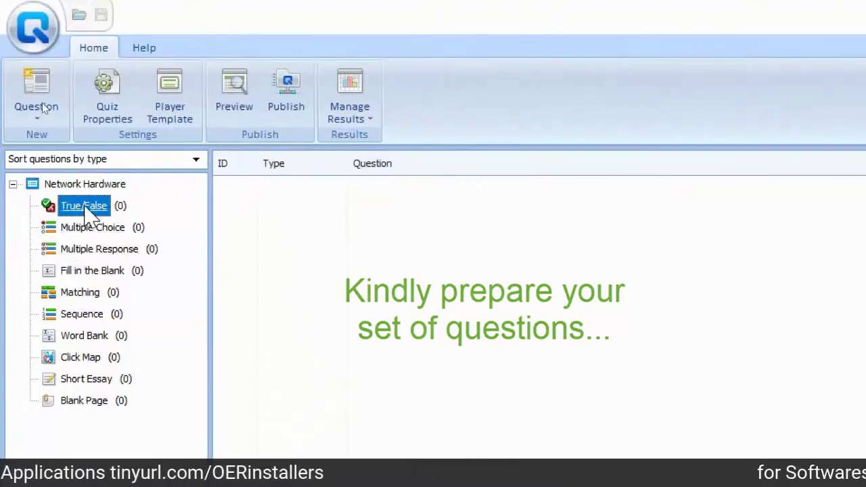
pyautogui.rightClick(86, 209)
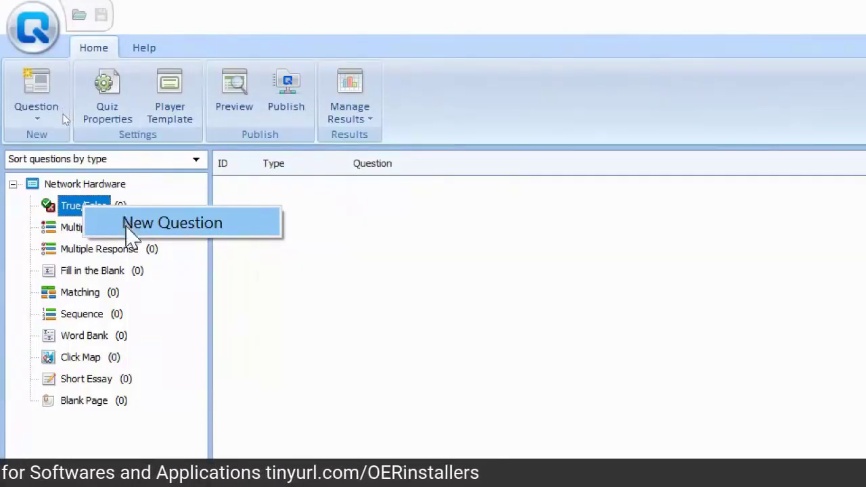
pyautogui.click(408, 296)
pyautogui.click(86, 208)
pyautogui.rightClick(109, 206)
pyautogui.click(315, 280)
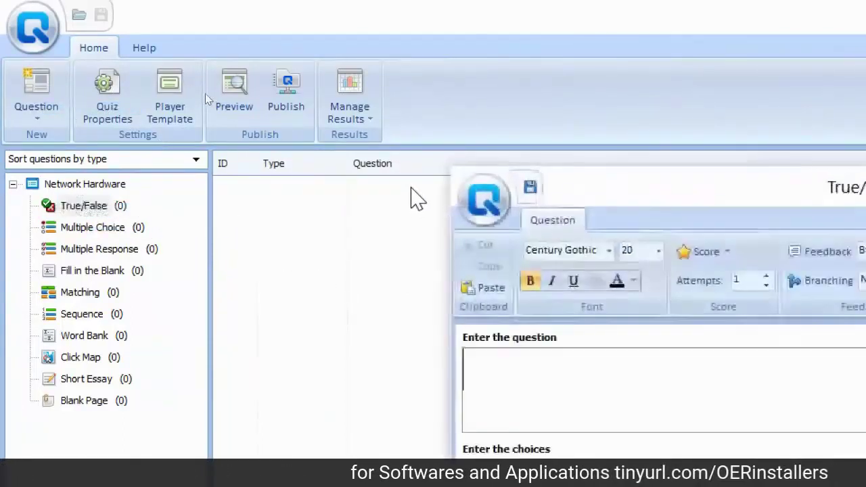
# Step: Reposition the new question editor and look over its True and False choices
pyautogui.moveTo(668, 198); pyautogui.dragTo(309, 43)
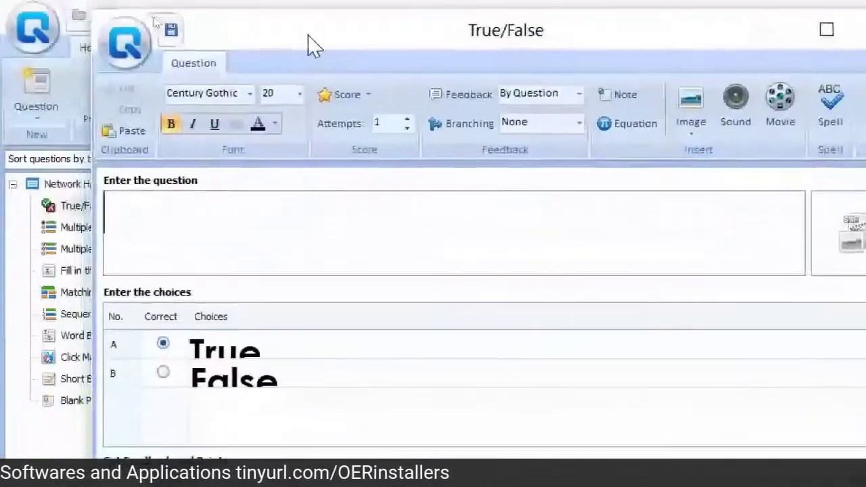
pyautogui.click(272, 344)
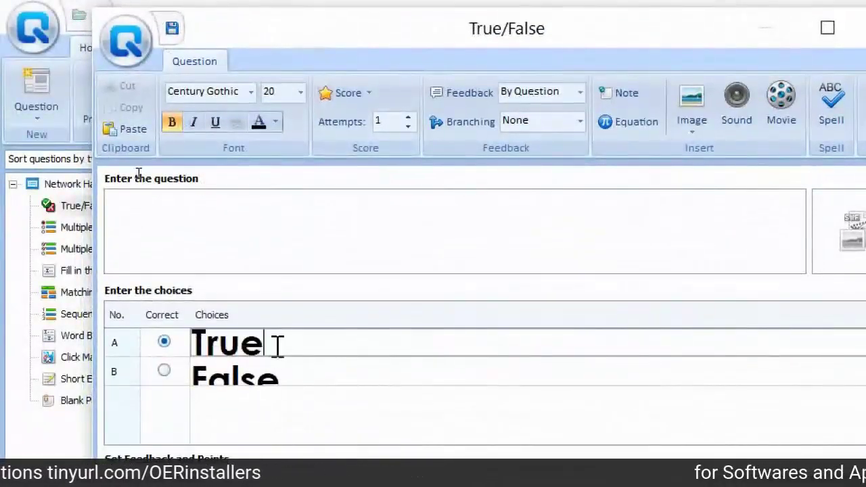
pyautogui.click(268, 369)
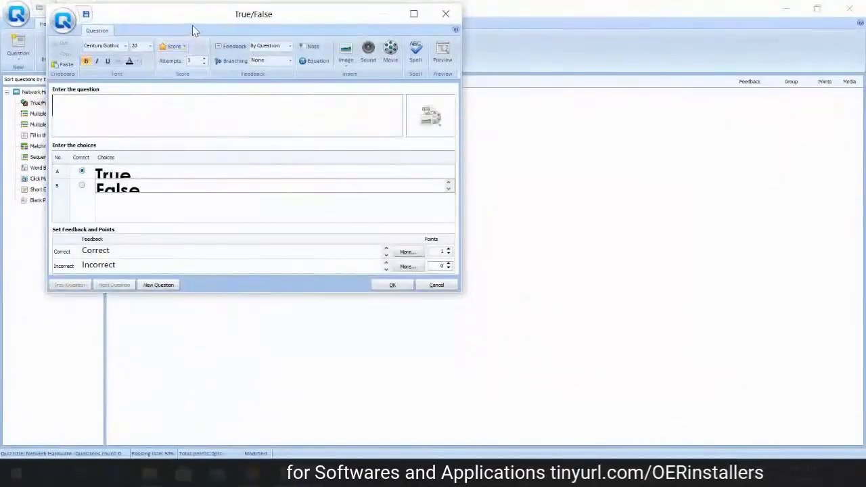
pyautogui.moveTo(196, 16); pyautogui.dragTo(352, 52)
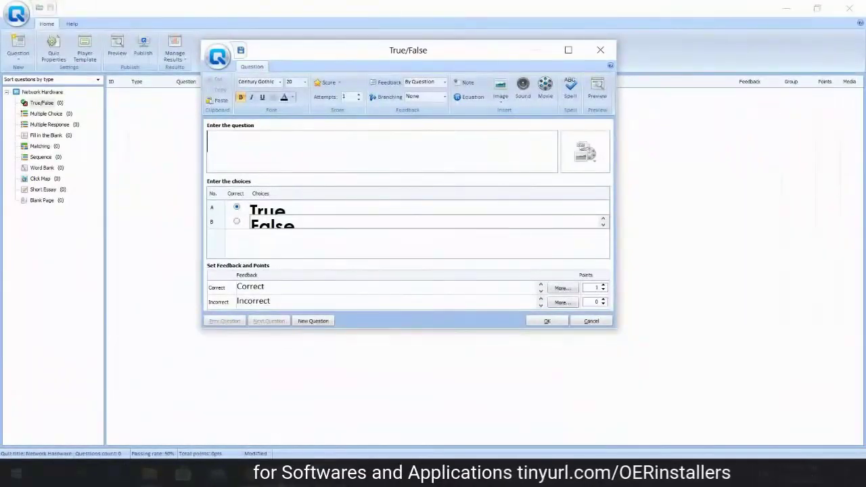
pyautogui.hotkey('alt', 'Tab')
# Step: Copy the Hub statement ending 'linked LANs can share data' from Notepad into the question text
pyautogui.scroll(-2, 443, 124)
pyautogui.scroll(2, 443, 124)
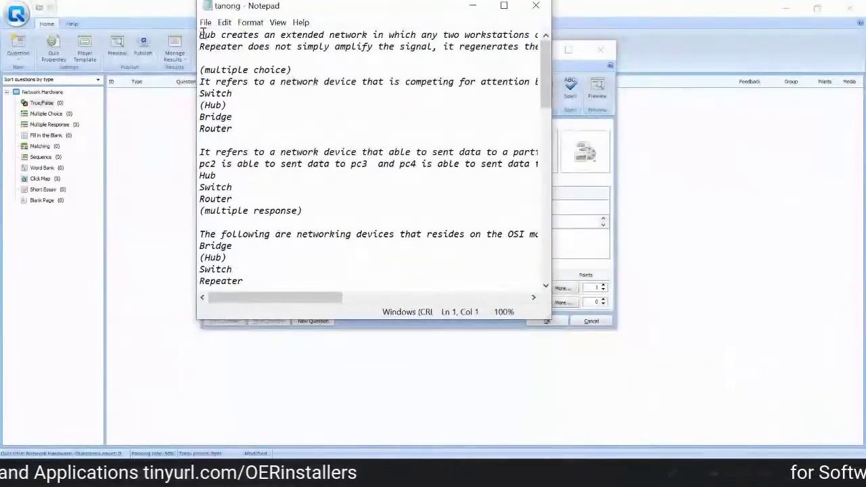
pyautogui.moveTo(205, 35); pyautogui.dragTo(475, 35)
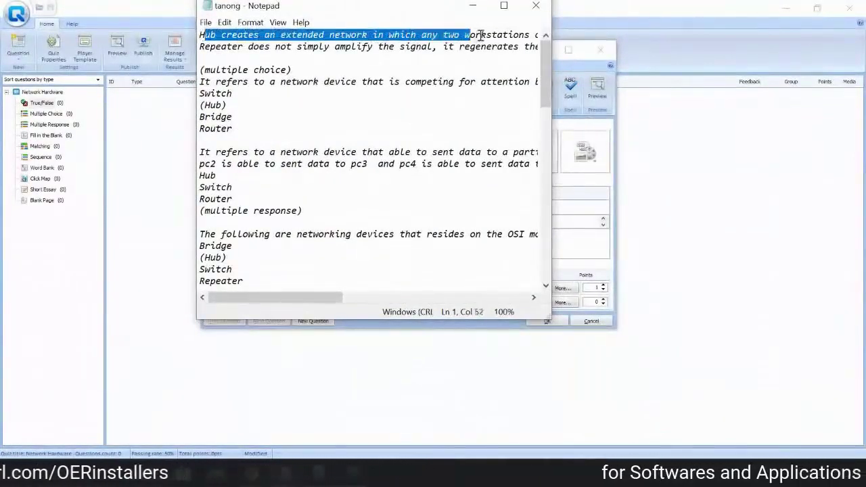
pyautogui.click(216, 35)
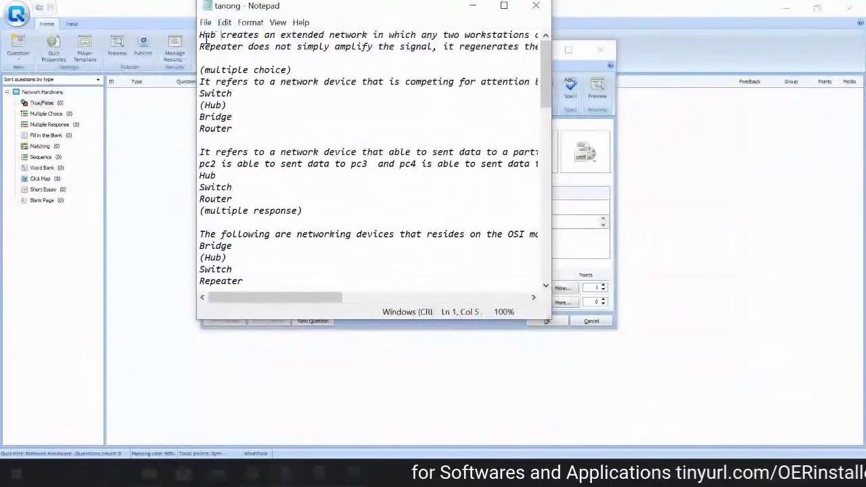
pyautogui.moveTo(200, 35); pyautogui.dragTo(489, 35)
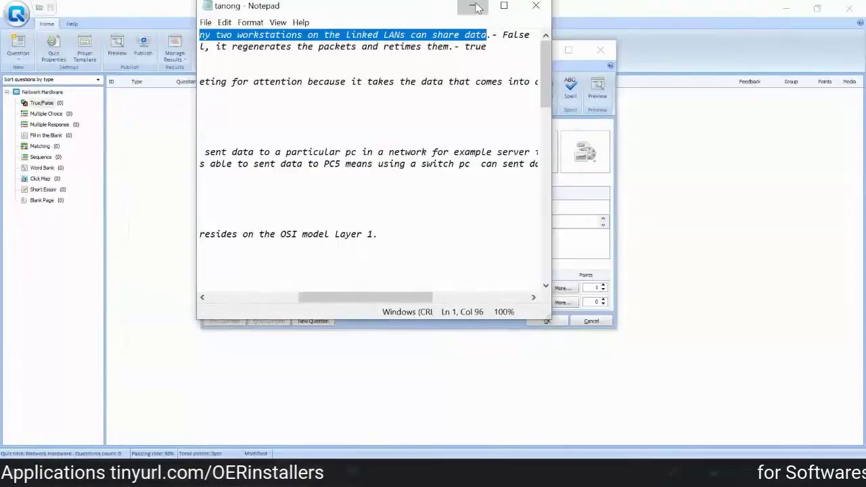
pyautogui.click(477, 8)
pyautogui.click(276, 136)
pyautogui.hotkey('ctrl', 'v')
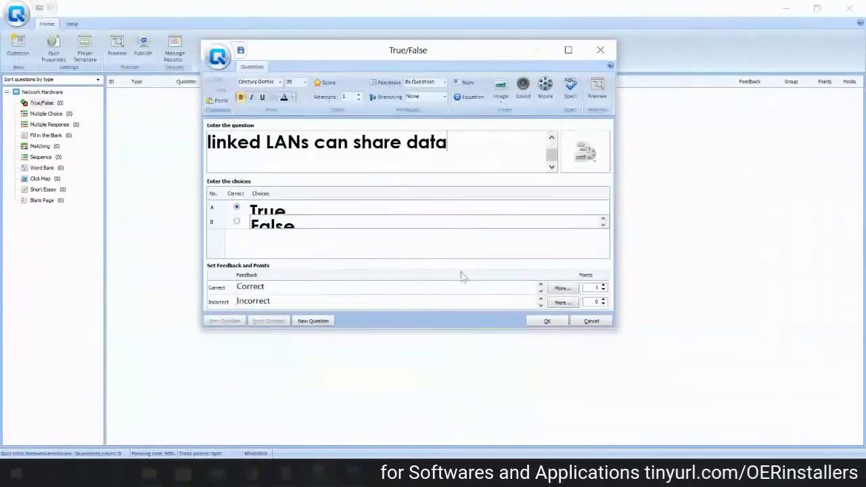
# Step: Review the pasted hub statement and mark False in row B as the correct answer
pyautogui.click(435, 201)
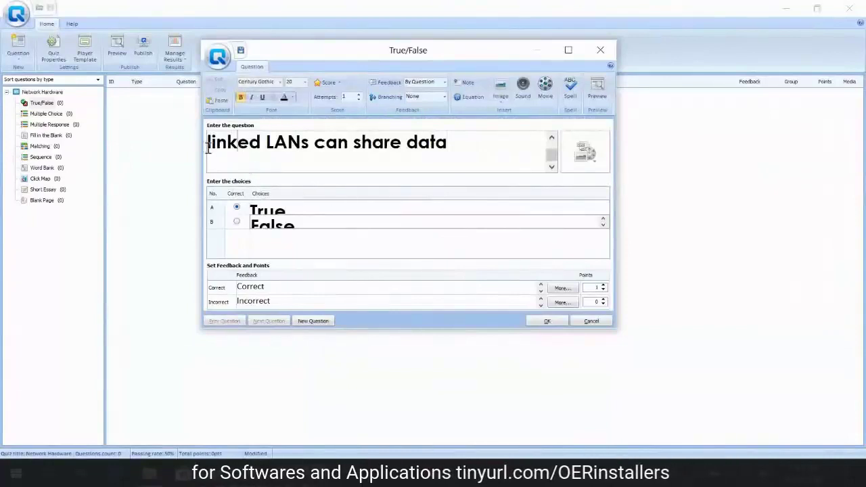
pyautogui.scroll(2, 216, 147)
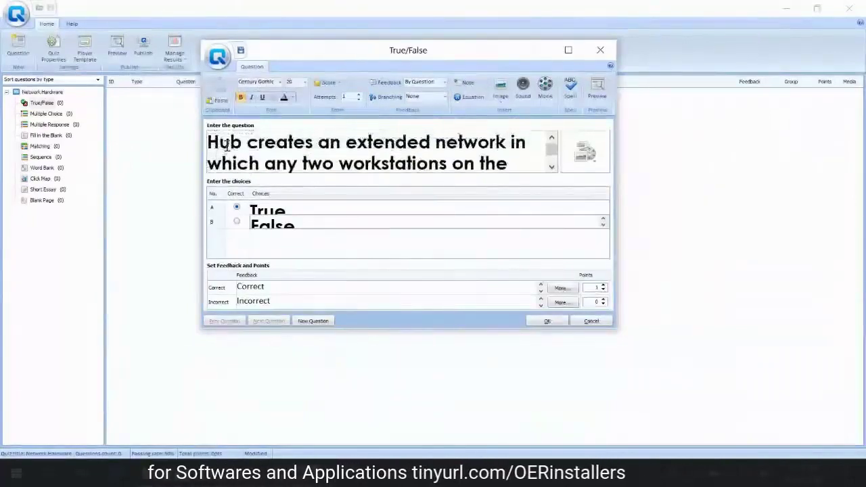
pyautogui.click(320, 150)
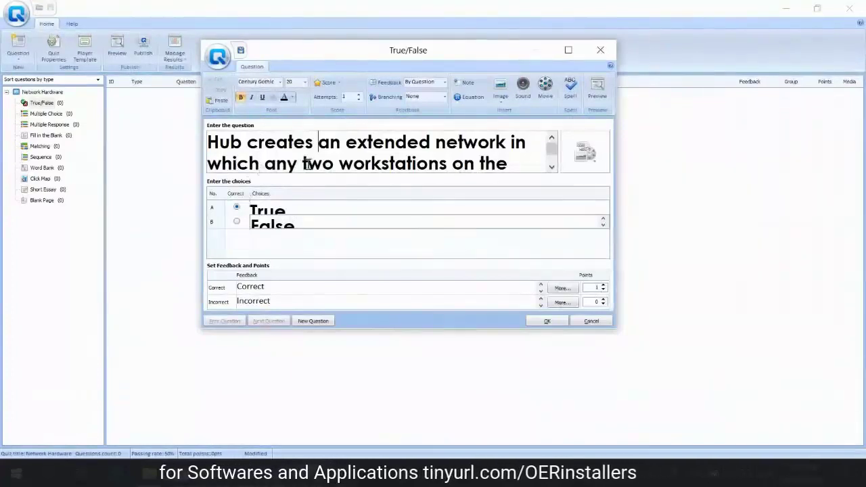
pyautogui.click(332, 162)
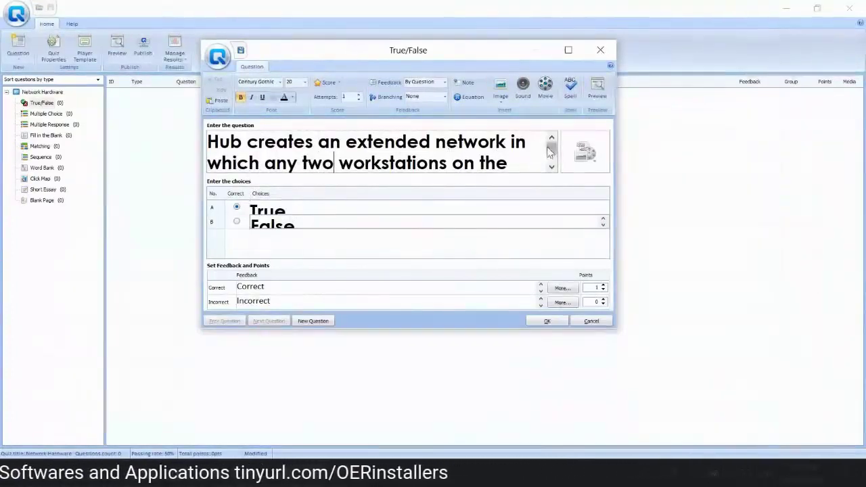
pyautogui.scroll(-1, 551, 147)
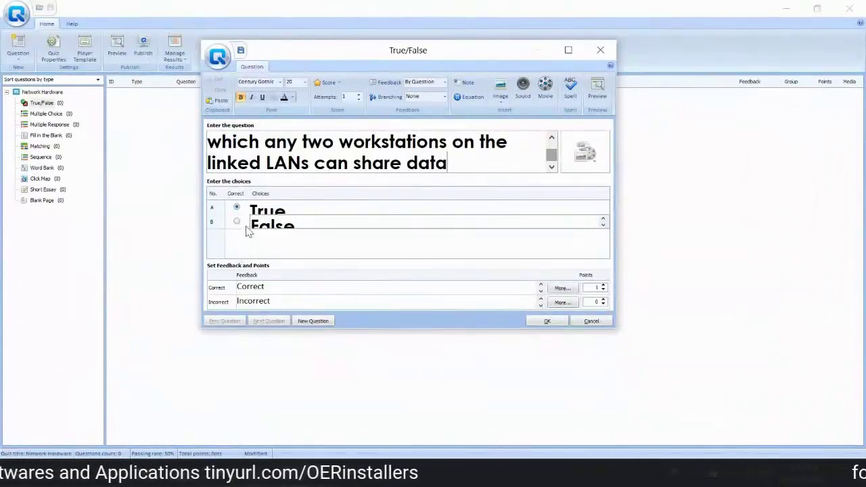
pyautogui.click(238, 222)
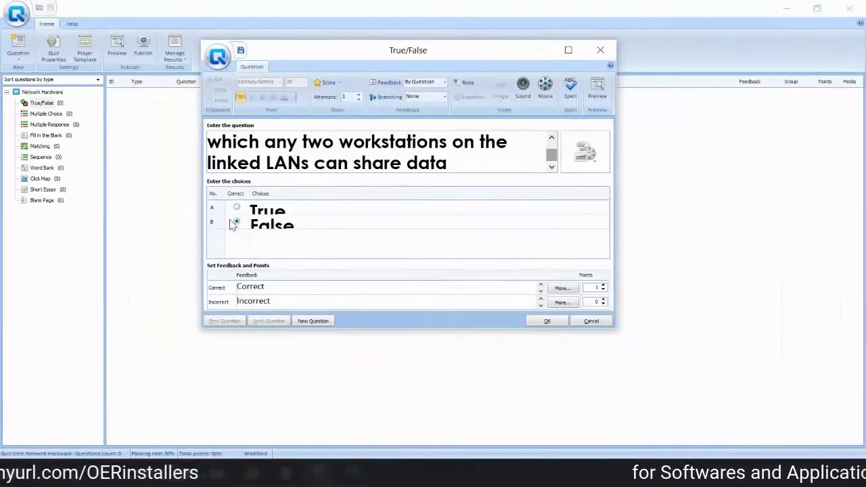
# Step: Generate text-to-speech audio of the question and play it back
pyautogui.click(323, 144)
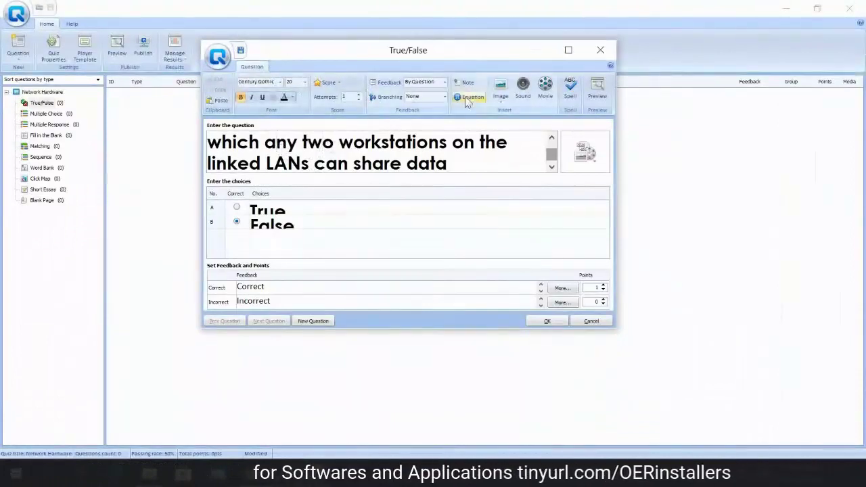
pyautogui.click(524, 98)
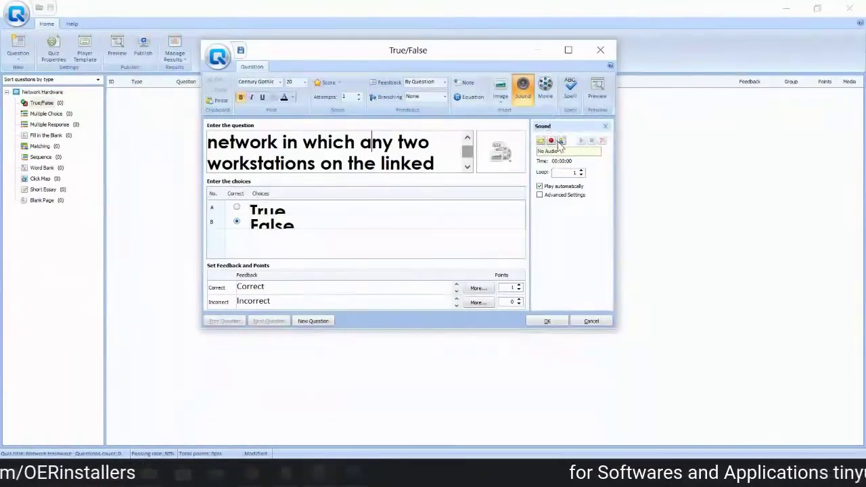
pyautogui.click(561, 140)
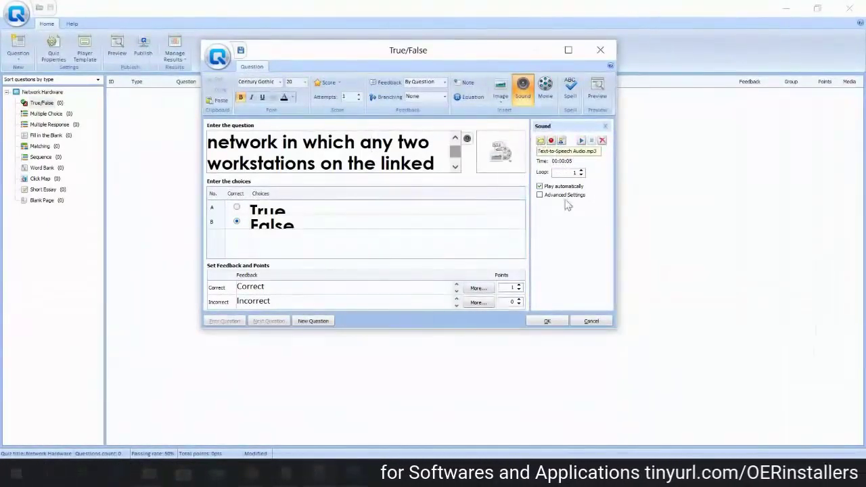
pyautogui.click(580, 141)
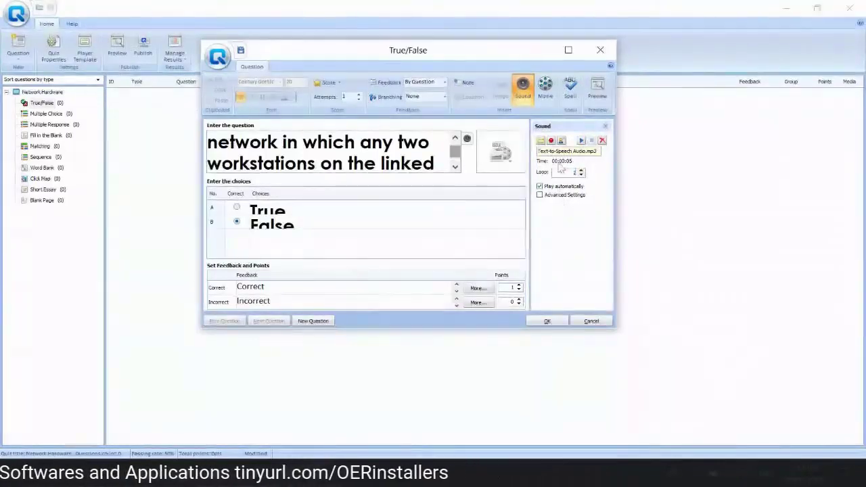
# Step: Regenerate the audio with the TTS_MS_EN-US voice, replacing the old file, and preview it
pyautogui.click(567, 196)
pyautogui.click(570, 259)
pyautogui.click(565, 275)
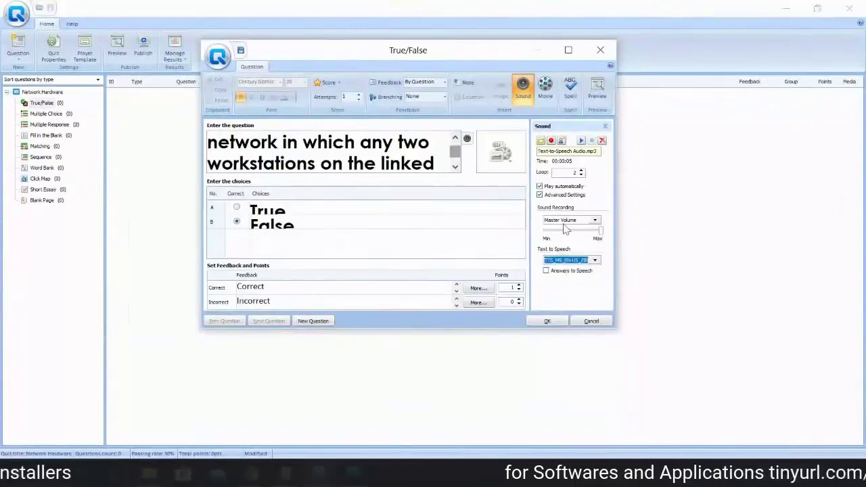
pyautogui.click(561, 141)
pyautogui.press('Return')
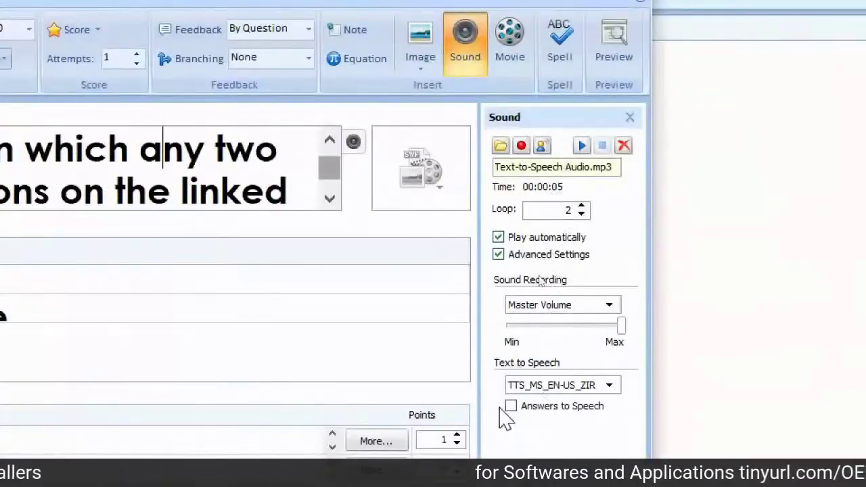
pyautogui.click(582, 146)
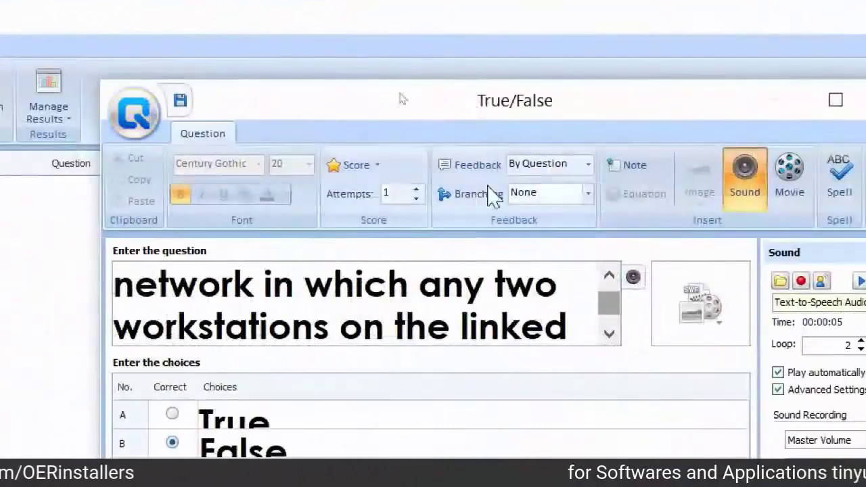
# Step: Keep feedback By Question and insert bridge from Desktop > OER Installer > Resources > topic as the image
pyautogui.click(361, 168)
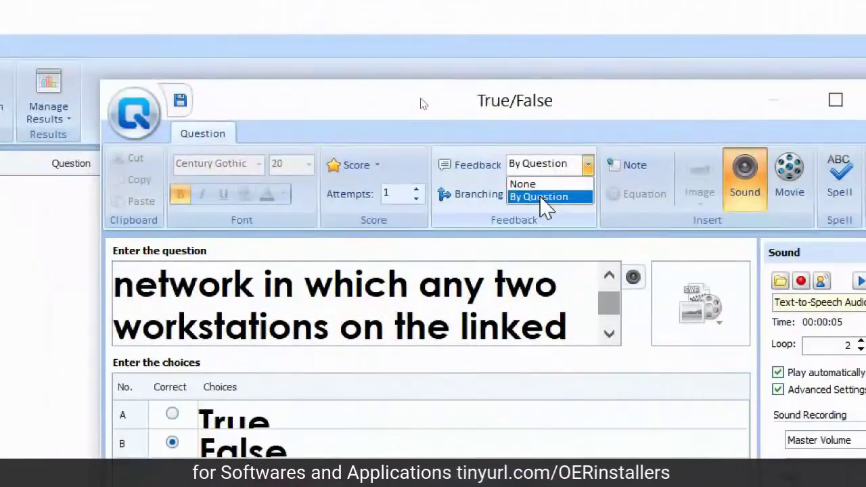
pyautogui.click(541, 197)
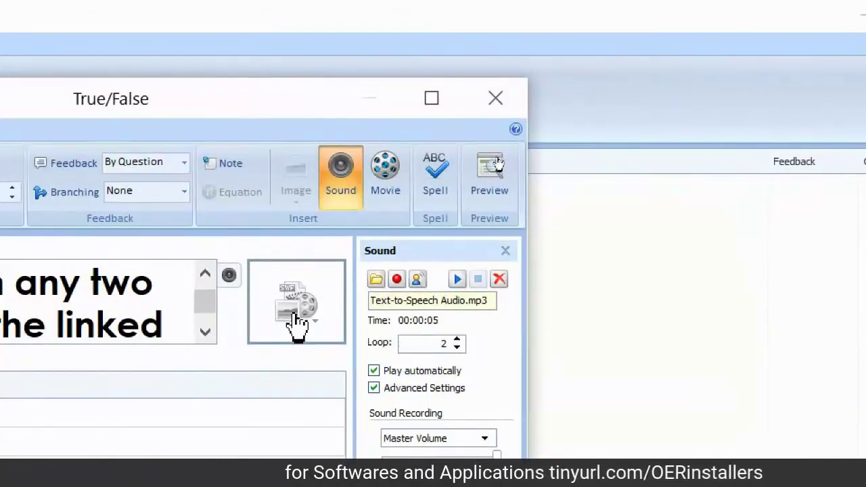
pyautogui.click(292, 303)
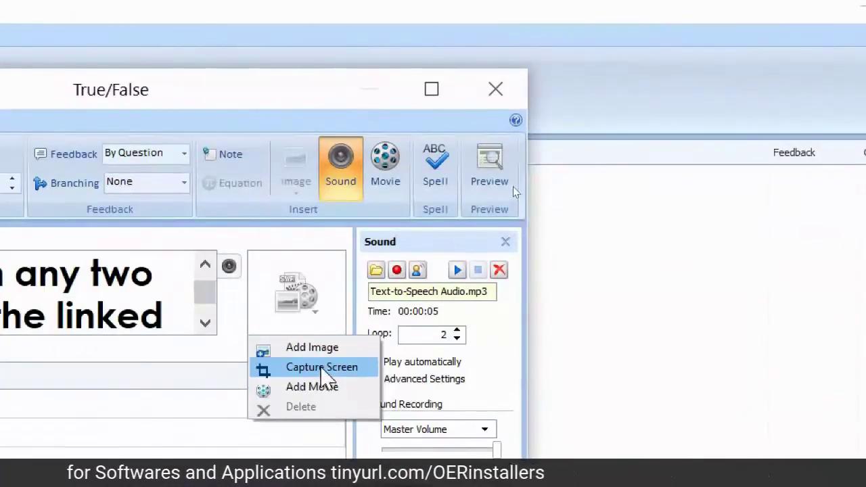
pyautogui.click(331, 349)
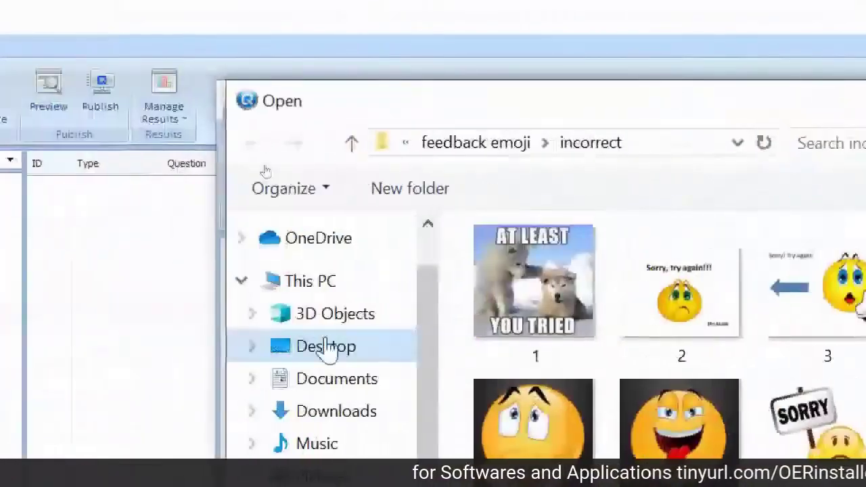
pyautogui.click(347, 347)
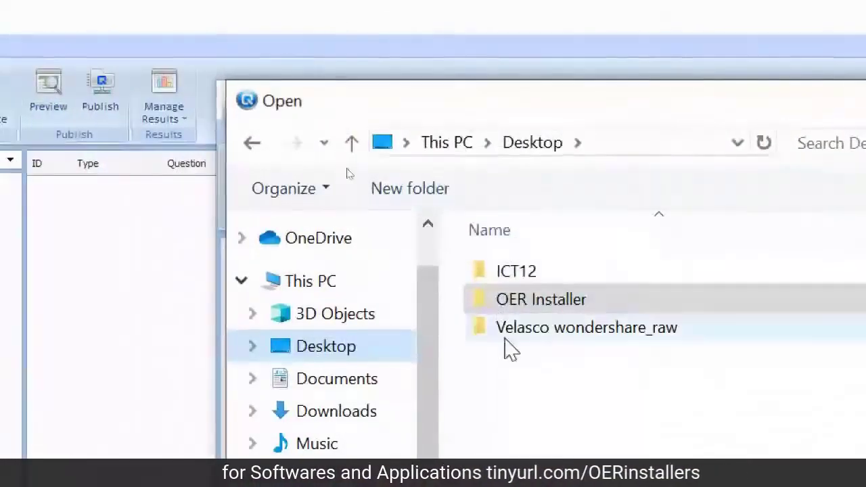
pyautogui.doubleClick(549, 309)
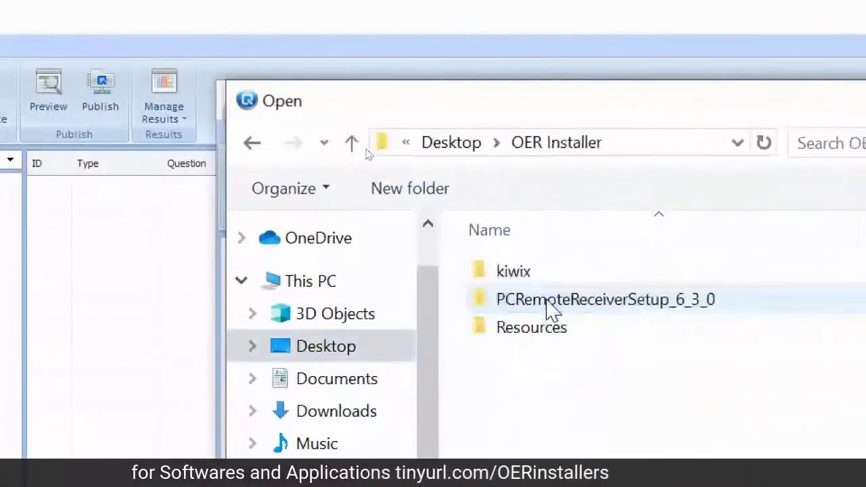
pyautogui.doubleClick(524, 328)
pyautogui.click(503, 411)
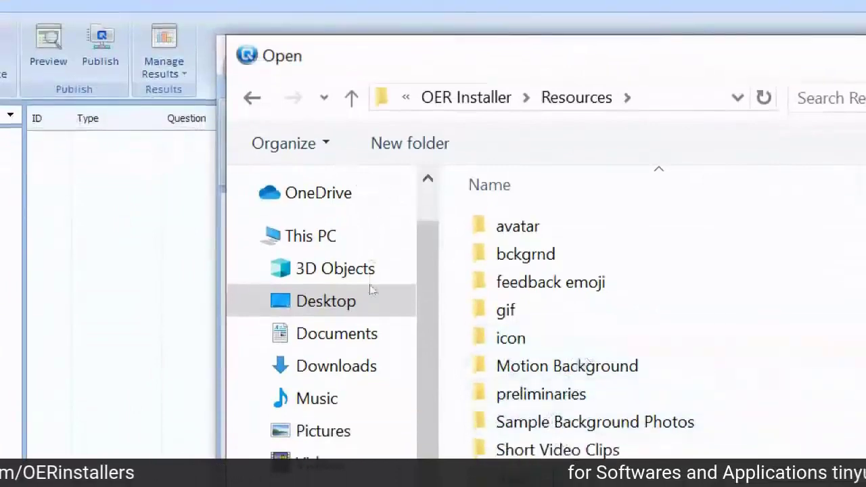
pyautogui.click(550, 375)
pyautogui.doubleClick(559, 367)
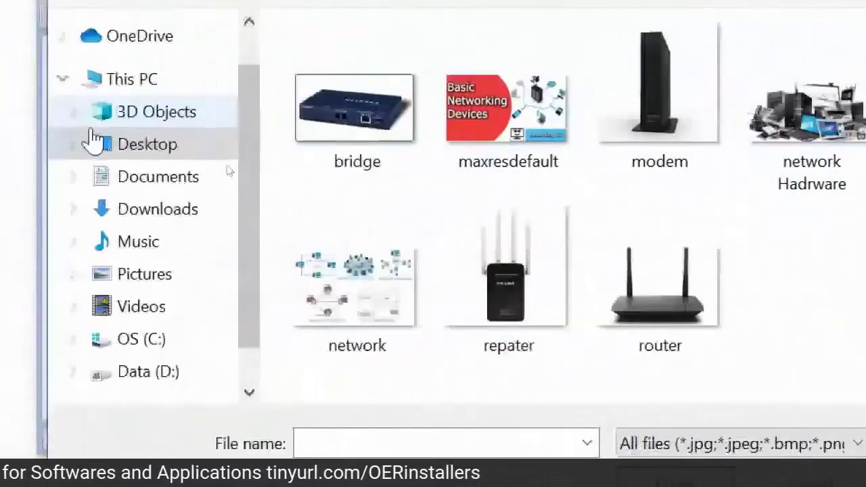
pyautogui.click(393, 129)
pyautogui.doubleClick(392, 129)
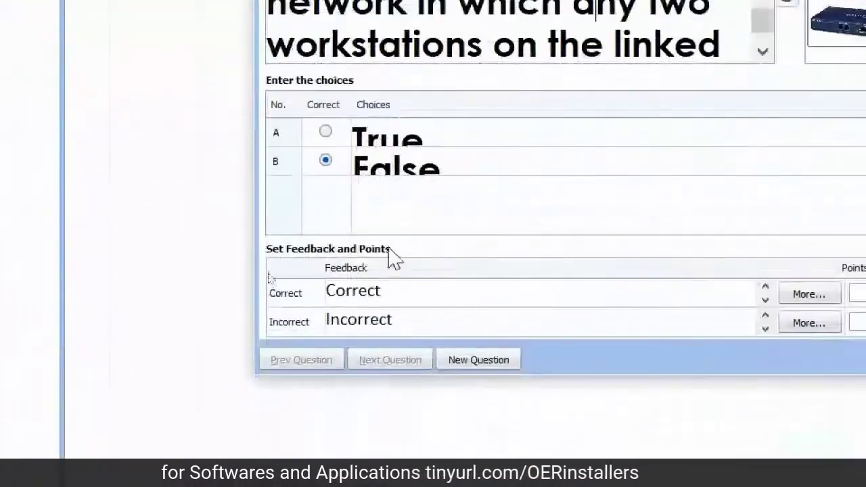
# Step: Paste clip art into the Correct feedback, then delete the pasted copy
pyautogui.hotkey('ctrl', 'v')
pyautogui.click(676, 296)
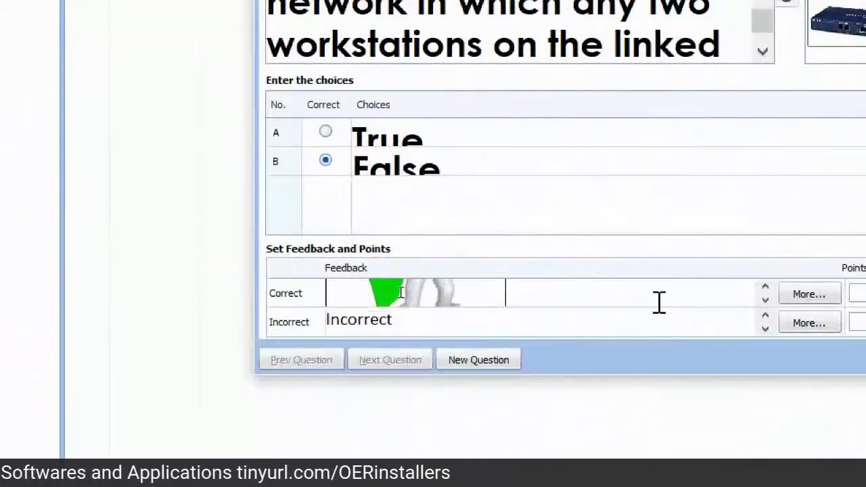
pyautogui.press('BackSpace')
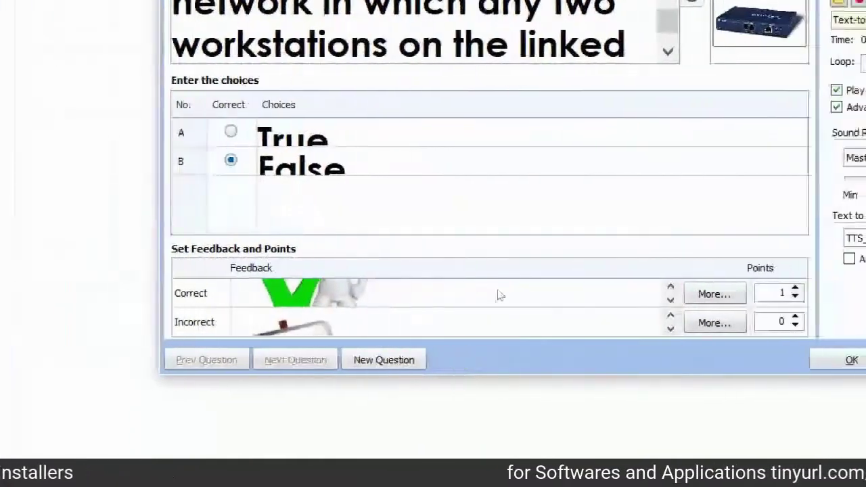
# Step: Confirm in the full feedback editor that 'Correct' sits above the check-mark image, then close it
pyautogui.click(701, 303)
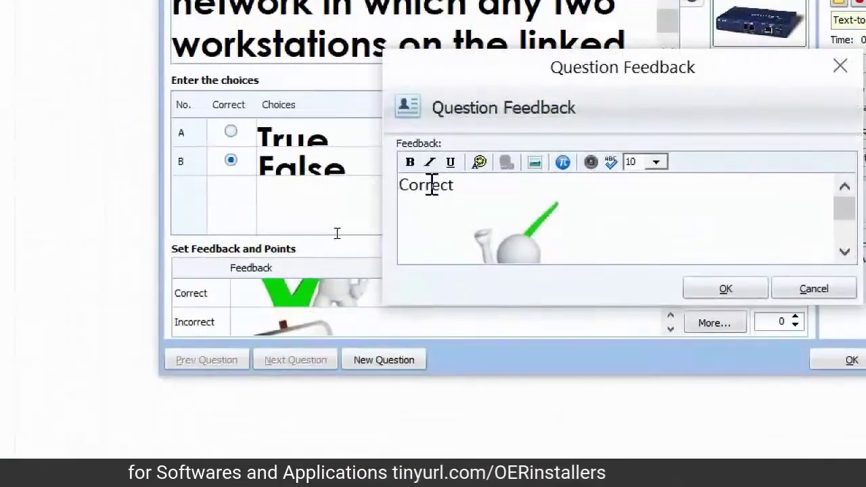
pyautogui.click(429, 202)
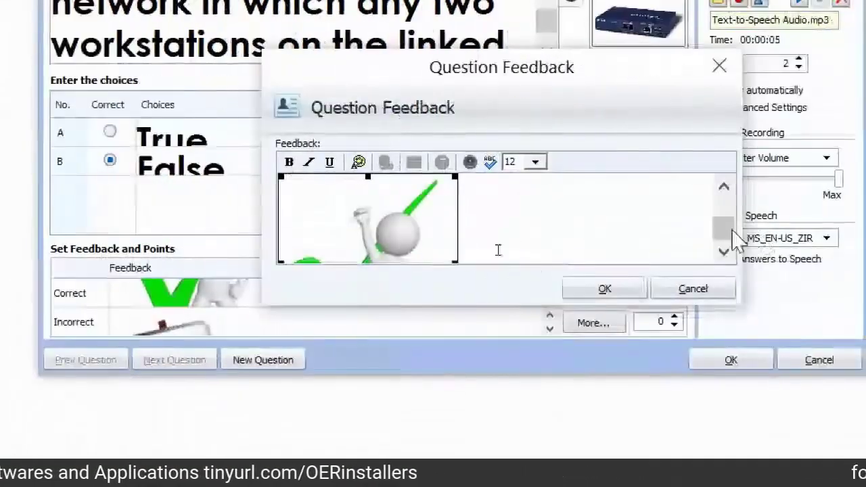
pyautogui.scroll(1, 465, 225)
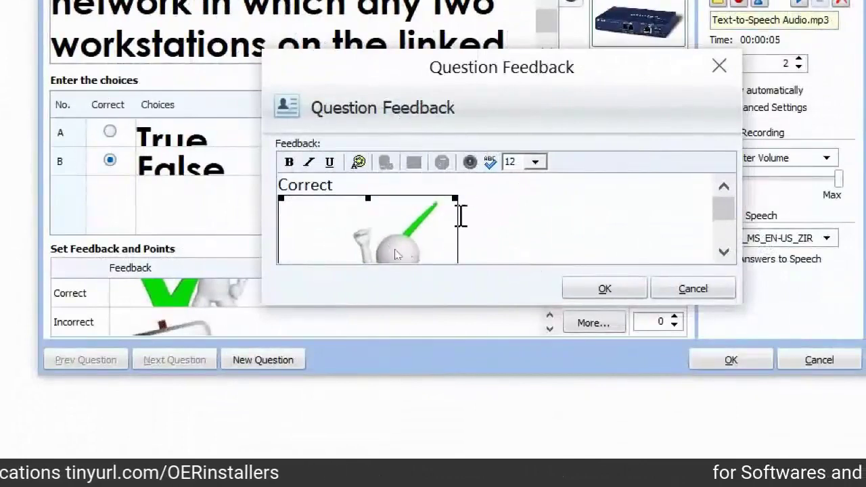
pyautogui.click(301, 184)
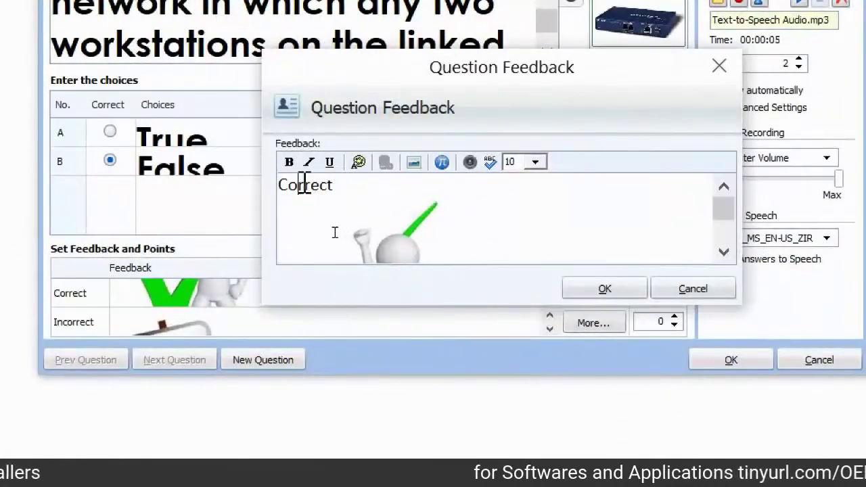
pyautogui.scroll(-1, 344, 181)
pyautogui.click(347, 180)
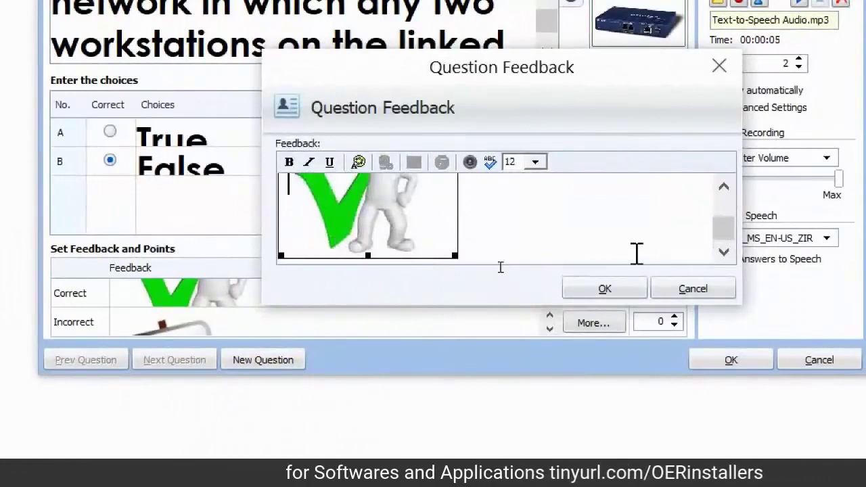
pyautogui.scroll(3, 632, 243)
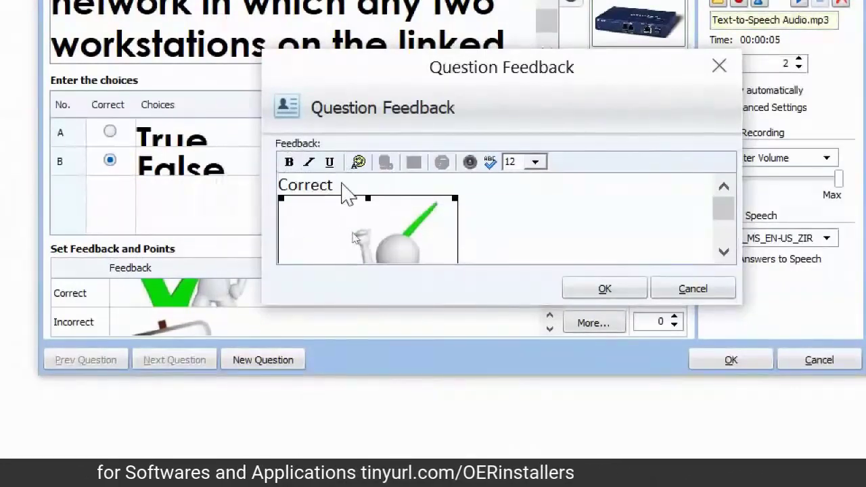
pyautogui.click(313, 187)
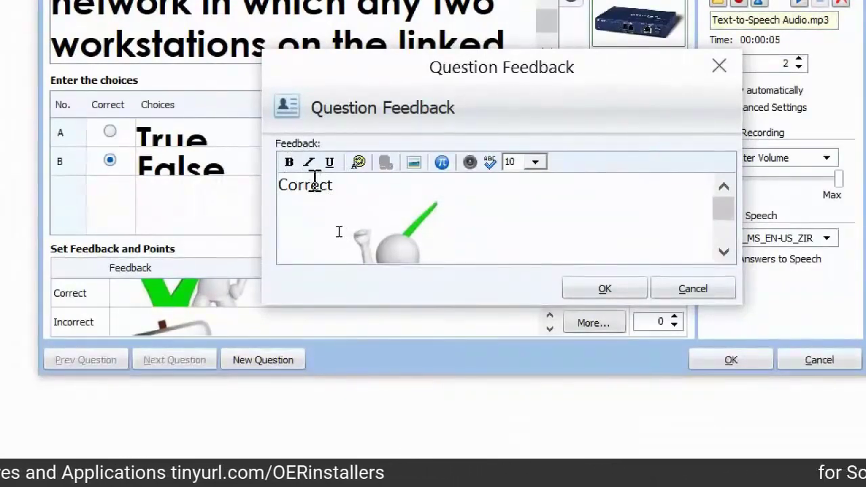
pyautogui.click(717, 67)
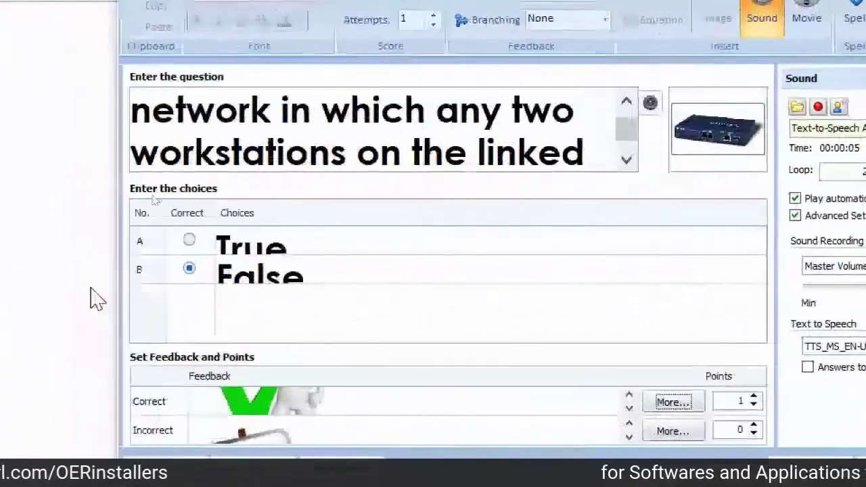
# Step: Paste the question text into the Correct feedback and preview its audio
pyautogui.moveTo(405, 133); pyautogui.dragTo(595, 241)
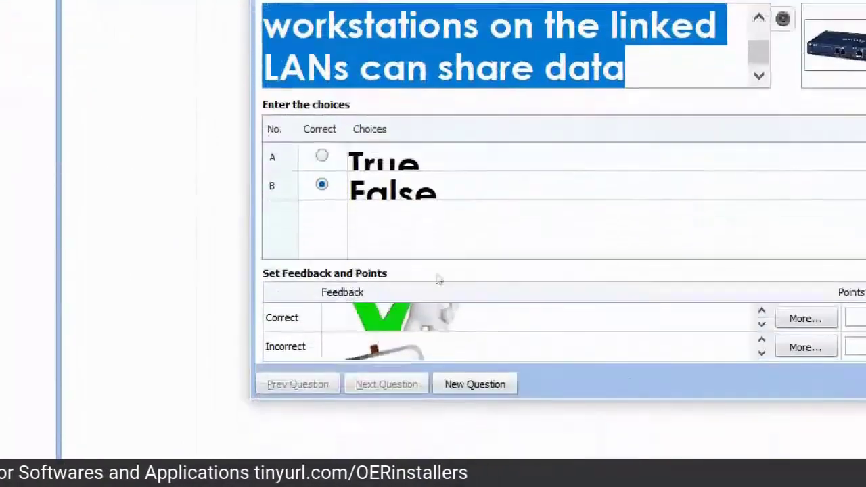
pyautogui.click(474, 374)
pyautogui.hotkey('ctrl', 'v')
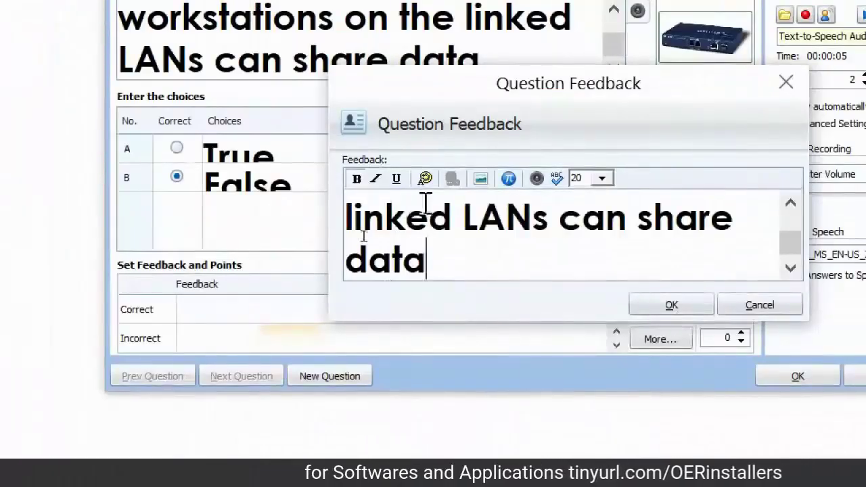
pyautogui.scroll(5, 443, 252)
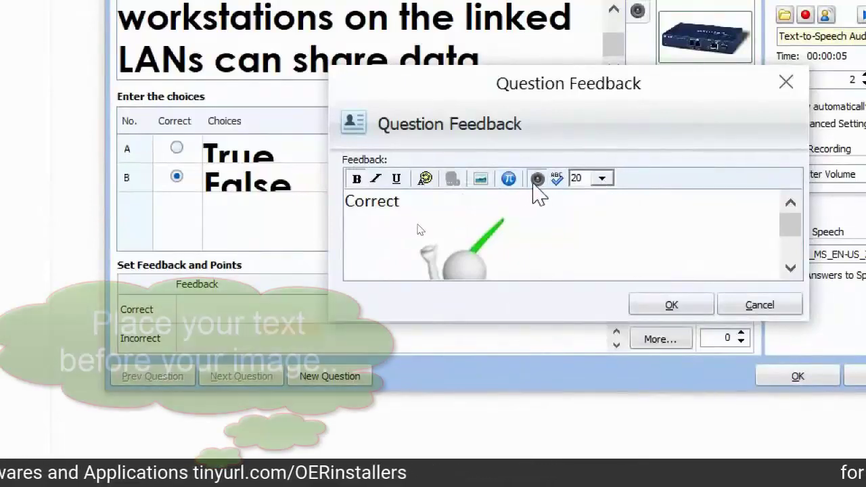
pyautogui.click(535, 179)
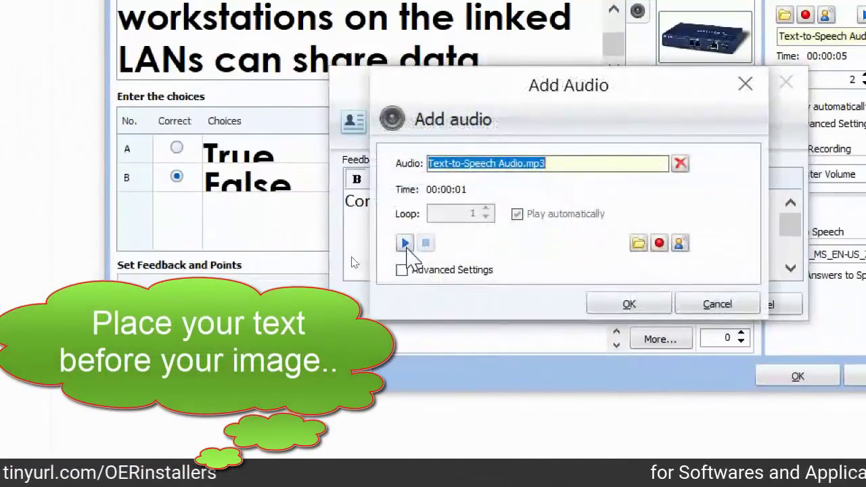
pyautogui.click(405, 243)
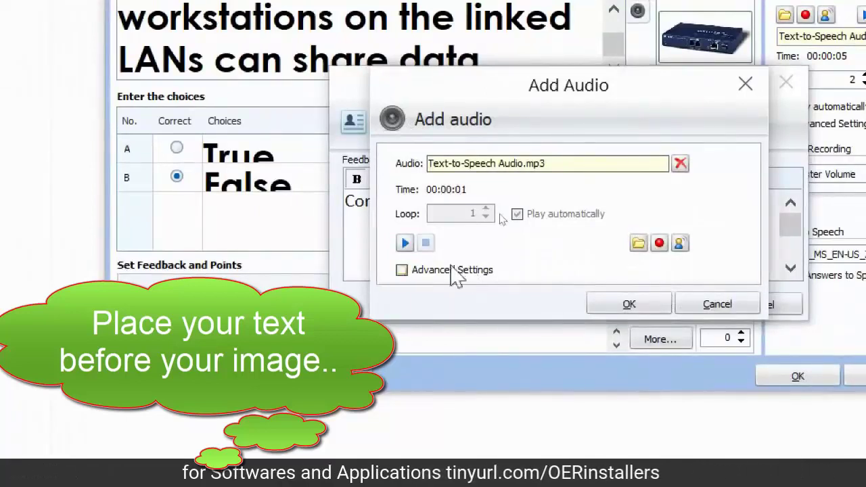
pyautogui.click(745, 84)
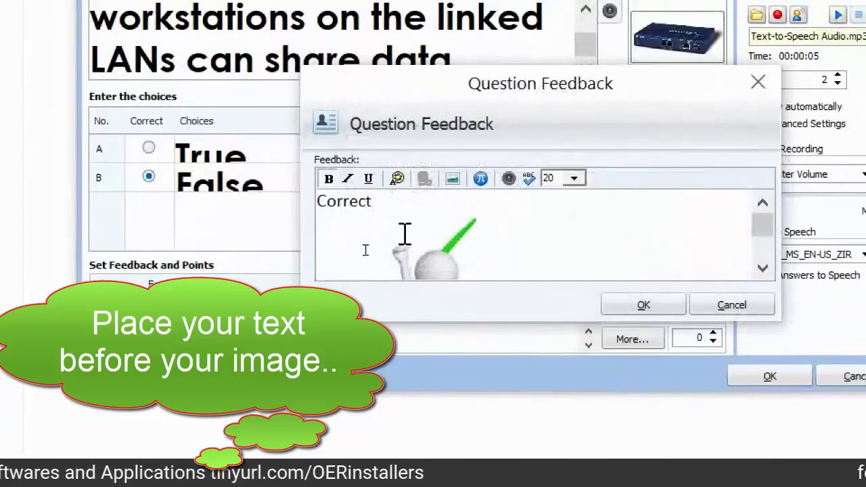
# Step: Delete the feedback picture and type 'Correct' on the empty first line
pyautogui.click(409, 240)
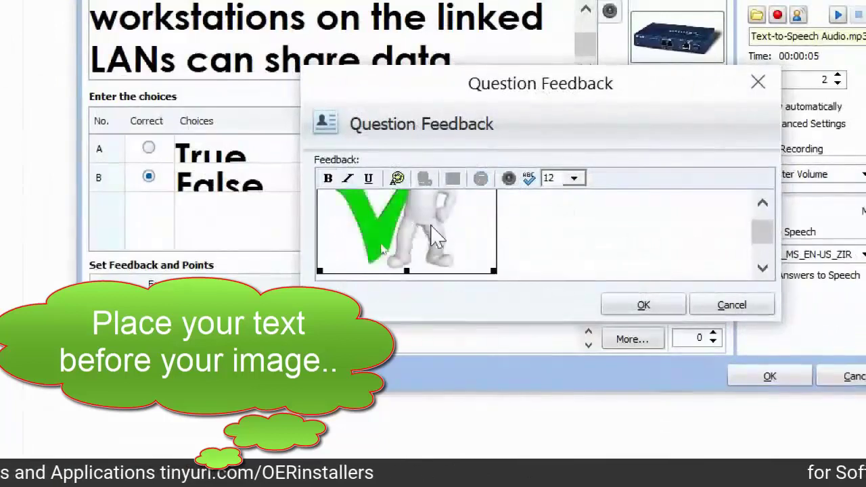
pyautogui.press('Delete')
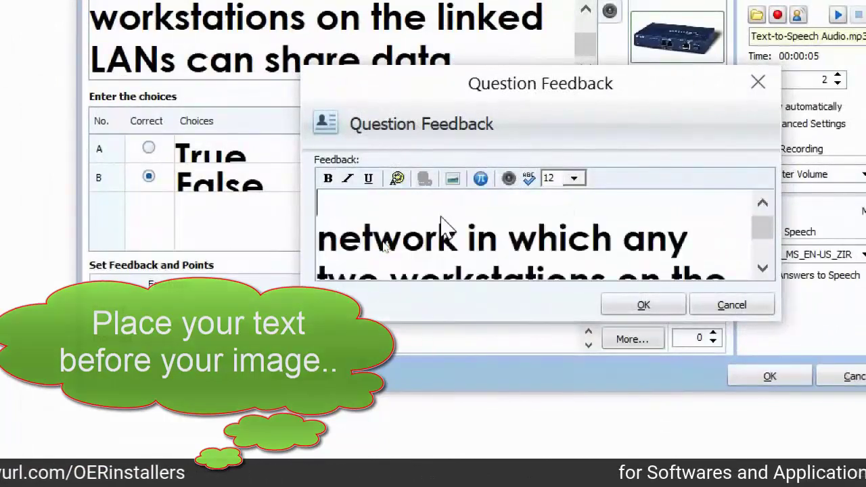
pyautogui.click(439, 233)
pyautogui.click(343, 209)
pyautogui.write('Correct')
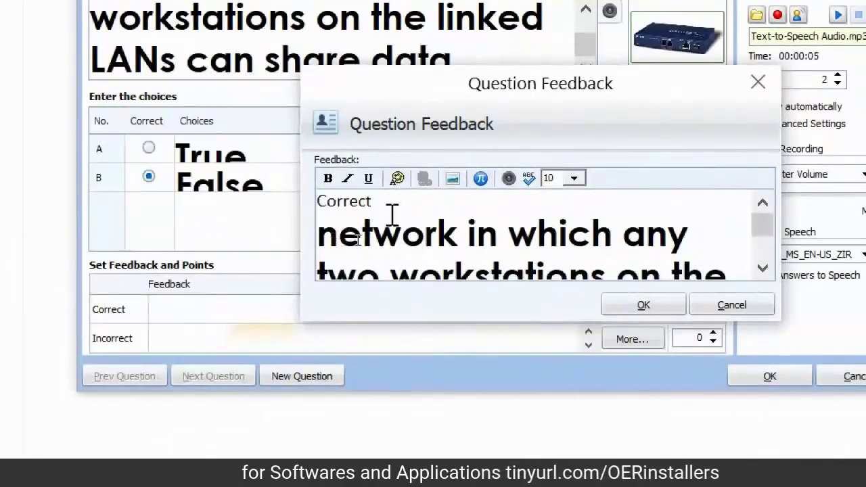
# Step: Generate text-to-speech audio from all the feedback text, replacing the old file, and accept it
pyautogui.moveTo(329, 201); pyautogui.dragTo(715, 397)
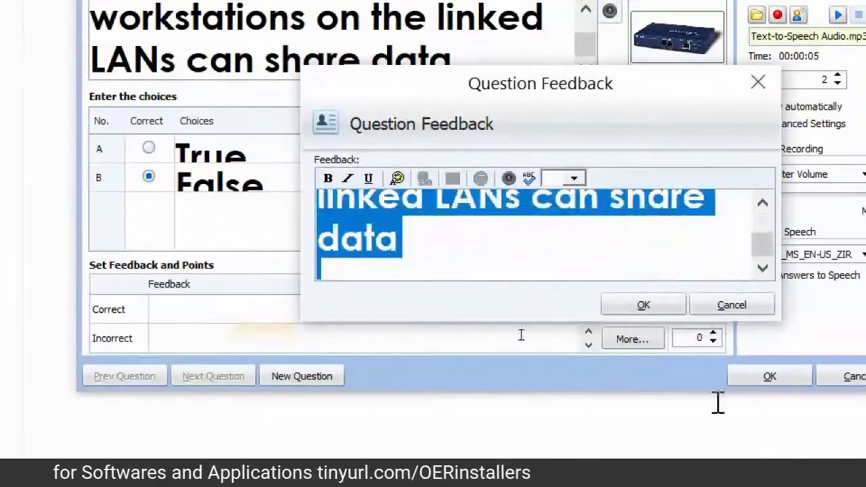
pyautogui.click(510, 177)
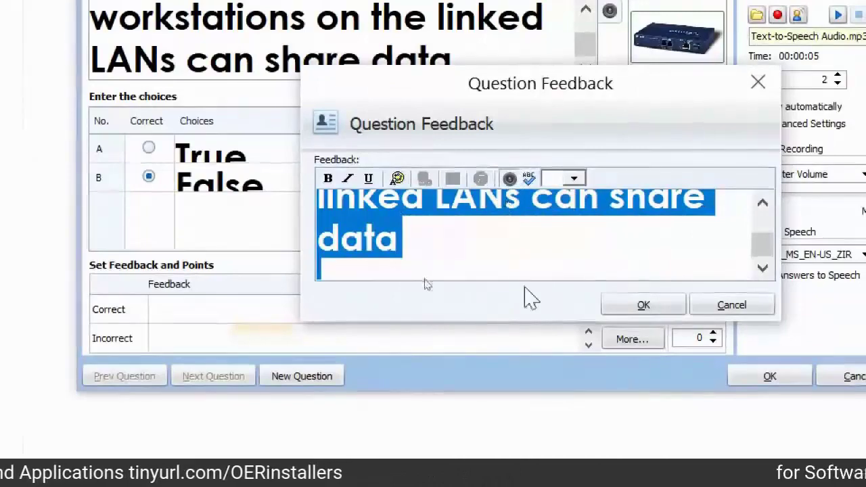
pyautogui.click(651, 245)
pyautogui.click(594, 265)
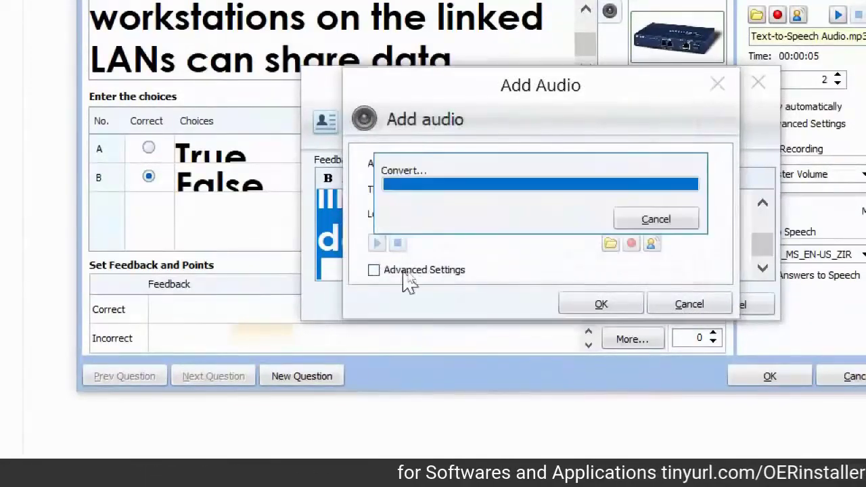
pyautogui.click(376, 243)
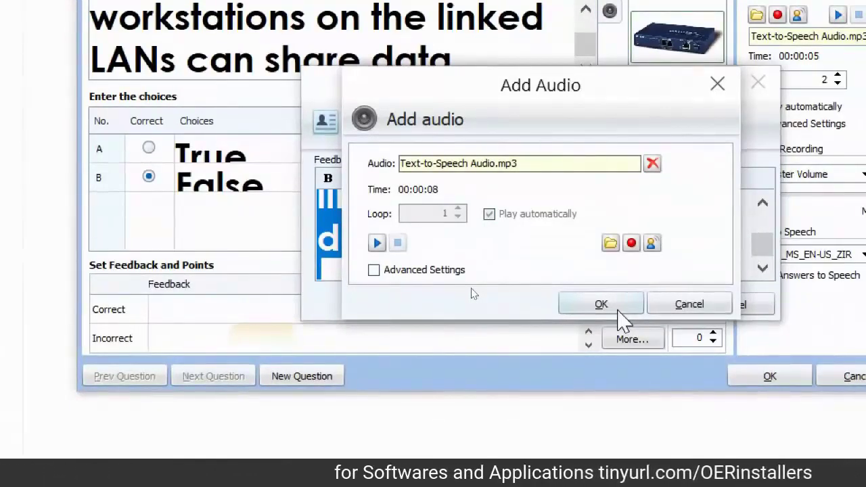
pyautogui.click(615, 313)
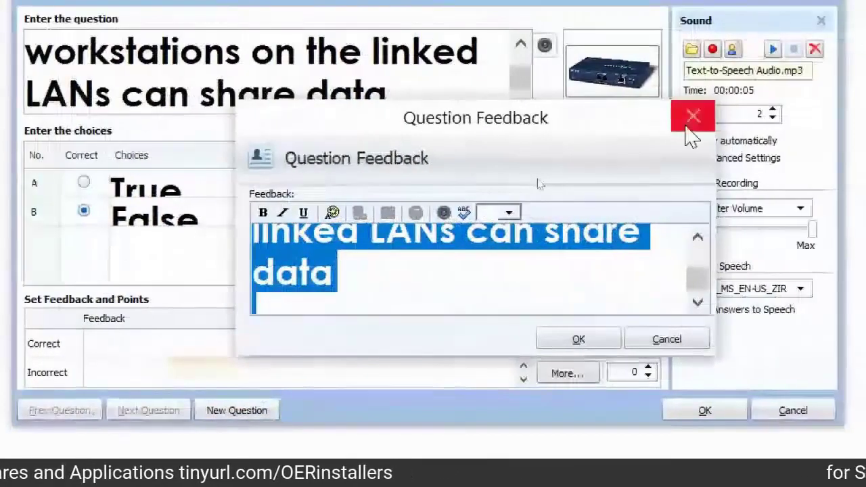
# Step: Close the feedback editor, leave correct-answer points at 1, and add a new question after it
pyautogui.click(751, 81)
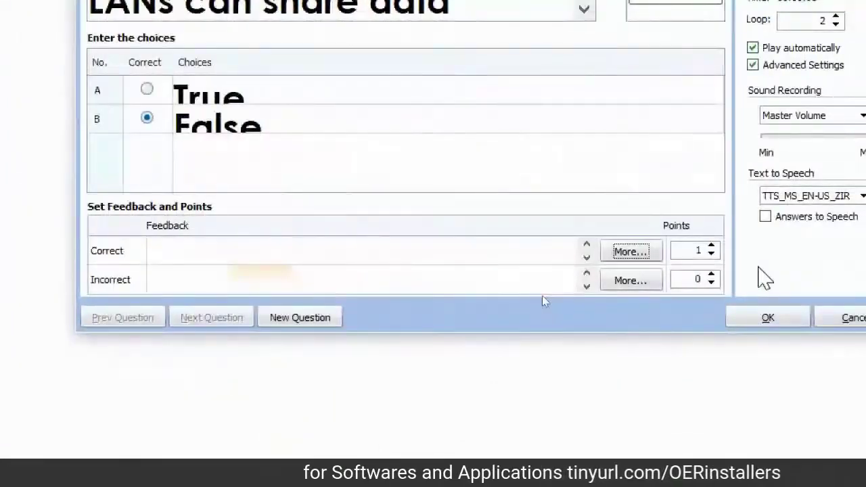
pyautogui.click(711, 247)
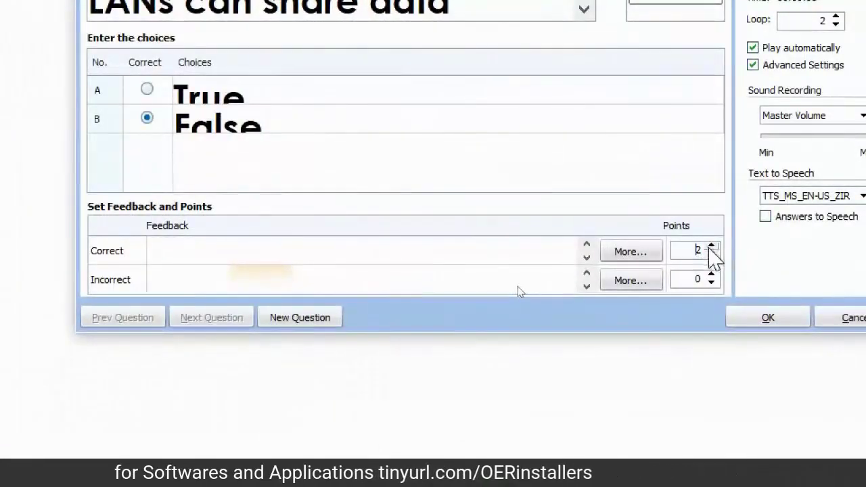
pyautogui.click(710, 256)
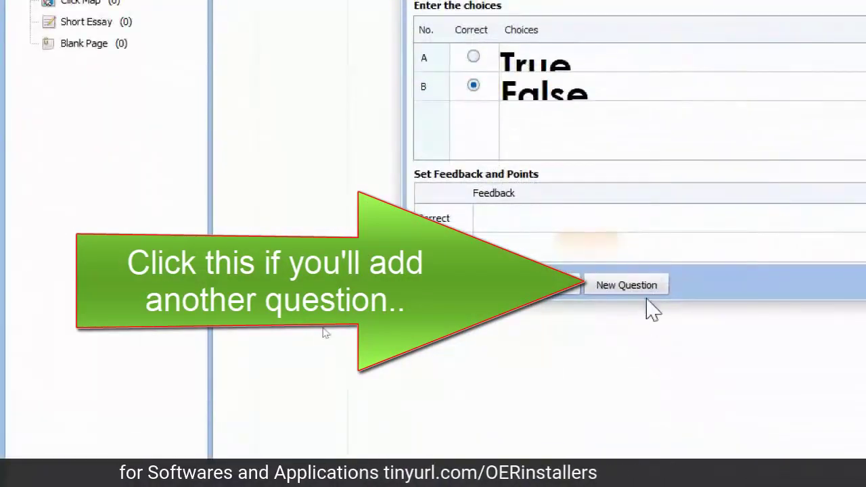
pyautogui.click(627, 285)
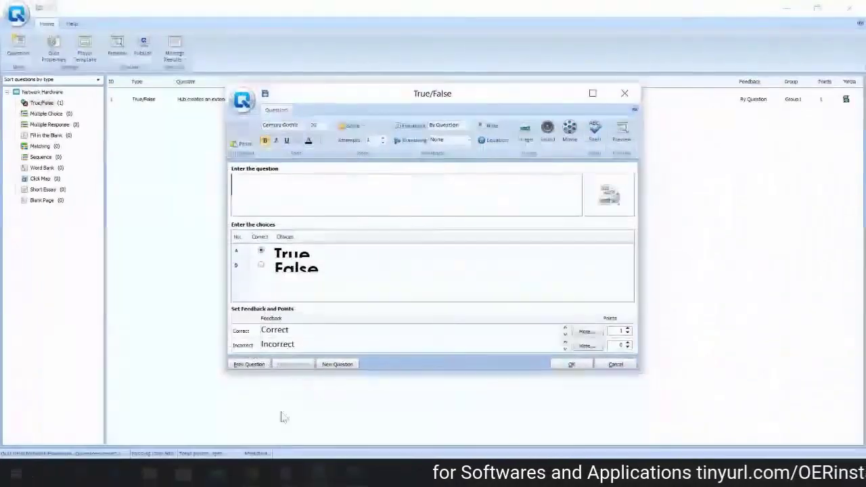
# Step: Copy the Repeater statement from Notepad line 2 and paste it as the new question text
pyautogui.hotkey('alt', 'Tab')
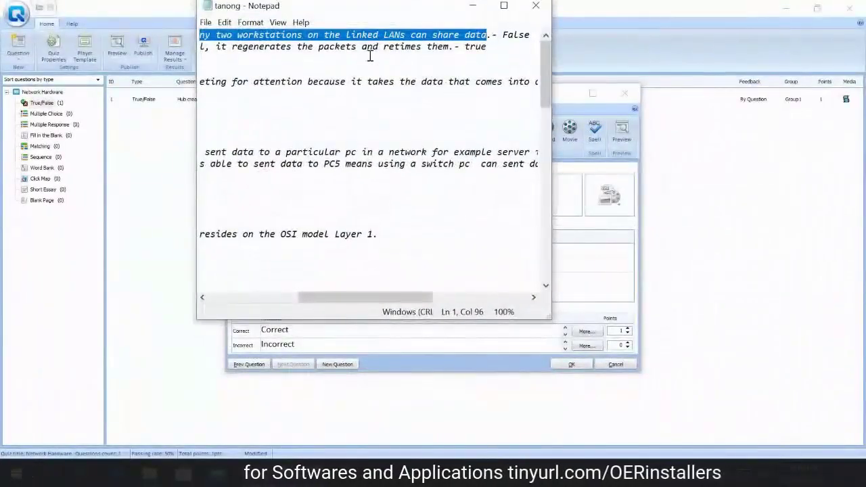
pyautogui.moveTo(455, 46); pyautogui.dragTo(175, 46)
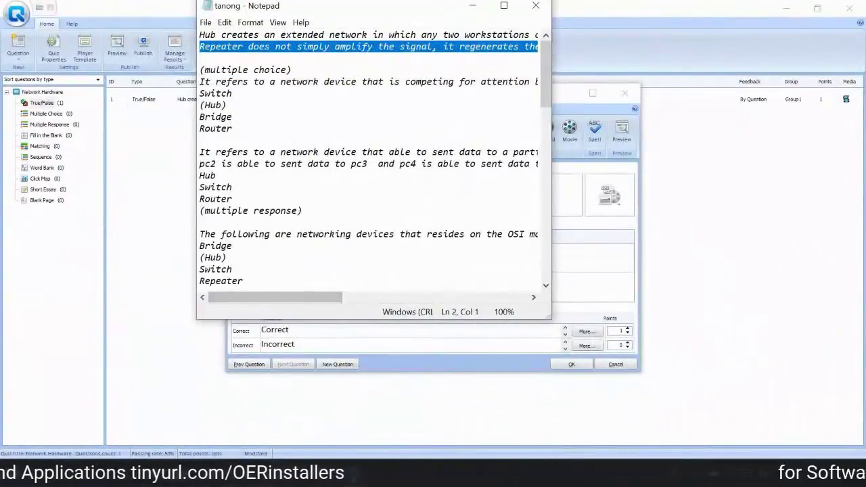
pyautogui.moveTo(287, 473)
pyautogui.click(284, 412)
pyautogui.click(268, 183)
pyautogui.hotkey('ctrl', 'v')
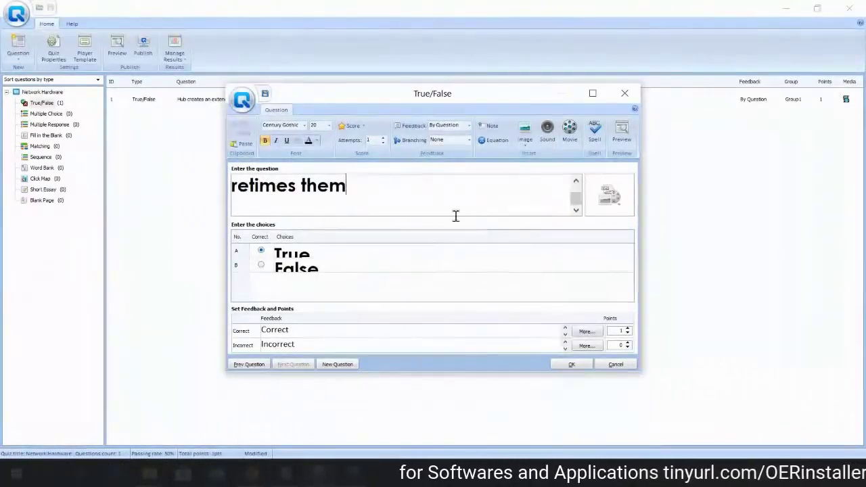
# Step: Give the Repeater question text-to-speech audio of its full text, looping 2 times
pyautogui.scroll(5, 393, 198)
pyautogui.click(316, 193)
pyautogui.hotkey('ctrl', 'a')
pyautogui.click(547, 132)
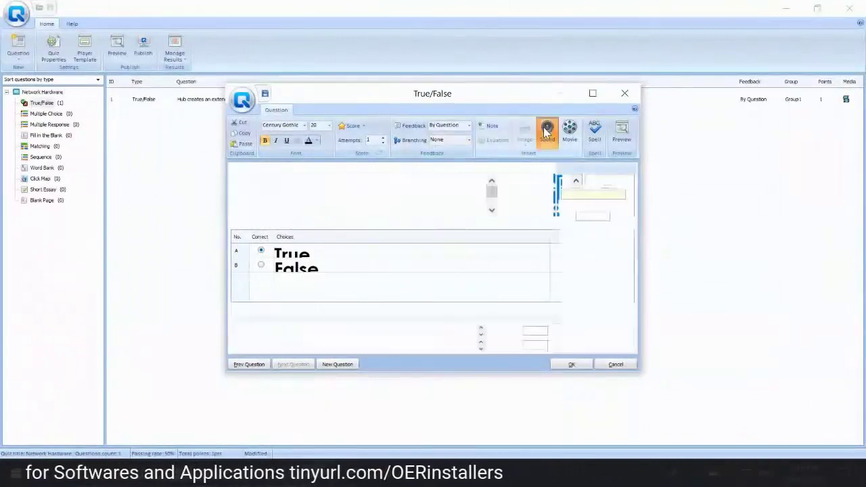
pyautogui.click(584, 184)
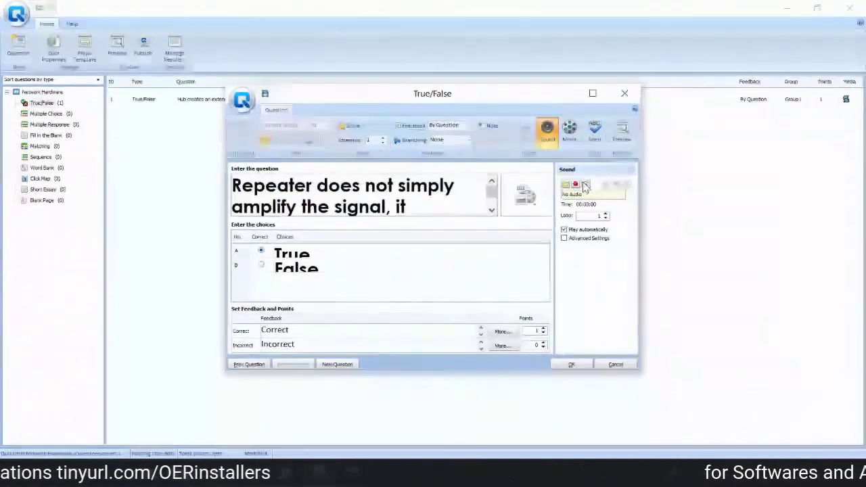
pyautogui.click(605, 216)
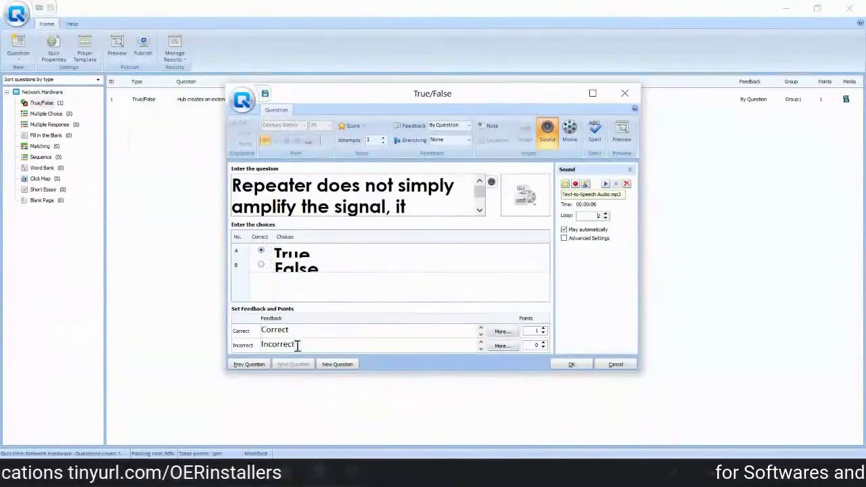
# Step: Open the Correct-answer feedback in its full editor and confirm it with OK
pyautogui.click(330, 332)
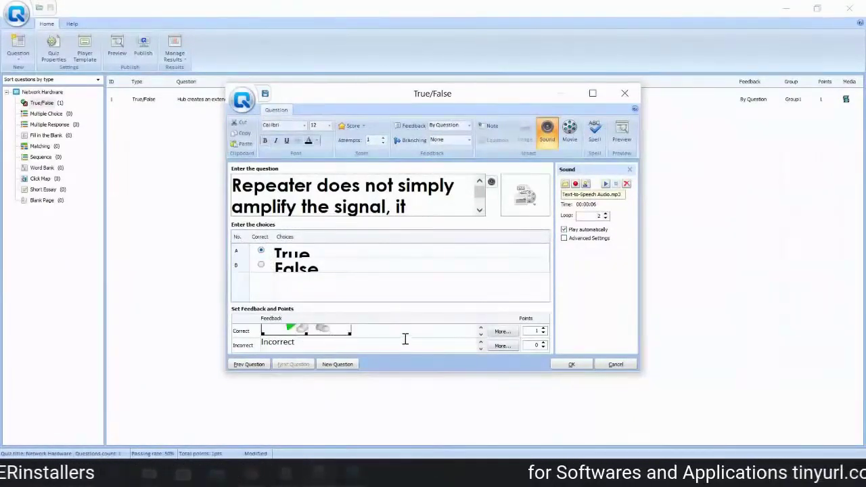
pyautogui.click(500, 333)
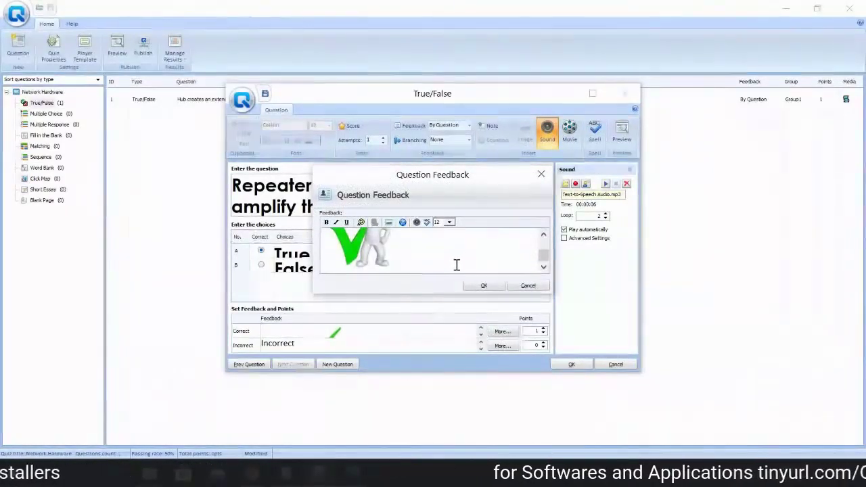
pyautogui.scroll(2, 455, 260)
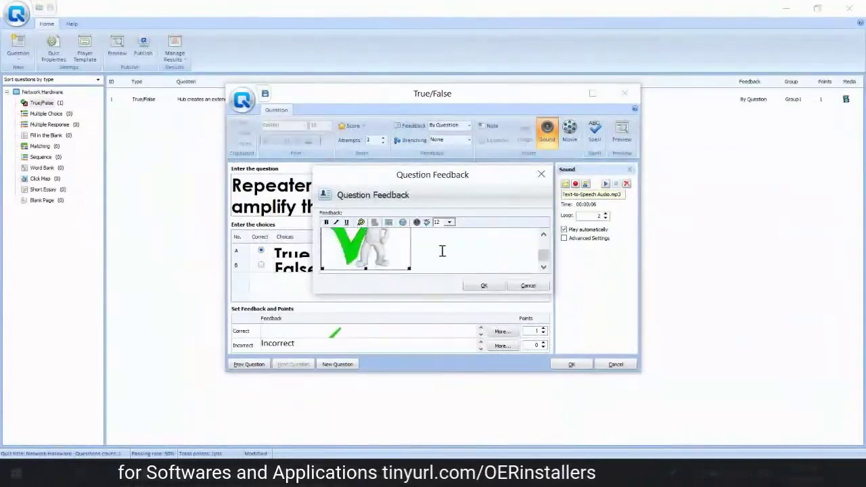
pyautogui.click(478, 286)
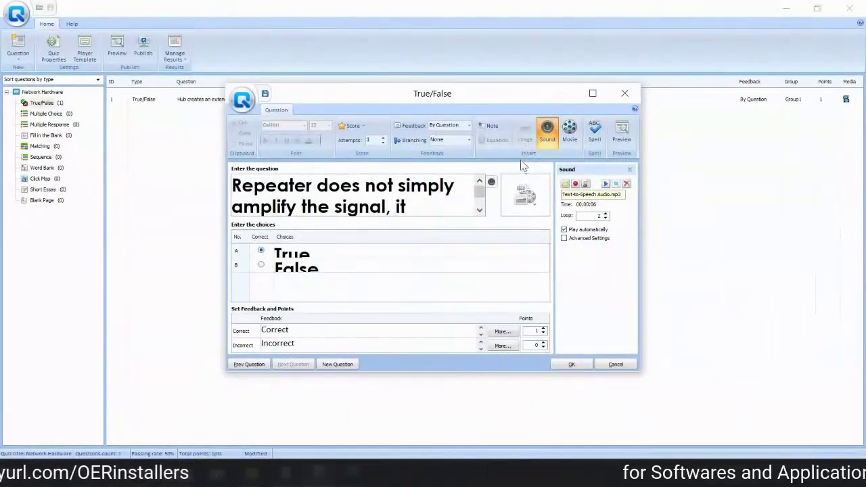
# Step: Save the Repeater item as the second True/False question and start a new Multiple Choice question
pyautogui.click(571, 364)
pyautogui.click(48, 113)
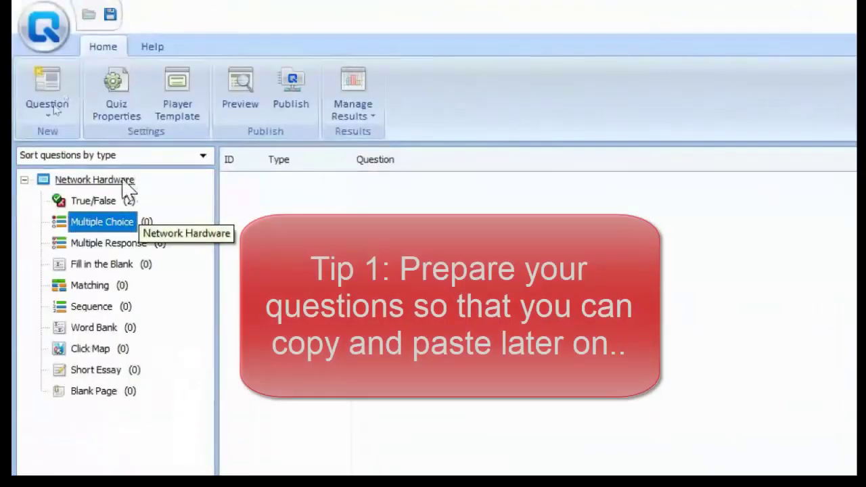
pyautogui.rightClick(92, 225)
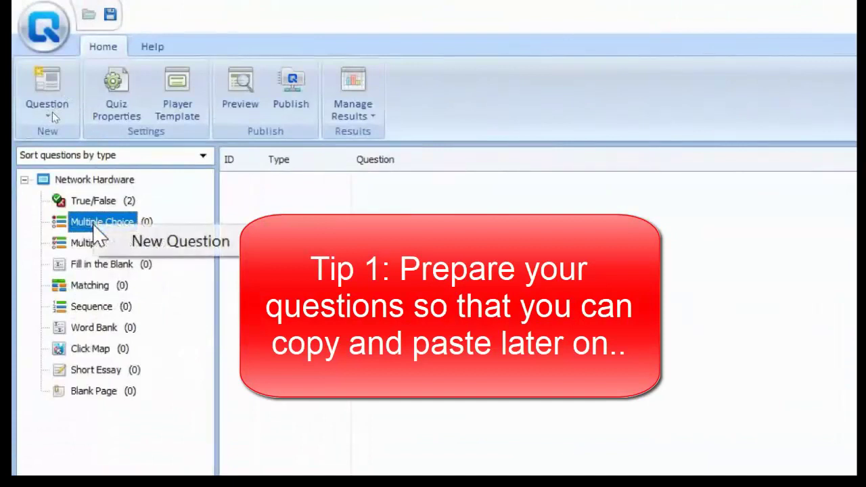
pyautogui.click(136, 249)
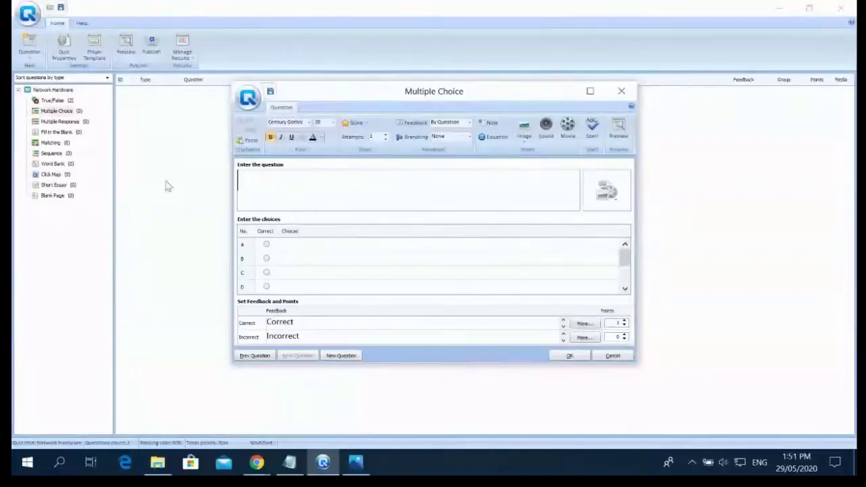
# Step: Copy only the first multiple-choice question sentence from the maximized Notepad notes
pyautogui.click(290, 461)
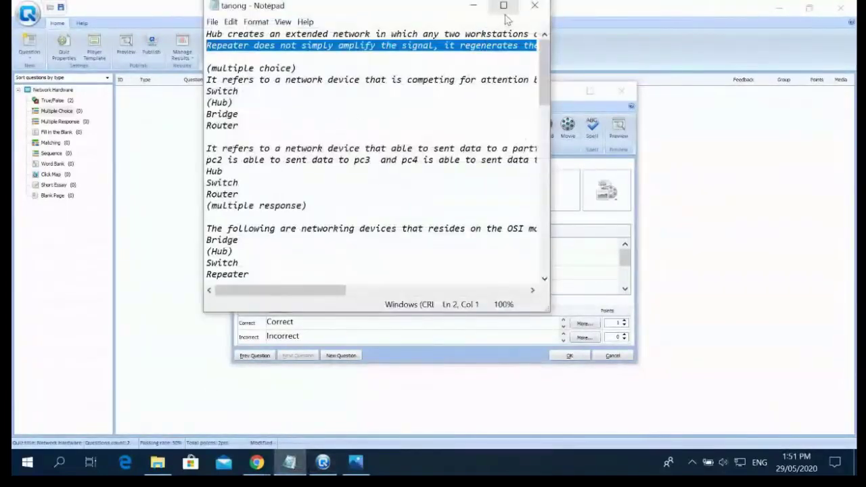
pyautogui.click(503, 8)
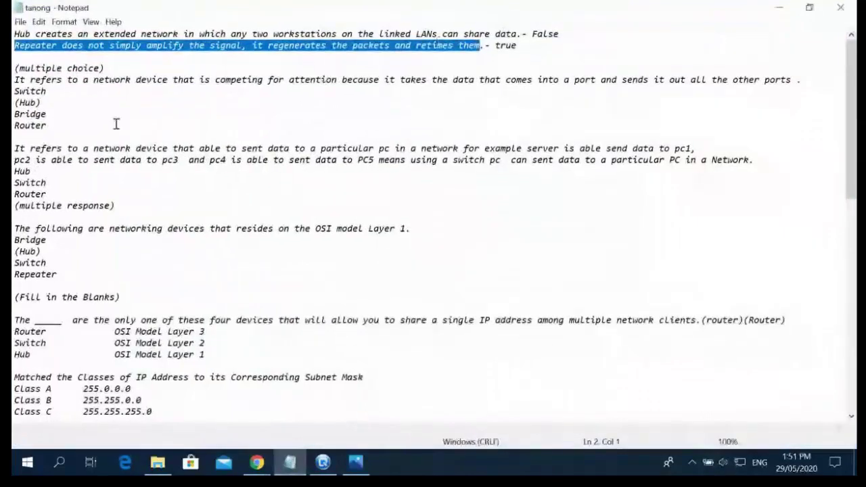
pyautogui.click(92, 113)
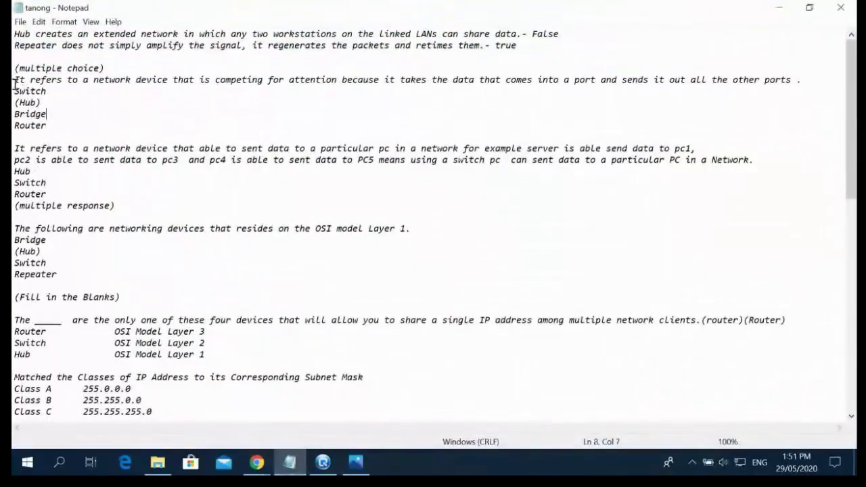
pyautogui.moveTo(14, 83); pyautogui.dragTo(638, 97)
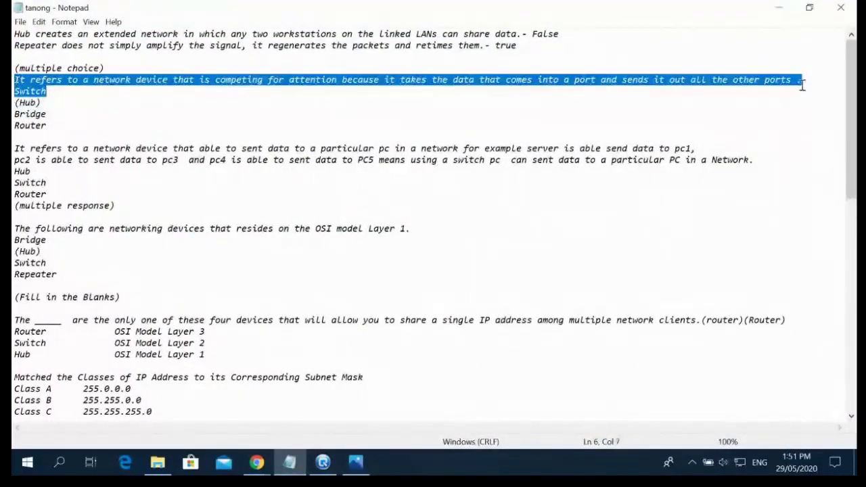
pyautogui.moveTo(800, 85); pyautogui.dragTo(803, 84)
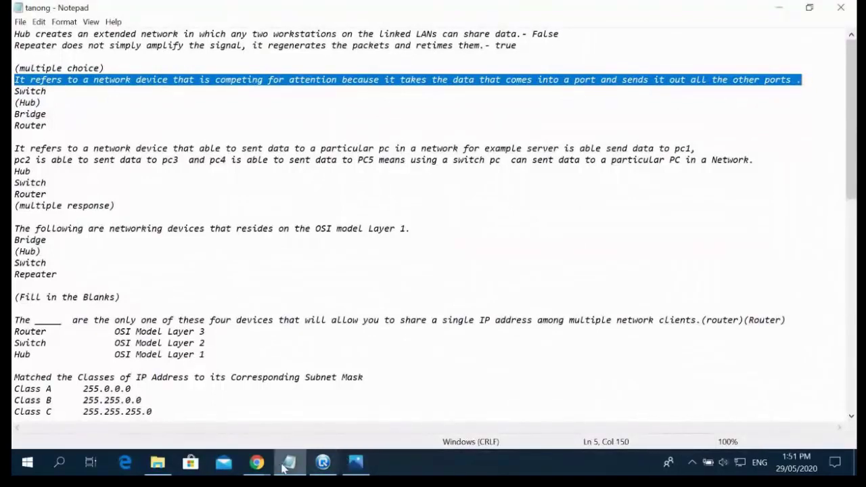
pyautogui.click(256, 470)
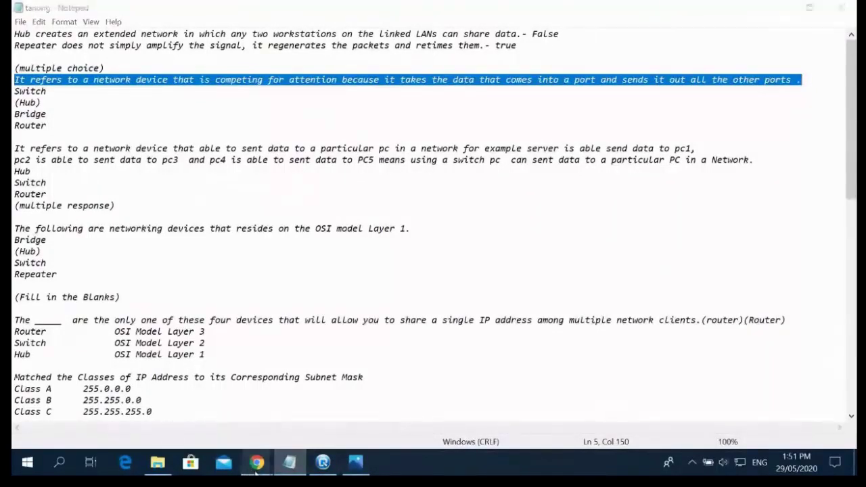
pyautogui.click(327, 471)
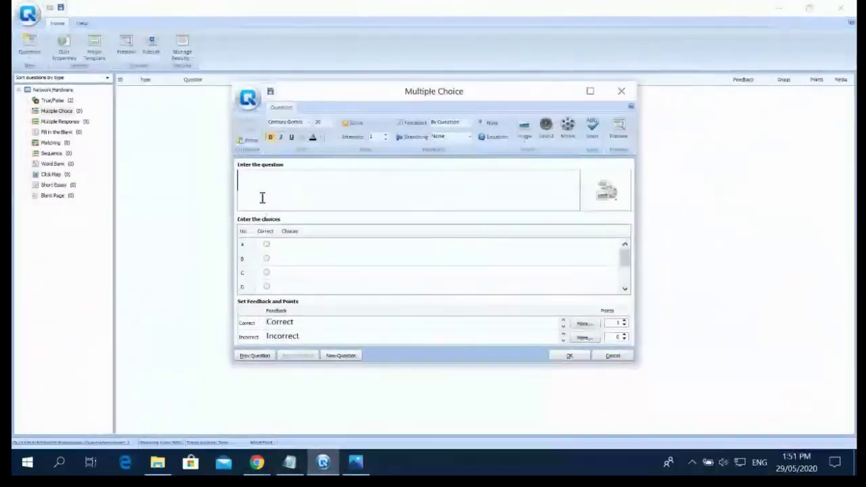
# Step: Paste the network-device sentence into the question box and check its beginning
pyautogui.hotkey('ctrl', 'v')
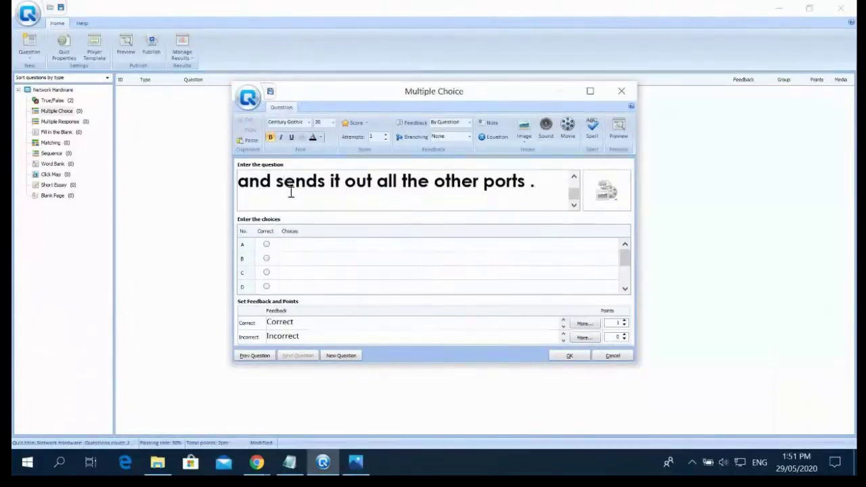
pyautogui.press('Up')
pyautogui.press('Up')
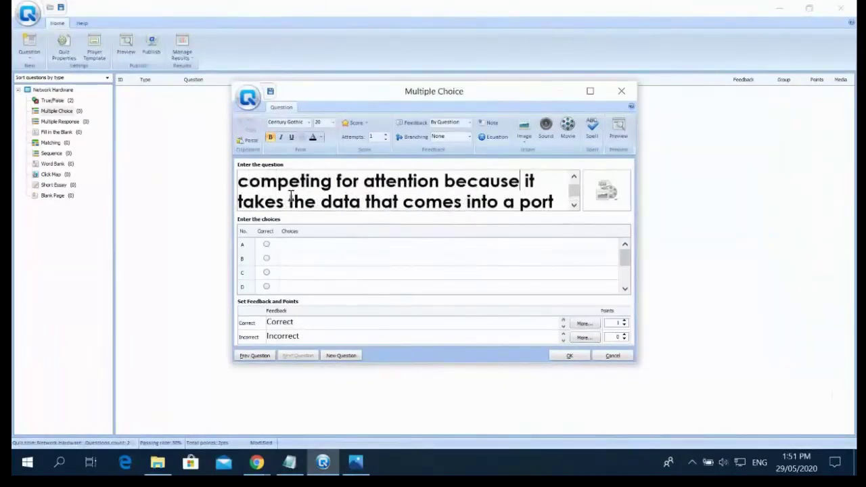
pyautogui.press('Up')
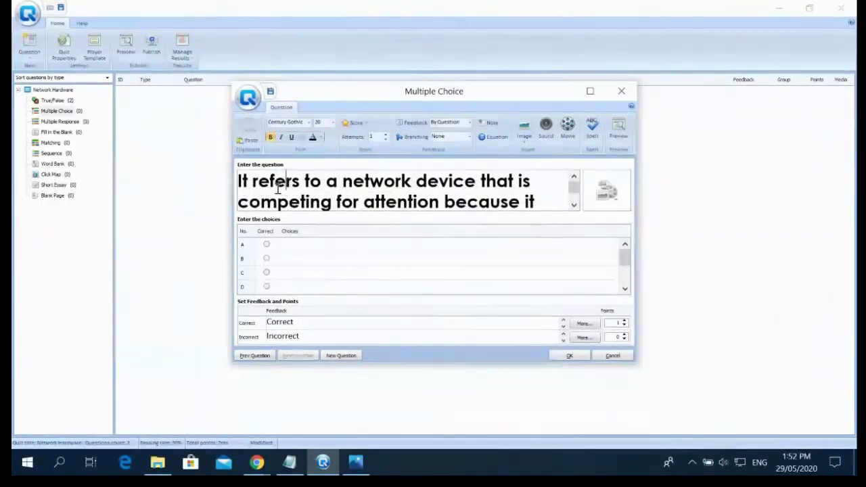
# Step: Copy Switch from the Notepad list into answer choice A
pyautogui.click(290, 464)
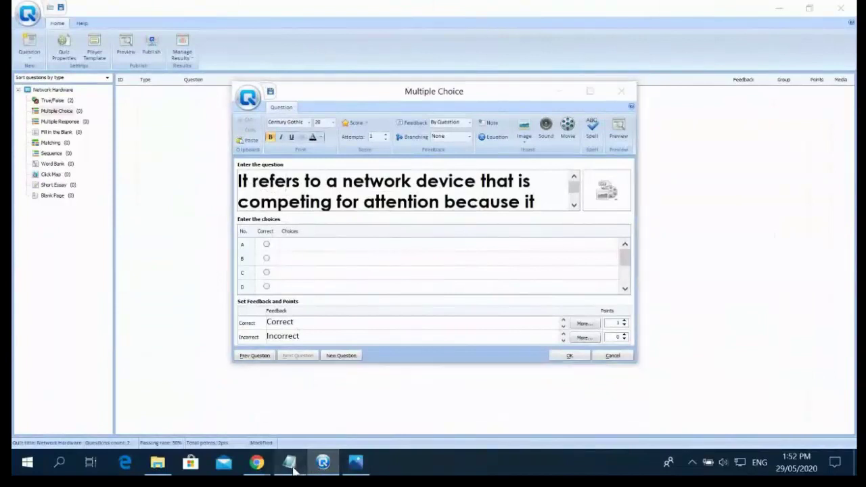
pyautogui.moveTo(57, 103)
pyautogui.mouseDown()
pyautogui.moveTo(15, 102)
pyautogui.moveTo(52, 90)
pyautogui.mouseUp()
pyautogui.hotkey('ctrl', 'c')
pyautogui.click(59, 91)
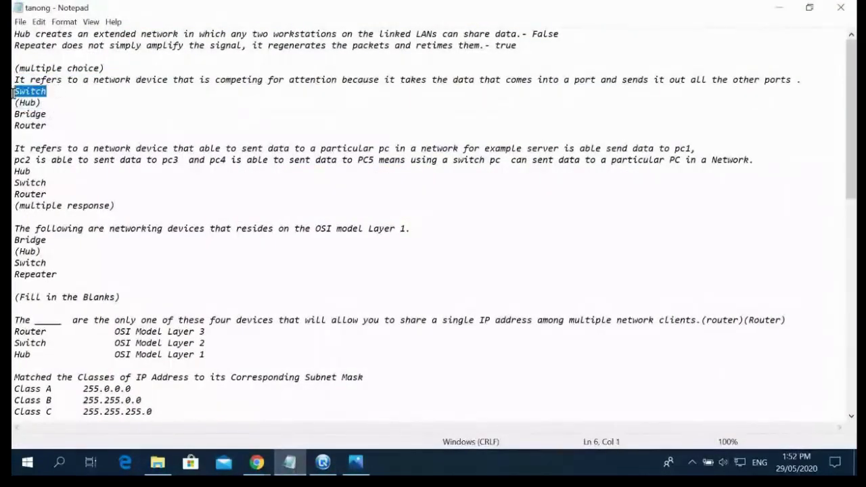
pyautogui.click(322, 463)
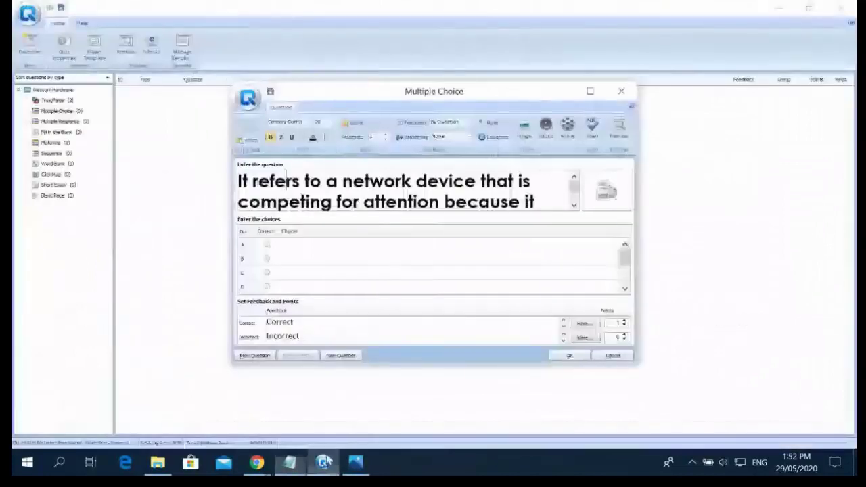
pyautogui.click(318, 244)
pyautogui.hotkey('ctrl', 'v')
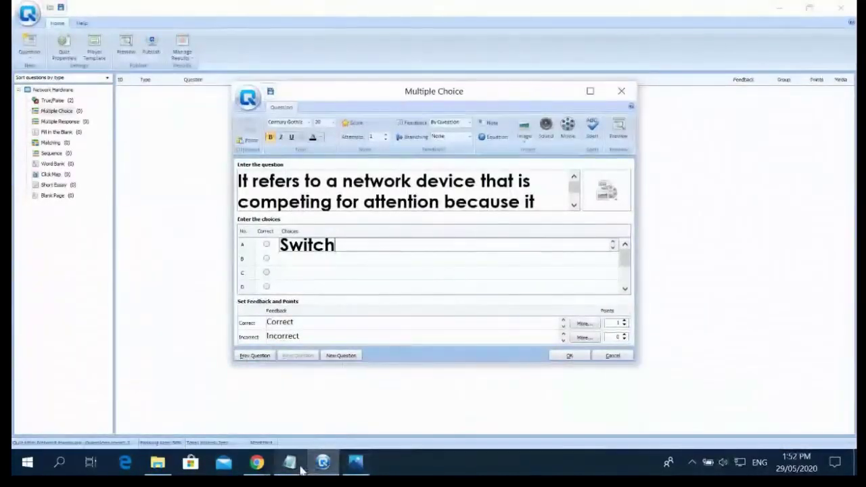
# Step: Paste (Hub) as choice B and strip the brackets so it reads Hub
pyautogui.moveTo(301, 469)
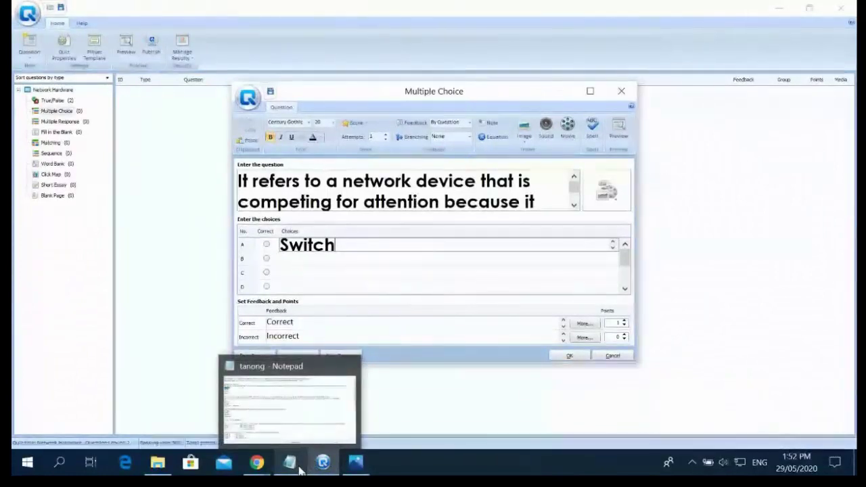
pyautogui.click(301, 469)
pyautogui.moveTo(42, 103); pyautogui.dragTo(17, 105)
pyautogui.hotkey('ctrl', 'c')
pyautogui.click(322, 462)
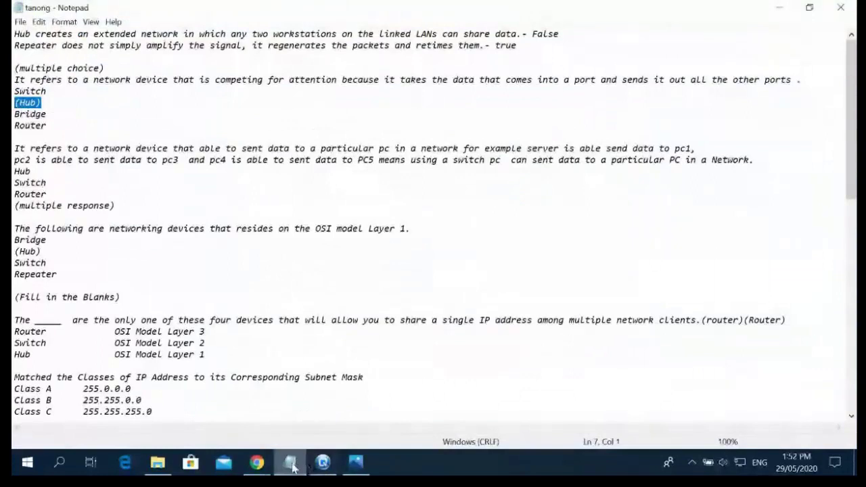
pyautogui.click(303, 260)
pyautogui.hotkey('ctrl', 'v')
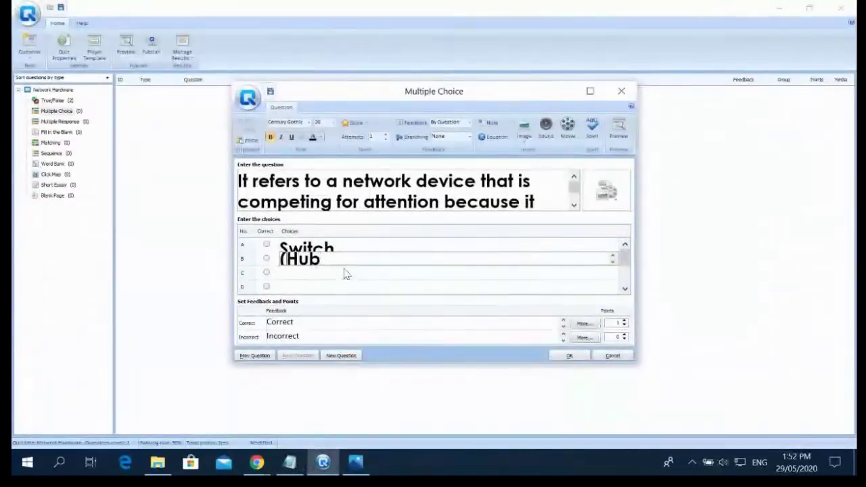
pyautogui.press('Home')
pyautogui.press('Delete')
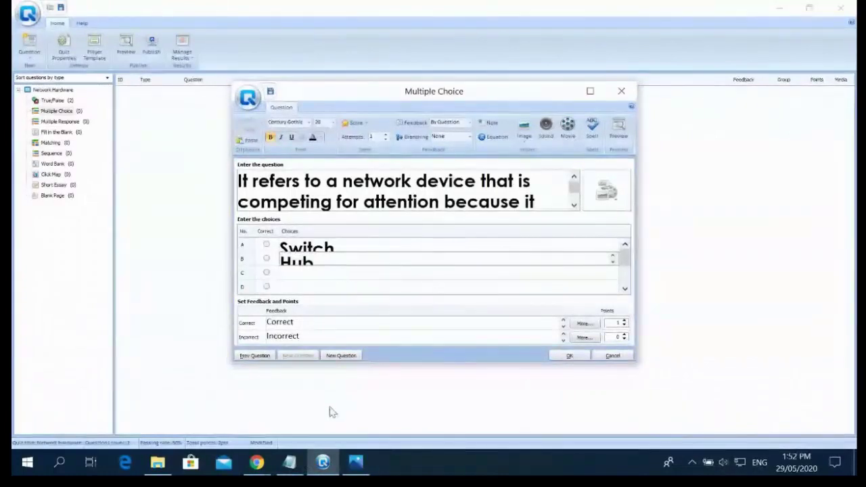
# Step: Fill choices C and D with Bridge and Router from the Notepad list
pyautogui.click(301, 464)
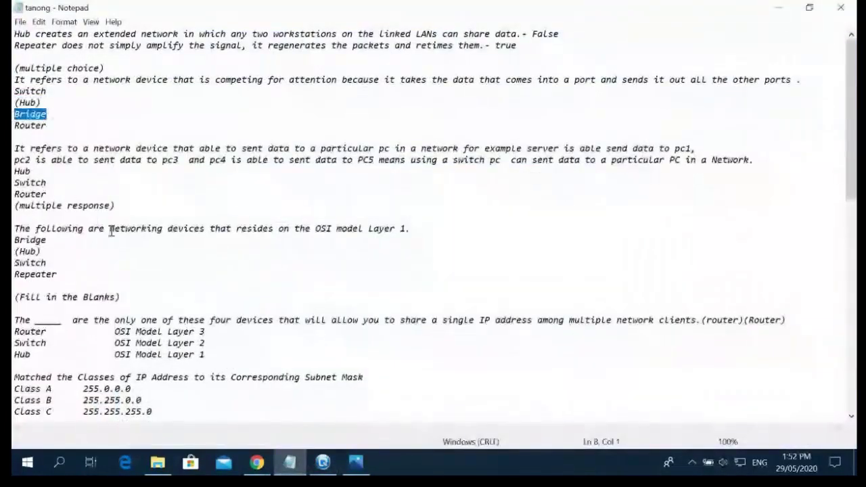
pyautogui.hotkey('alt', 'Tab')
pyautogui.click(300, 273)
pyautogui.write('Bridge')
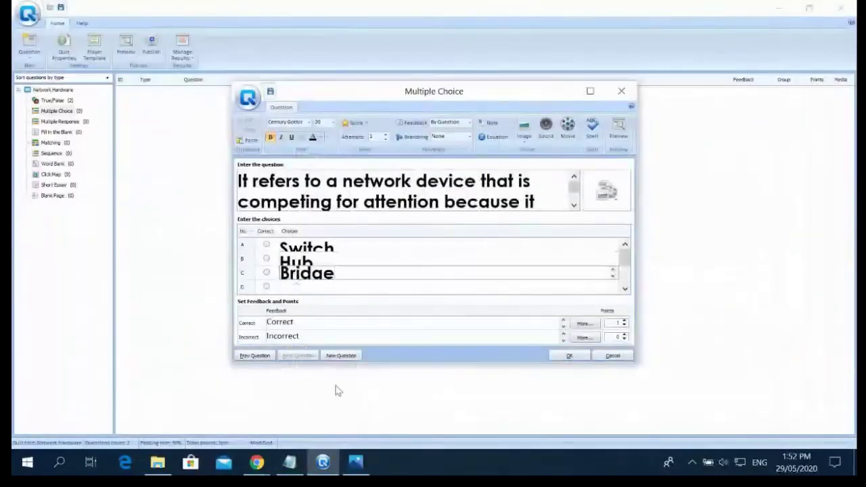
pyautogui.click(355, 462)
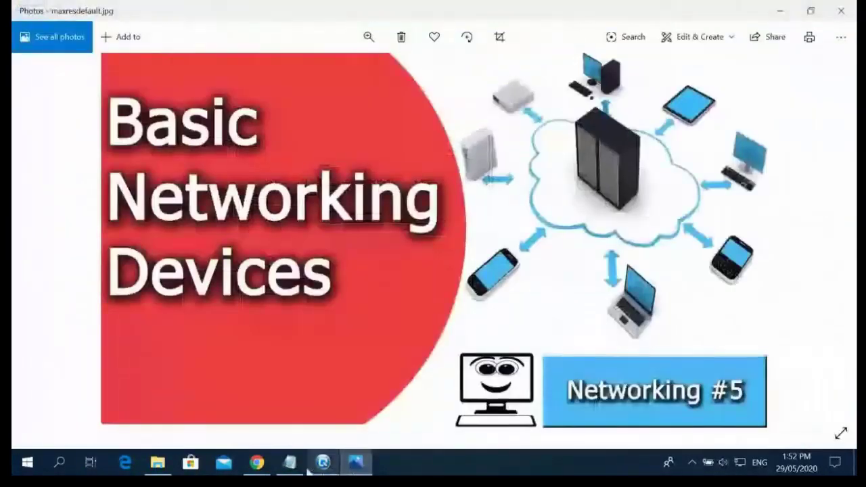
pyautogui.click(286, 461)
pyautogui.doubleClick(12, 125)
pyautogui.hotkey('ctrl', 'c')
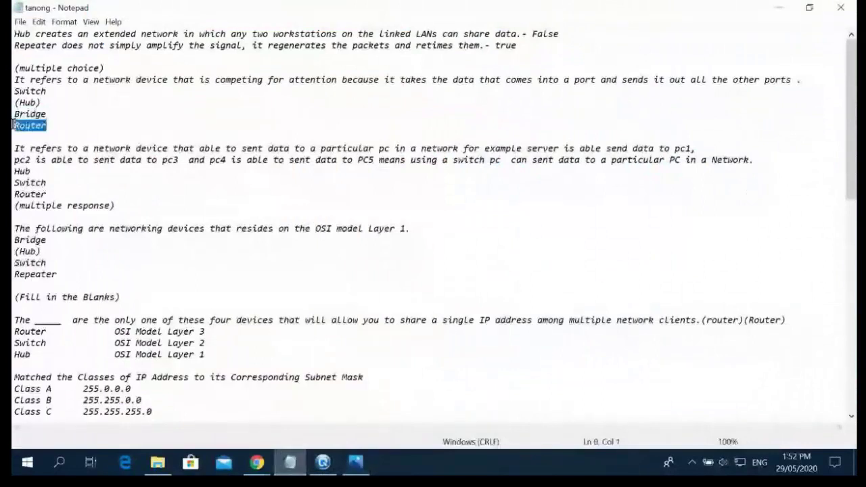
pyautogui.click(323, 462)
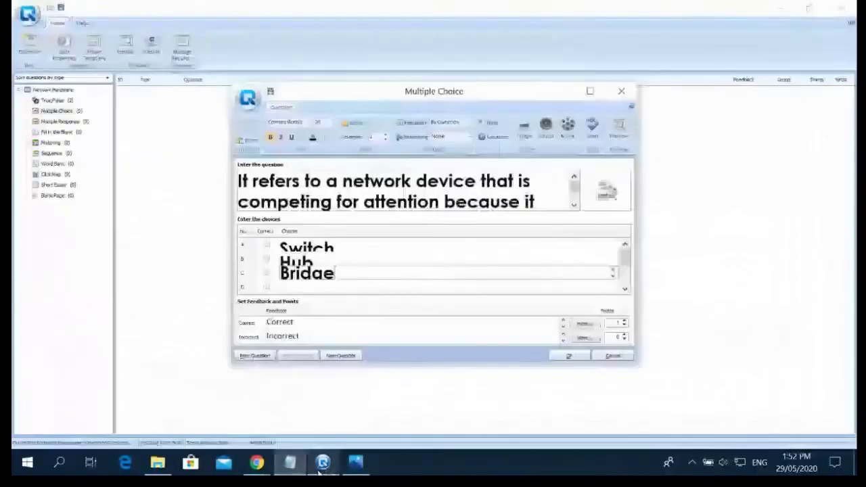
pyautogui.click(303, 288)
pyautogui.hotkey('ctrl', 'v')
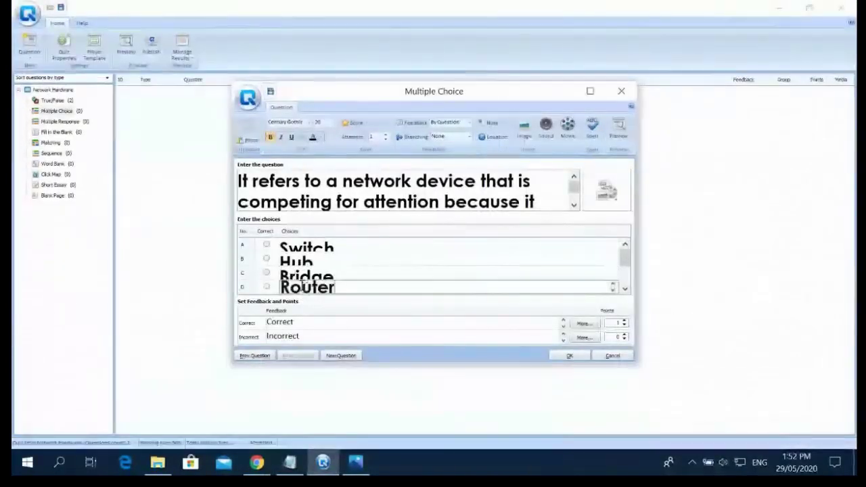
# Step: Mark Hub correct and add text-to-speech question audio looping twice, then play it
pyautogui.click(268, 258)
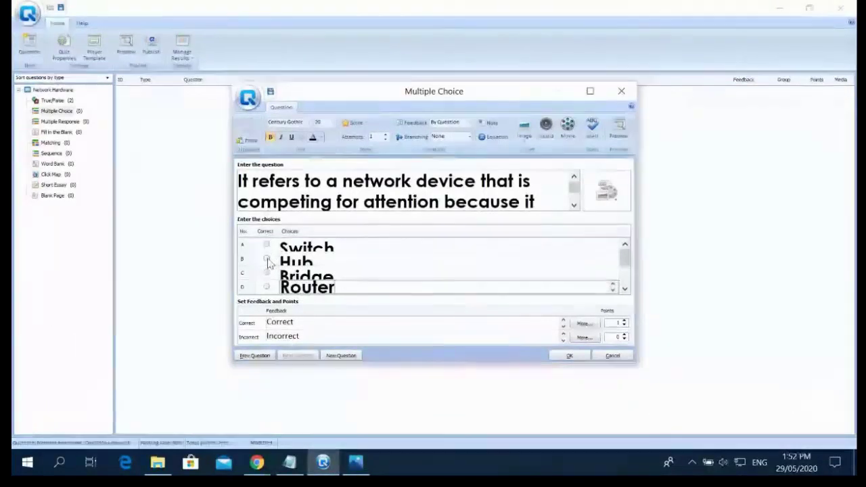
pyautogui.click(238, 203)
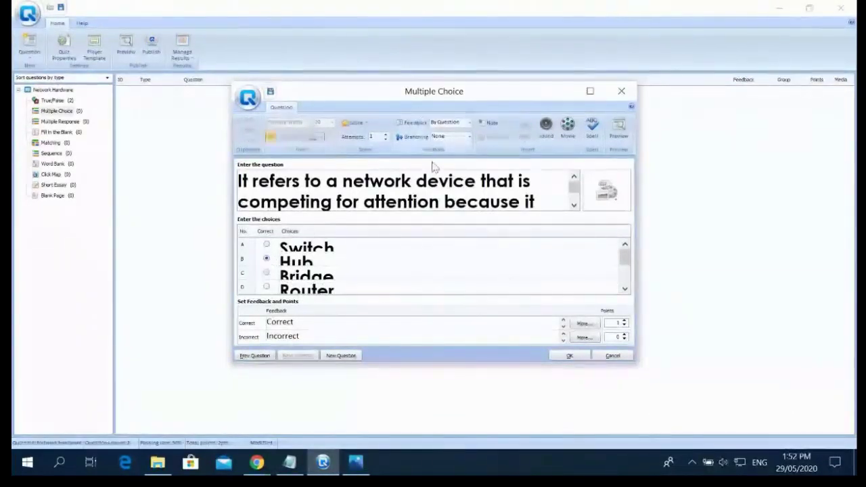
pyautogui.click(544, 133)
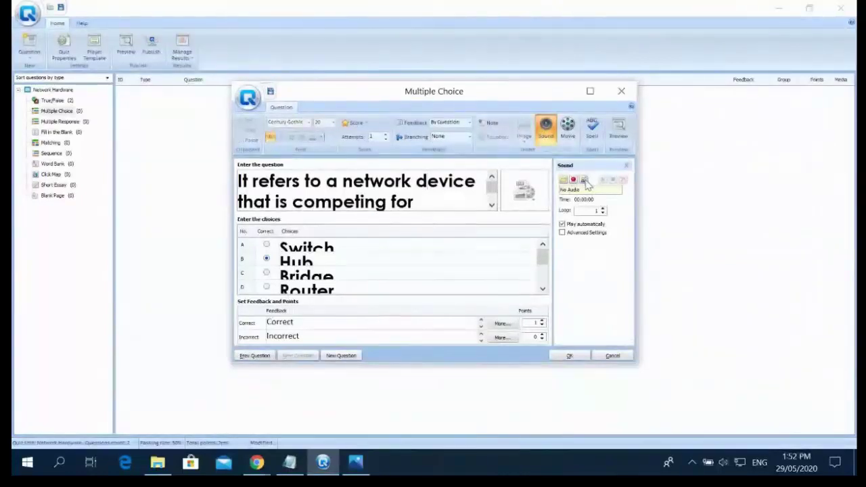
pyautogui.click(585, 180)
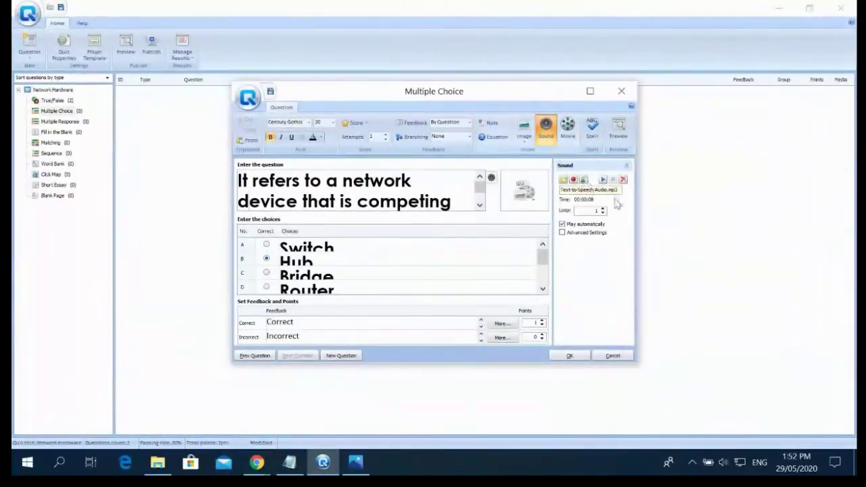
pyautogui.click(603, 210)
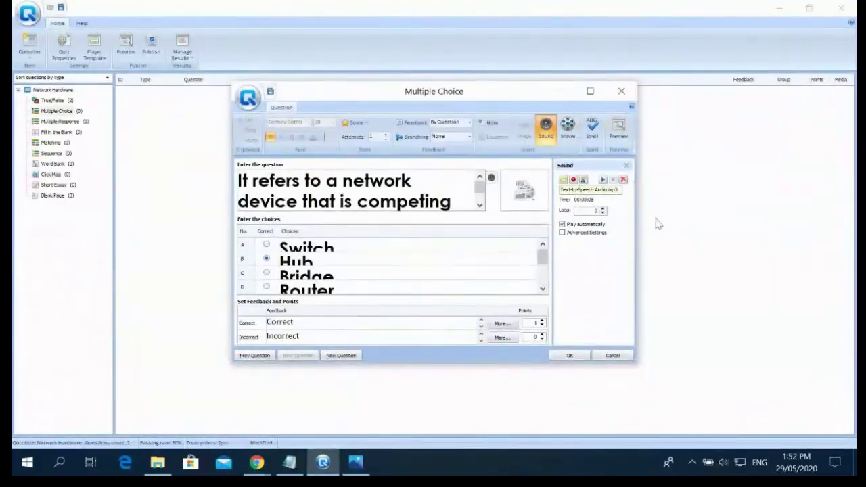
pyautogui.click(602, 180)
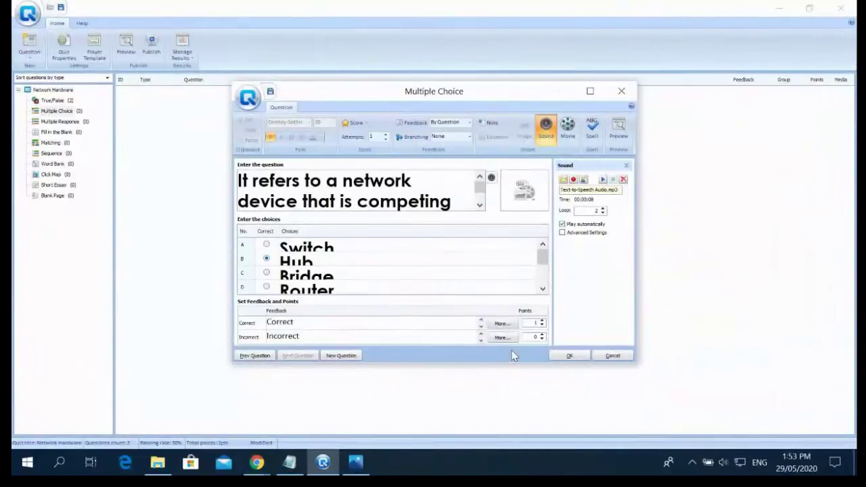
# Step: Insert the router picture into the multiple-choice question
pyautogui.click(527, 192)
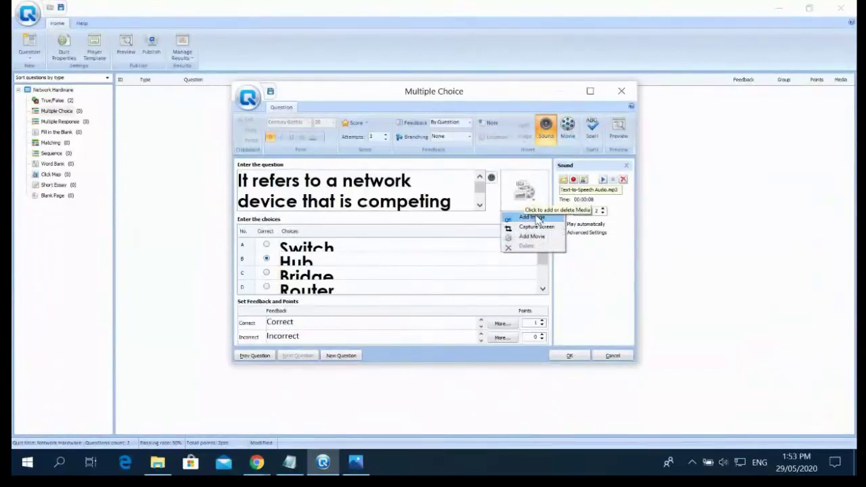
pyautogui.click(537, 219)
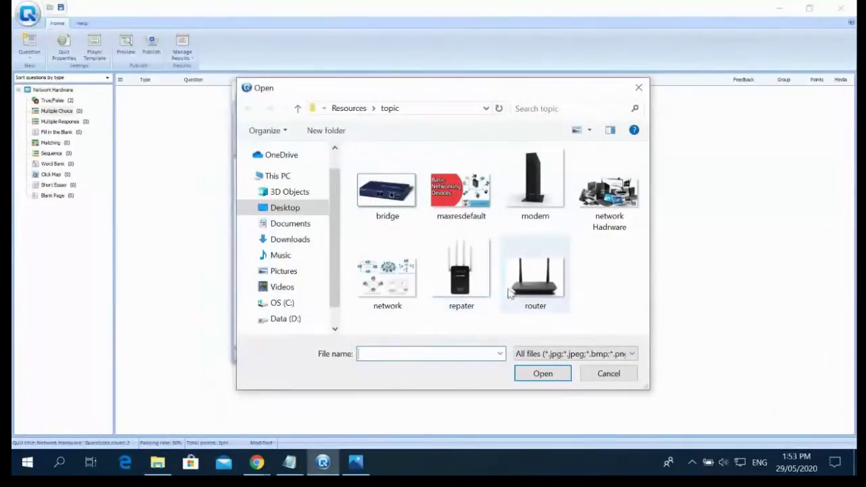
pyautogui.doubleClick(550, 277)
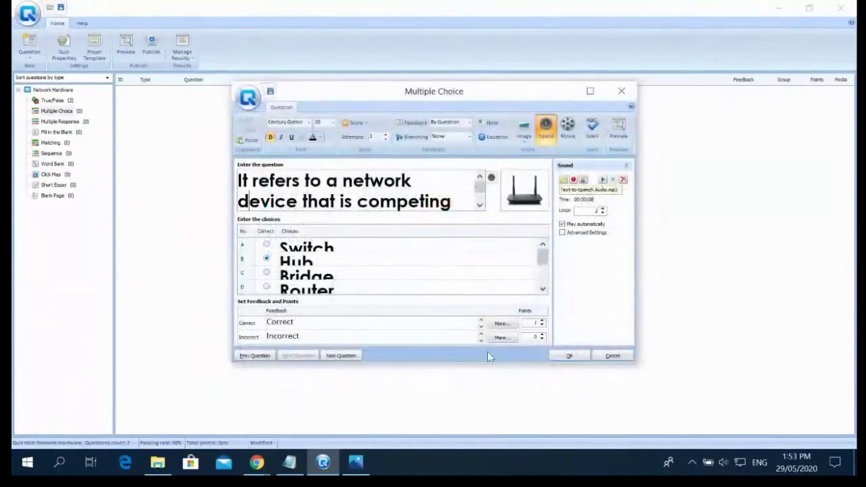
# Step: Review the Correct and Incorrect feedback, then set the allowed attempts to 2
pyautogui.click(501, 324)
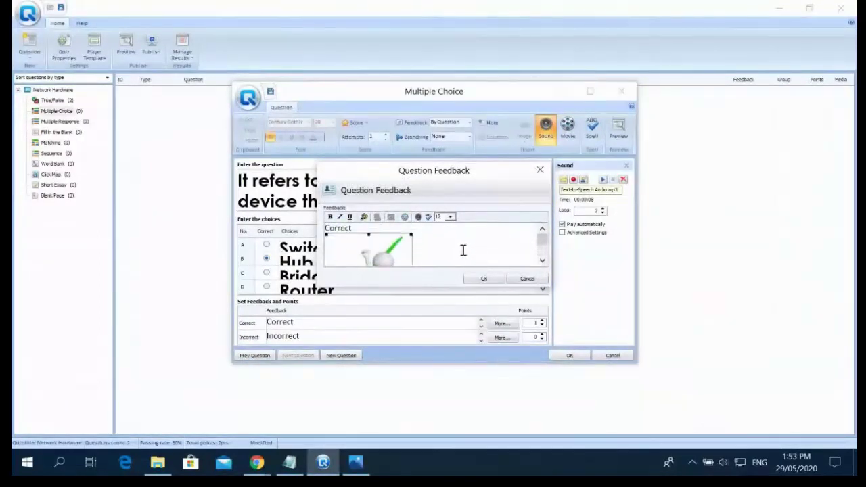
pyautogui.click(345, 229)
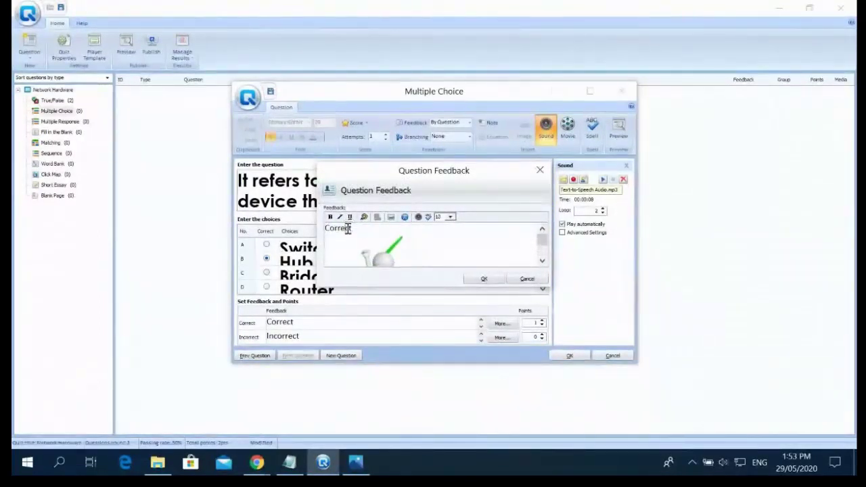
pyautogui.click(484, 279)
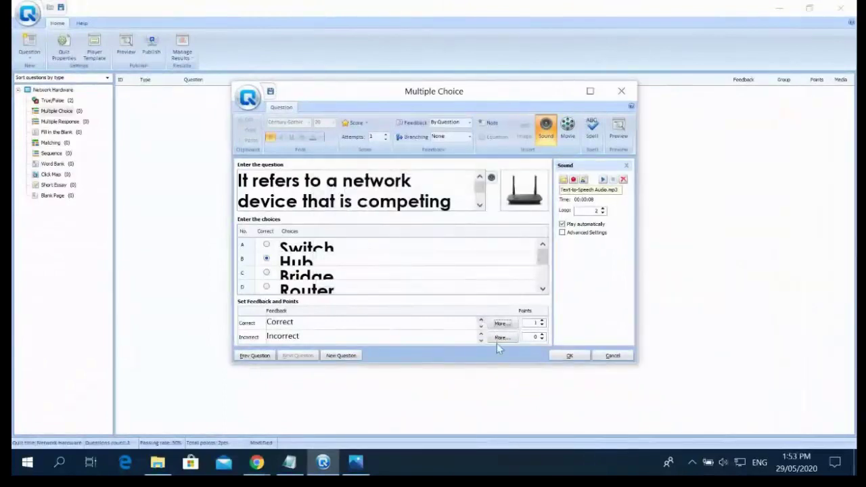
pyautogui.click(499, 338)
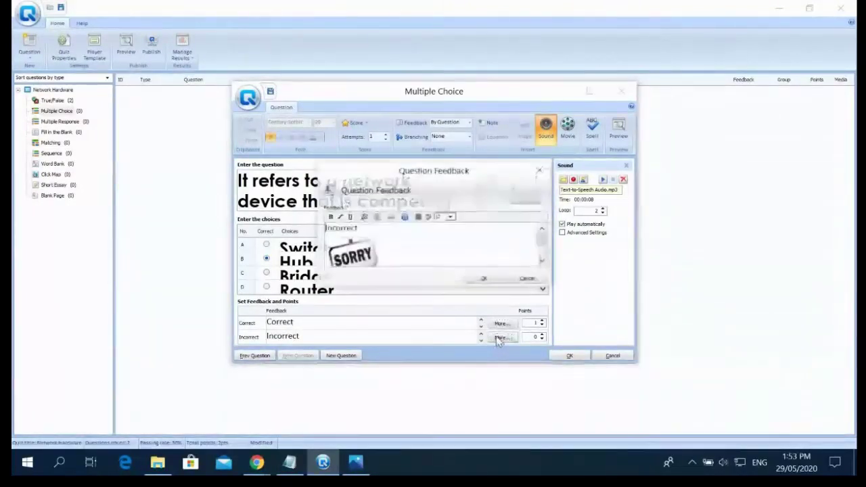
pyautogui.click(540, 170)
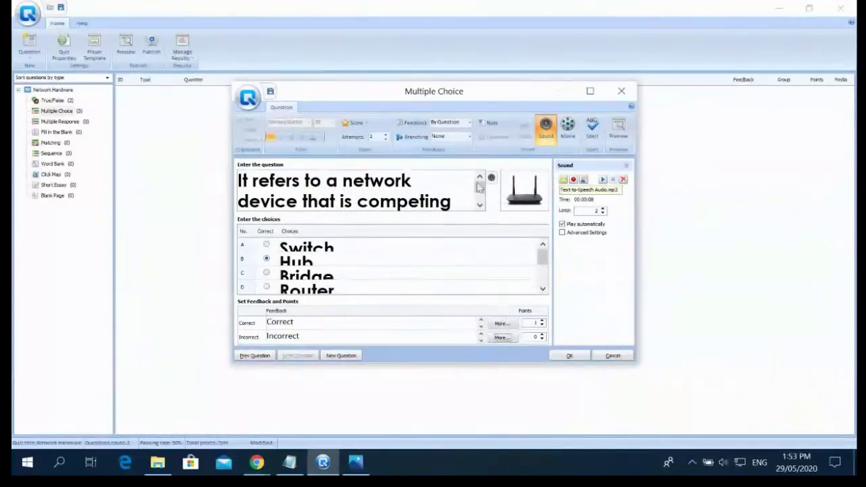
pyautogui.doubleClick(378, 136)
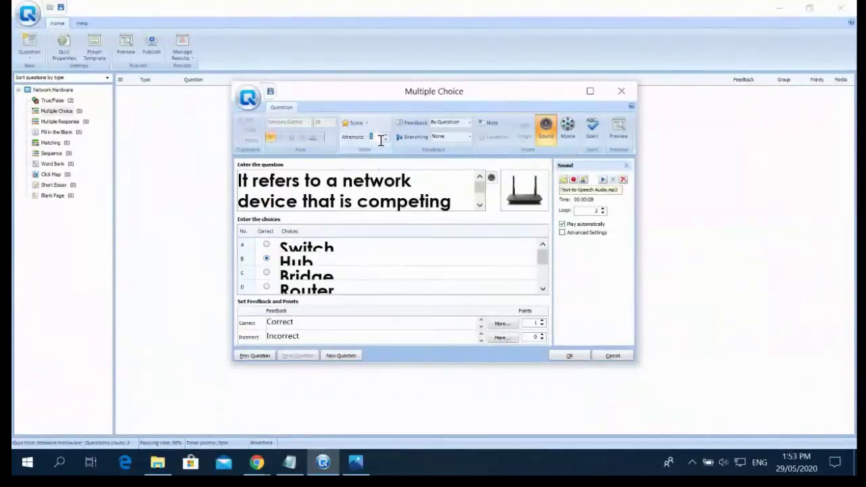
pyautogui.write('2')
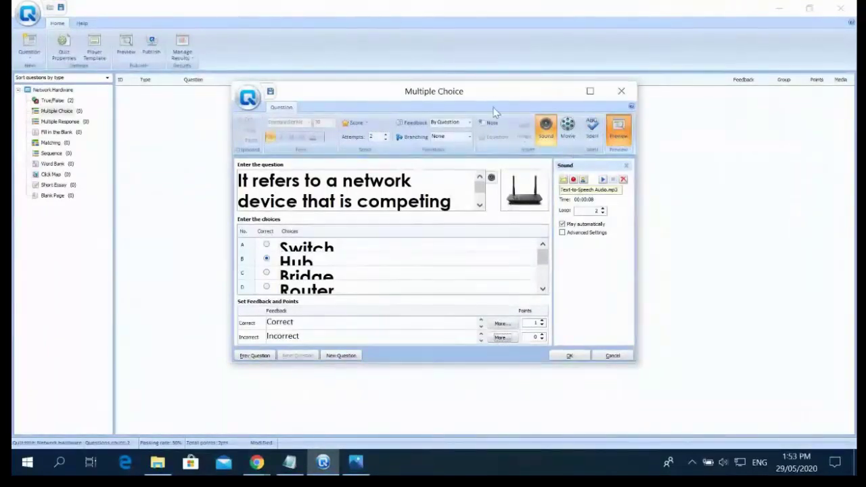
# Step: Preview the network-device question in the Quiz Viewer, then save it via New Question
pyautogui.click(615, 134)
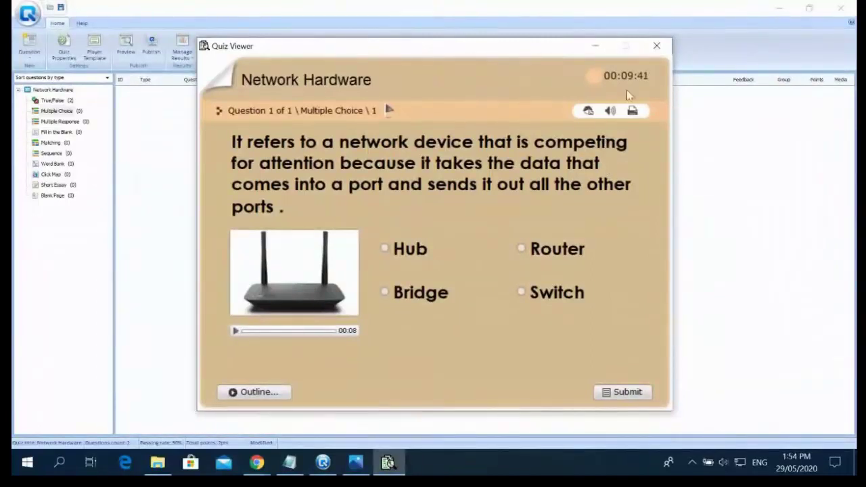
pyautogui.click(656, 45)
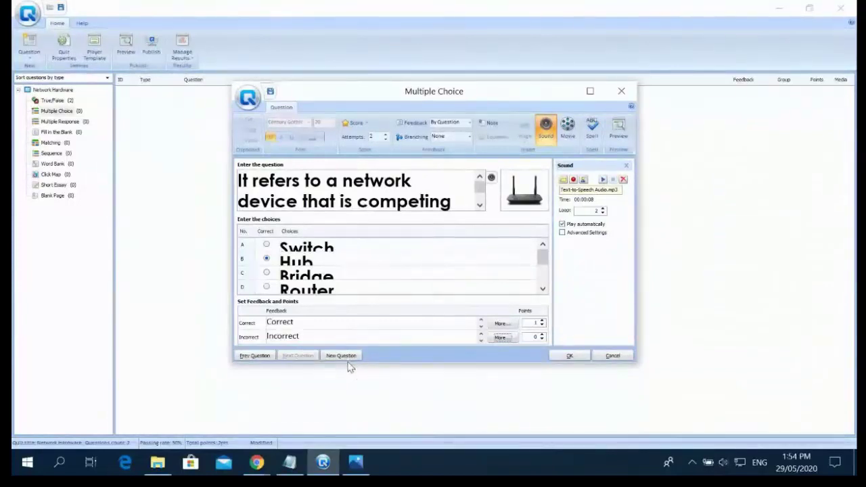
pyautogui.click(342, 357)
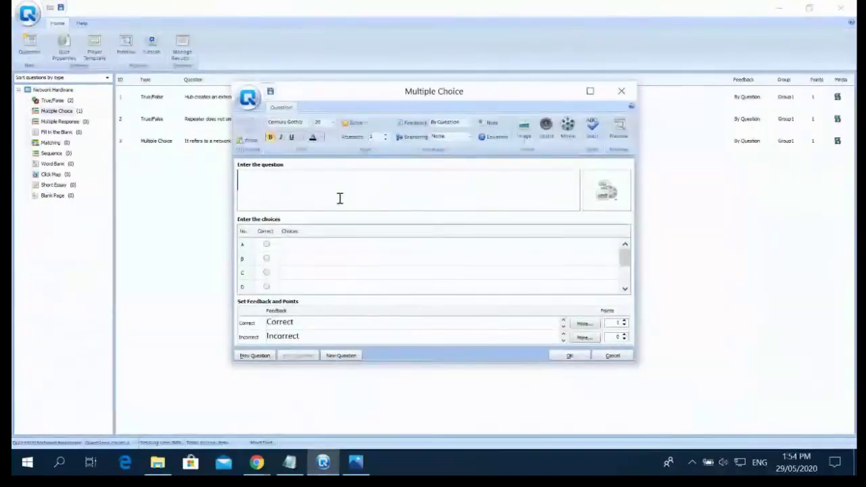
# Step: Paste the second question's two-line text about sending data to a particular PC into the question box
pyautogui.click(295, 467)
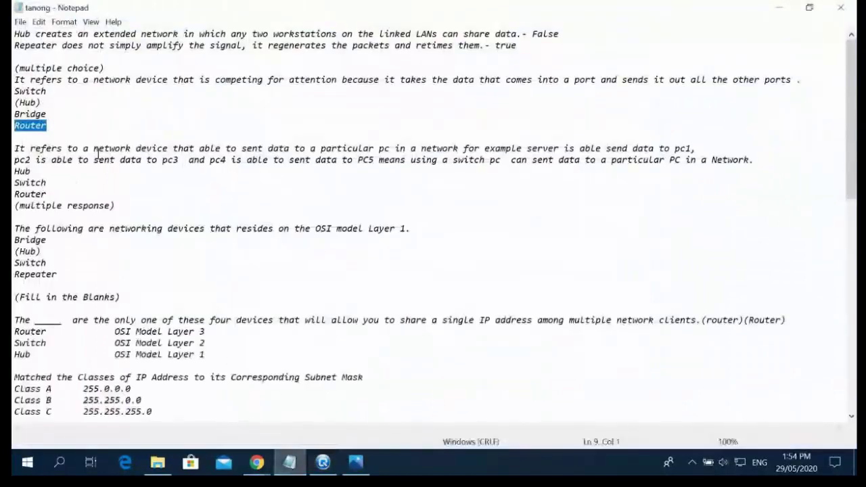
pyautogui.moveTo(14, 148); pyautogui.dragTo(66, 172)
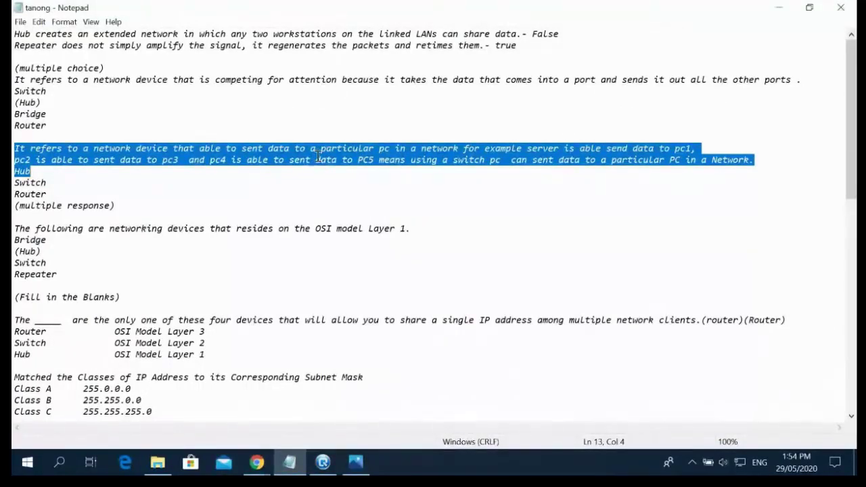
pyautogui.click(46, 194)
pyautogui.moveTo(14, 148); pyautogui.dragTo(763, 161)
pyautogui.click(779, 7)
pyautogui.hotkey('ctrl', 'v')
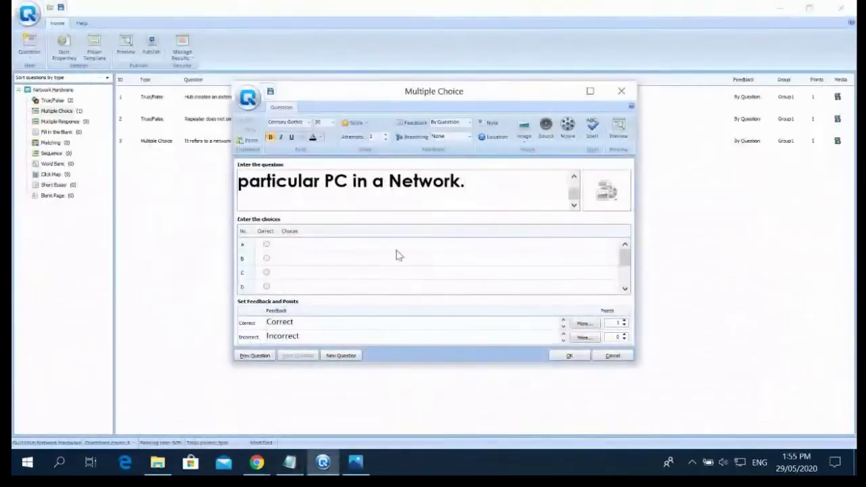
pyautogui.click(287, 181)
pyautogui.scroll(1, 264, 184)
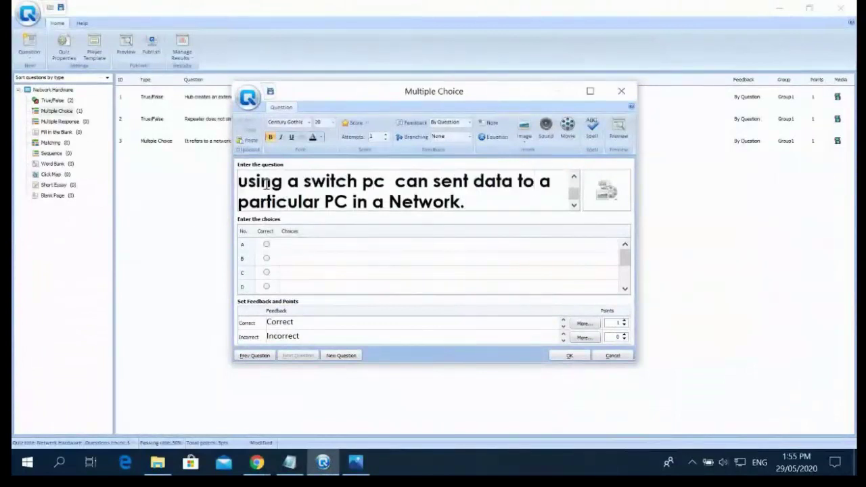
pyautogui.scroll(2, 270, 188)
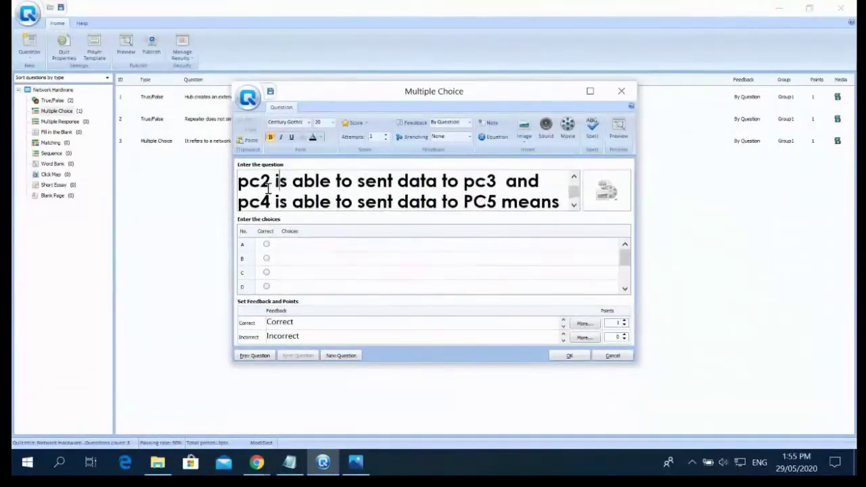
pyautogui.scroll(2, 243, 177)
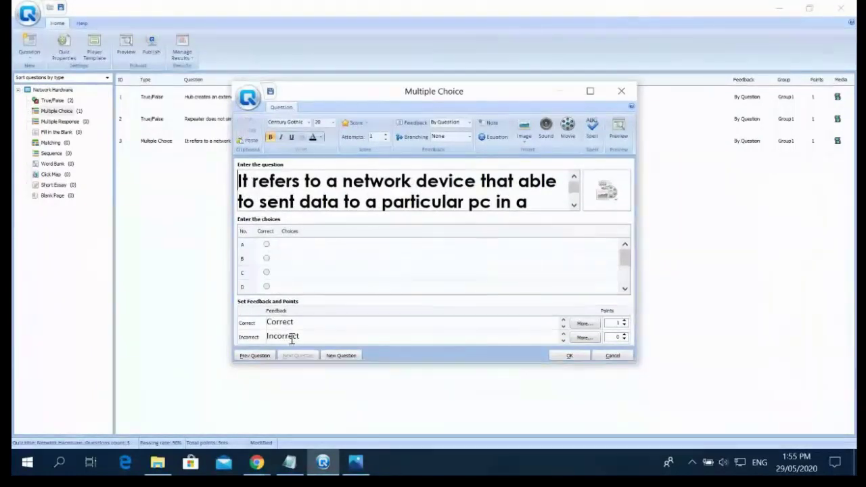
# Step: Paste Hub from the notes as answer choice A
pyautogui.click(290, 462)
pyautogui.click(91, 184)
pyautogui.moveTo(32, 172); pyautogui.dragTo(14, 171)
pyautogui.hotkey('ctrl', 'c')
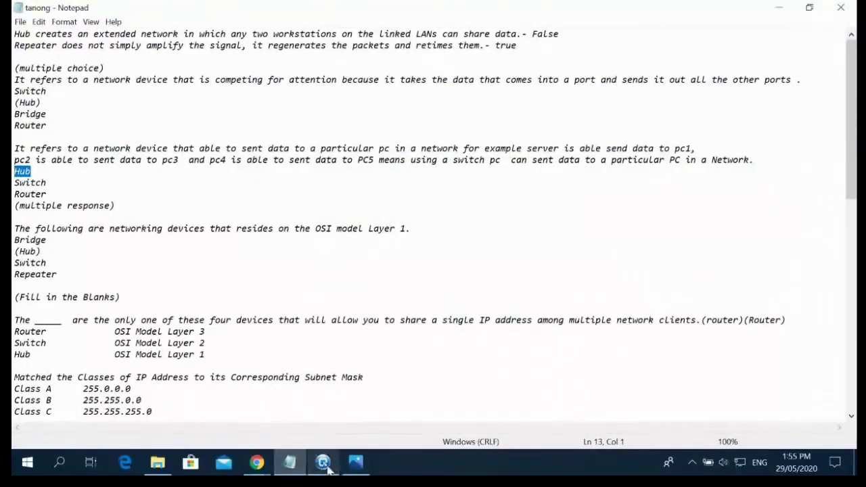
pyautogui.click(322, 462)
pyautogui.click(307, 245)
pyautogui.hotkey('ctrl', 'v')
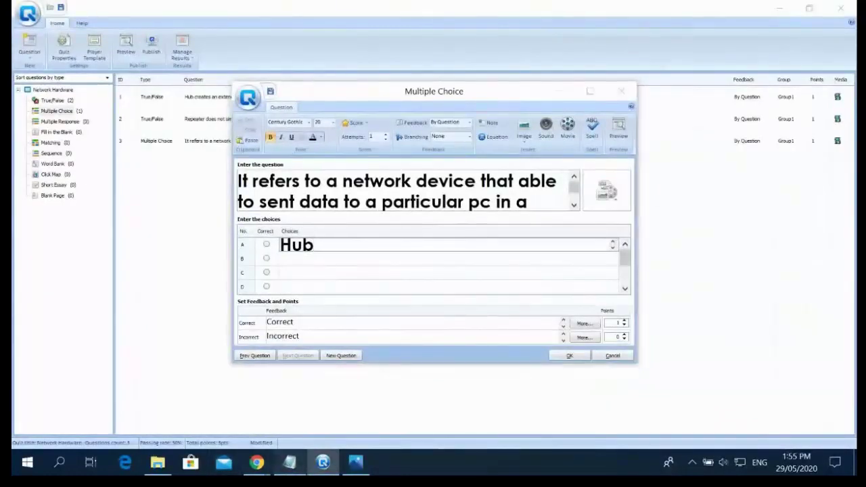
# Step: Enter Switch and Router as answer choices B and C
pyautogui.click(289, 462)
pyautogui.moveTo(46, 183); pyautogui.dragTo(13, 196)
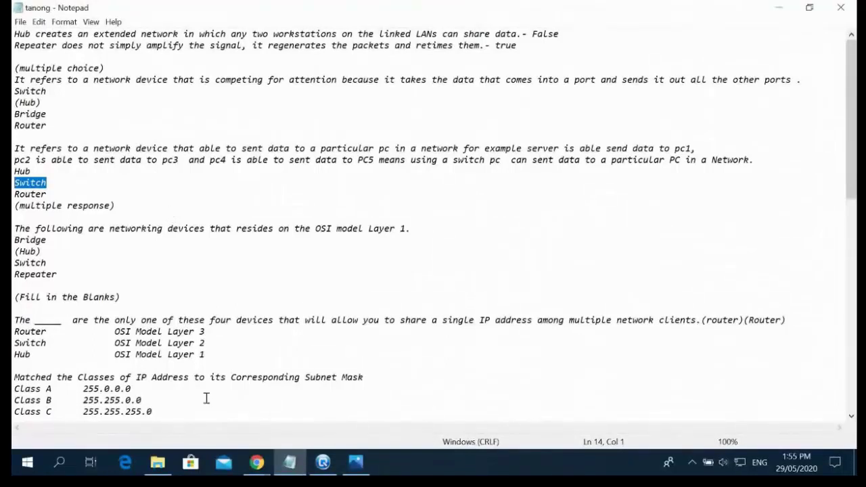
pyautogui.click(356, 461)
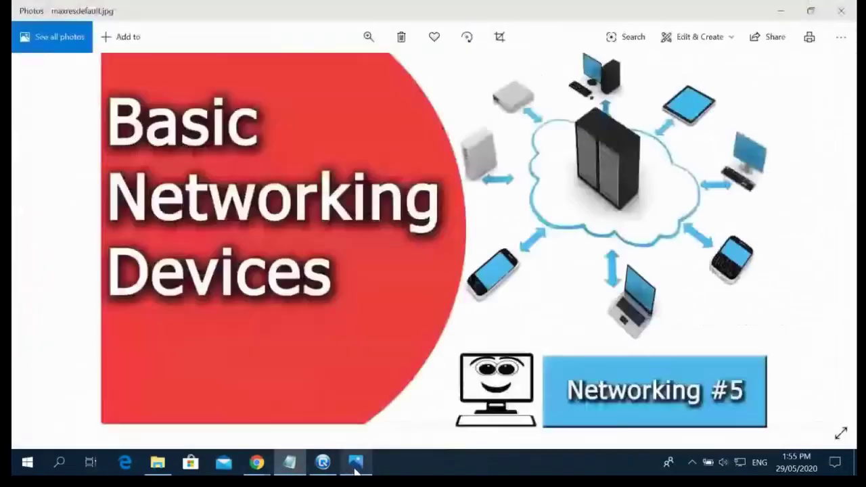
pyautogui.click(289, 463)
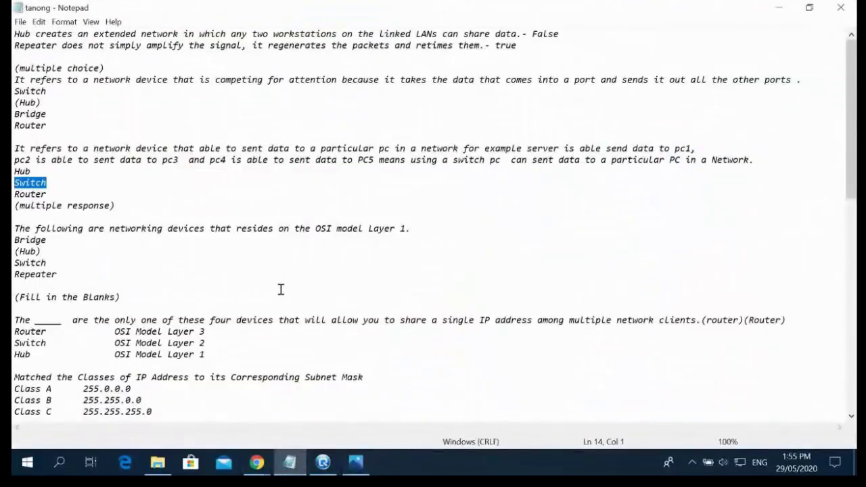
pyautogui.click(356, 462)
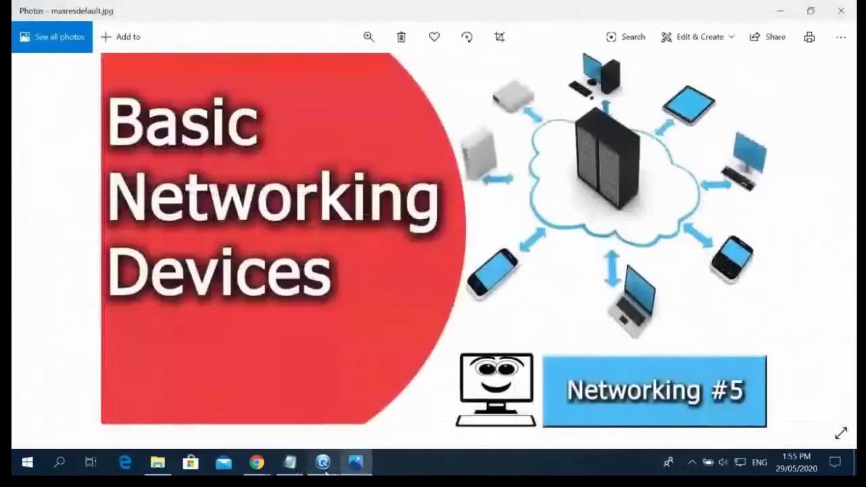
pyautogui.click(322, 462)
pyautogui.click(319, 259)
pyautogui.write('Switch')
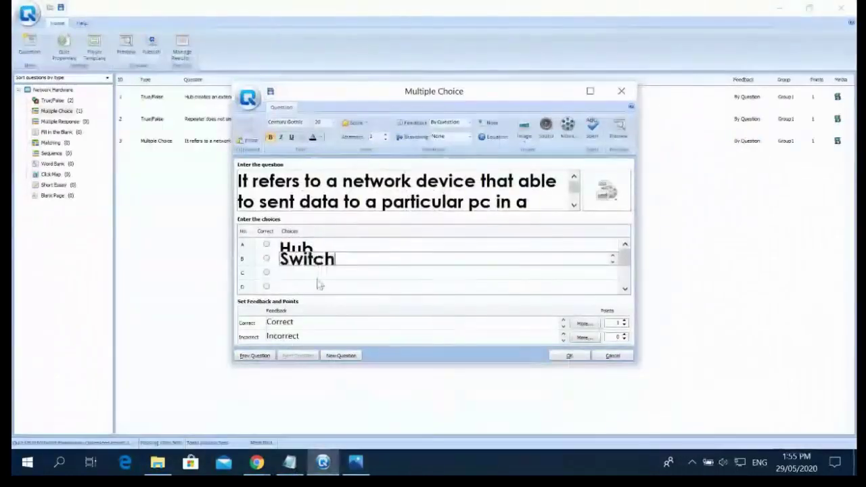
pyautogui.click(289, 464)
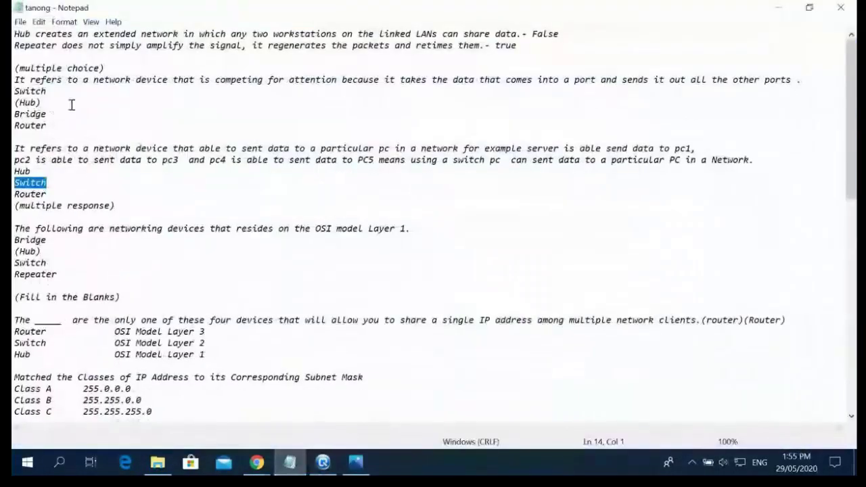
pyautogui.moveTo(52, 193); pyautogui.dragTo(13, 195)
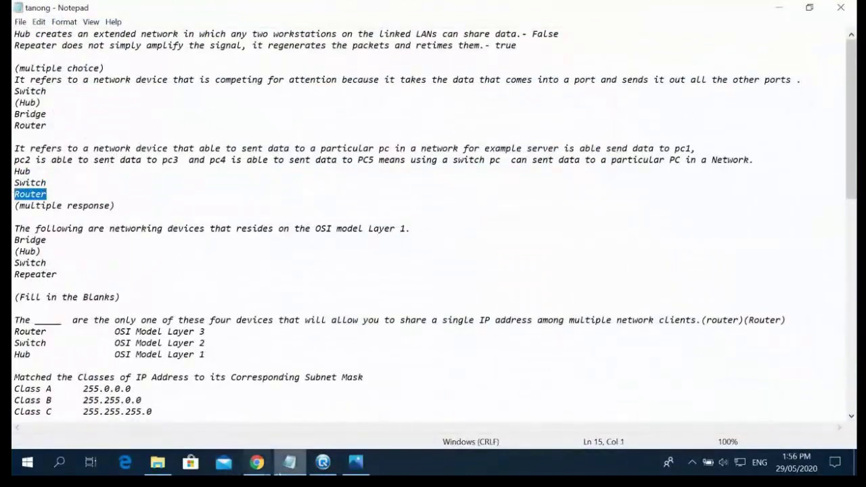
pyautogui.click(309, 273)
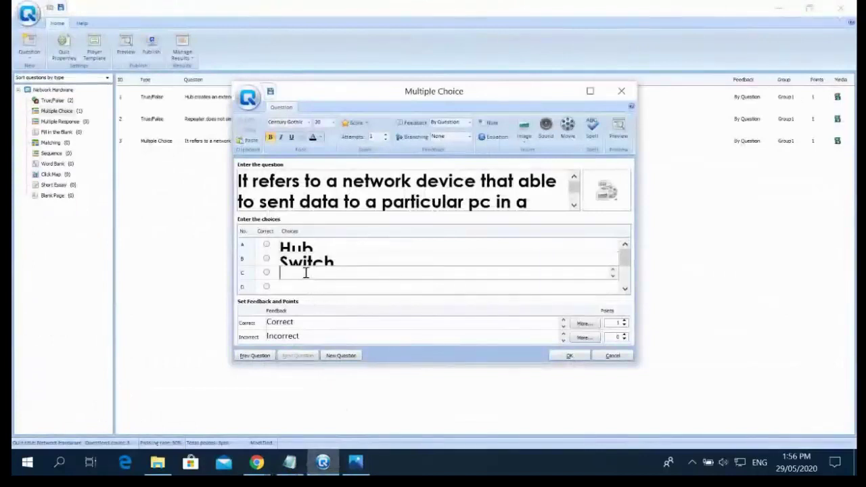
pyautogui.write('Router')
# Step: Paste Bridge as choice D and mark Switch as the correct answer
pyautogui.click(287, 466)
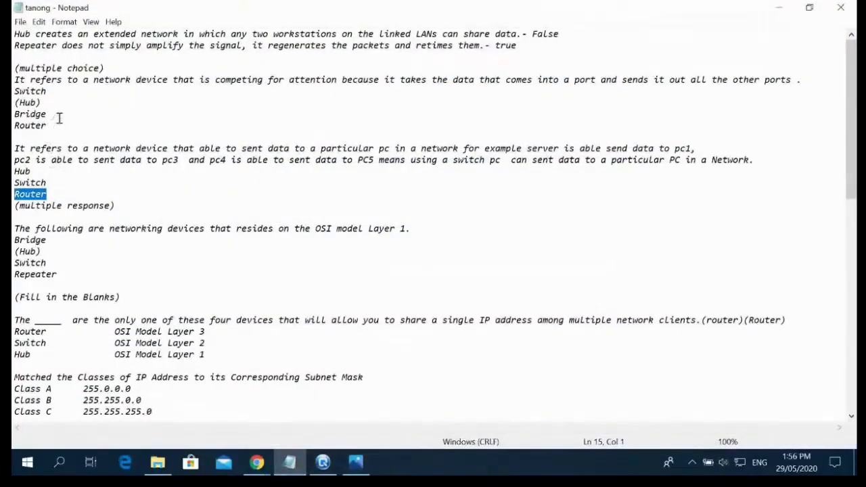
pyautogui.moveTo(57, 116); pyautogui.dragTo(13, 115)
pyautogui.hotkey('ctrl', 'c')
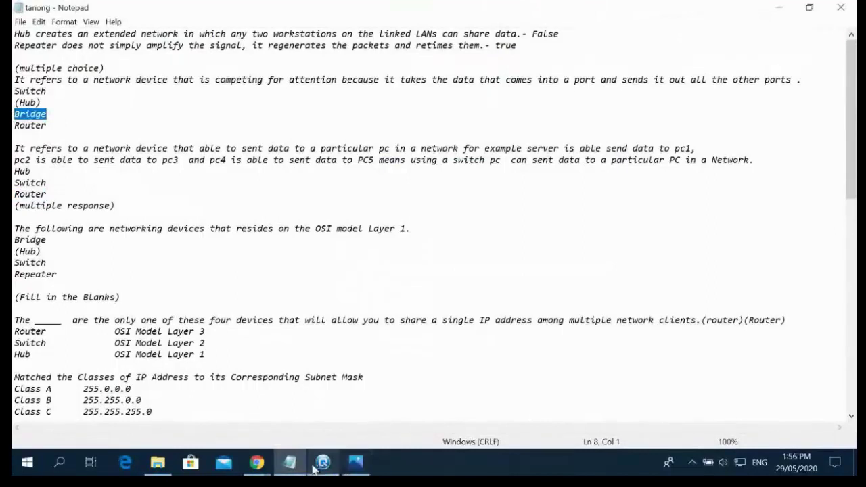
pyautogui.click(323, 462)
pyautogui.click(304, 287)
pyautogui.hotkey('ctrl', 'v')
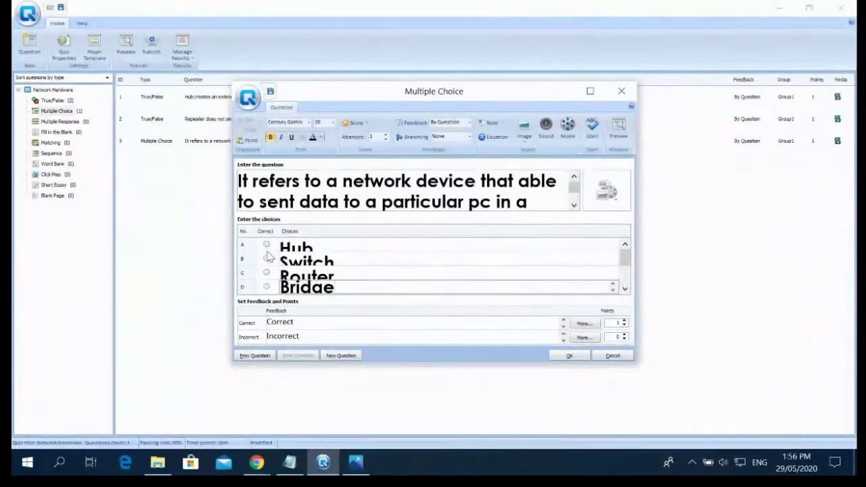
pyautogui.click(266, 259)
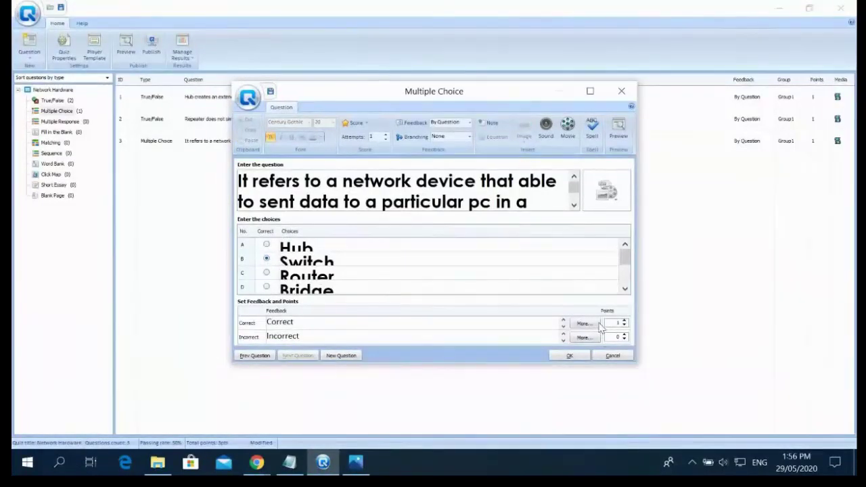
pyautogui.click(574, 205)
pyautogui.click(573, 177)
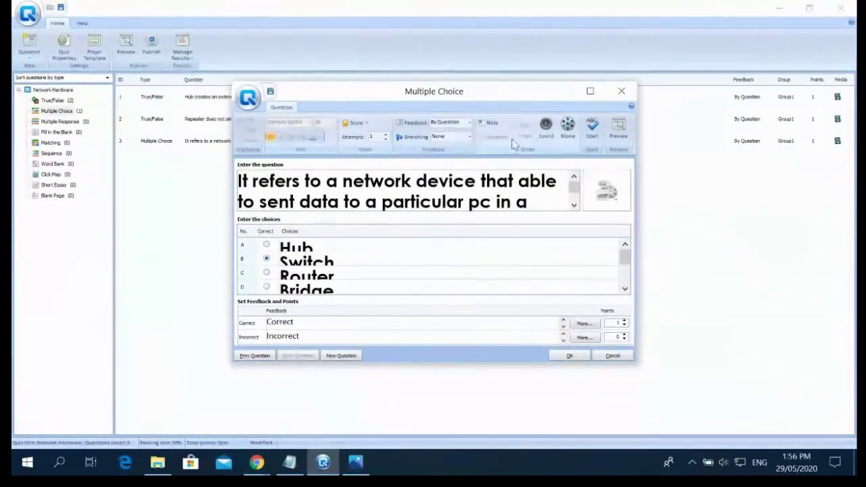
# Step: Generate a text-to-speech clip for the switch question, loop it 2 times, and play it back
pyautogui.click(545, 127)
pyautogui.click(584, 180)
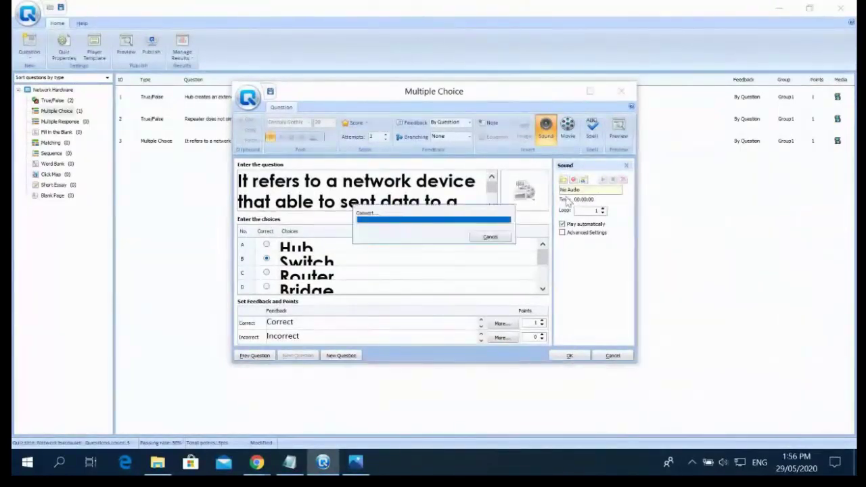
pyautogui.click(599, 210)
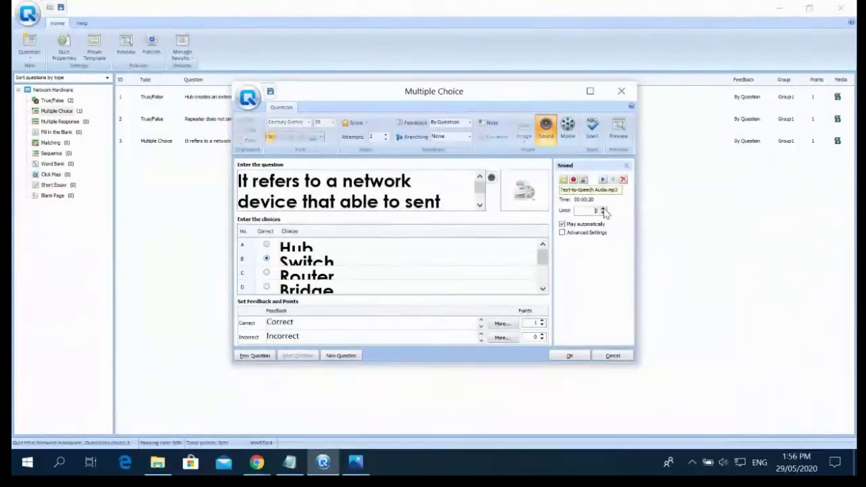
pyautogui.click(603, 180)
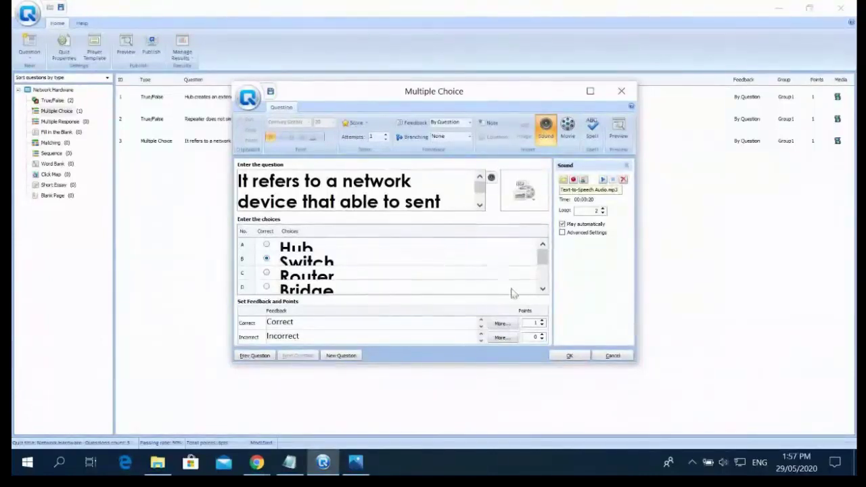
# Step: Replace the Correct feedback audio with text-to-speech, keeping its check-mark image, and confirm it
pyautogui.click(500, 324)
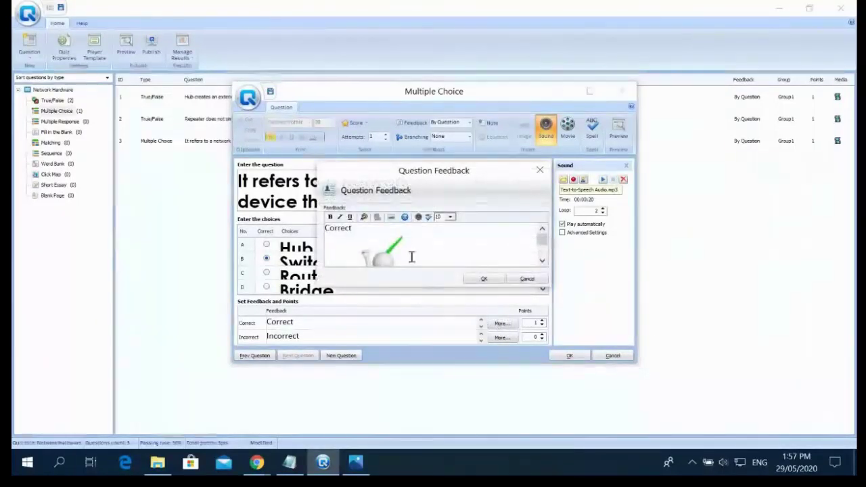
pyautogui.click(382, 251)
pyautogui.click(426, 220)
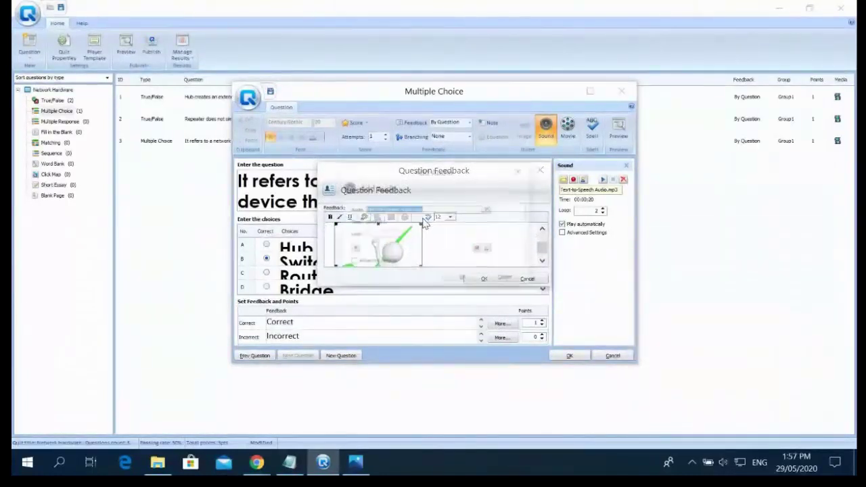
pyautogui.click(486, 250)
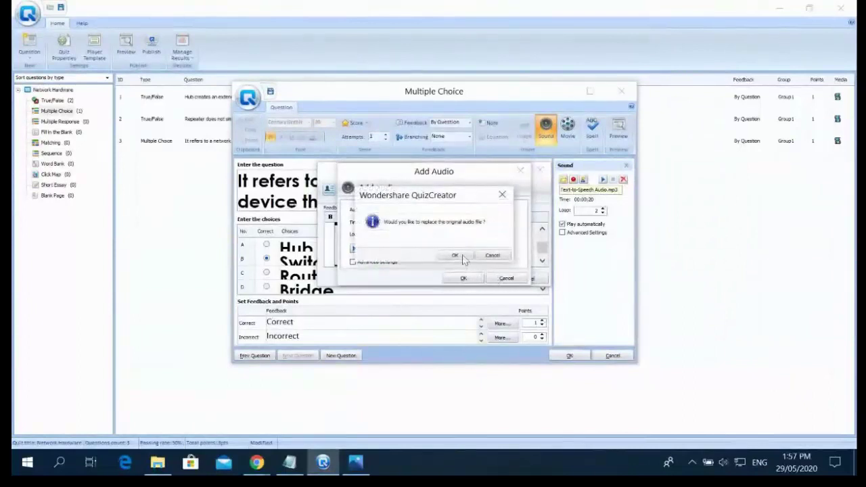
pyautogui.click(462, 257)
pyautogui.click(352, 248)
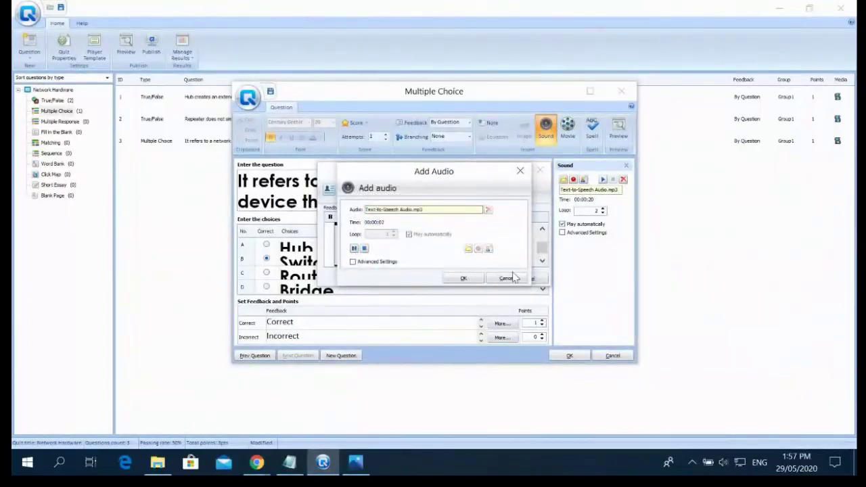
pyautogui.click(474, 279)
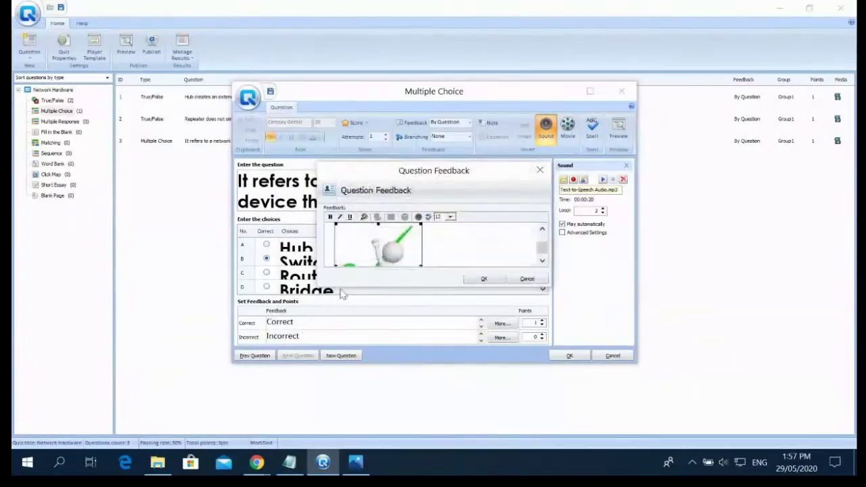
pyautogui.click(494, 281)
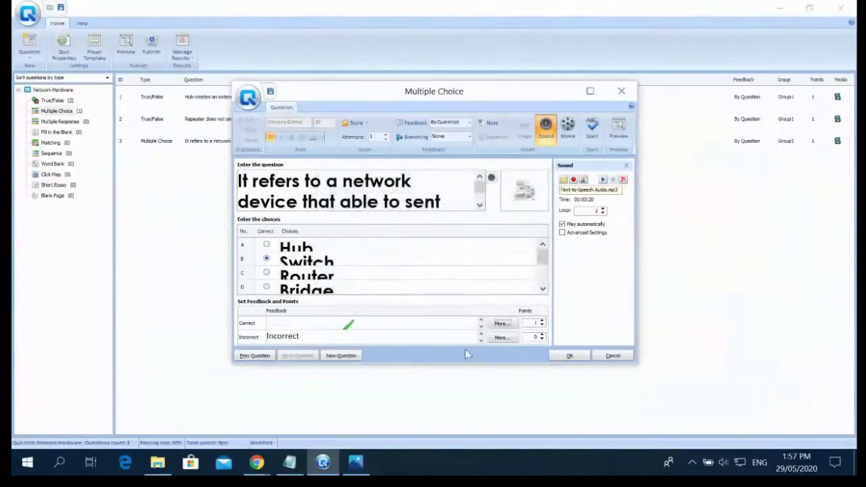
# Step: Replace the Incorrect feedback audio with text-to-speech, keeping its SORRY image, and confirm it
pyautogui.click(500, 338)
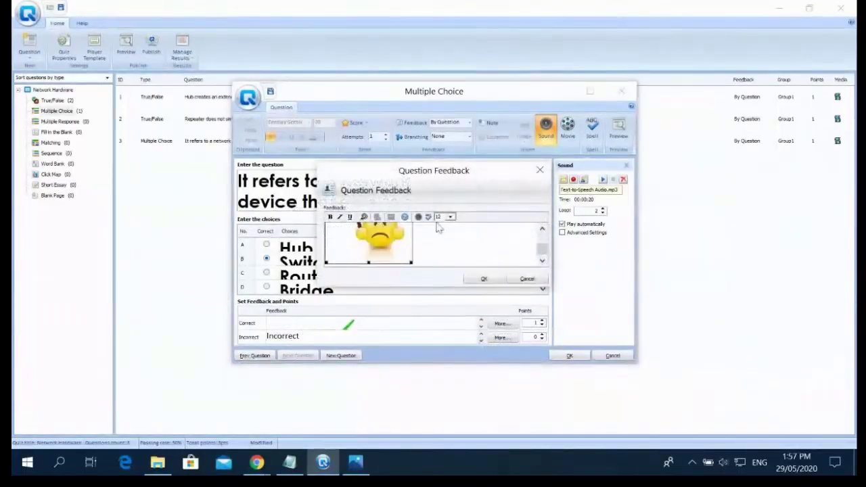
pyautogui.click(484, 279)
pyautogui.click(500, 338)
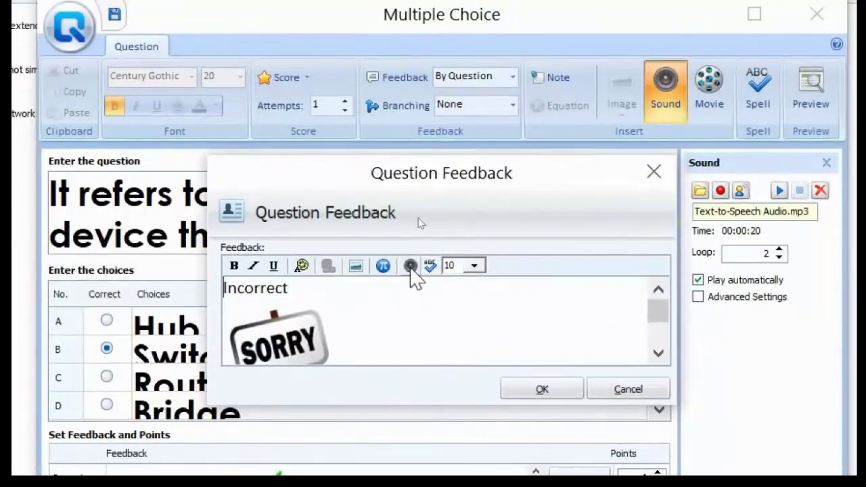
pyautogui.click(411, 266)
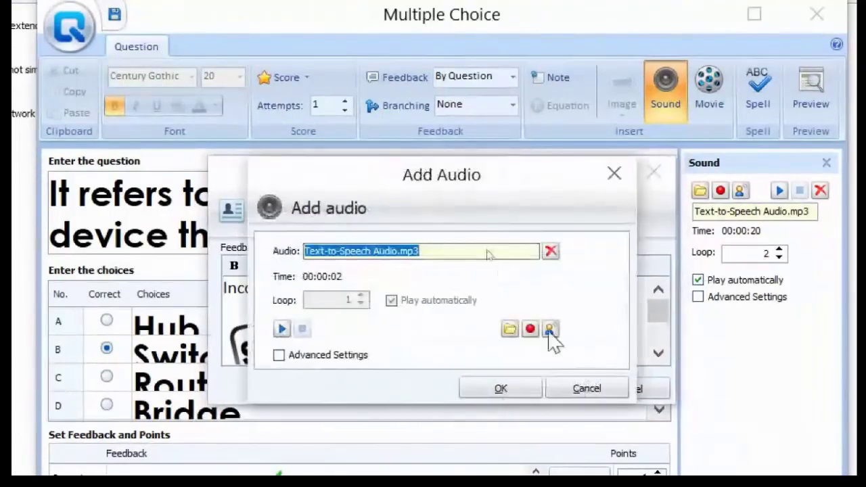
pyautogui.click(500, 388)
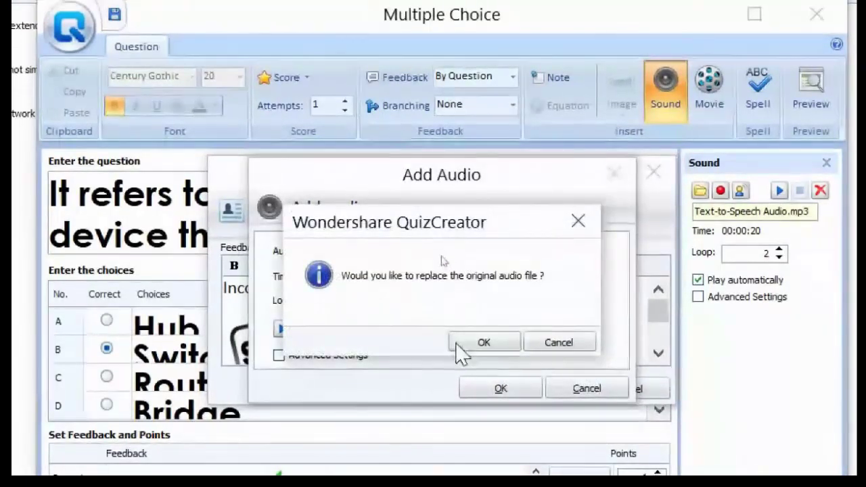
pyautogui.click(460, 344)
pyautogui.click(281, 329)
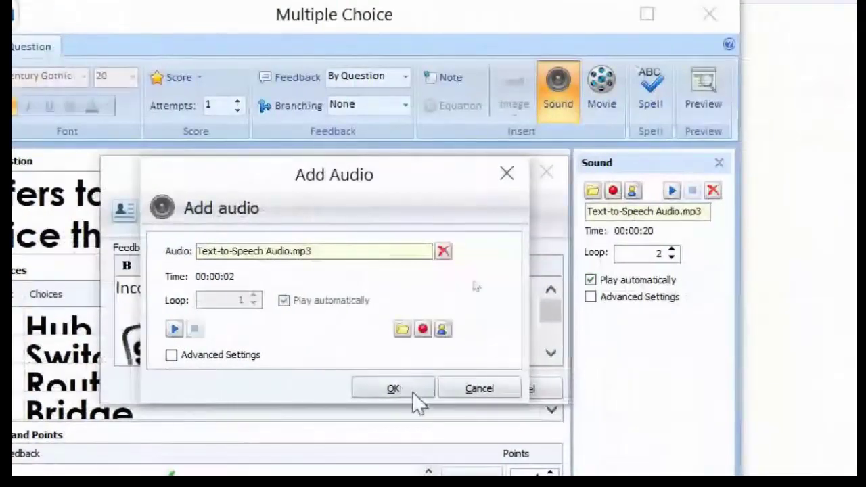
pyautogui.click(520, 390)
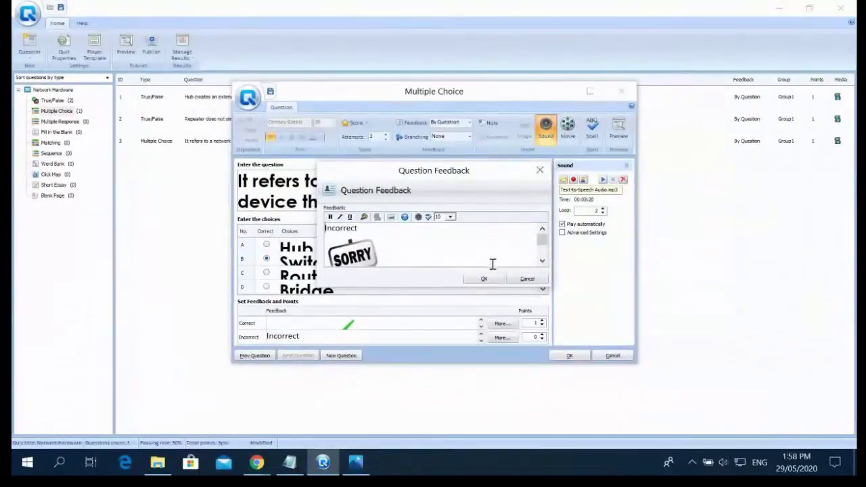
pyautogui.click(492, 278)
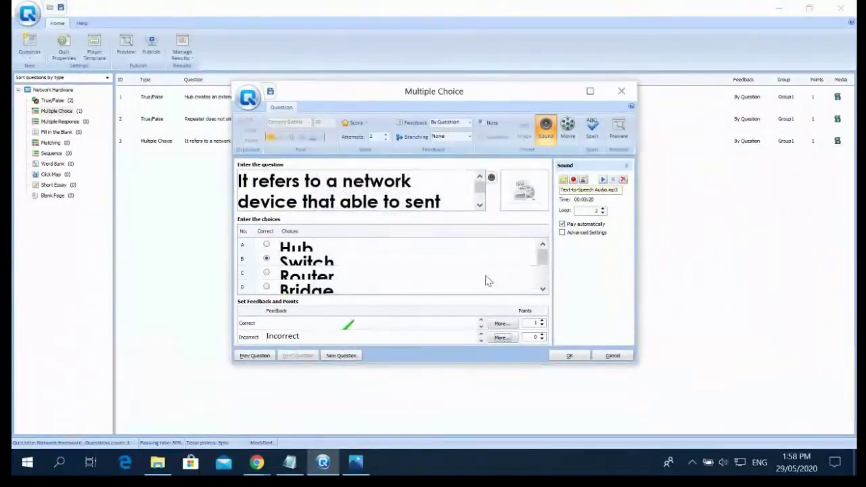
# Step: Save the switch question as question 4 and begin a blank Multiple Response question
pyautogui.click(560, 356)
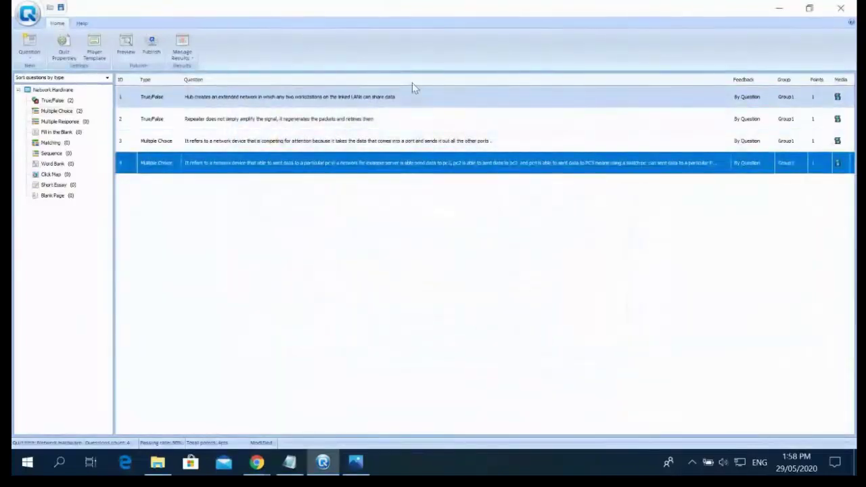
pyautogui.rightClick(79, 123)
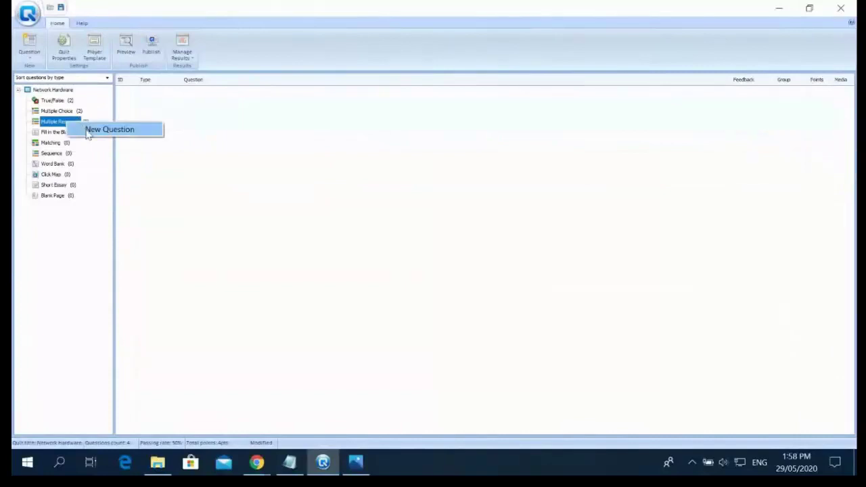
pyautogui.click(92, 130)
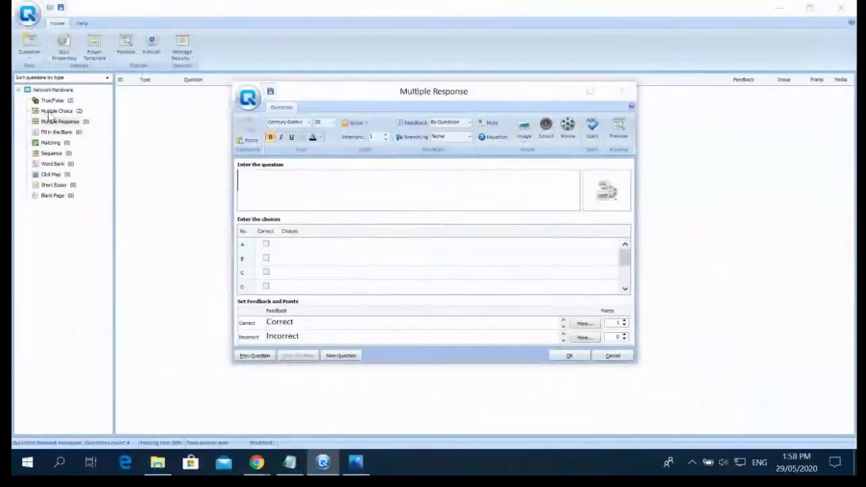
# Step: Discard the empty Multiple Response question, then edit question 4, entering 2, and save it
pyautogui.click(621, 91)
pyautogui.click(67, 112)
pyautogui.click(313, 127)
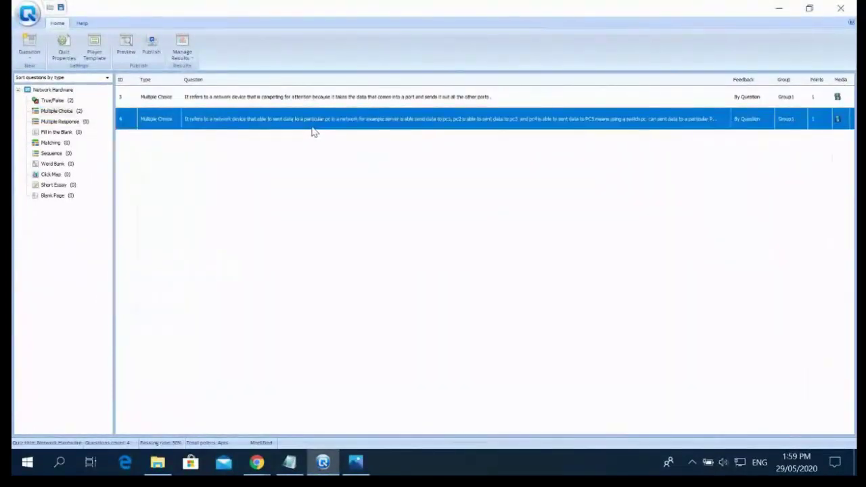
pyautogui.rightClick(314, 129)
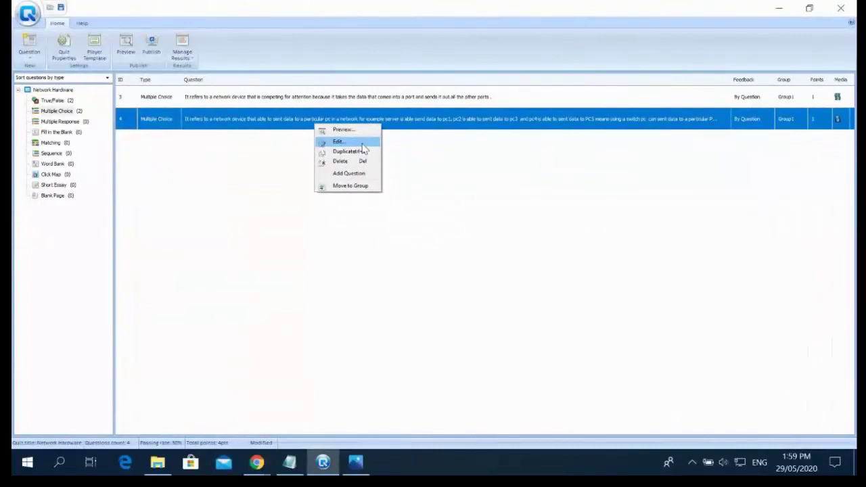
pyautogui.click(363, 144)
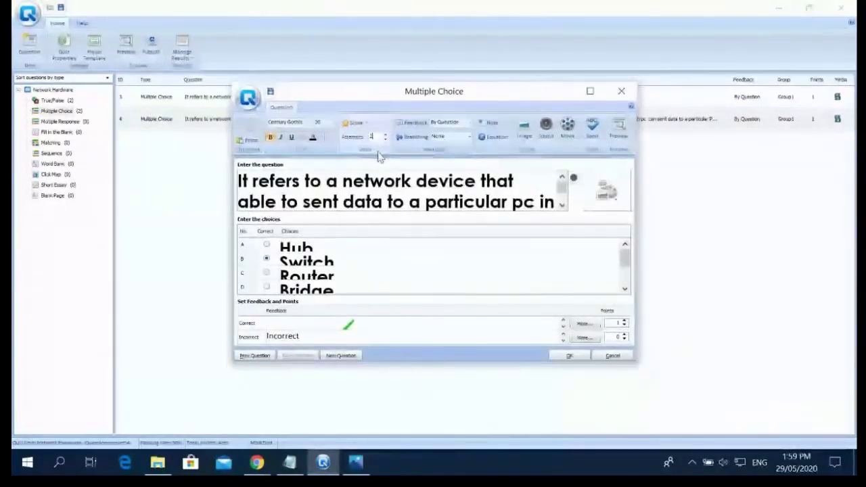
pyautogui.write('2')
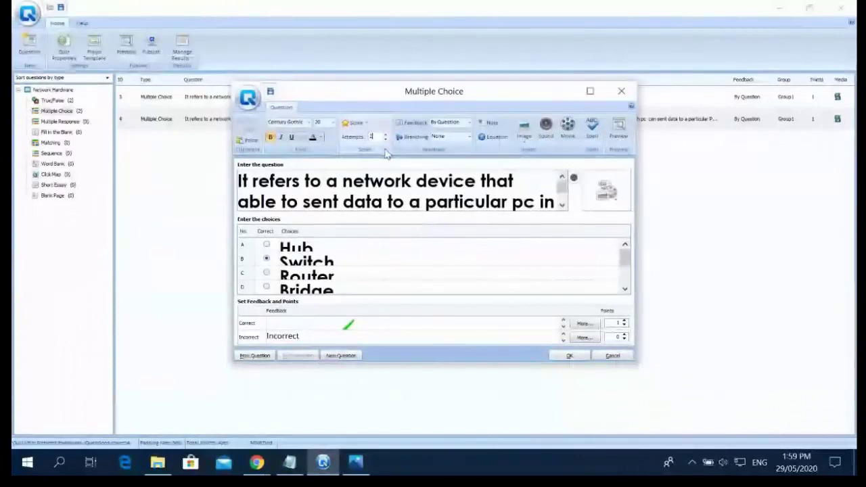
pyautogui.click(568, 355)
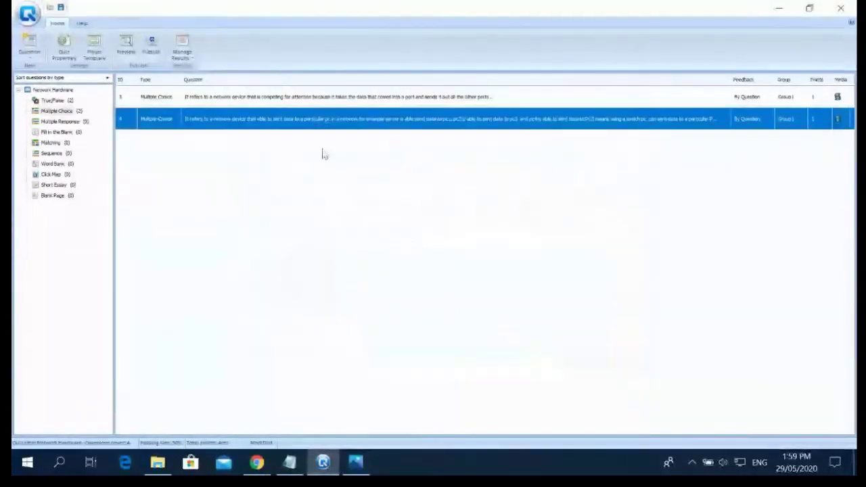
# Step: Open and close multiple choice question 3, then start a new Multiple Response question
pyautogui.click(401, 102)
pyautogui.rightClick(402, 100)
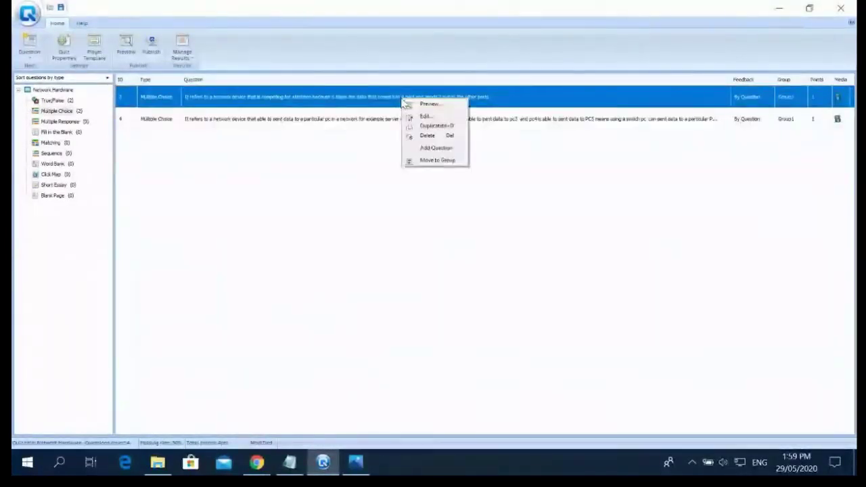
pyautogui.click(424, 117)
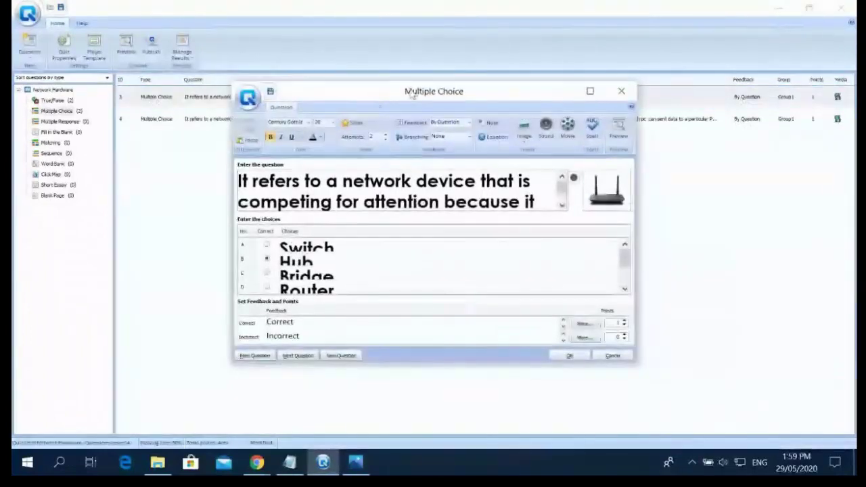
pyautogui.click(622, 92)
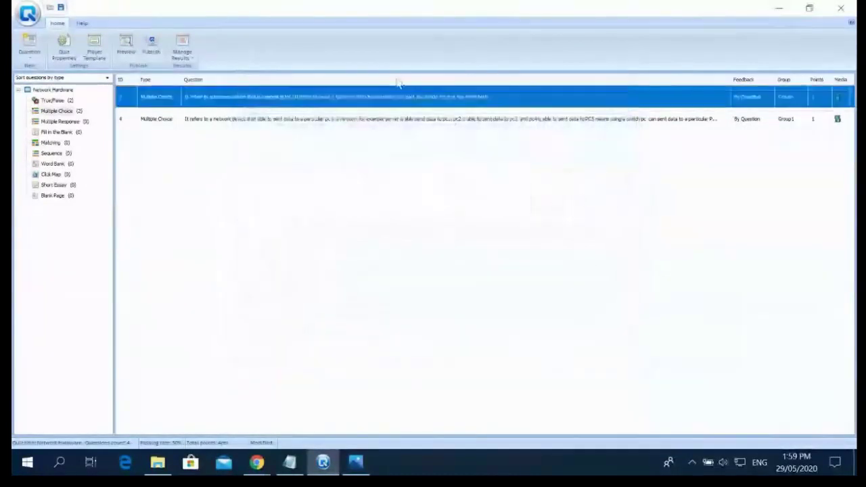
pyautogui.click(65, 123)
pyautogui.rightClick(68, 125)
pyautogui.click(87, 129)
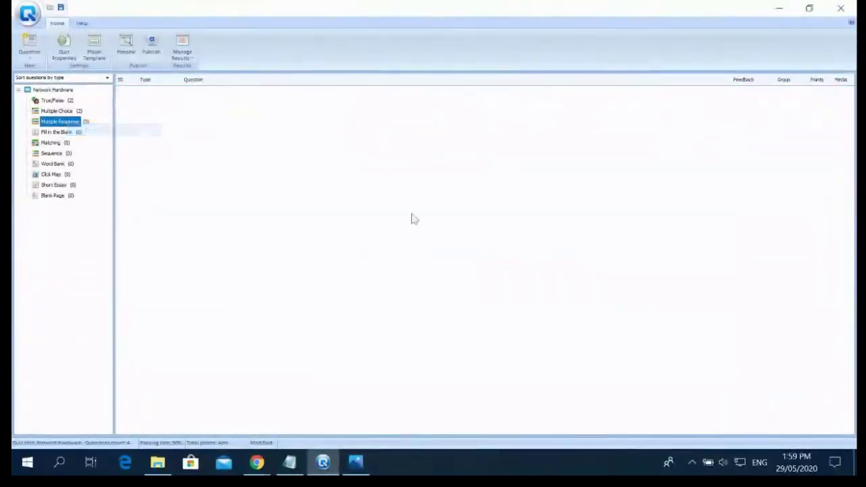
# Step: Paste the OSI Layer 1 networking-devices line from Notepad into the question box
pyautogui.click(385, 190)
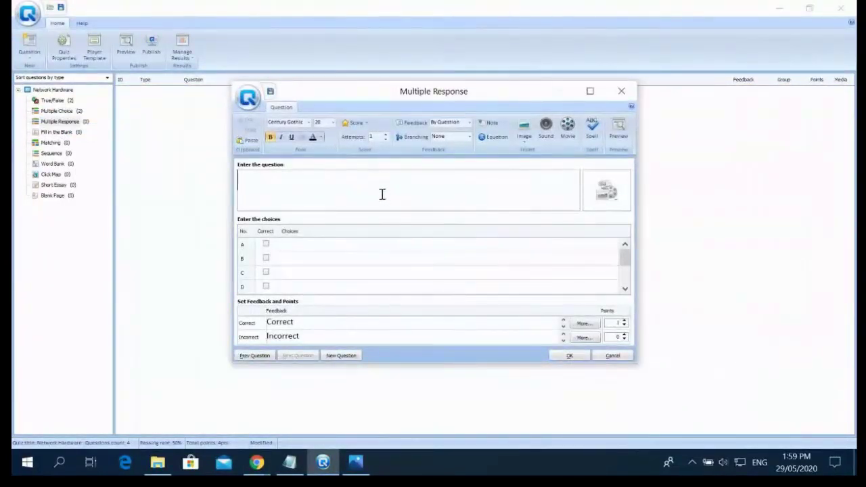
pyautogui.click(292, 462)
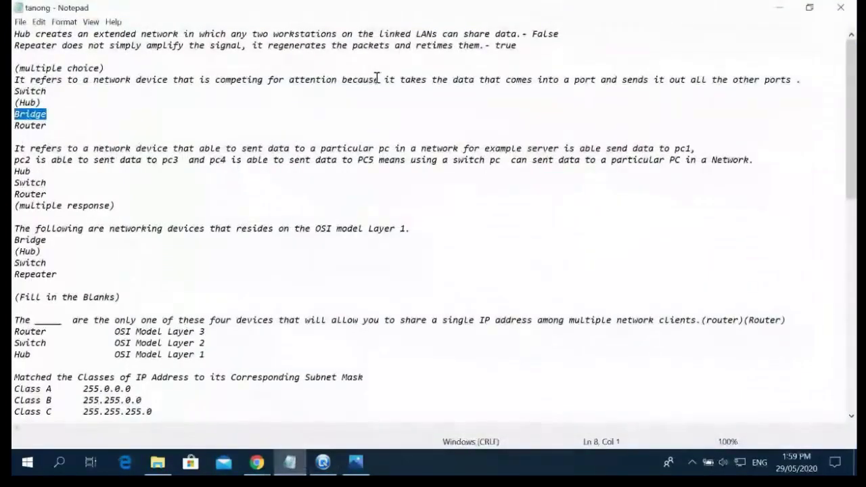
pyautogui.click(13, 224)
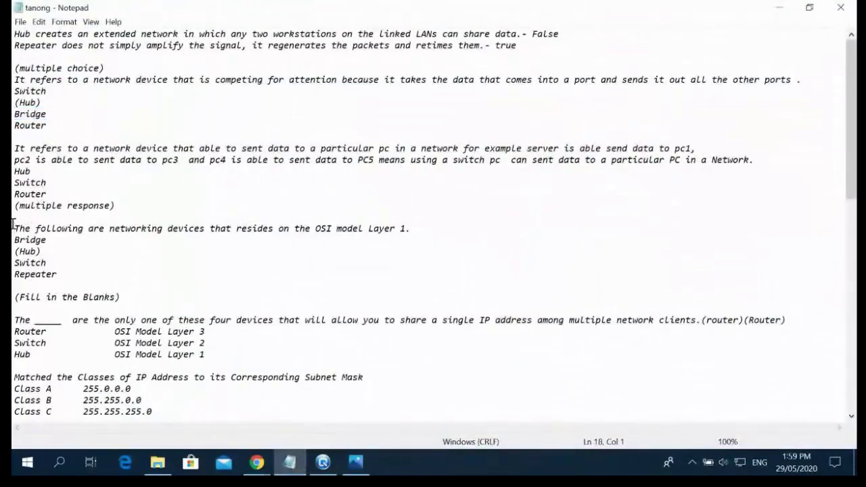
pyautogui.moveTo(14, 224); pyautogui.dragTo(437, 232)
pyautogui.hotkey('ctrl', 'c')
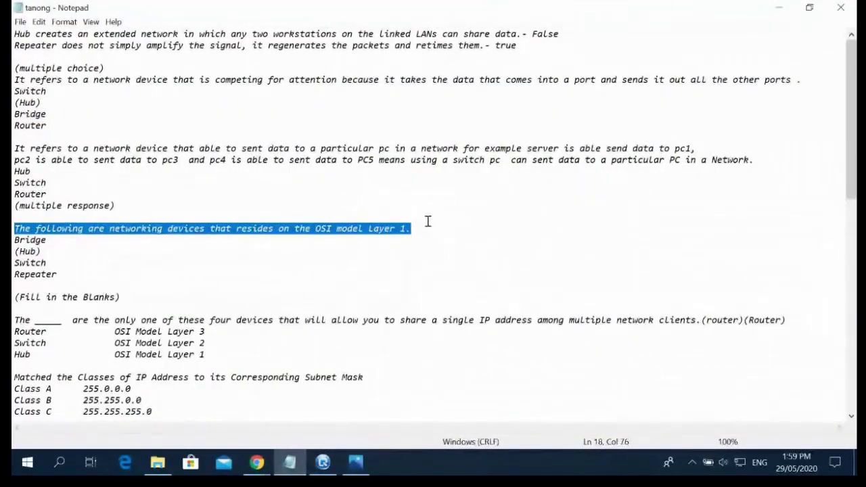
pyautogui.click(329, 471)
pyautogui.hotkey('ctrl', 'v')
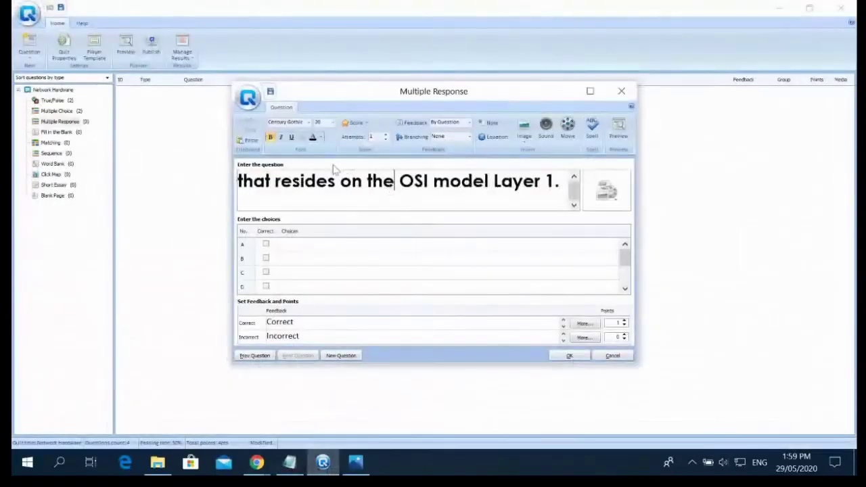
pyautogui.tripleClick(292, 190)
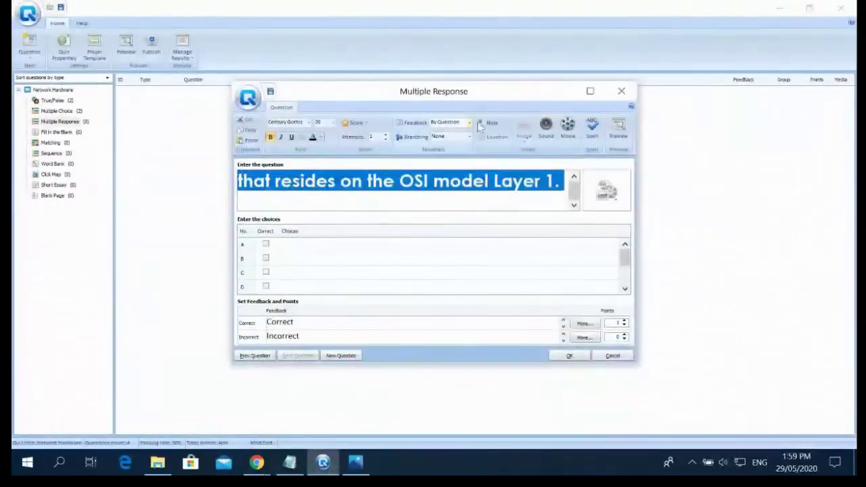
pyautogui.click(545, 128)
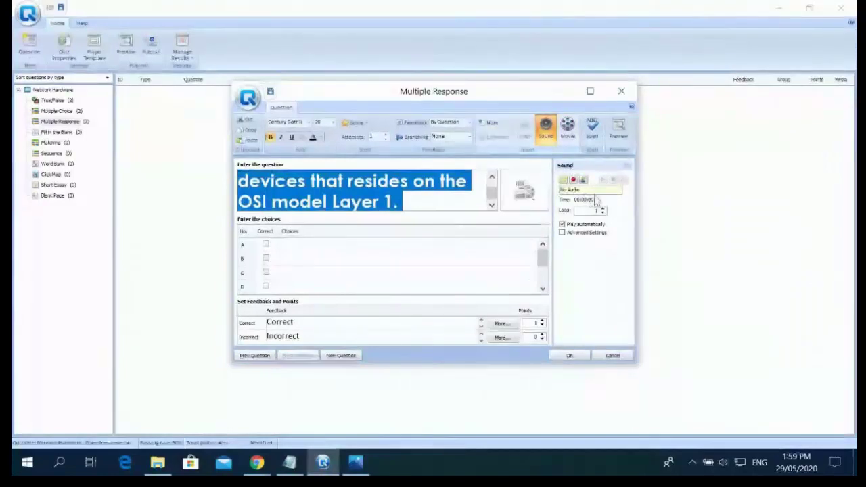
# Step: Generate a text-to-speech clip of the Layer 1 question and play it back
pyautogui.click(584, 180)
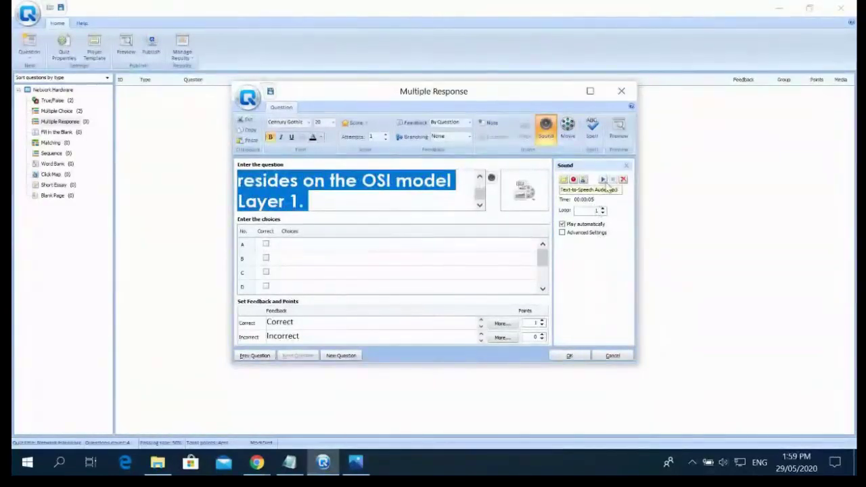
pyautogui.click(607, 181)
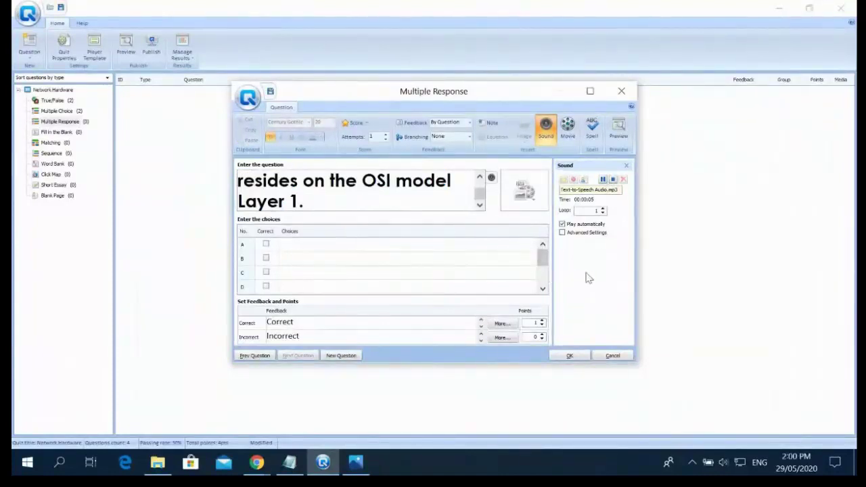
pyautogui.click(372, 246)
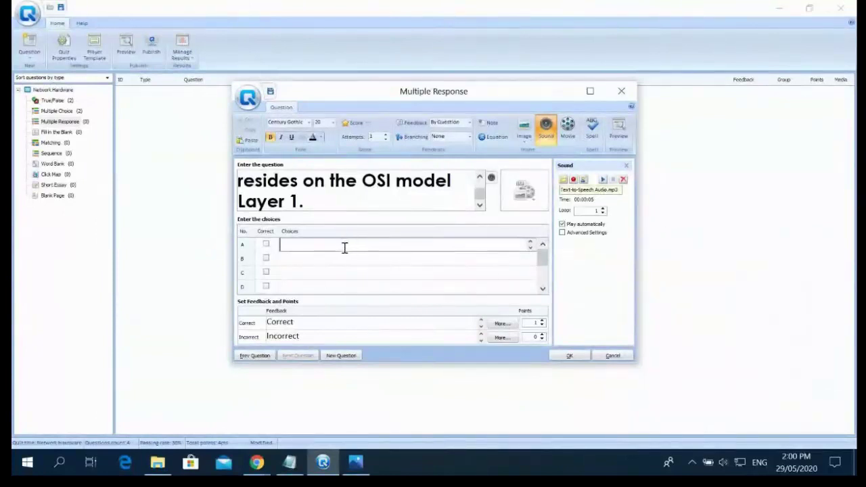
# Step: Copy Hub from the Notepad notes into choice A
pyautogui.click(289, 461)
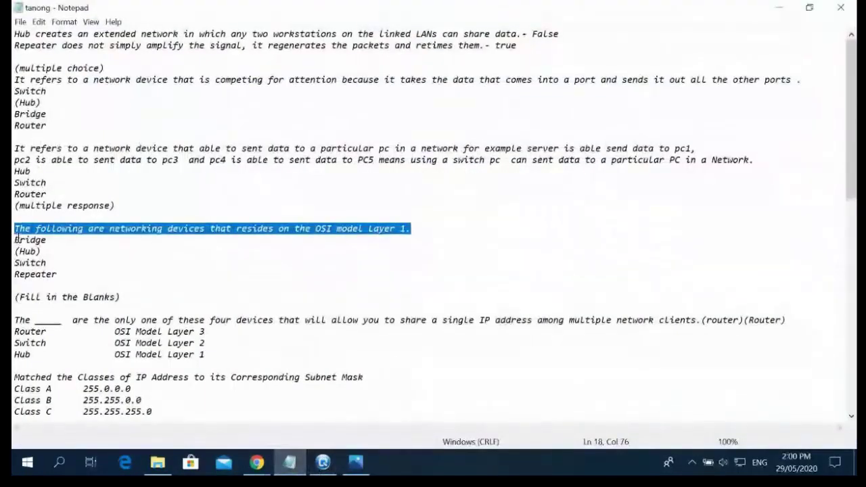
pyautogui.moveTo(13, 244); pyautogui.dragTo(51, 242)
pyautogui.click(101, 264)
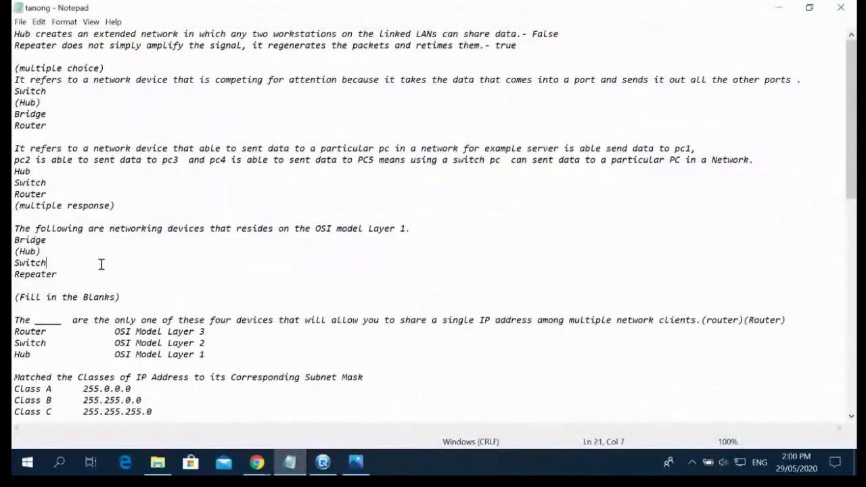
pyautogui.moveTo(31, 171); pyautogui.dragTo(13, 173)
pyautogui.hotkey('ctrl', 'c')
pyautogui.click(290, 464)
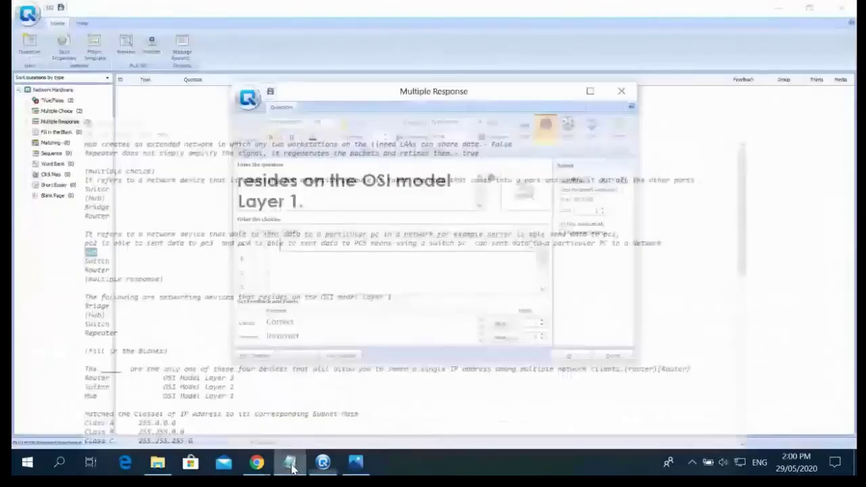
pyautogui.hotkey('ctrl', 'v')
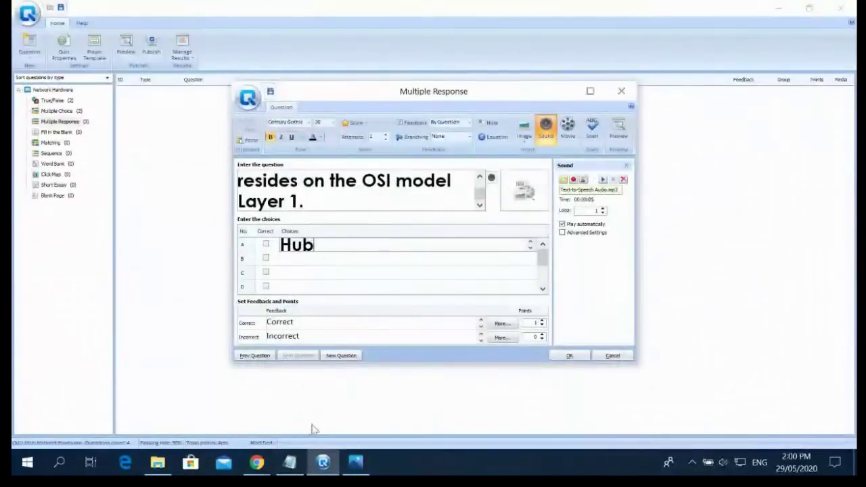
# Step: Replace choice A with Bridge copied from Notepad
pyautogui.click(290, 464)
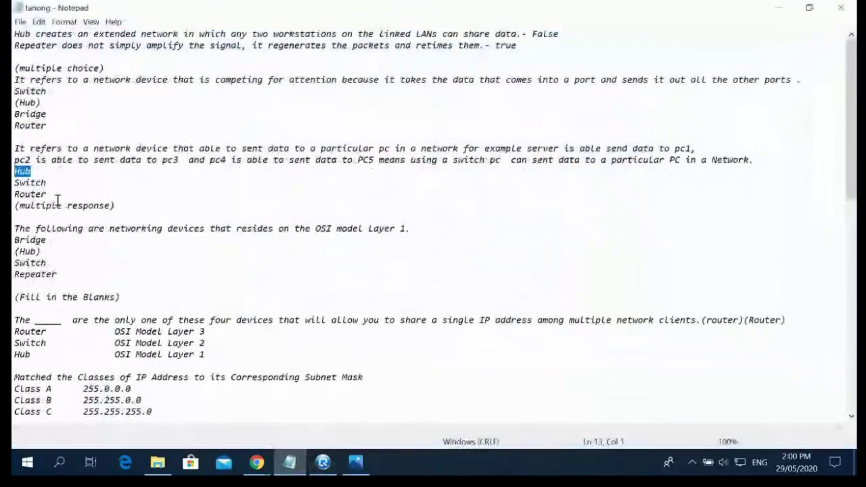
pyautogui.click(15, 195)
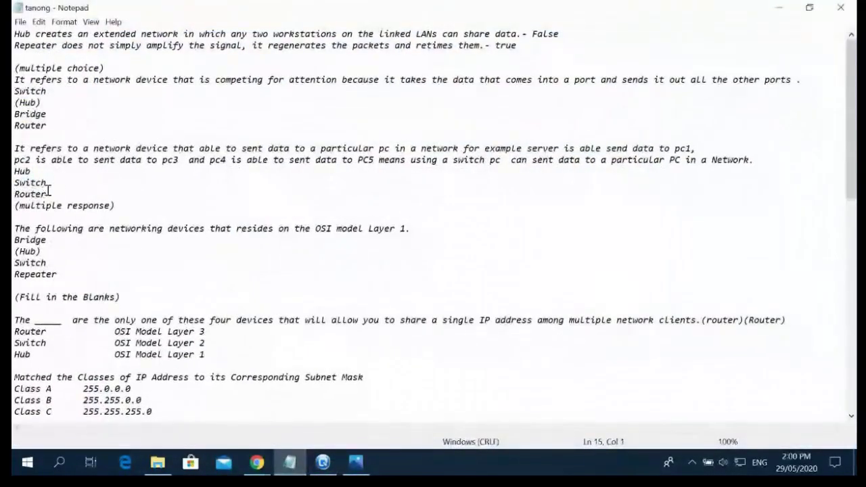
pyautogui.moveTo(49, 184); pyautogui.dragTo(14, 171)
pyautogui.click(87, 238)
pyautogui.keyDown('shift'); pyautogui.click(13, 228); pyautogui.keyUp('shift')
pyautogui.keyDown('shift'); pyautogui.click(13, 240); pyautogui.keyUp('shift')
pyautogui.hotkey('ctrl', 'c')
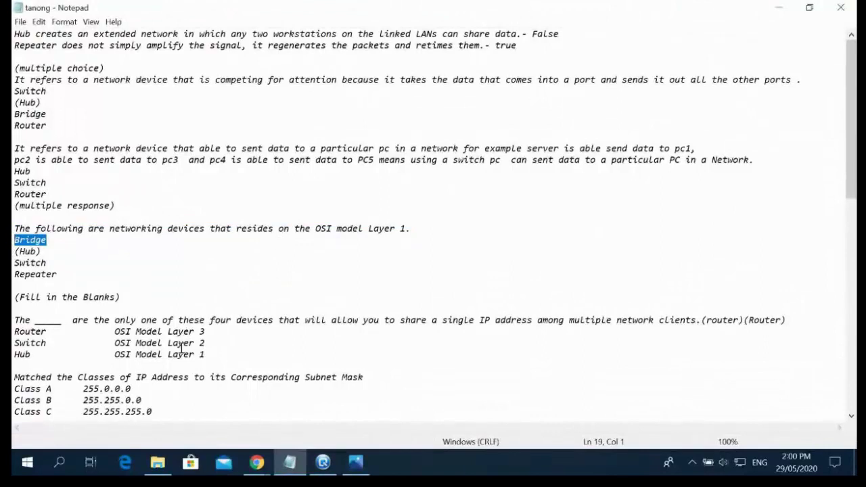
pyautogui.click(323, 462)
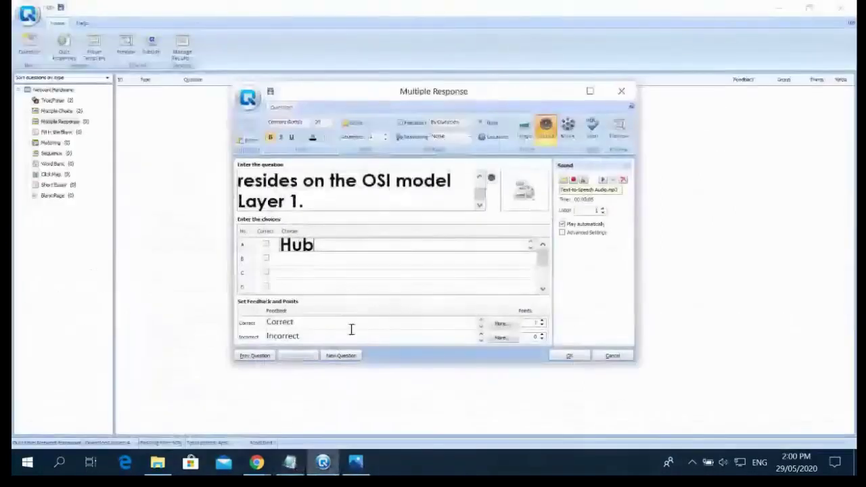
pyautogui.moveTo(331, 247); pyautogui.dragTo(268, 246)
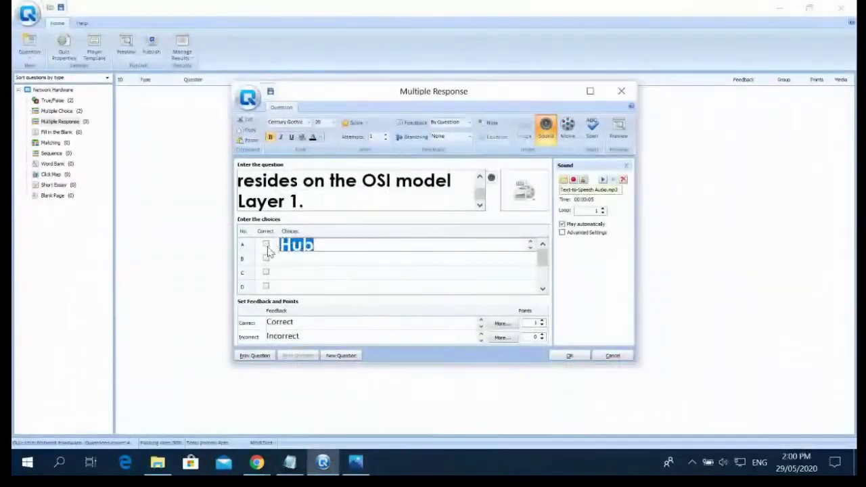
pyautogui.hotkey('ctrl', 'v')
# Step: Fill choice B with (Hub) and choice C with Switch from the Notepad notes
pyautogui.click(290, 462)
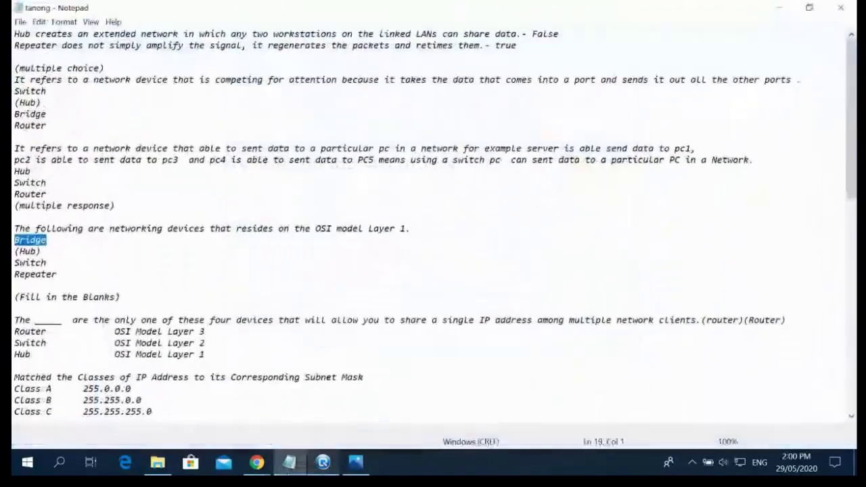
pyautogui.moveTo(46, 252); pyautogui.dragTo(12, 255)
pyautogui.hotkey('ctrl', 'c')
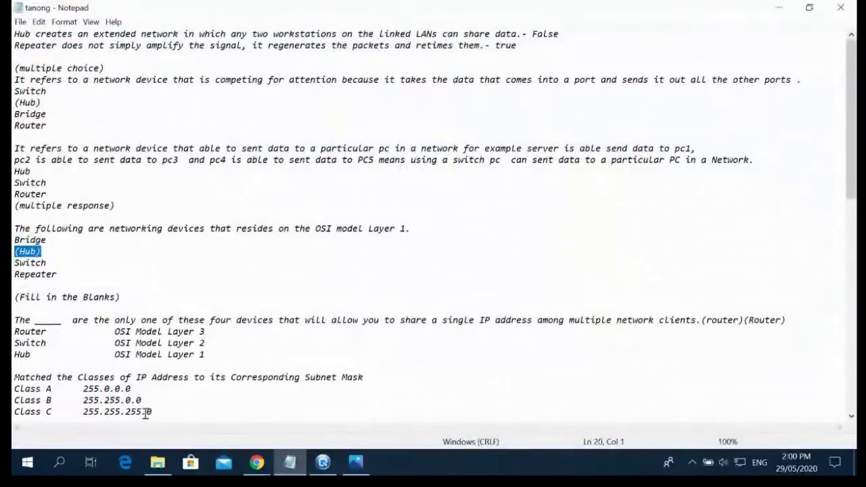
pyautogui.click(322, 462)
pyautogui.click(310, 262)
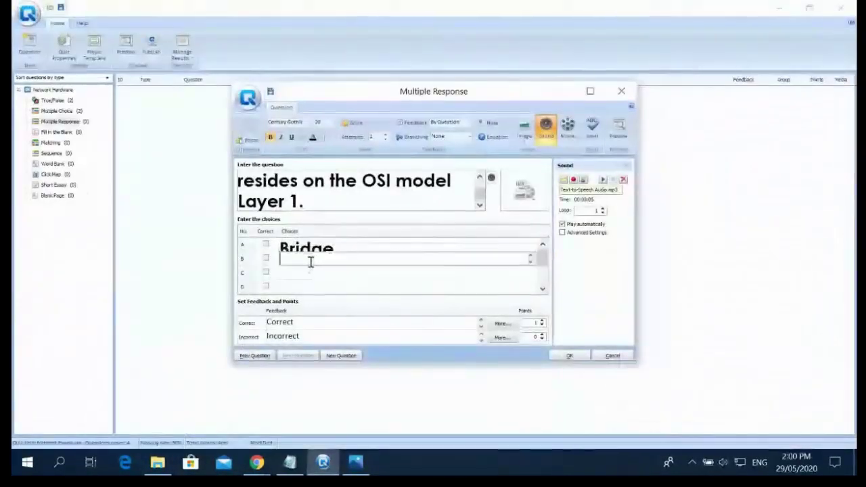
pyautogui.hotkey('ctrl', 'v')
pyautogui.click(290, 462)
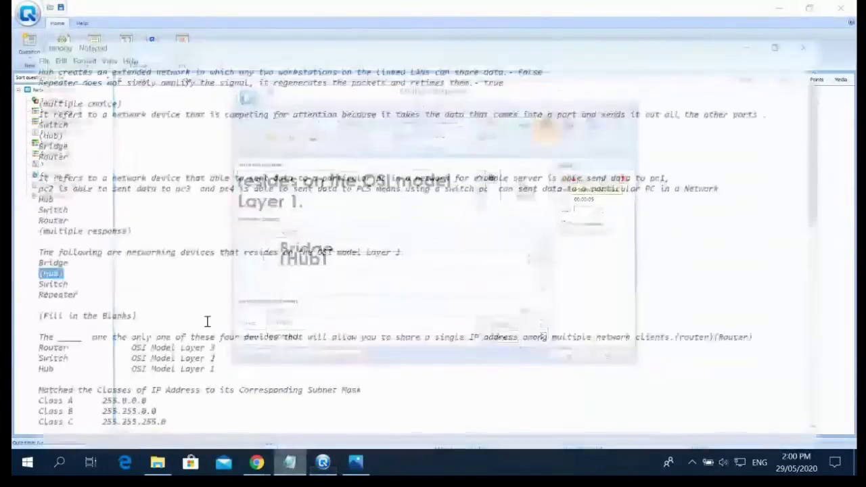
pyautogui.moveTo(47, 264); pyautogui.dragTo(13, 265)
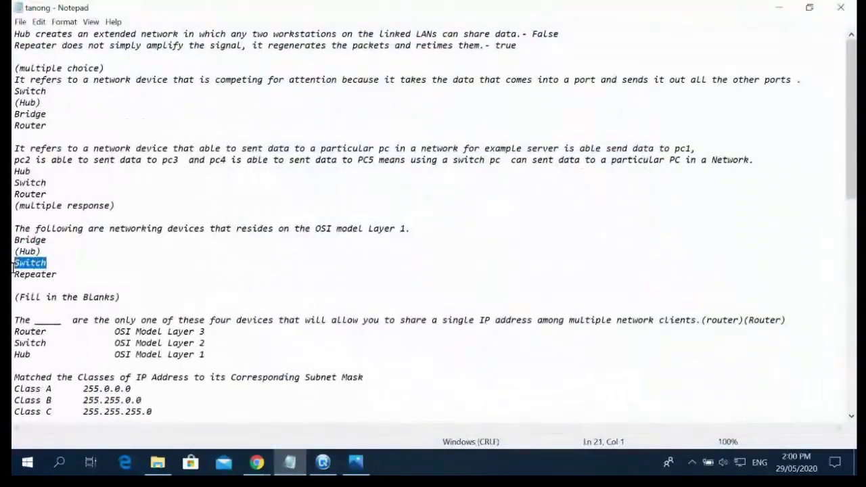
pyautogui.click(322, 462)
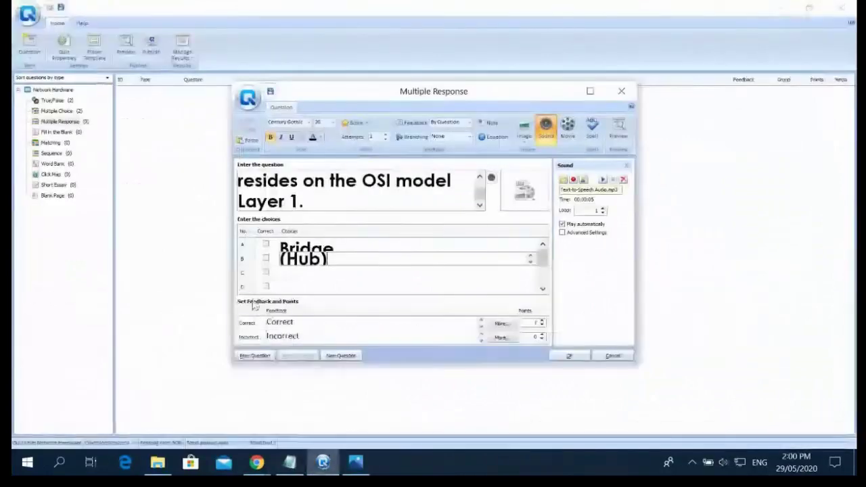
pyautogui.click(291, 276)
pyautogui.write('Switch')
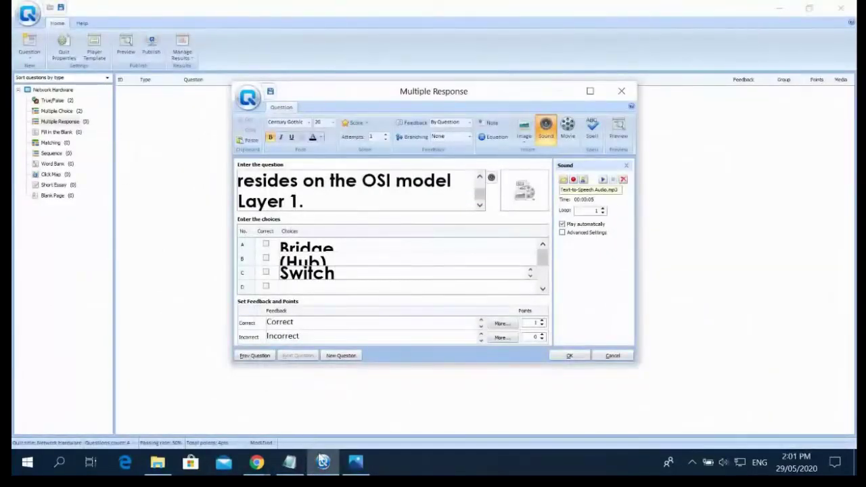
# Step: Select Repeater in Notepad and place the caret in choice D
pyautogui.click(289, 462)
pyautogui.moveTo(57, 275); pyautogui.dragTo(12, 281)
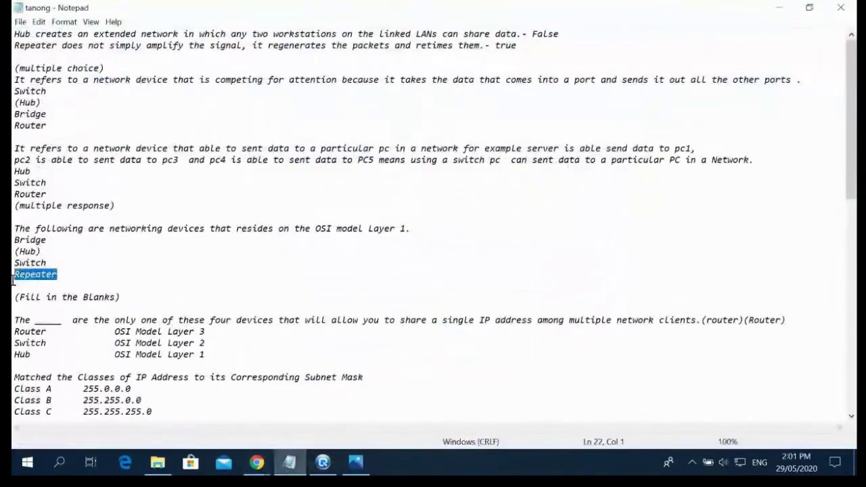
pyautogui.click(290, 462)
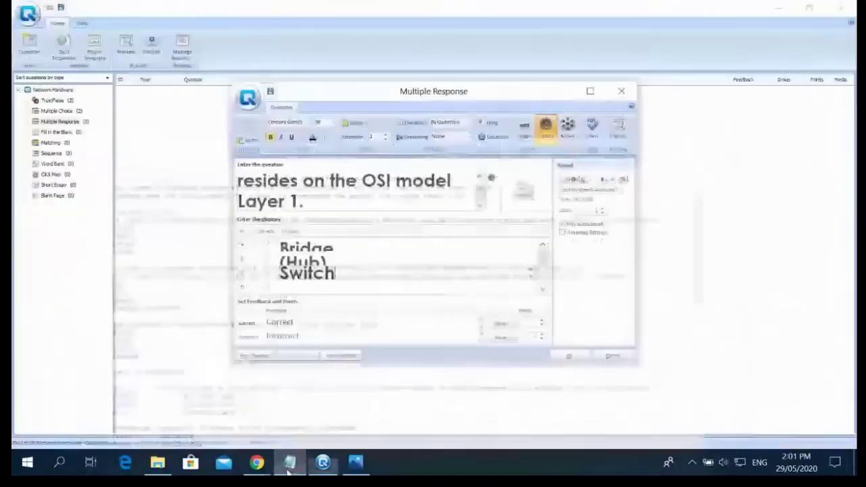
pyautogui.click(317, 287)
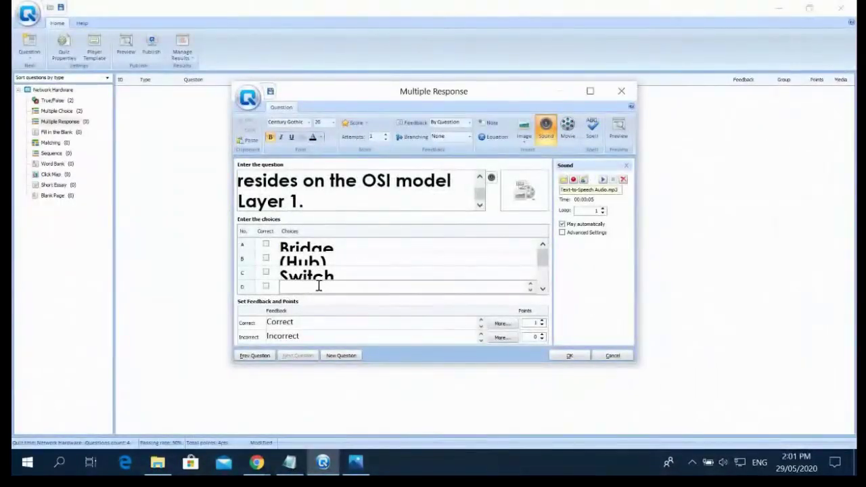
pyautogui.scroll(-1, 326, 268)
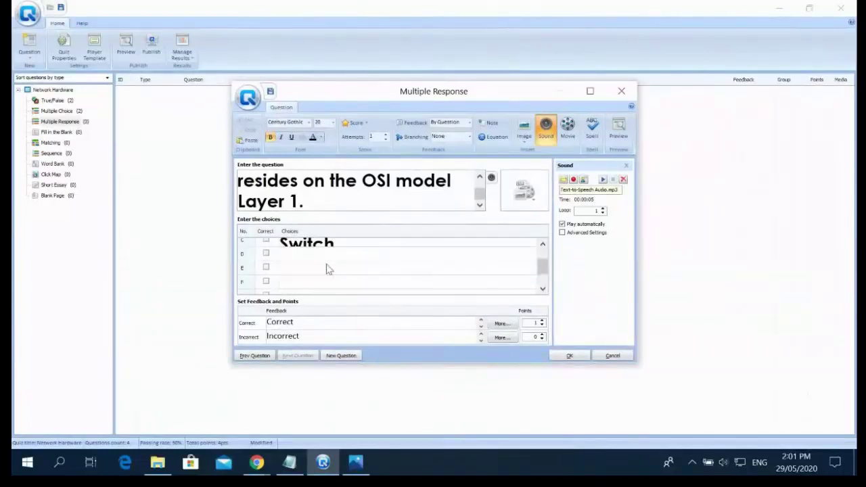
pyautogui.click(297, 254)
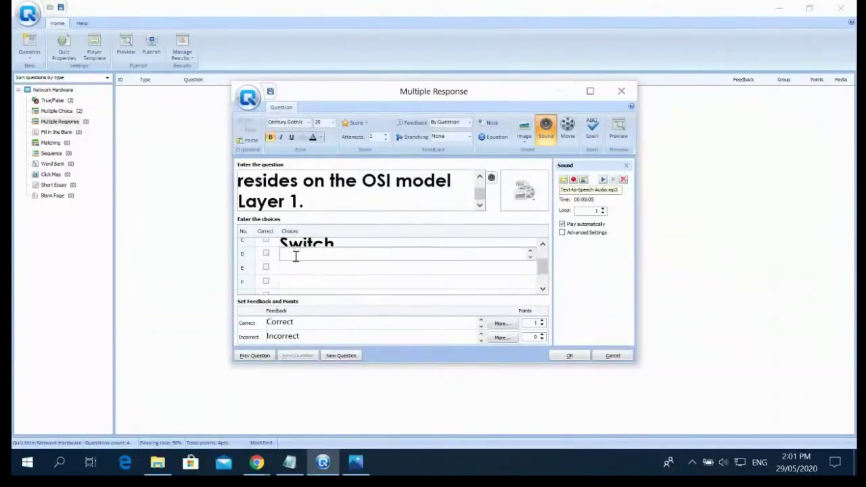
pyautogui.scroll(1, 331, 261)
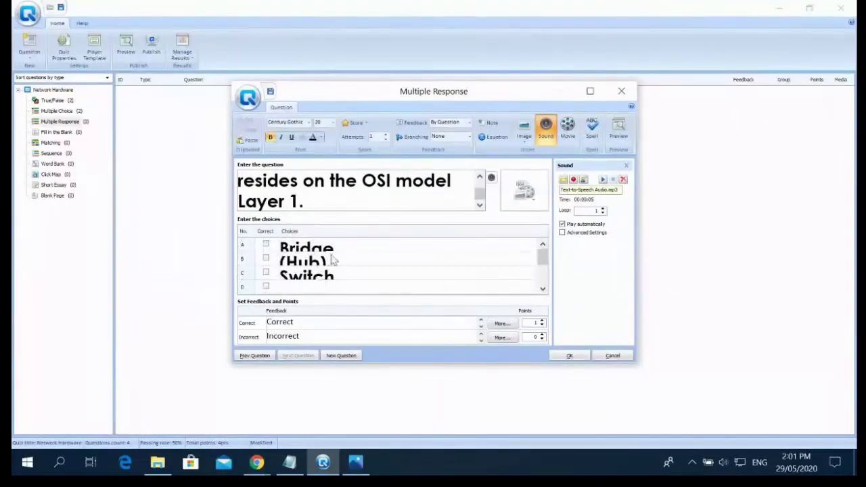
pyautogui.click(300, 284)
pyautogui.click(321, 291)
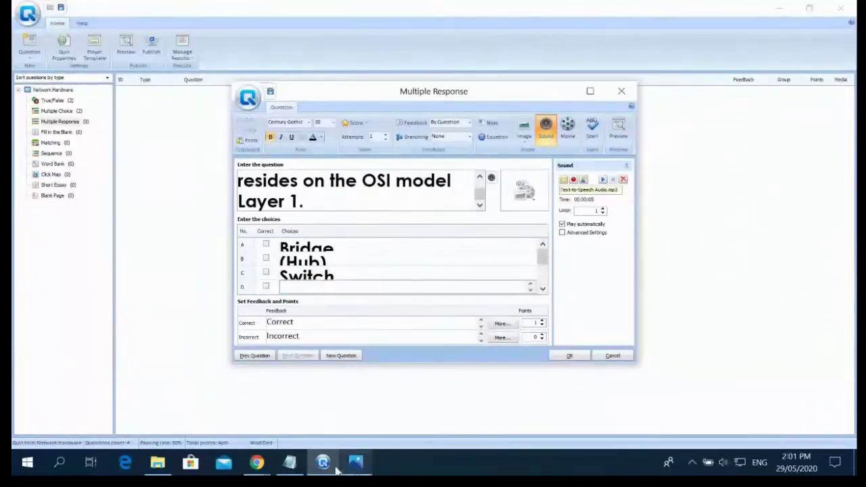
# Step: Paste Repeater from Notepad into choice D
pyautogui.click(289, 462)
pyautogui.moveTo(61, 275); pyautogui.dragTo(12, 284)
pyautogui.hotkey('ctrl', 'c')
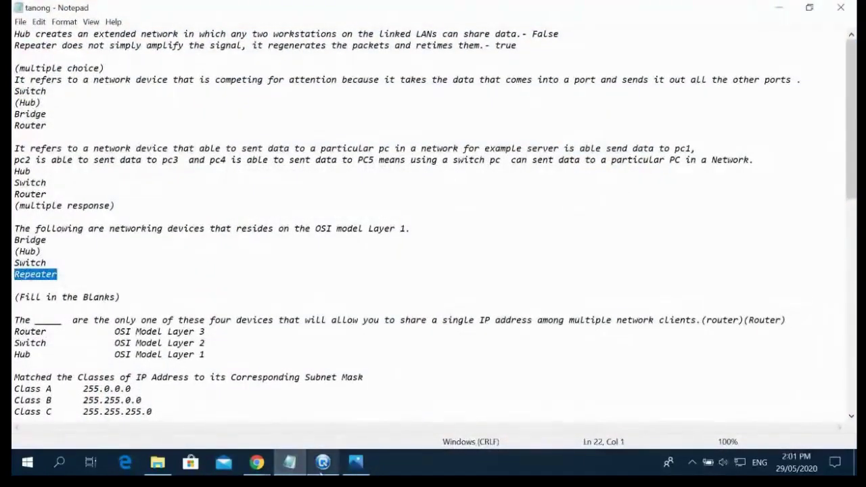
pyautogui.click(322, 462)
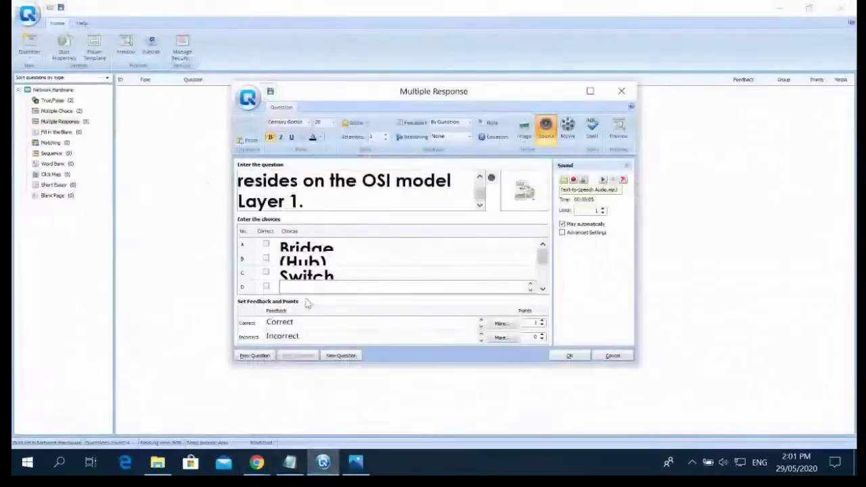
pyautogui.hotkey('ctrl', 'v')
# Step: Delete the brackets around (Hub) so choice B reads Hub
pyautogui.click(342, 260)
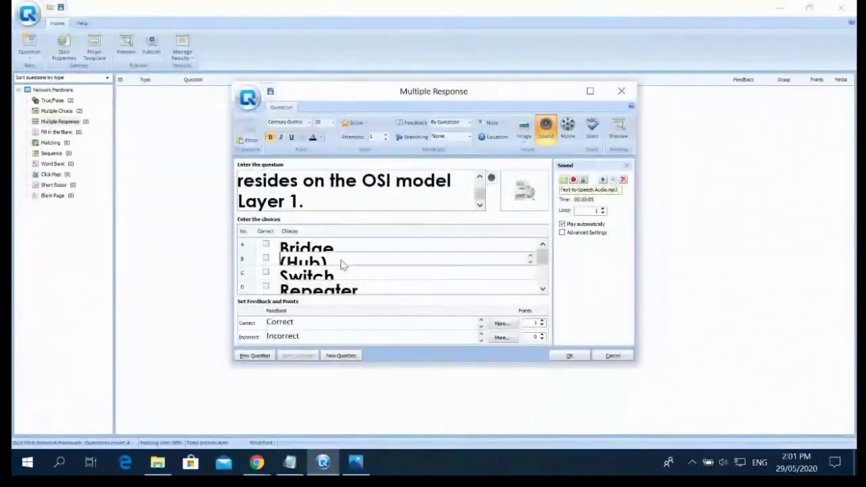
pyautogui.press('BackSpace')
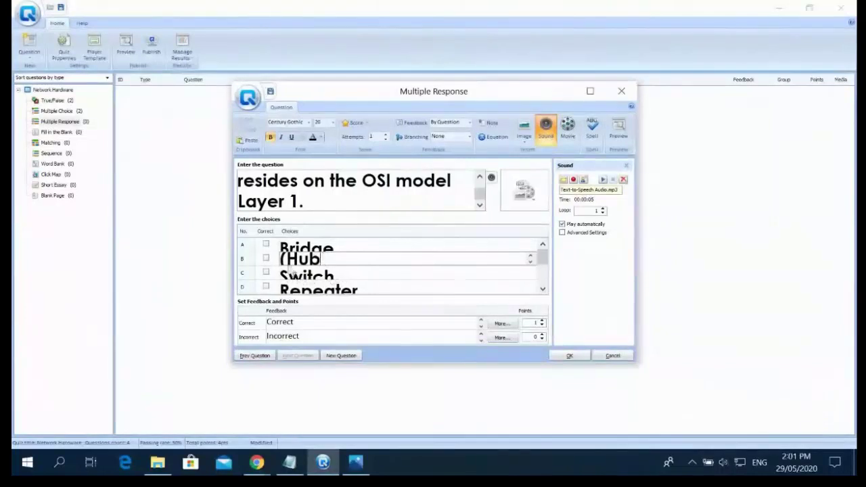
pyautogui.click(289, 263)
pyautogui.press('BackSpace')
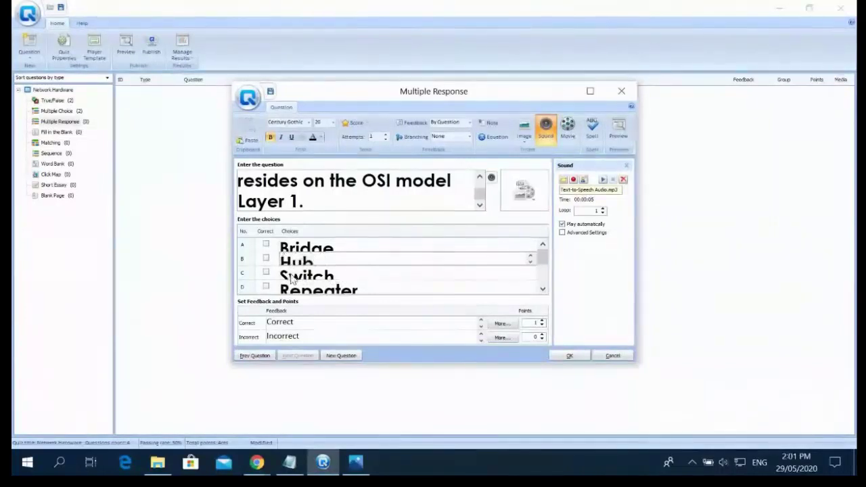
pyautogui.scroll(-1, 367, 280)
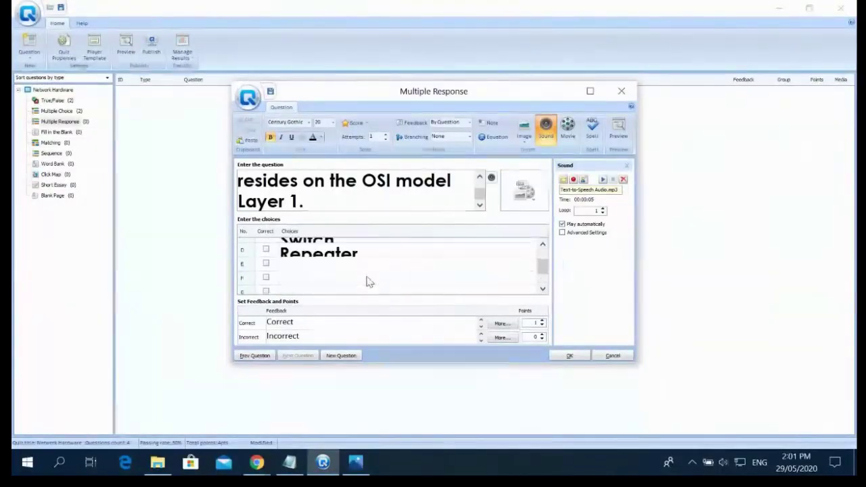
pyautogui.scroll(1, 364, 276)
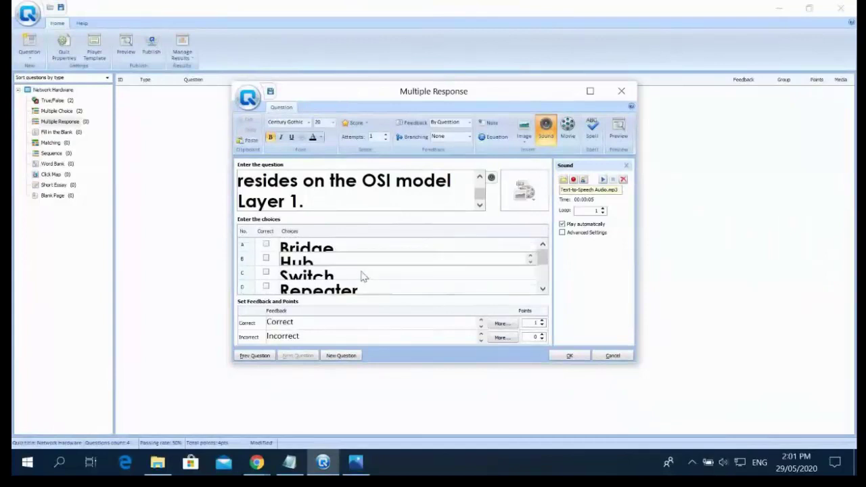
pyautogui.click(270, 250)
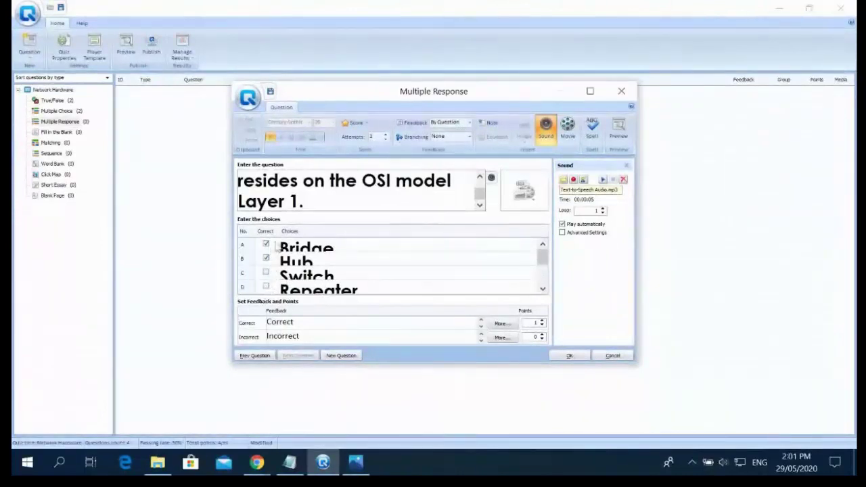
# Step: Keep feedback By Question and switch scoring to By Answer, giving Bridge and Hub 1 point each
pyautogui.click(457, 124)
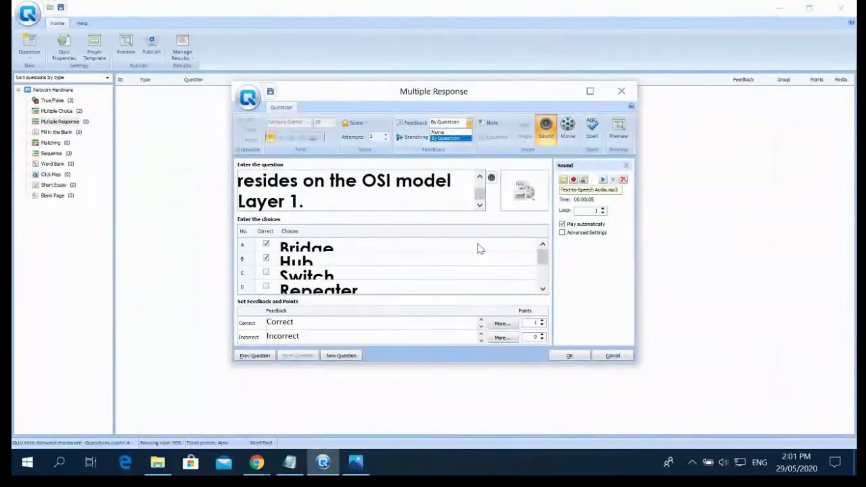
pyautogui.click(458, 139)
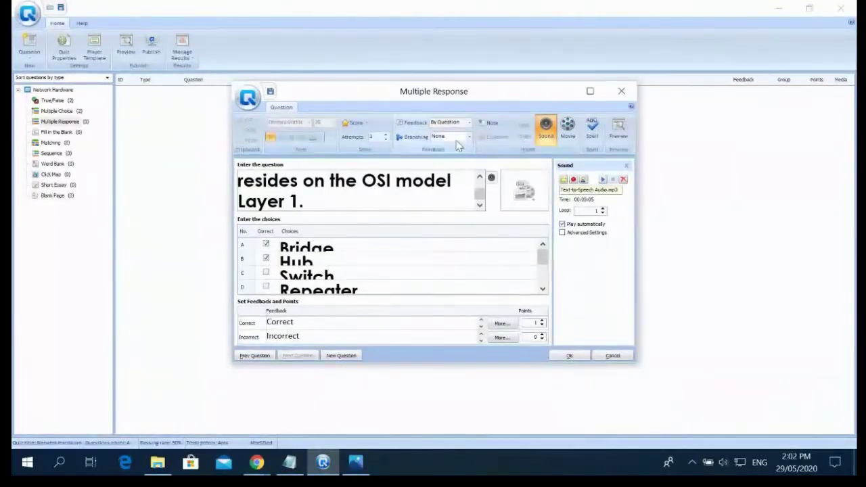
pyautogui.click(371, 125)
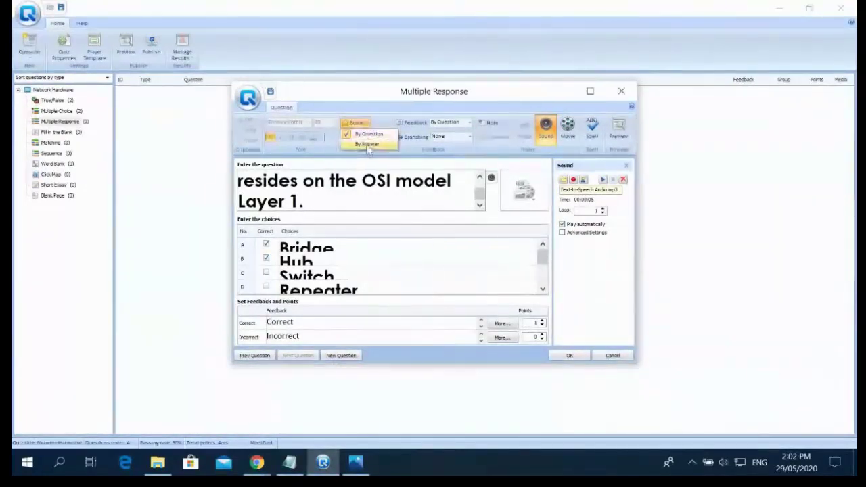
pyautogui.click(368, 145)
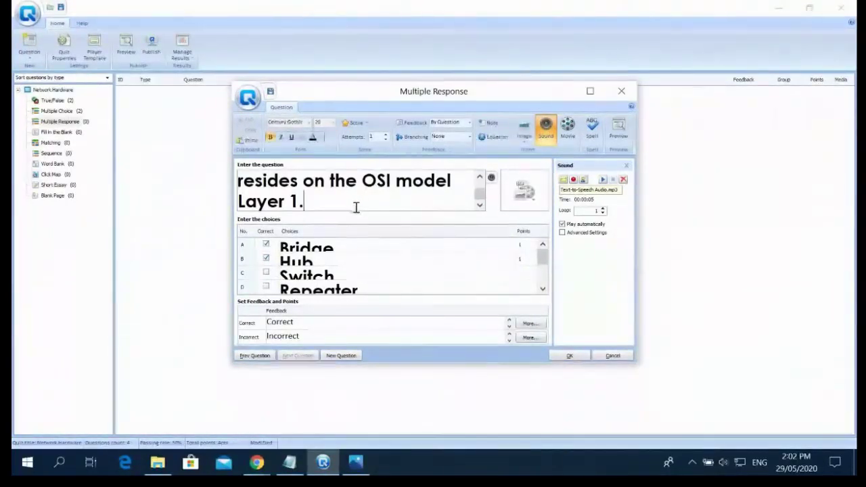
# Step: Confirm the Correct and Incorrect feedback, then save the question as question 5 and start another
pyautogui.click(394, 201)
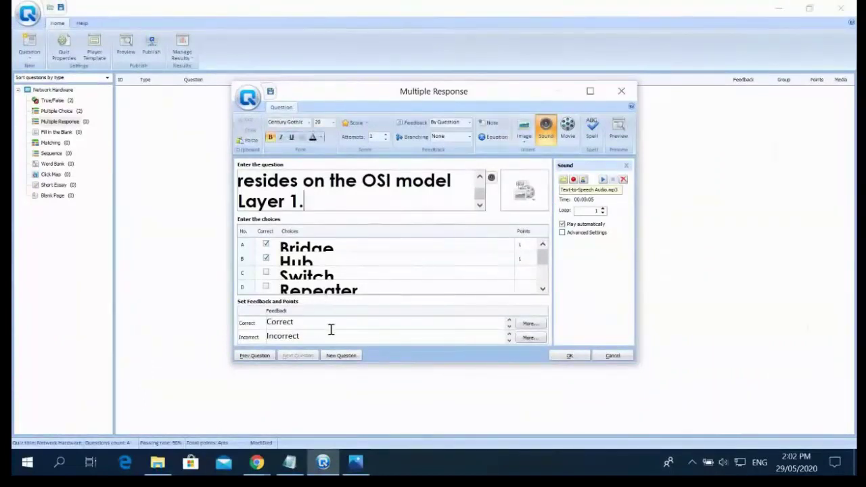
pyautogui.click(528, 326)
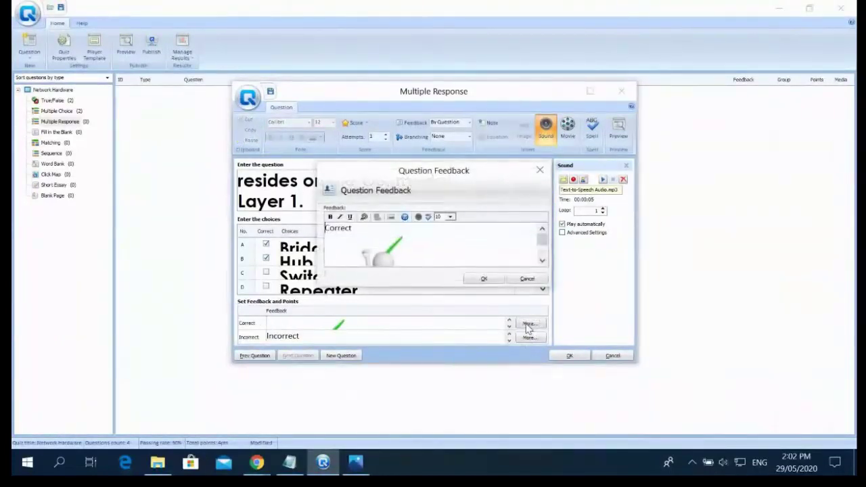
pyautogui.click(484, 280)
pyautogui.click(528, 337)
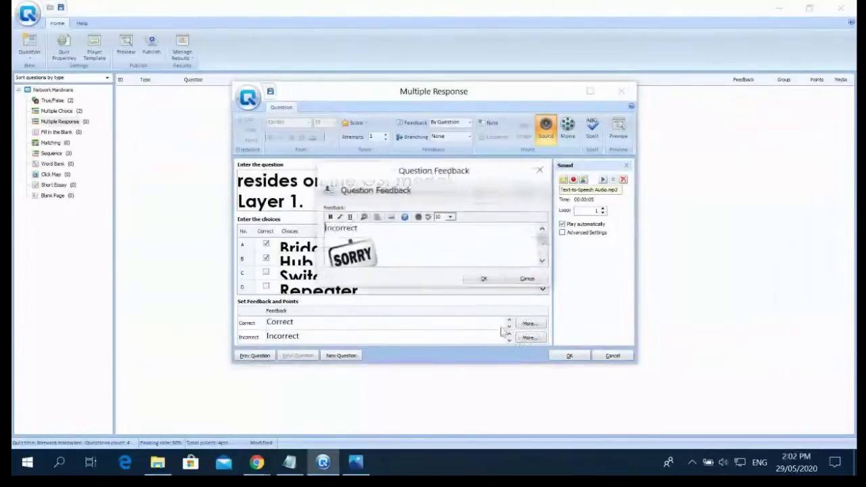
pyautogui.click(483, 282)
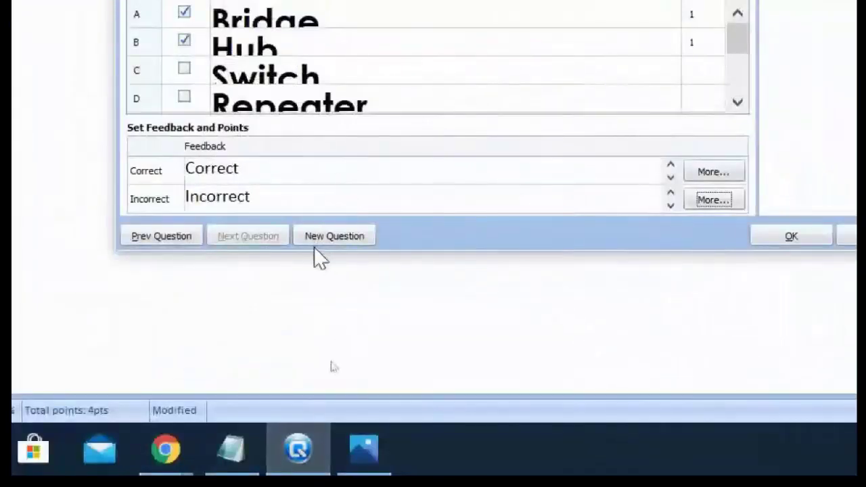
pyautogui.click(329, 241)
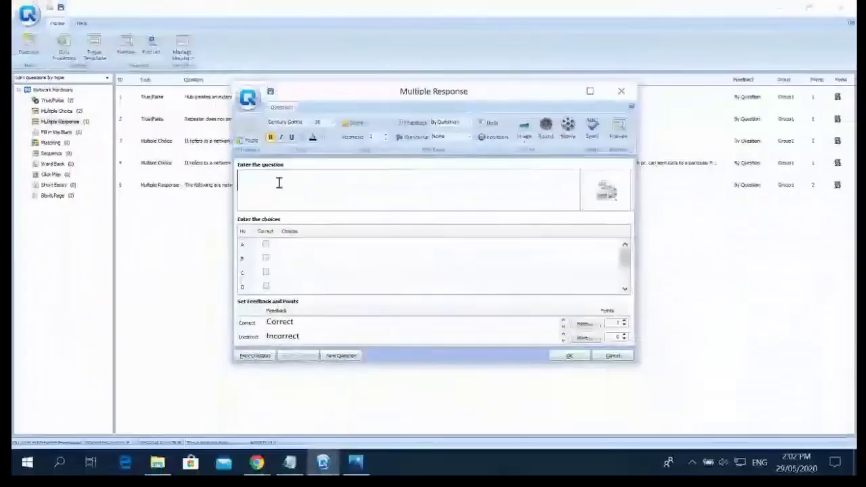
# Step: Close the blank Multiple Response editor and select question 5 in the quiz list
pyautogui.click(291, 466)
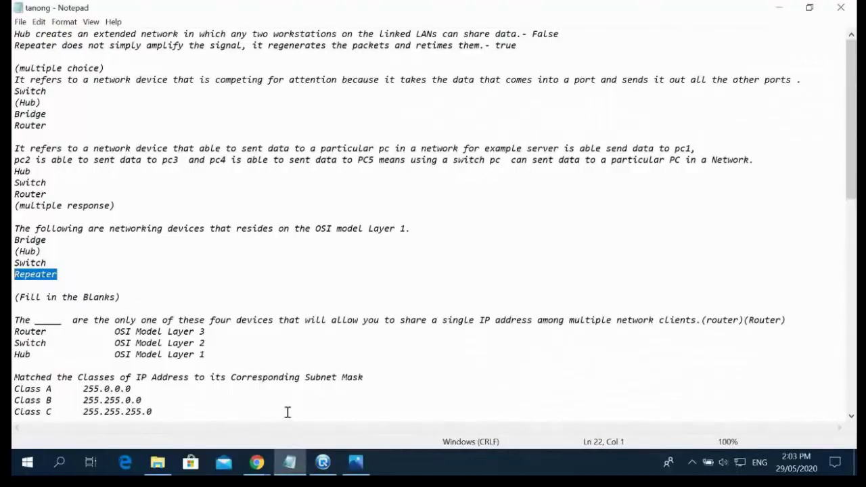
pyautogui.click(322, 462)
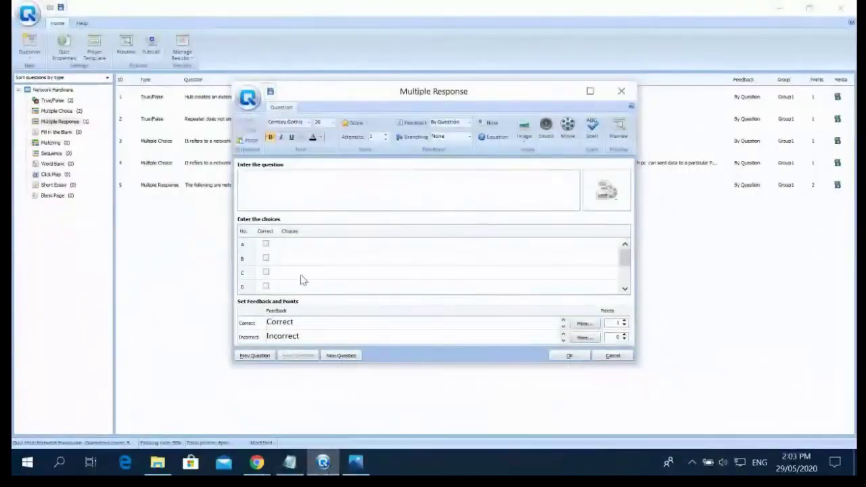
pyautogui.click(621, 91)
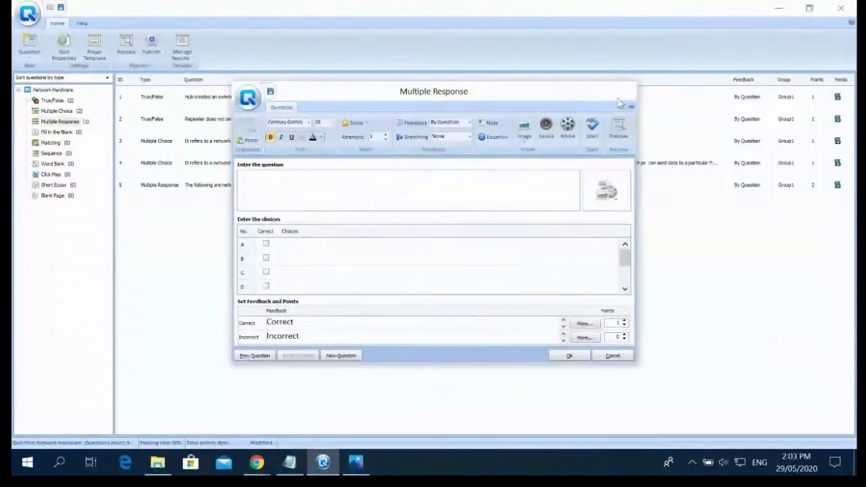
pyautogui.click(527, 185)
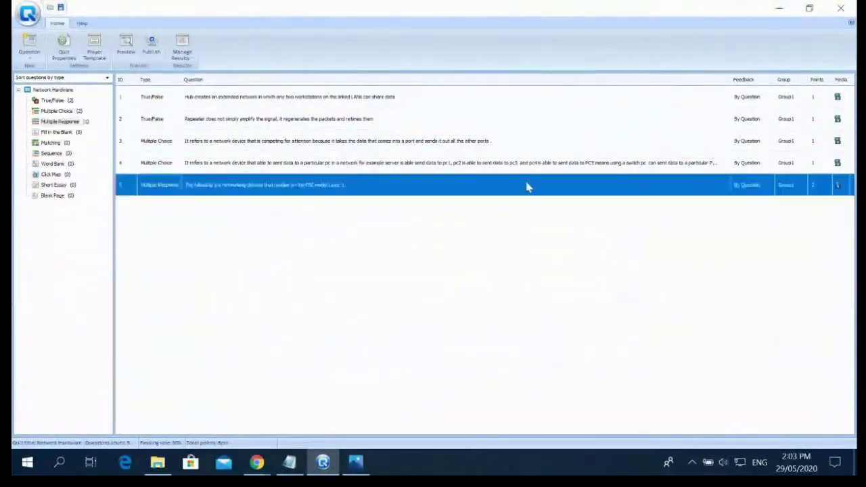
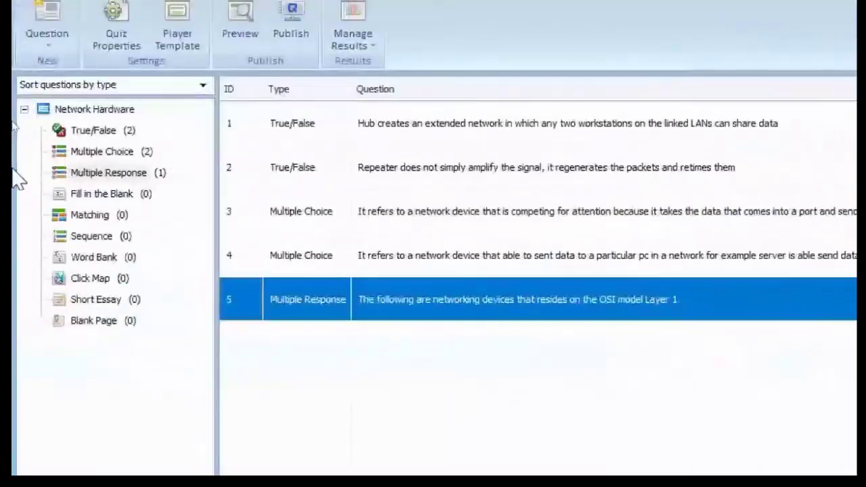
# Step: Add a new question under the Fill in the Blank category, then bring up the Notepad notes
pyautogui.click(117, 197)
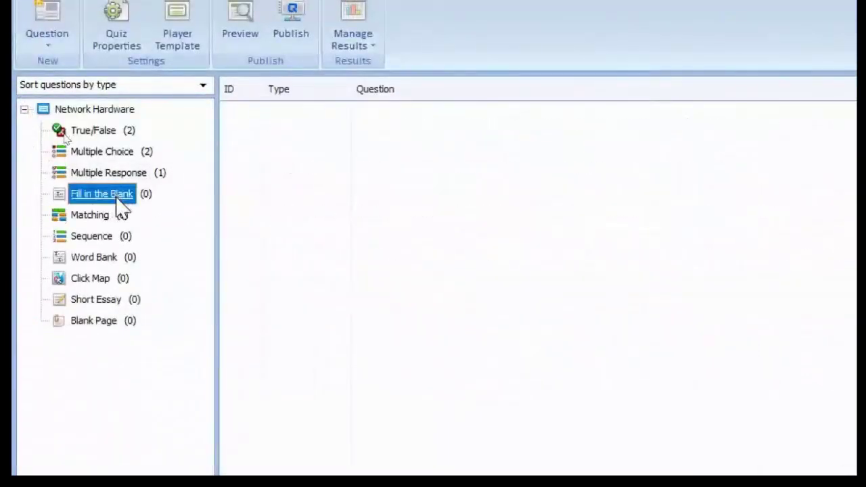
pyautogui.rightClick(118, 199)
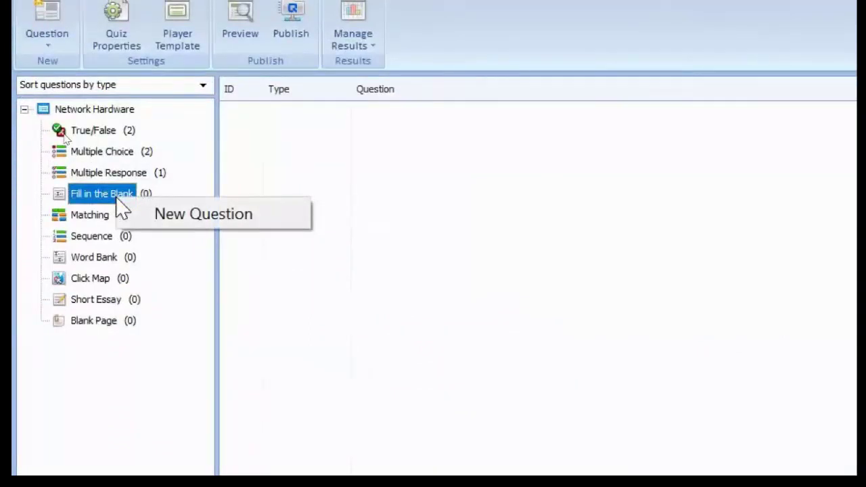
pyautogui.click(160, 215)
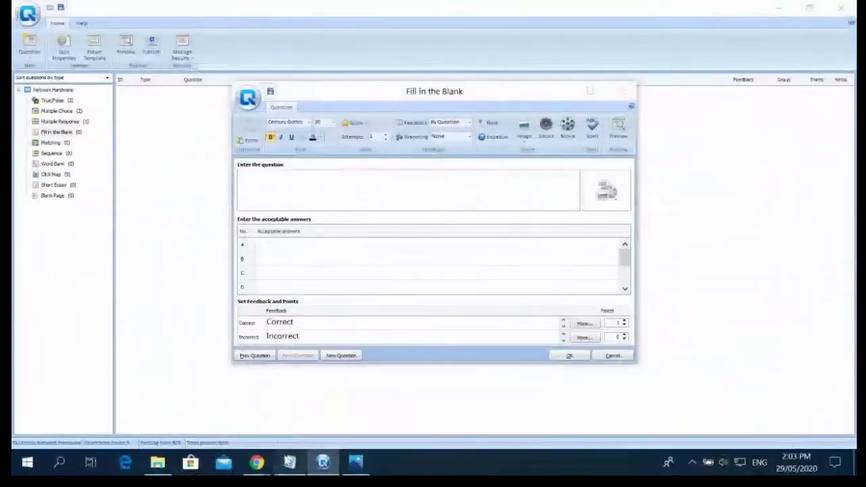
pyautogui.click(289, 462)
# Step: Copy the 'The ___ are the only one...' sentence from Notepad and return to QuizCreator
pyautogui.moveTo(14, 320); pyautogui.dragTo(100, 323)
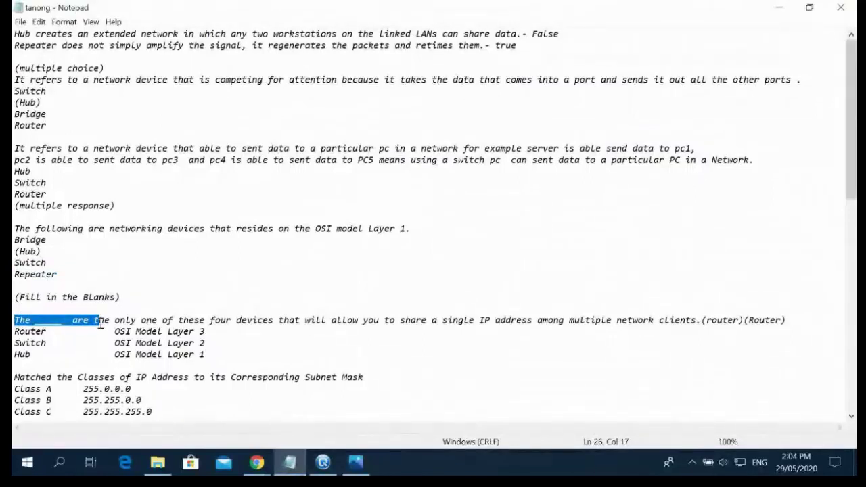
pyautogui.moveTo(100, 324); pyautogui.dragTo(693, 320)
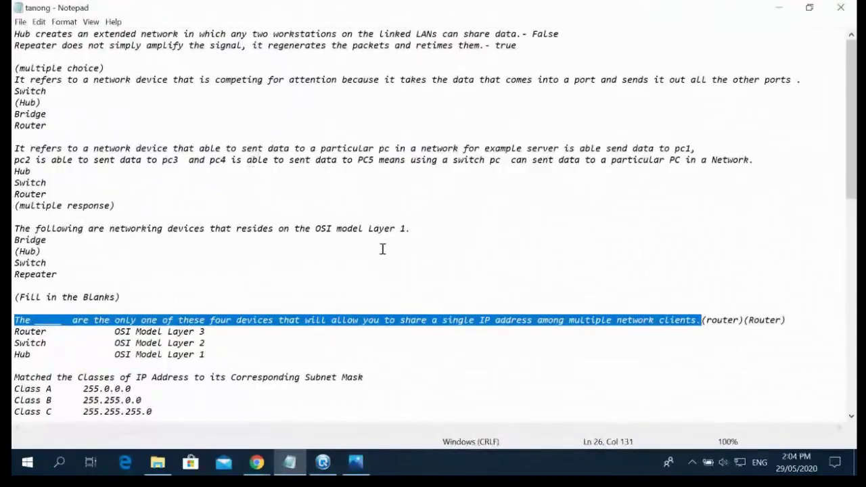
pyautogui.click(323, 462)
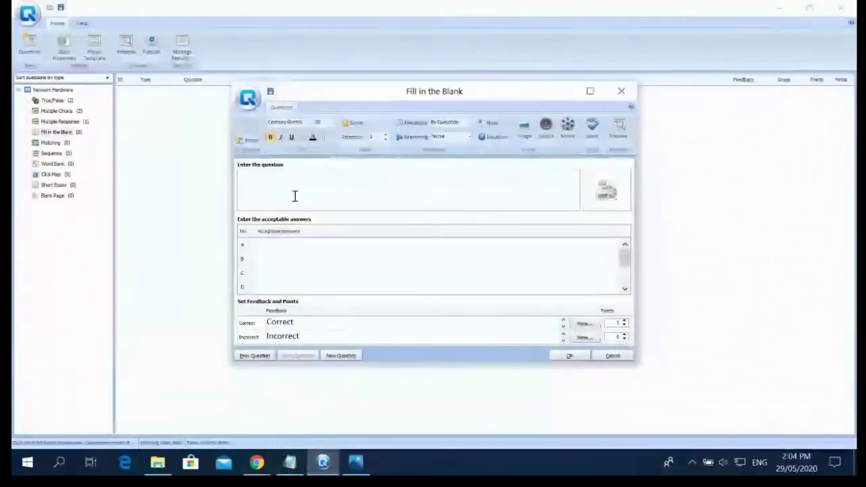
# Step: Paste the IP-address question, fix its spacing, and generate text-to-speech audio from it
pyautogui.hotkey('ctrl', 'v')
pyautogui.click(251, 192)
pyautogui.press('Up')
pyautogui.press('Up')
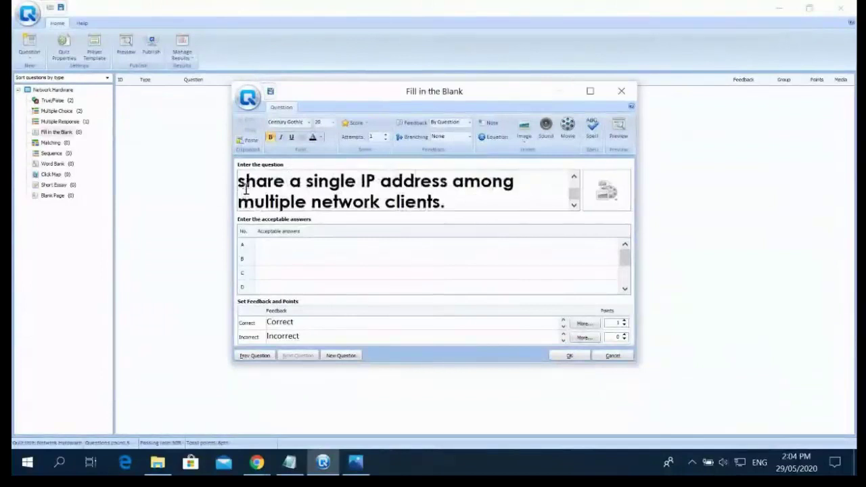
pyautogui.press('Up')
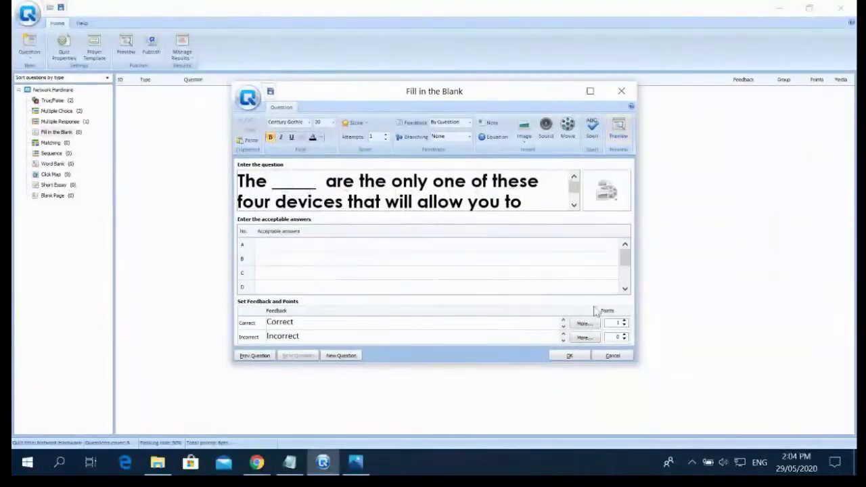
pyautogui.click(546, 128)
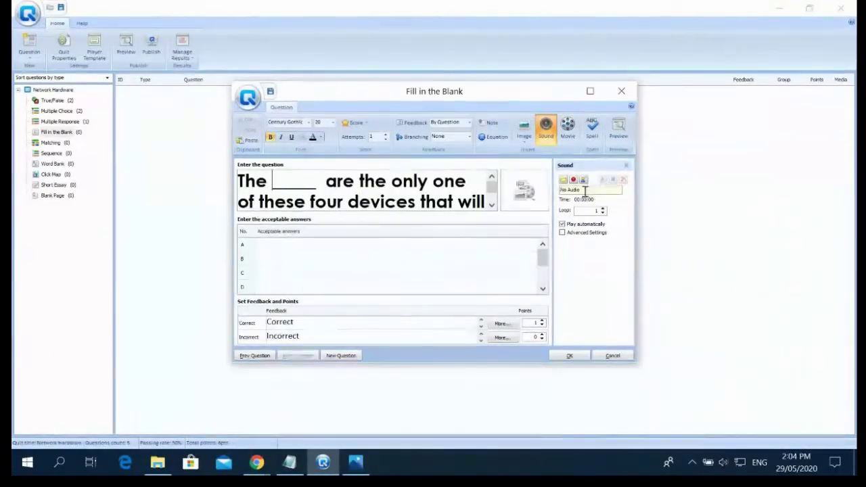
pyautogui.click(584, 181)
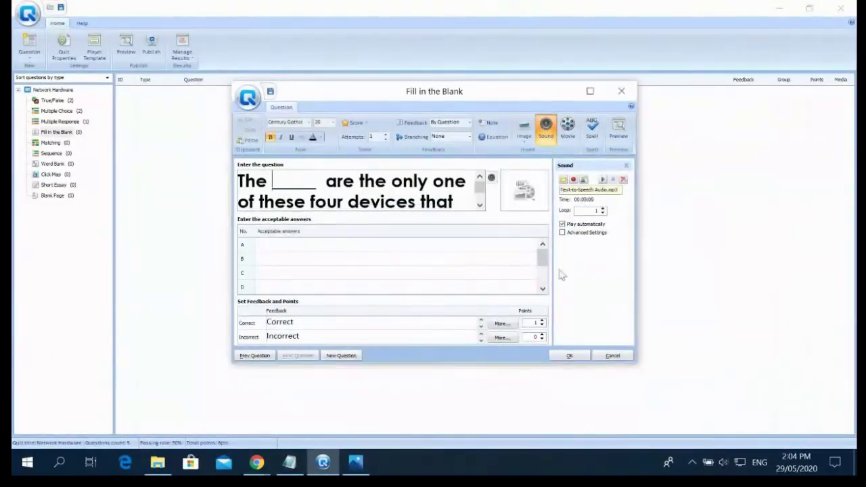
pyautogui.click(603, 181)
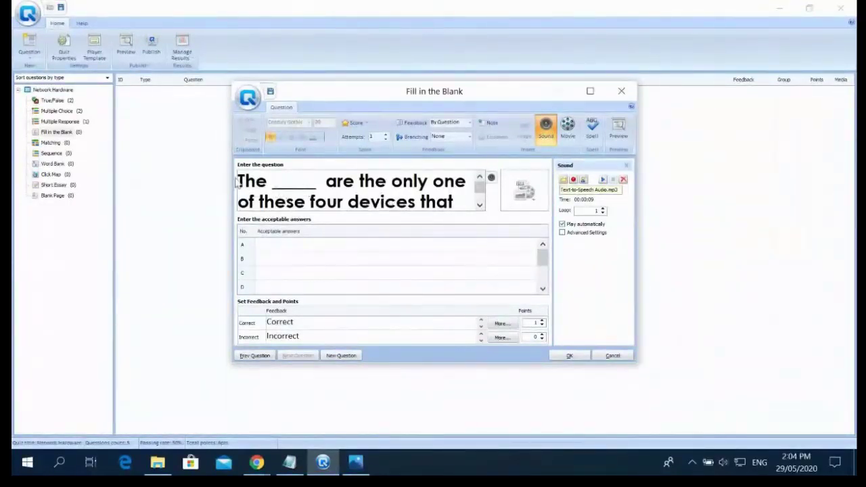
# Step: Replace the blank with the word 'blank', regenerate the audio over the original, and loop it 2 times
pyautogui.click(318, 184)
pyautogui.press('BackSpace')
pyautogui.press('BackSpace')
pyautogui.press('BackSpace')
pyautogui.press('BackSpace')
pyautogui.press('BackSpace')
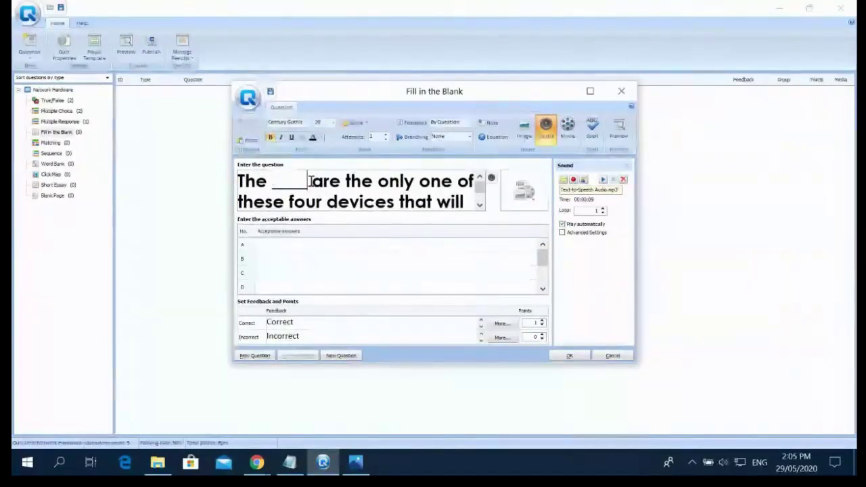
pyautogui.press('BackSpace')
pyautogui.write('bla')
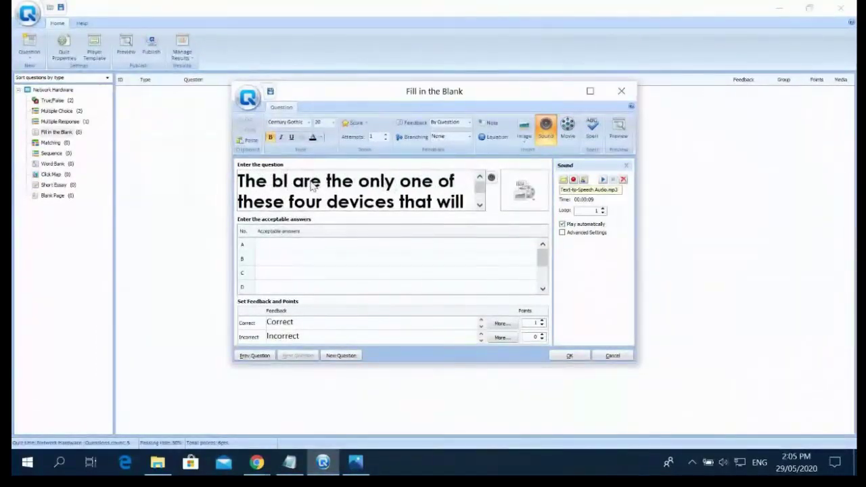
pyautogui.write('nk')
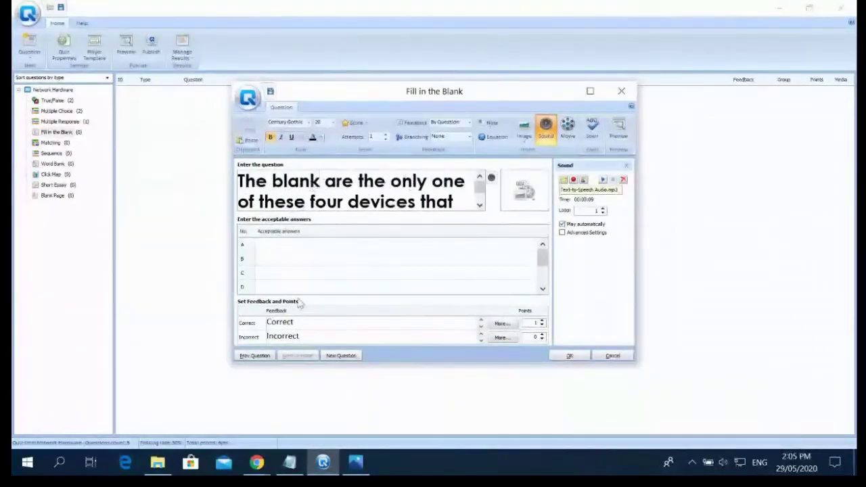
pyautogui.click(583, 180)
pyautogui.click(466, 255)
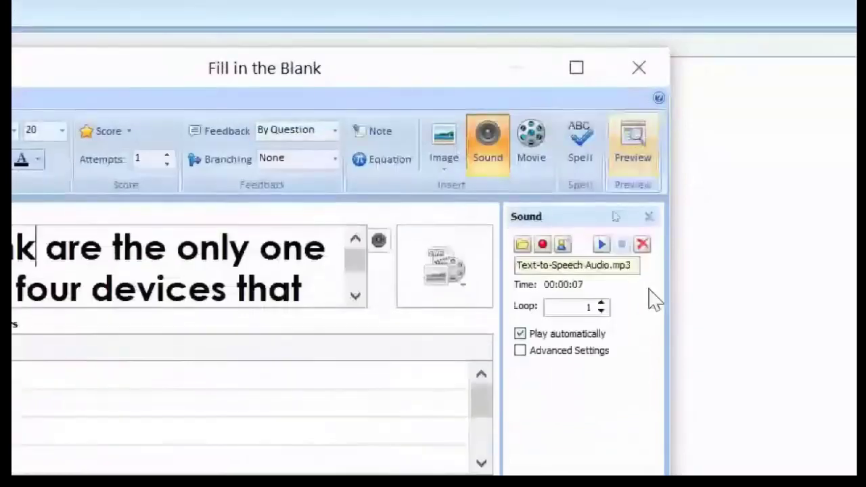
pyautogui.click(601, 244)
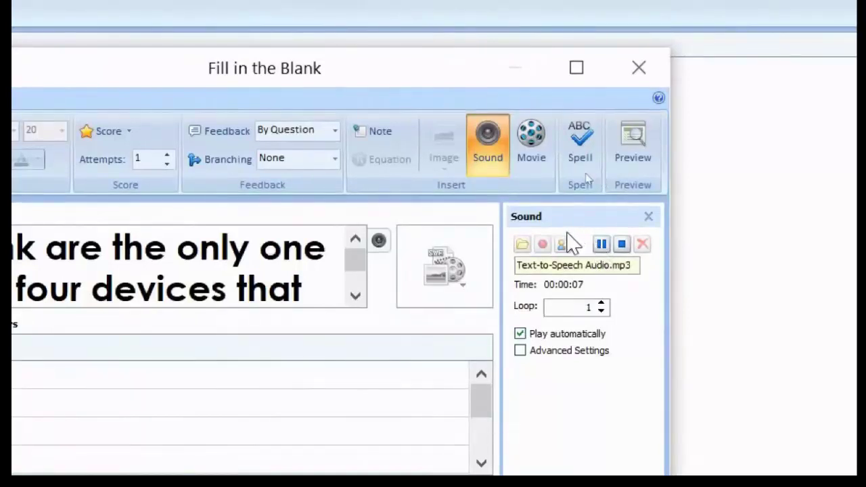
pyautogui.click(600, 303)
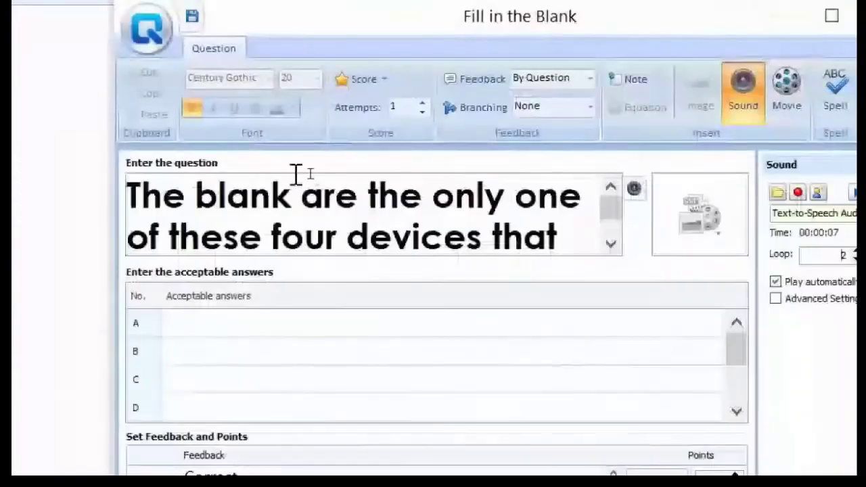
# Step: Change 'blank' back to the underscores '____' in the question text
pyautogui.click(37, 172)
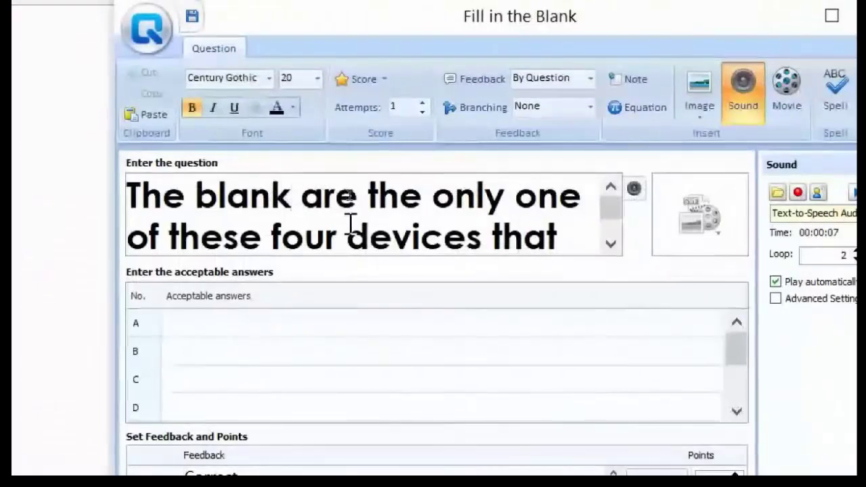
pyautogui.press('BackSpace')
pyautogui.press('BackSpace')
pyautogui.press('BackSpace')
pyautogui.press('BackSpace')
pyautogui.press('BackSpace')
pyautogui.write('____')
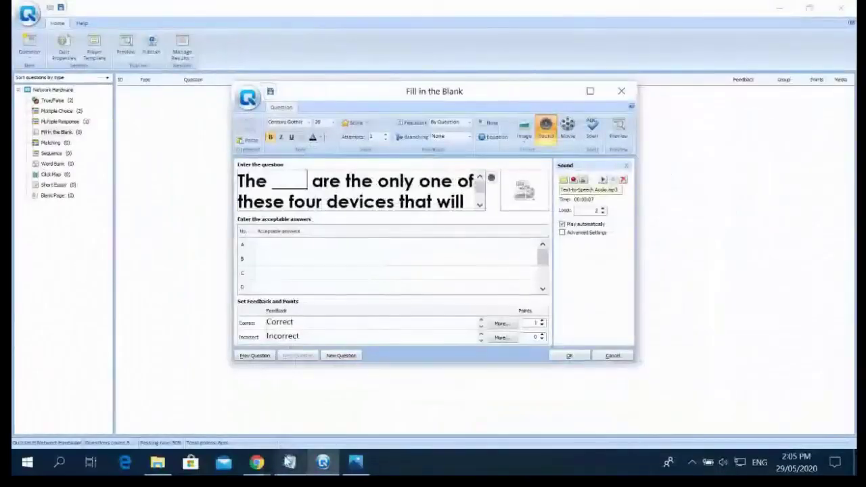
pyautogui.click(289, 462)
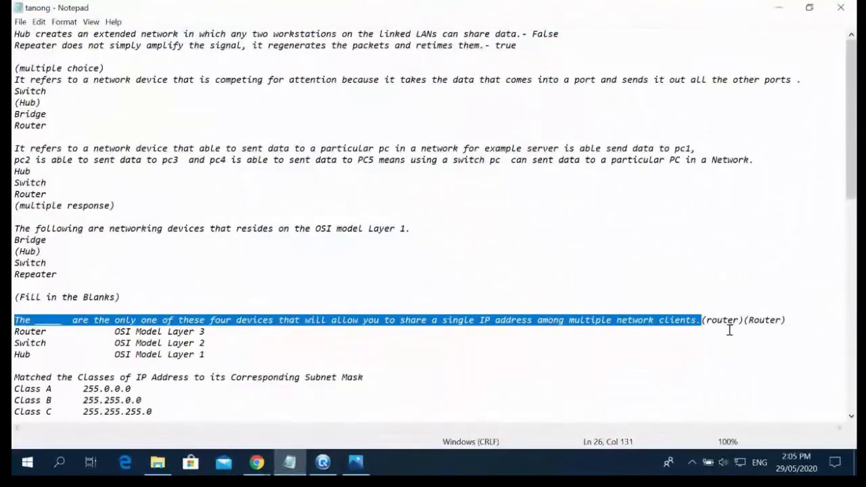
# Step: Enter router and Router as the first two acceptable answers
pyautogui.click(322, 461)
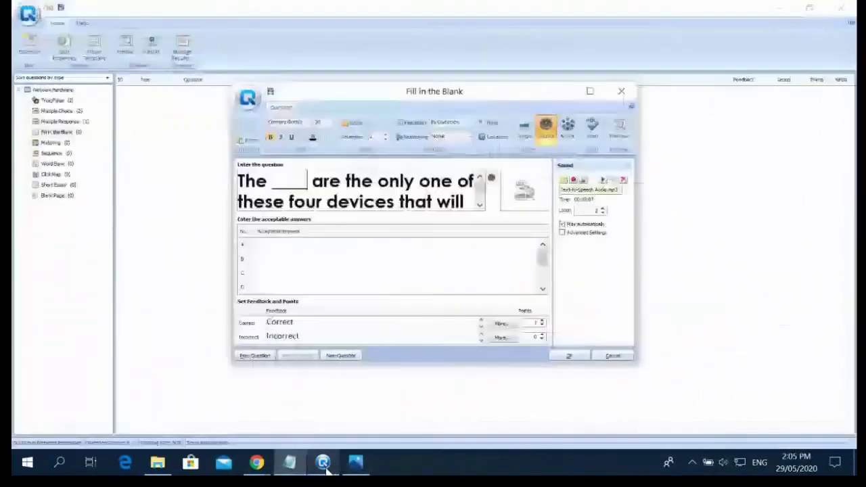
pyautogui.click(283, 246)
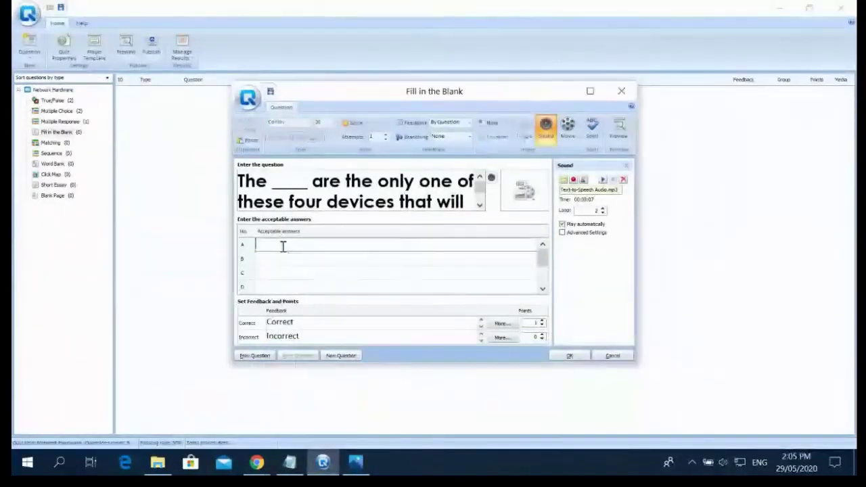
pyautogui.write('router')
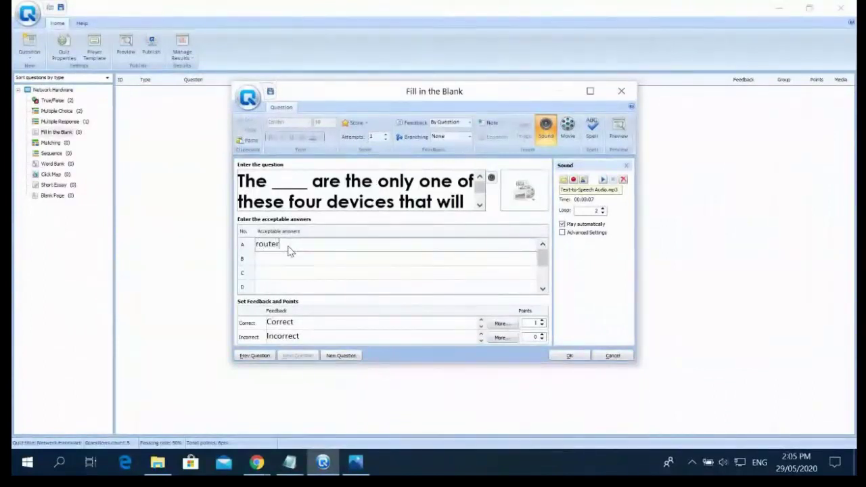
pyautogui.click(309, 259)
pyautogui.write('Router')
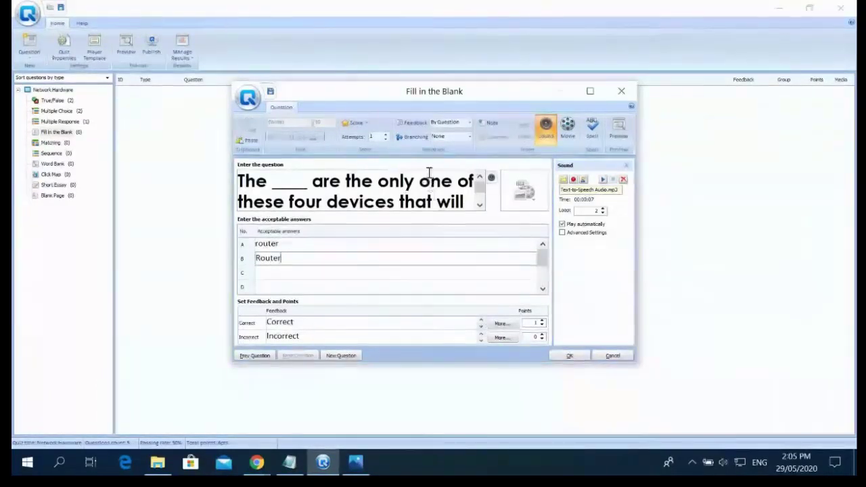
# Step: Keep both feedback and scoring set to By Question after trying By Answer
pyautogui.click(467, 123)
pyautogui.click(446, 139)
pyautogui.click(363, 122)
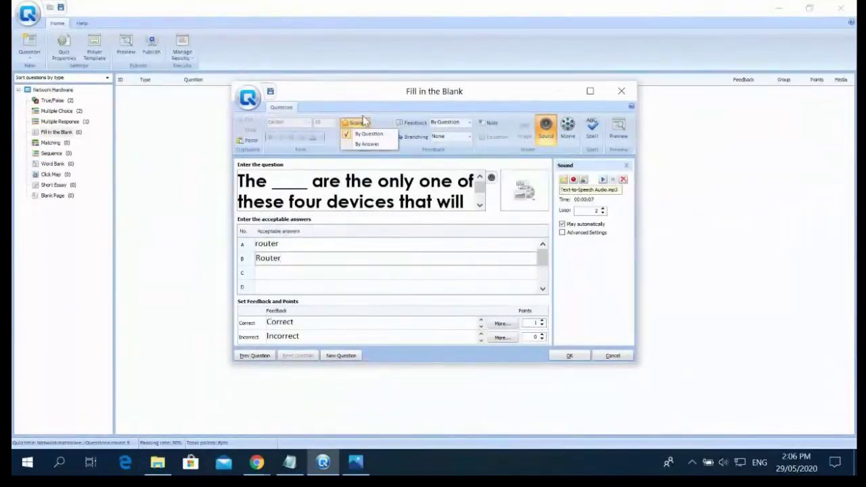
pyautogui.click(368, 134)
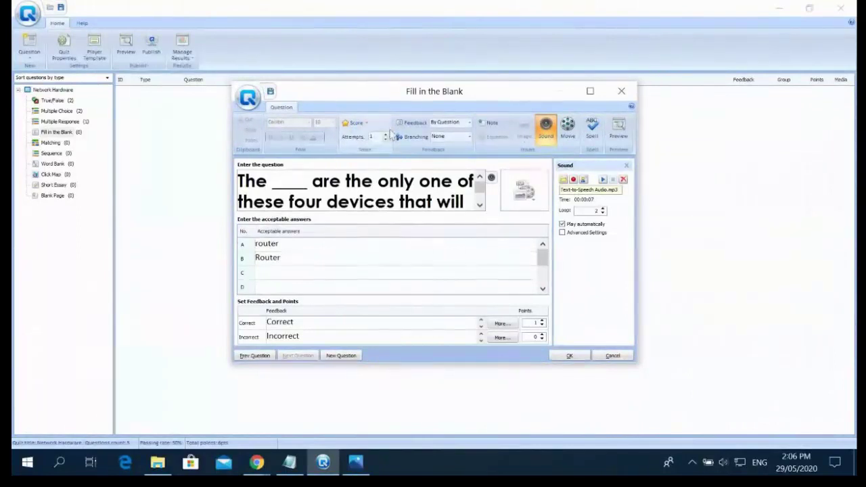
pyautogui.click(366, 125)
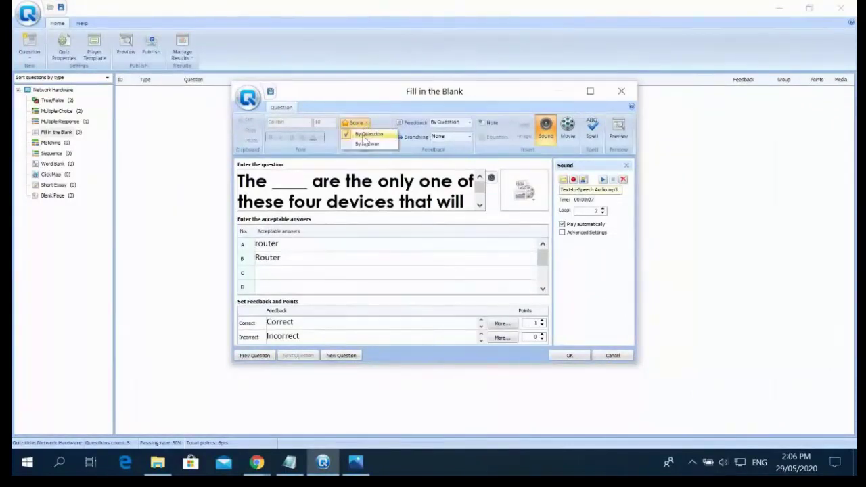
pyautogui.click(369, 143)
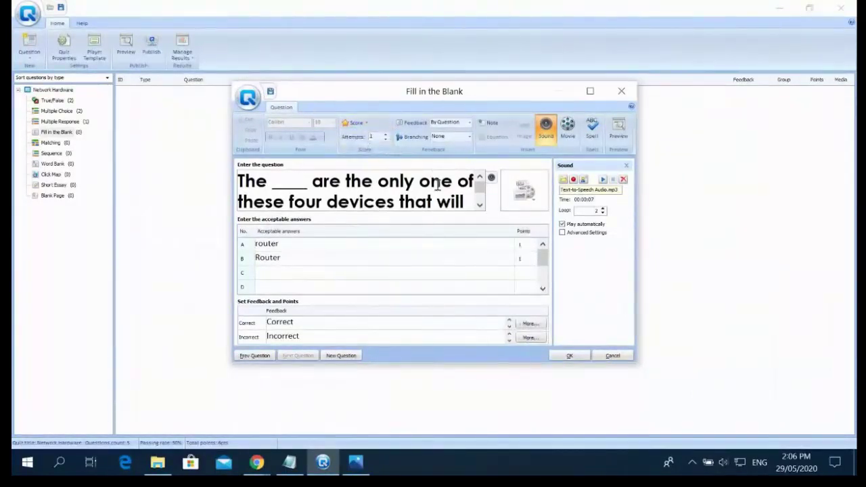
pyautogui.click(367, 125)
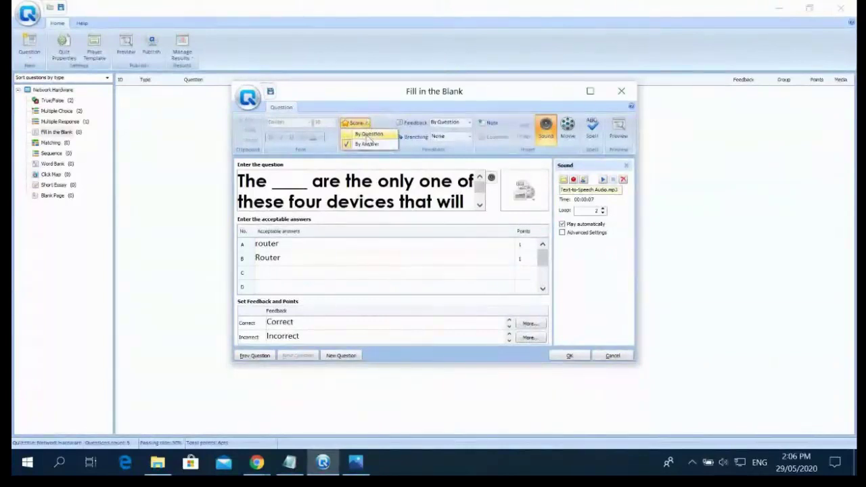
pyautogui.click(369, 133)
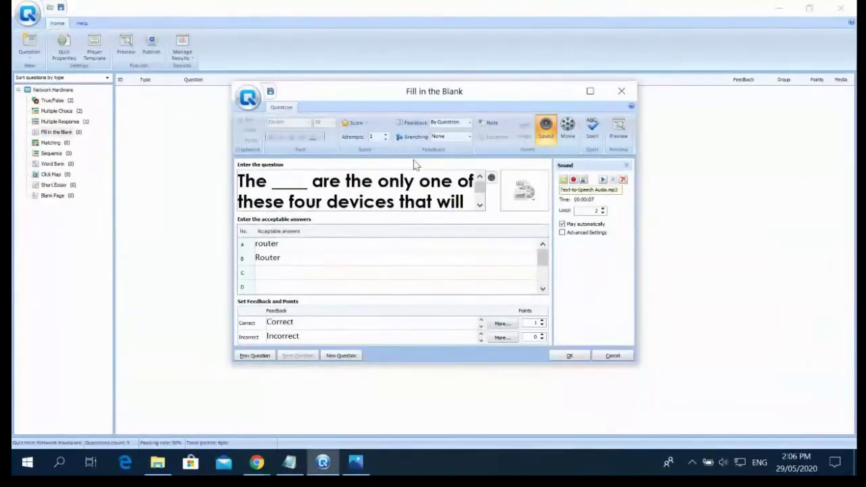
# Step: Add ROUTER as the third acceptable answer and save the question to the quiz
pyautogui.click(371, 273)
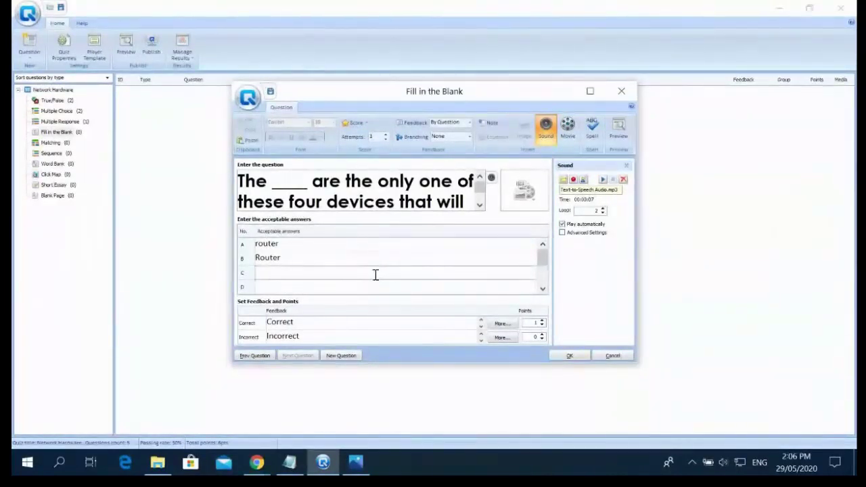
pyautogui.write('ROUTER')
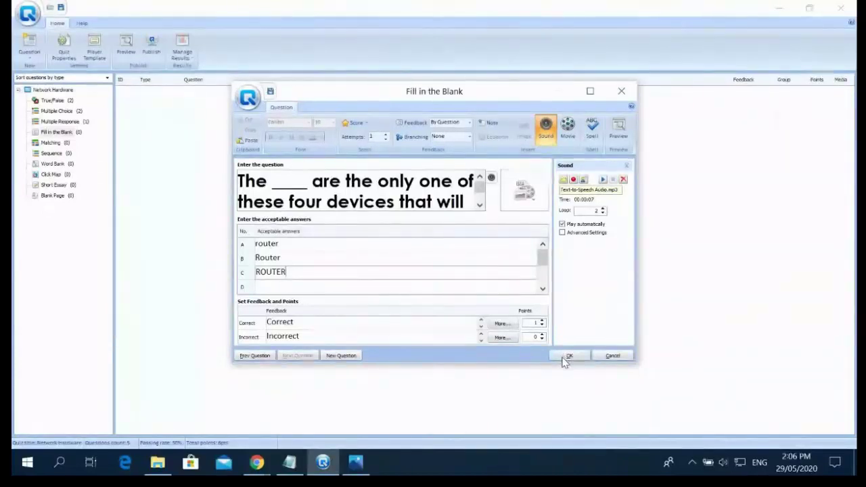
pyautogui.click(567, 357)
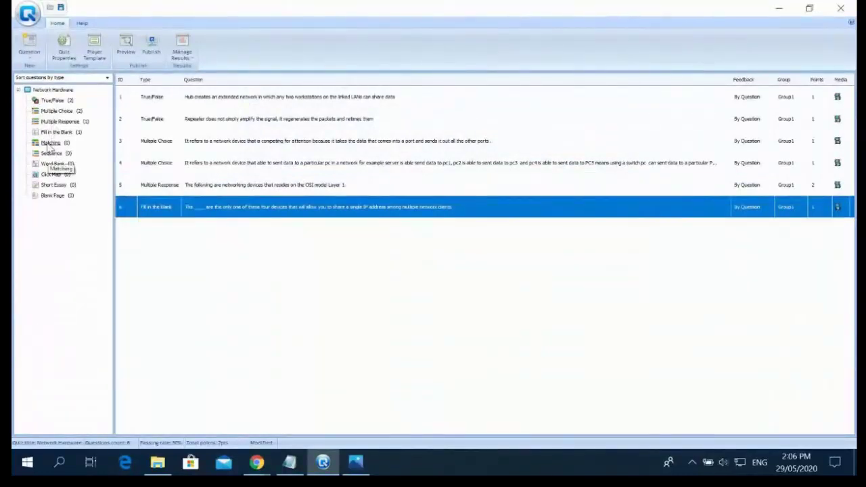
# Step: Create a new Matching question and select the device and layer lines in the notes
pyautogui.rightClick(49, 148)
pyautogui.click(81, 151)
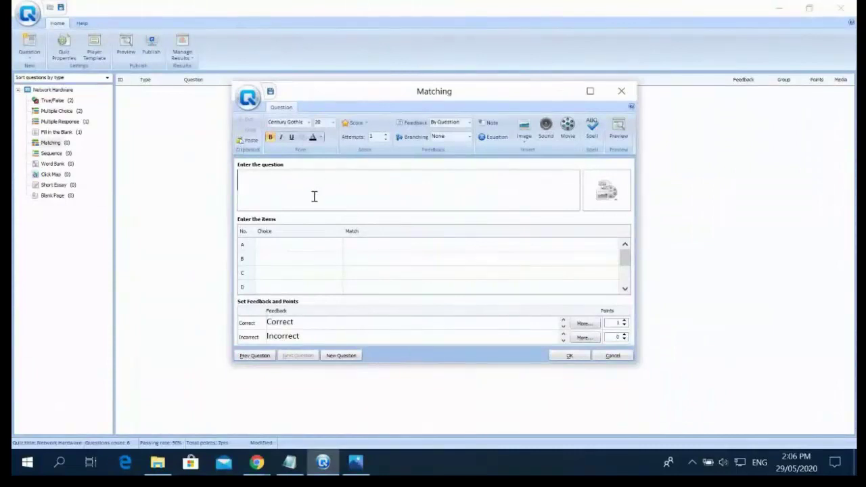
pyautogui.click(257, 462)
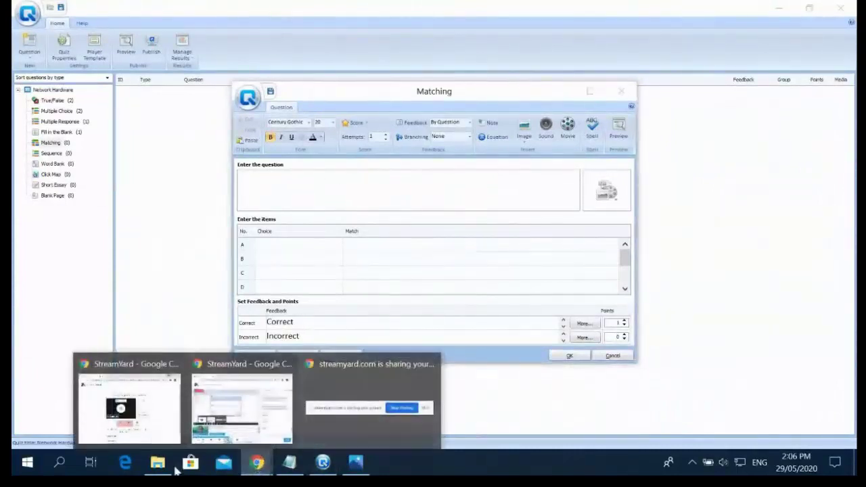
pyautogui.click(291, 464)
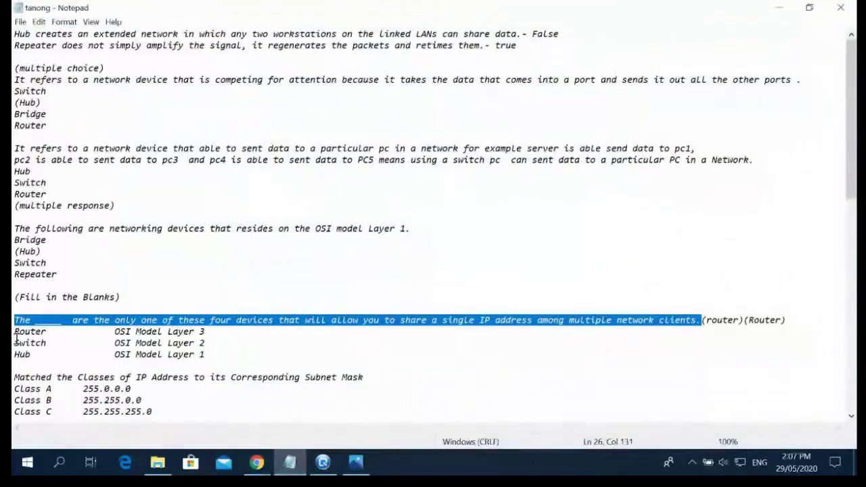
pyautogui.moveTo(14, 331); pyautogui.dragTo(205, 351)
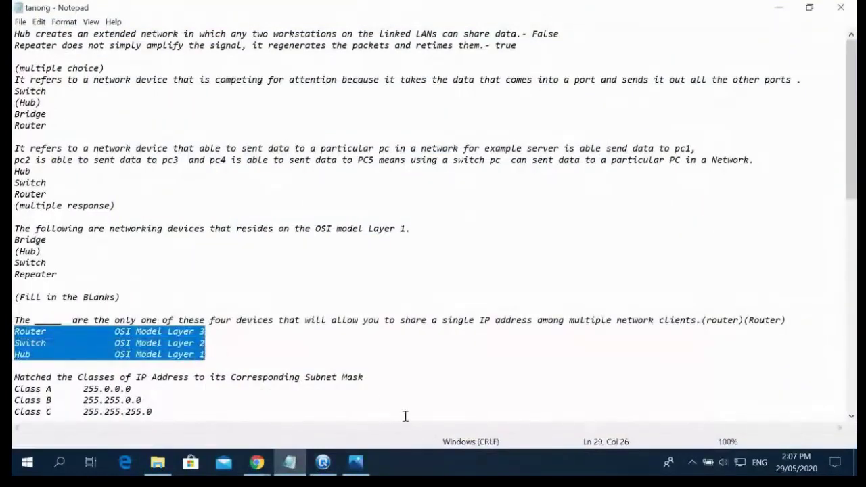
pyautogui.click(322, 463)
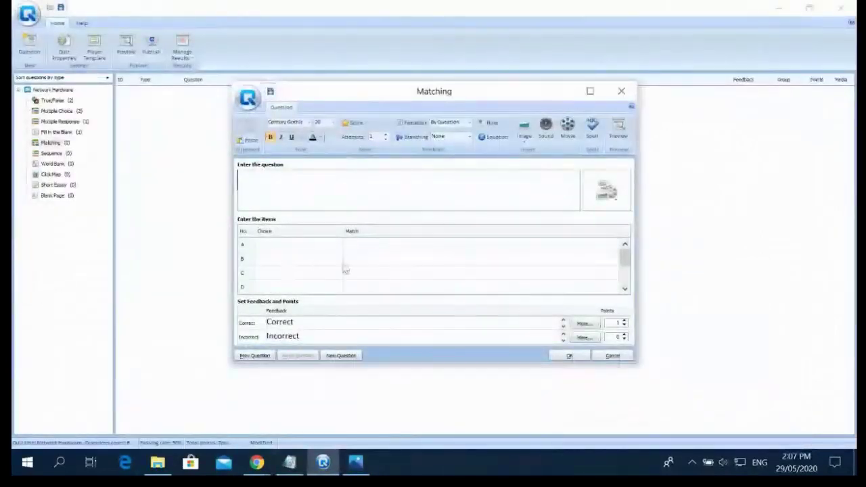
# Step: Fill the first pair with Router matched to OSI Model Layer 3, copied from the notes
pyautogui.click(296, 246)
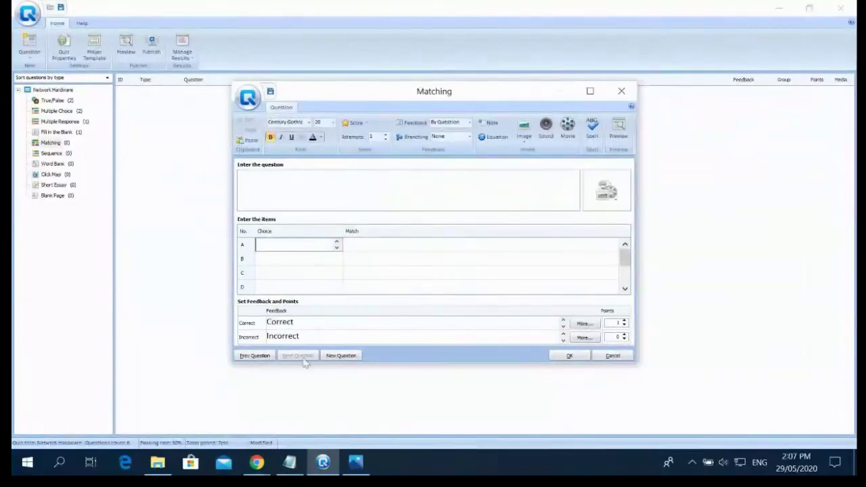
pyautogui.click(297, 465)
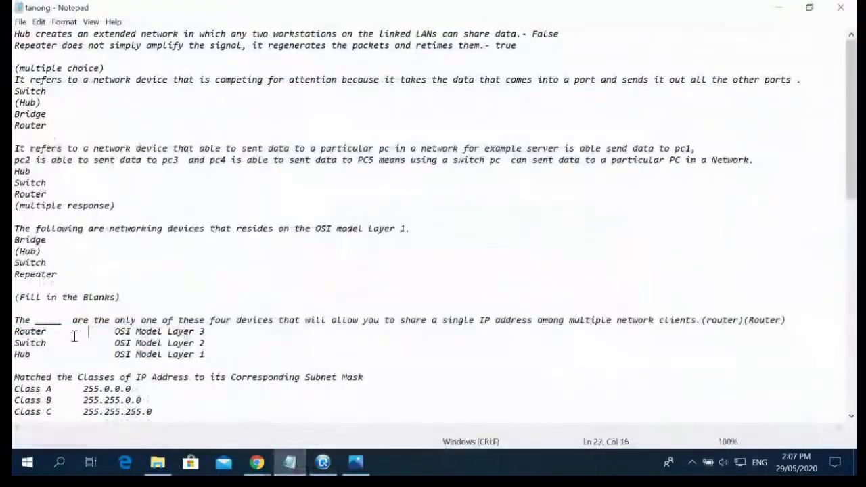
pyautogui.moveTo(73, 334); pyautogui.dragTo(15, 332)
pyautogui.hotkey('ctrl', 'c')
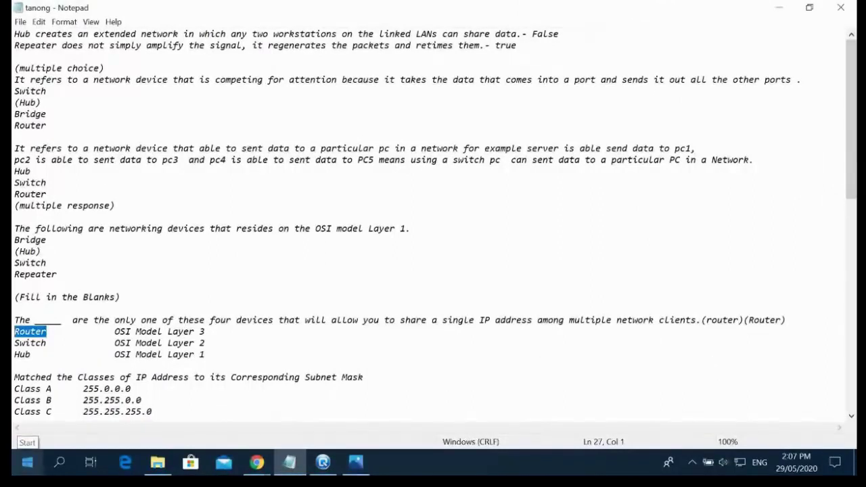
pyautogui.click(302, 465)
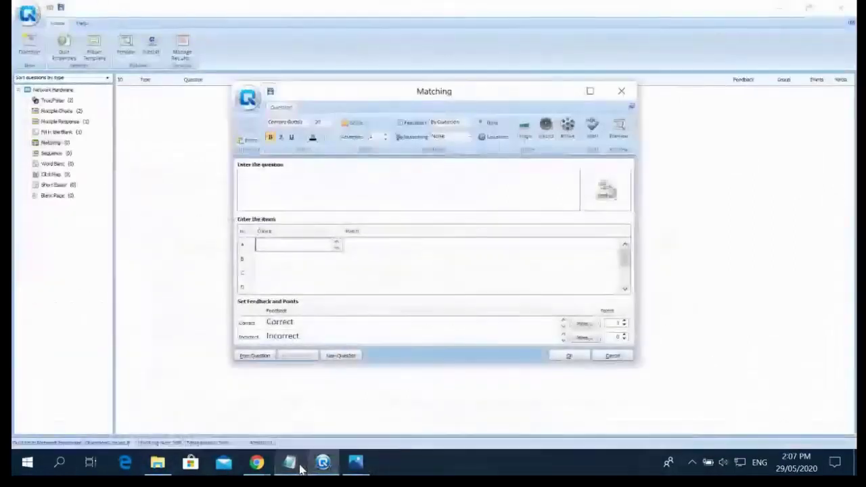
pyautogui.hotkey('ctrl', 'v')
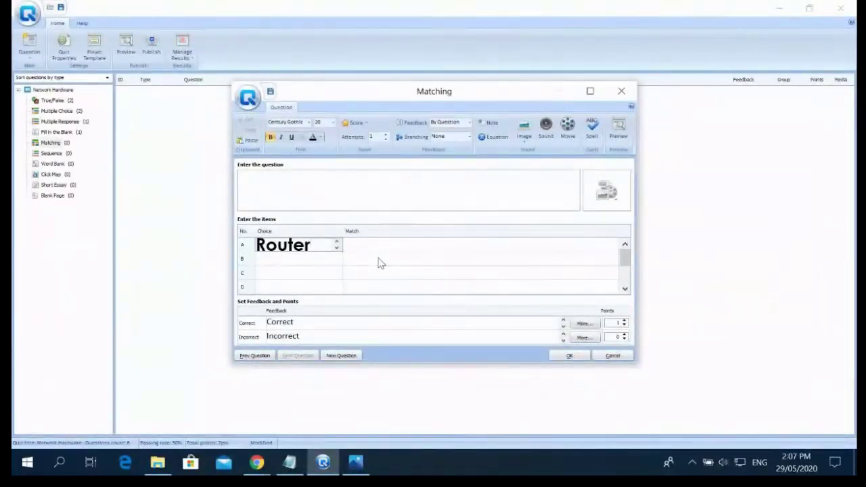
pyautogui.click(289, 462)
pyautogui.moveTo(206, 331); pyautogui.dragTo(110, 331)
pyautogui.hotkey('ctrl', 'c')
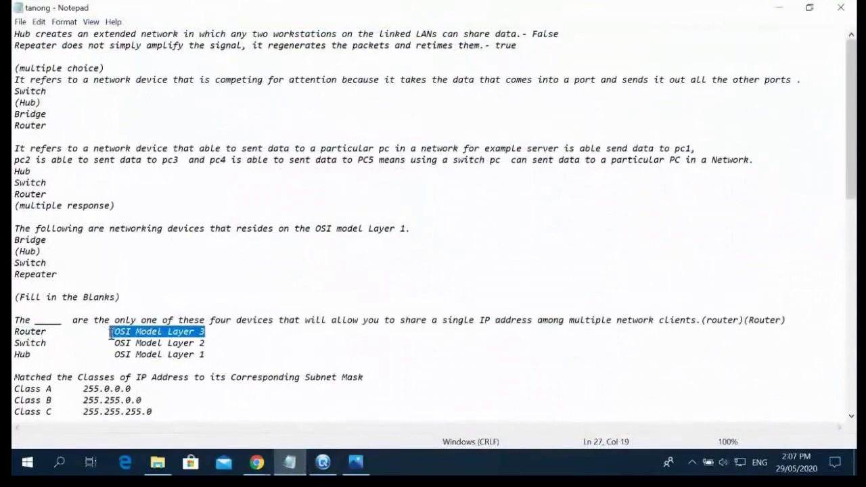
pyautogui.click(323, 462)
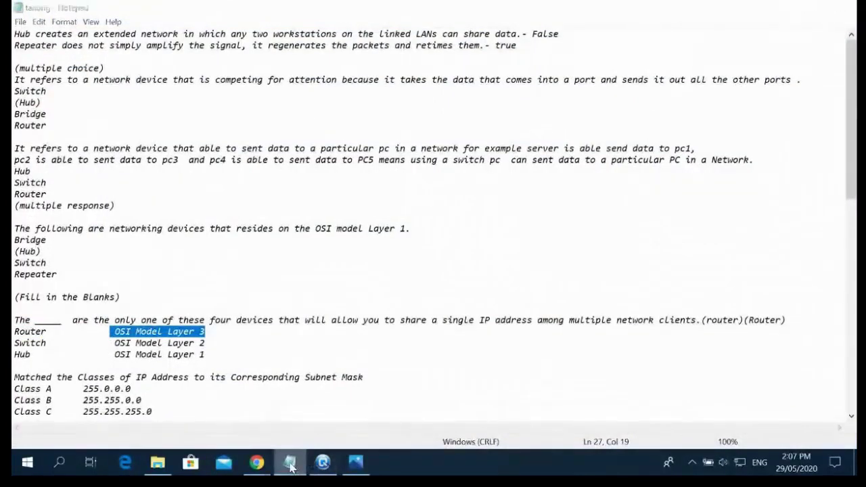
pyautogui.click(403, 247)
pyautogui.hotkey('ctrl', 'v')
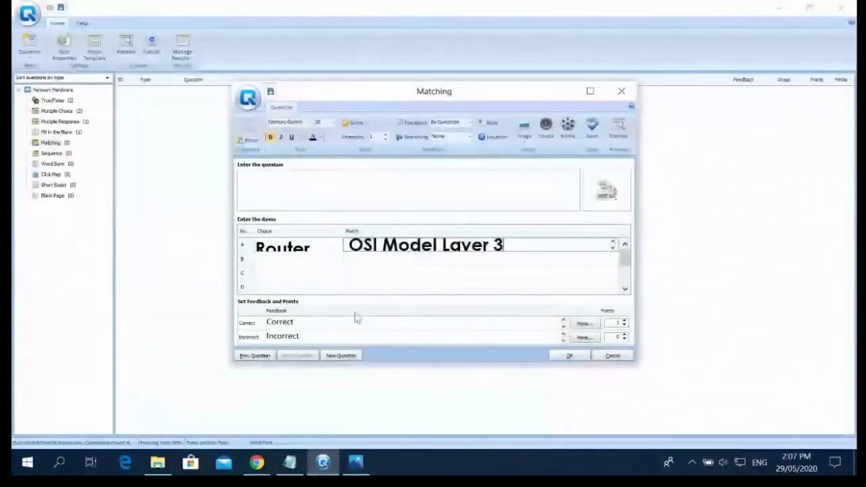
# Step: Fill the second pair with Switch matched to OSI Model Layer 2
pyautogui.click(289, 467)
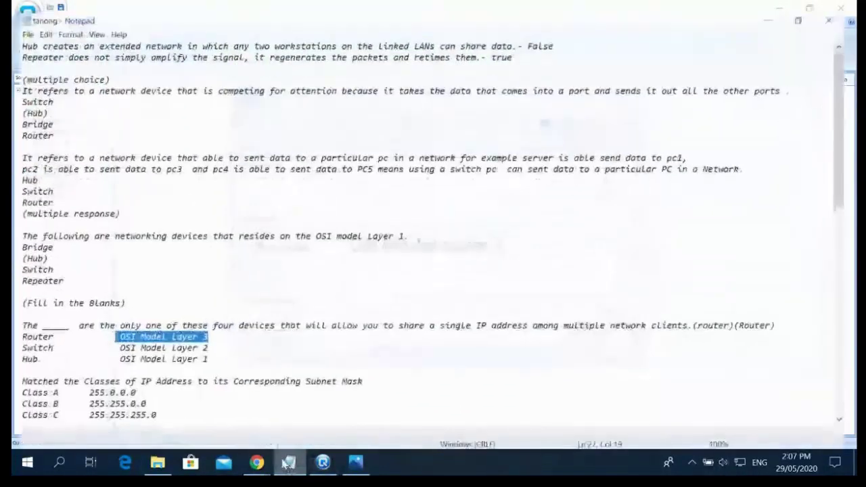
pyautogui.moveTo(57, 343); pyautogui.dragTo(18, 343)
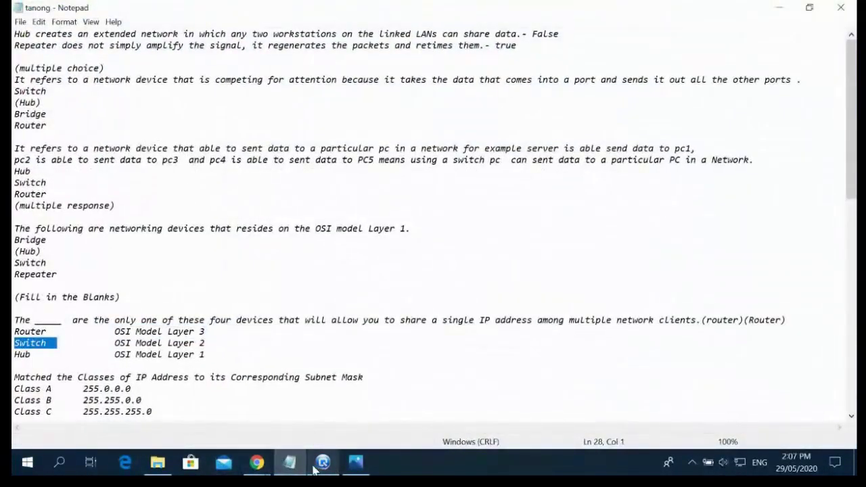
pyautogui.moveTo(298, 467)
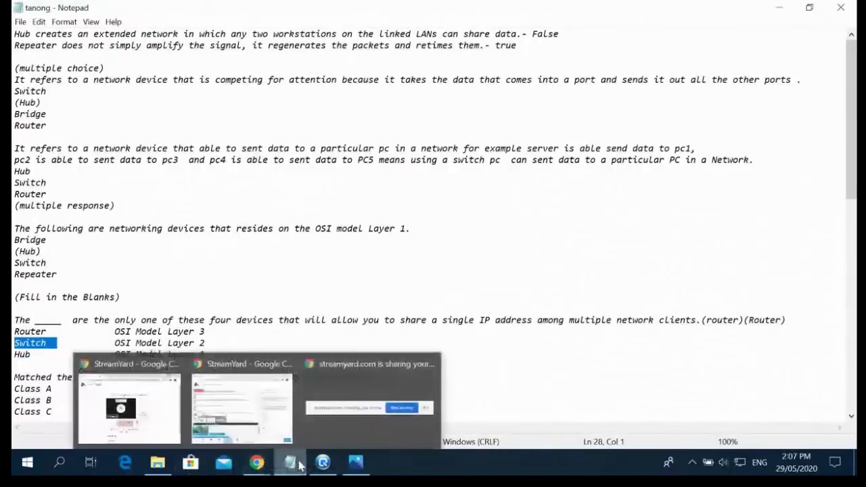
pyautogui.click(322, 462)
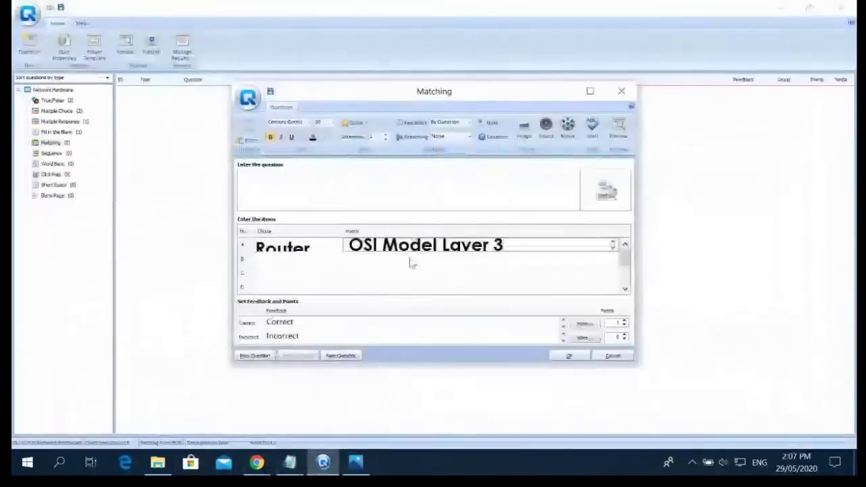
pyautogui.click(303, 267)
pyautogui.write('Switch')
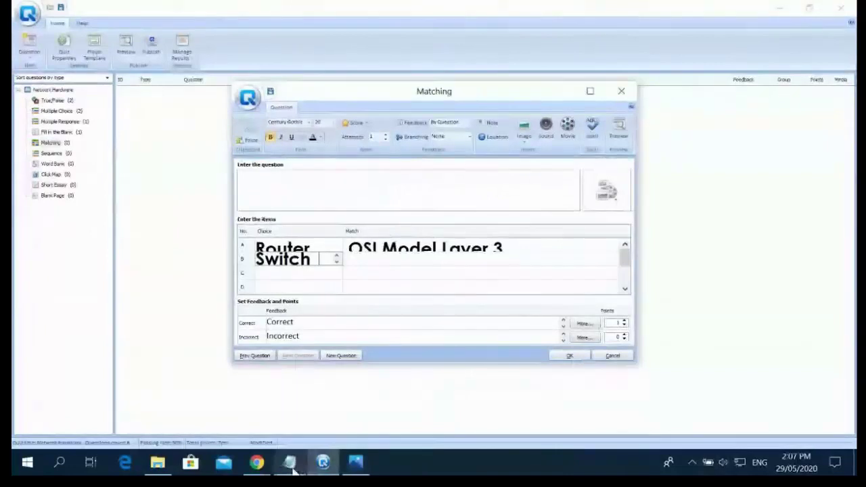
pyautogui.click(290, 462)
pyautogui.moveTo(205, 343); pyautogui.dragTo(113, 343)
pyautogui.hotkey('ctrl', 'c')
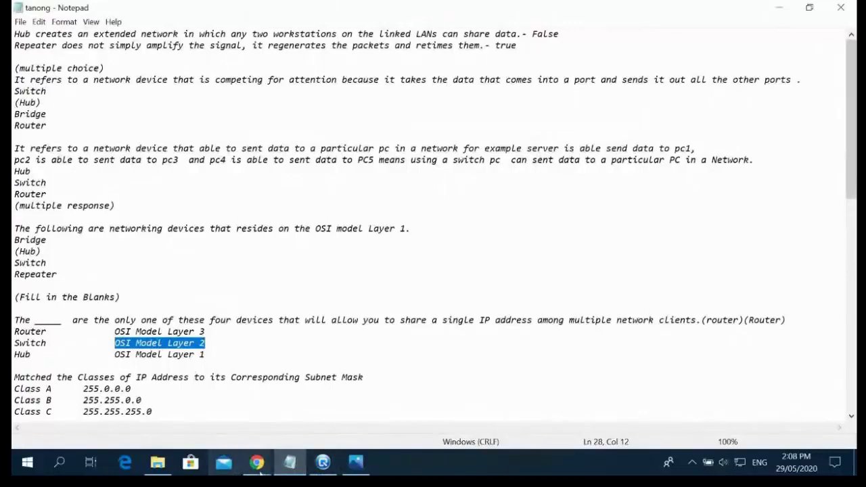
pyautogui.click(336, 462)
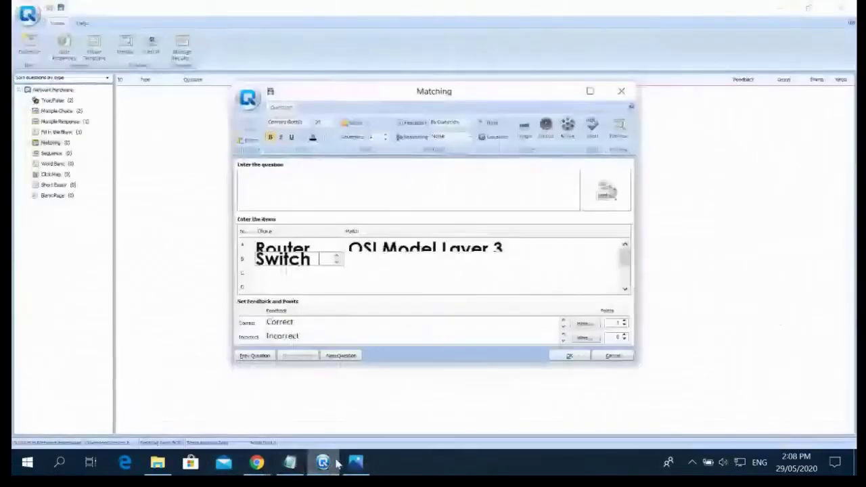
pyautogui.click(387, 262)
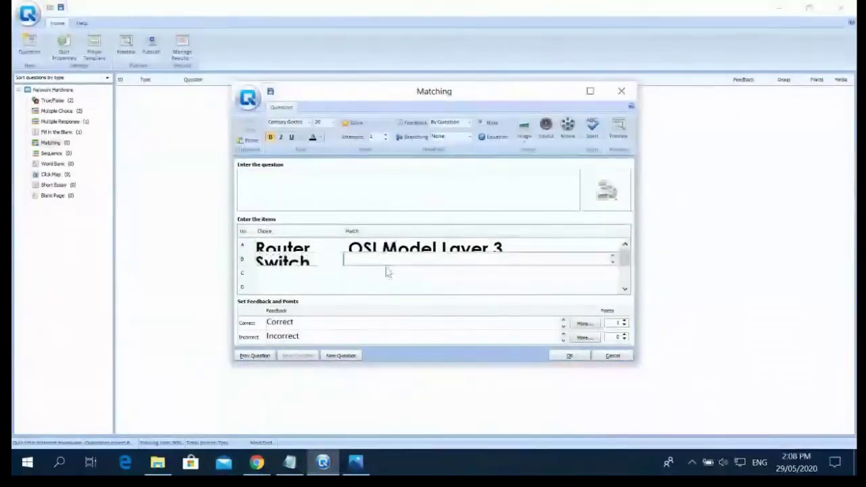
pyautogui.hotkey('ctrl', 'v')
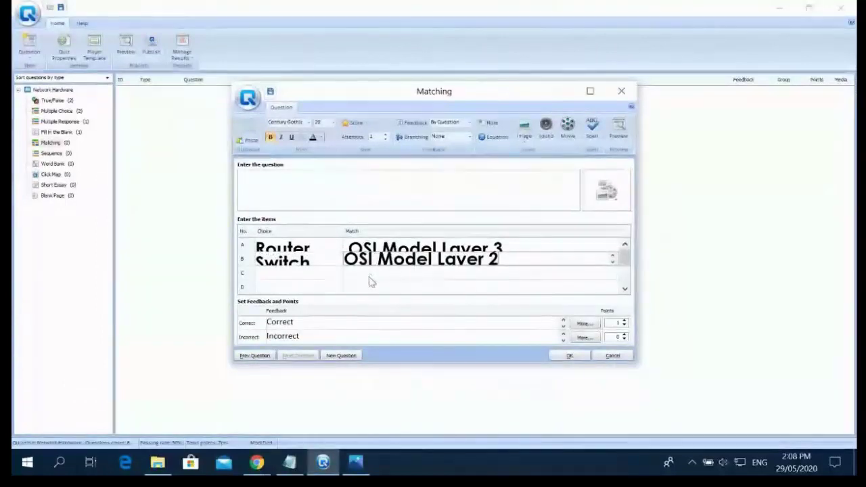
# Step: Fill the third pair with Hub matched to OSI Model Layer 1
pyautogui.click(290, 462)
pyautogui.click(59, 364)
pyautogui.moveTo(59, 364); pyautogui.dragTo(15, 355)
pyautogui.hotkey('ctrl', 'c')
pyautogui.click(55, 367)
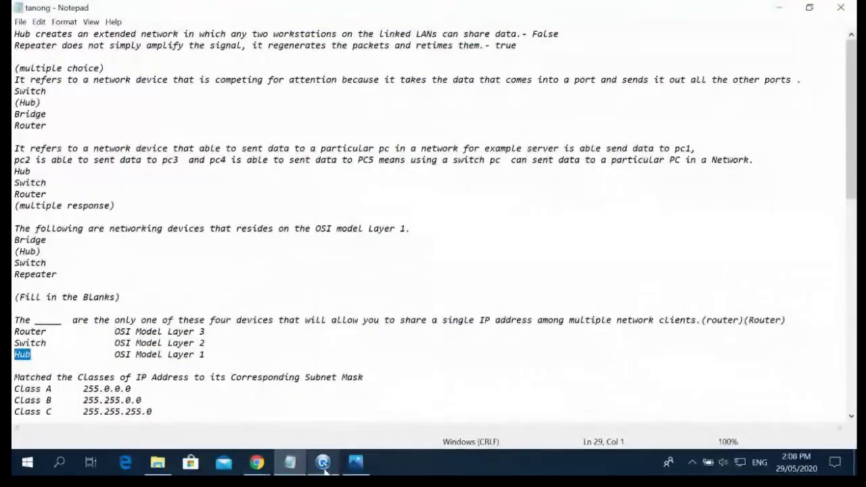
pyautogui.click(323, 462)
pyautogui.click(309, 274)
pyautogui.hotkey('ctrl', 'v')
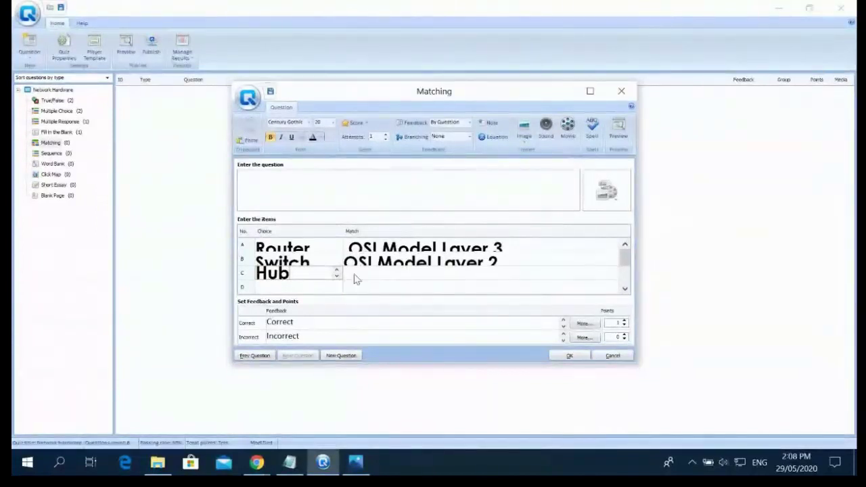
pyautogui.click(377, 283)
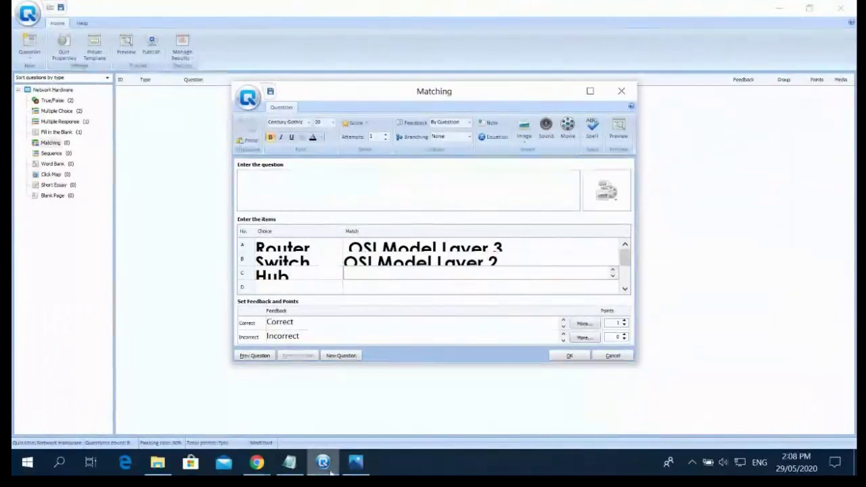
pyautogui.moveTo(324, 467)
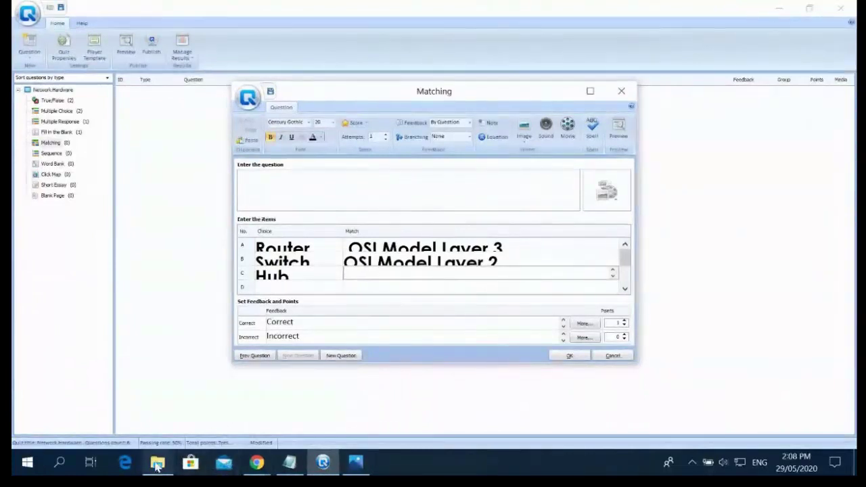
pyautogui.moveTo(255, 467)
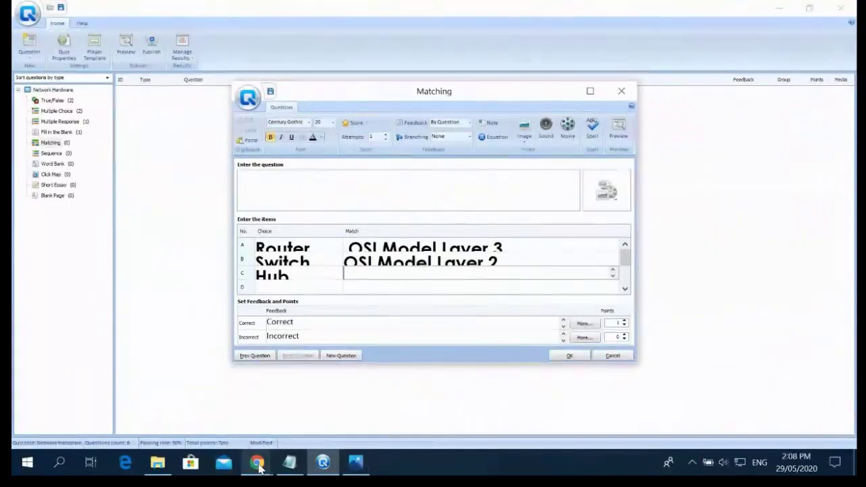
pyautogui.moveTo(261, 451)
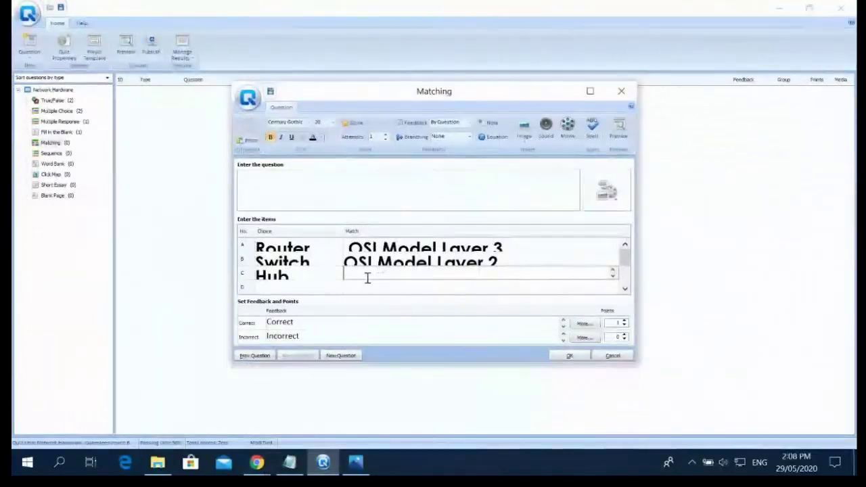
pyautogui.click(289, 463)
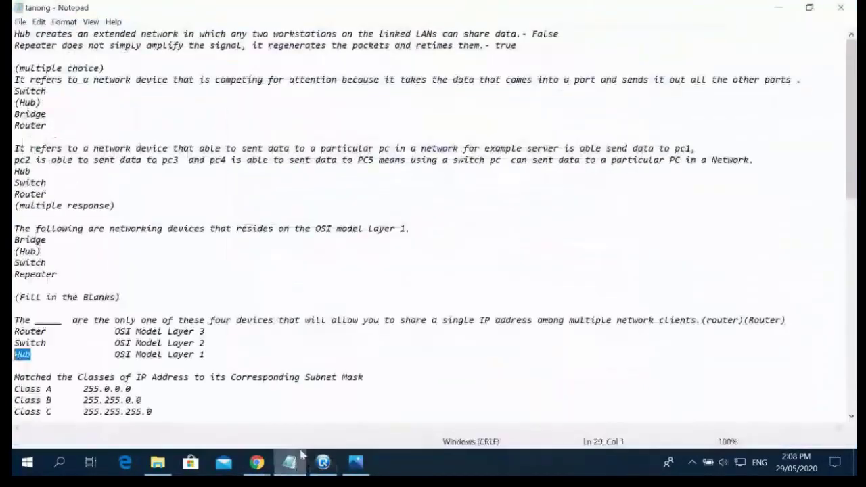
pyautogui.moveTo(213, 357); pyautogui.dragTo(115, 359)
pyautogui.hotkey('ctrl', 'c')
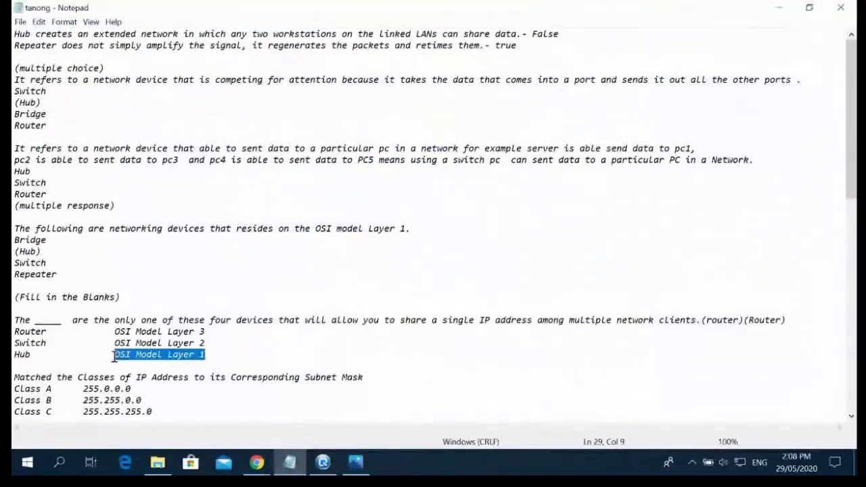
pyautogui.click(287, 466)
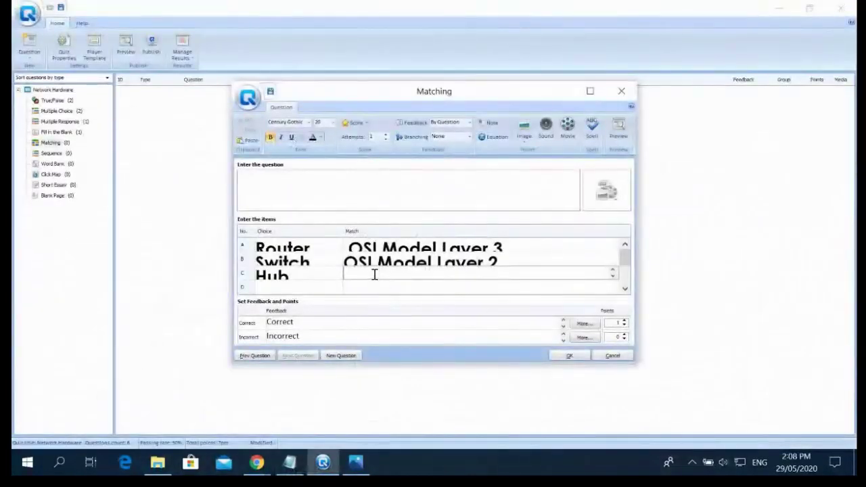
pyautogui.hotkey('ctrl', 'v')
# Step: Type the prompt 'Matched the following Network Hardware kto its Corresponding OSI Layer'
pyautogui.click(330, 185)
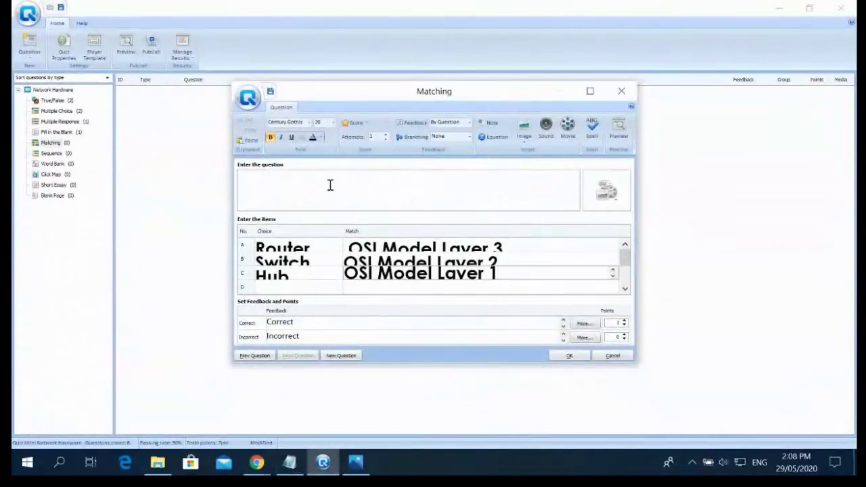
pyautogui.write('mATCHED \\')
pyautogui.press('BackSpace')
pyautogui.press('BackSpace')
pyautogui.press('BackSpace')
pyautogui.press('BackSpace')
pyautogui.press('BackSpace')
pyautogui.press('BackSpace')
pyautogui.press('BackSpace')
pyautogui.press('BackSpace')
pyautogui.press('BackSpace')
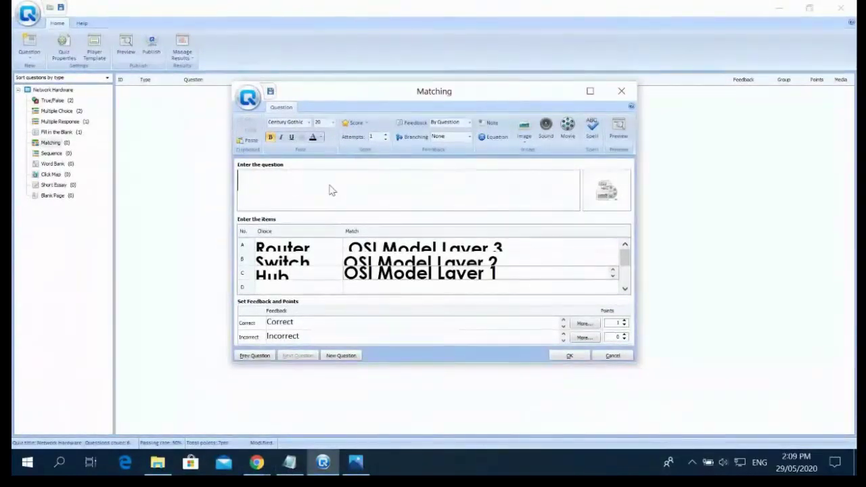
pyautogui.write('Matched th')
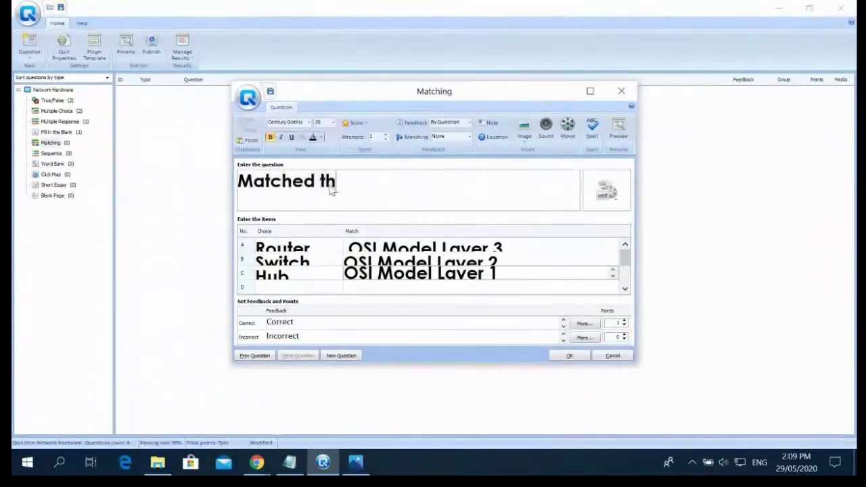
pyautogui.write('e fo')
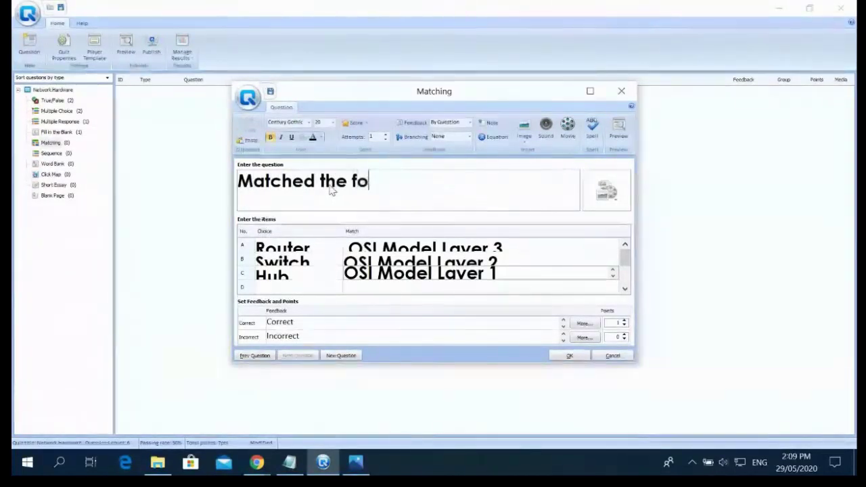
pyautogui.write('llowing Network ')
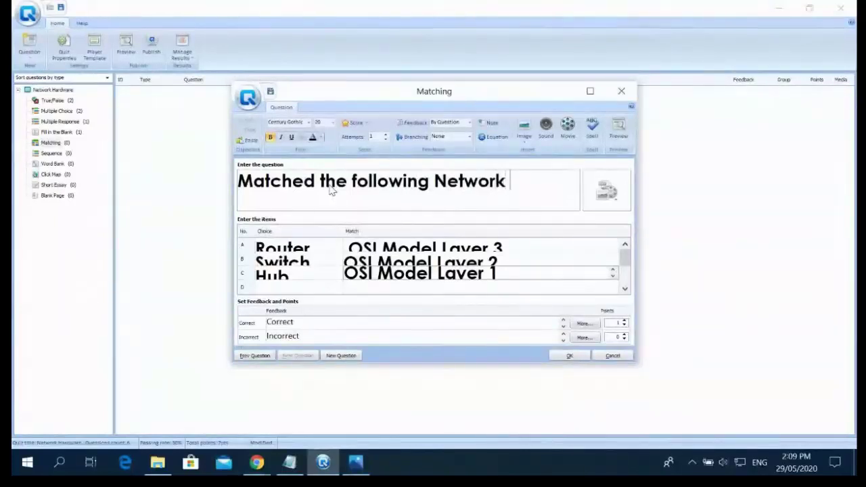
pyautogui.write('Hardwar')
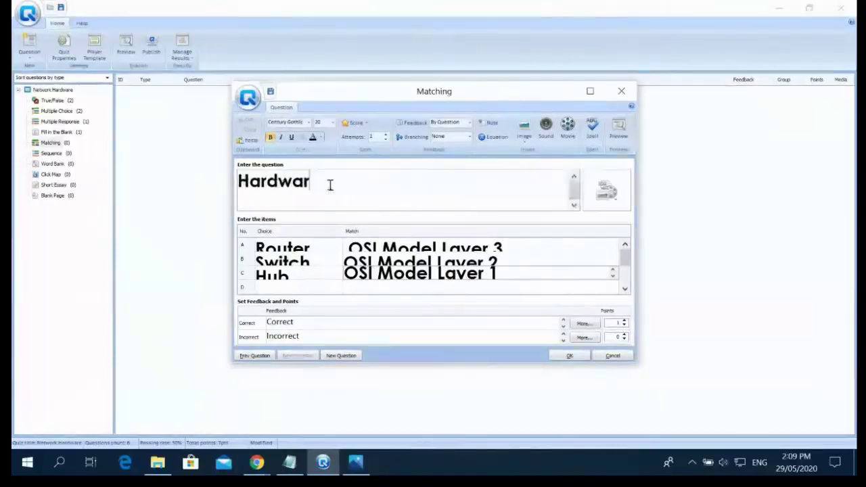
pyautogui.write('e kto its Coress')
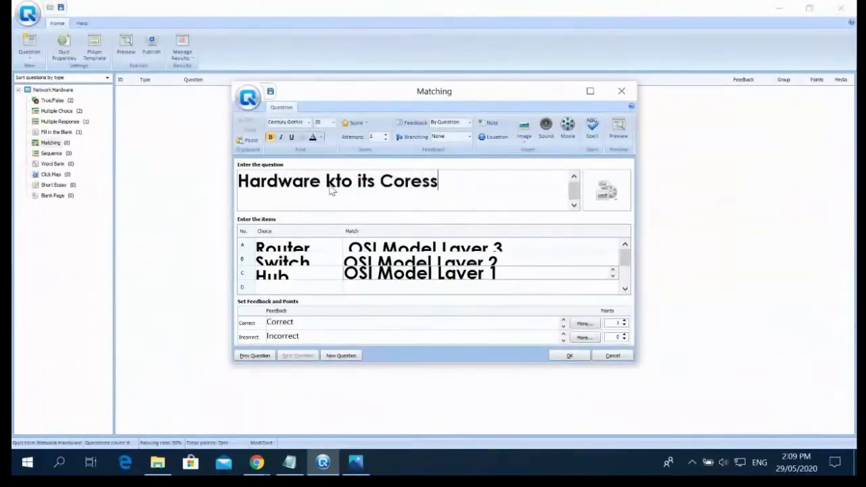
pyautogui.press('BackSpace')
pyautogui.press('BackSpace')
pyautogui.press('BackSpace')
pyautogui.write('re')
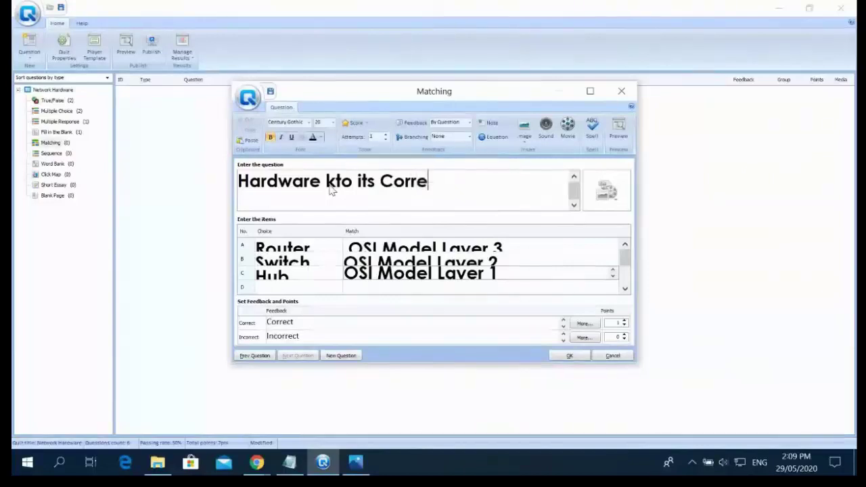
pyautogui.write('sponding ')
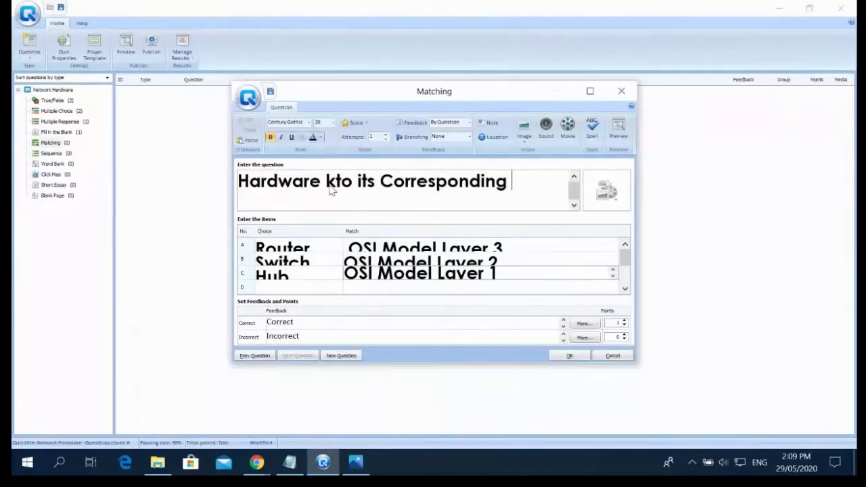
pyautogui.write('OSI Layer')
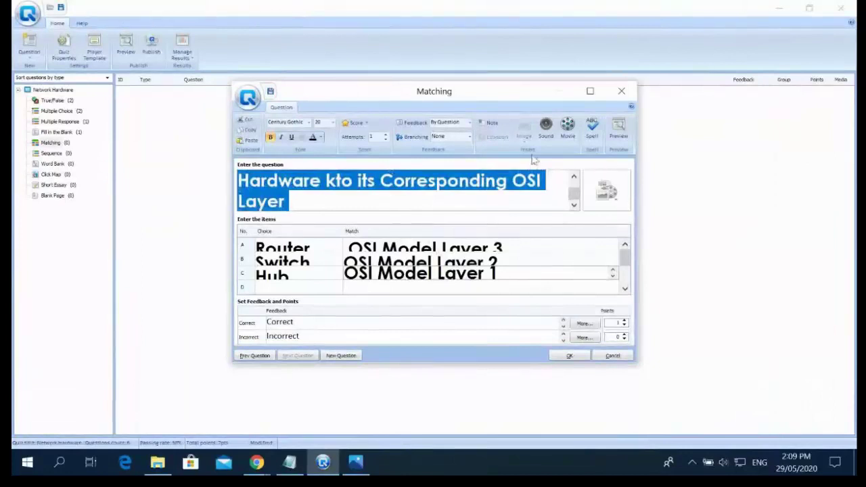
pyautogui.click(545, 129)
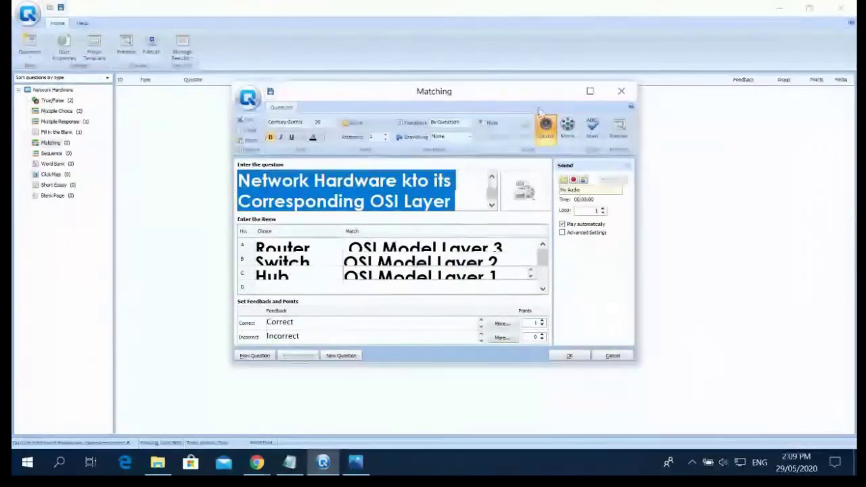
# Step: Generate 4-second Text-to-Speech Audio.mp3 from the prompt, then open and close the Correct feedback
pyautogui.click(585, 182)
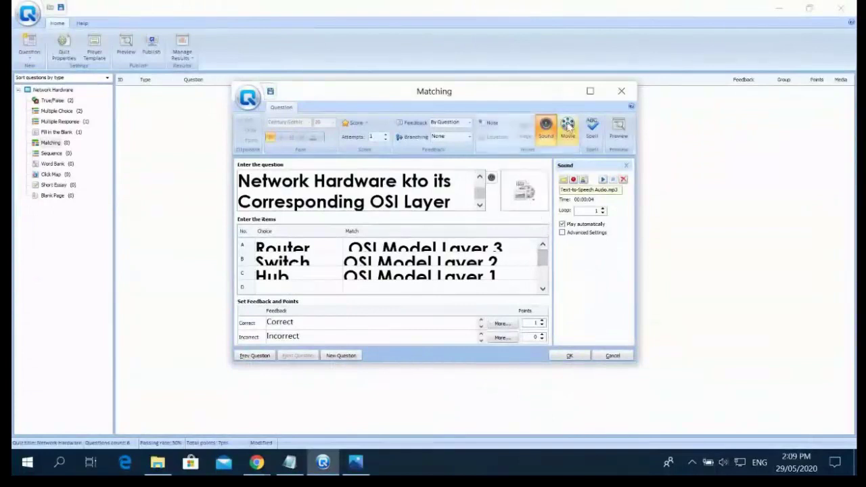
pyautogui.click(500, 323)
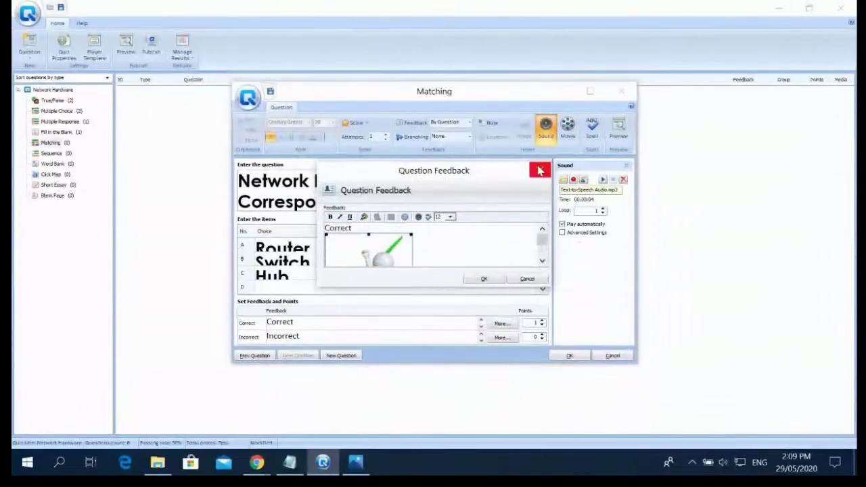
pyautogui.click(539, 170)
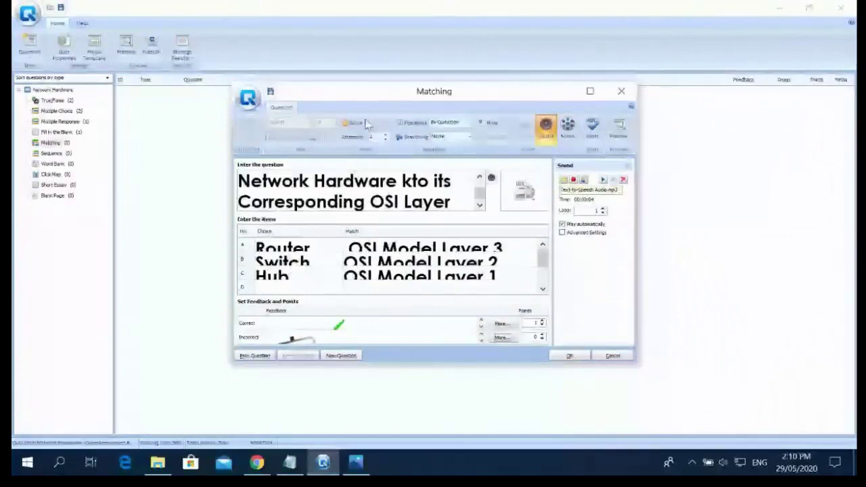
# Step: Switch scoring to By Answer with feedback left By Question, and save the Matching question
pyautogui.click(467, 123)
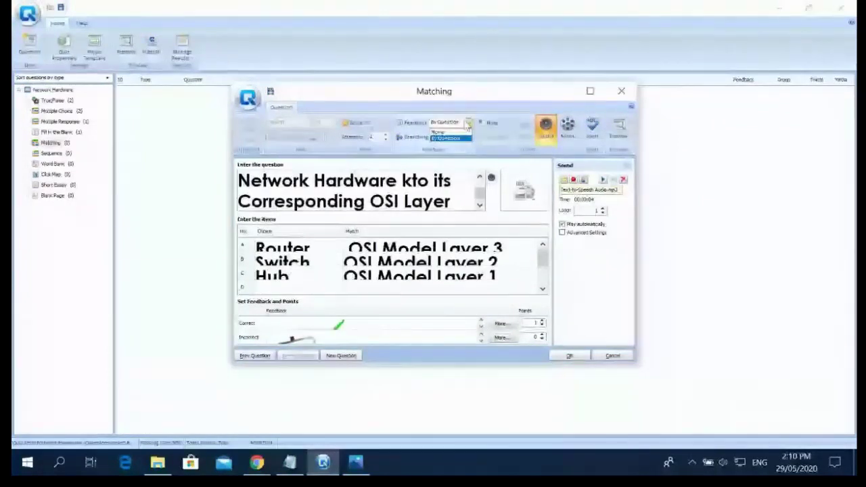
pyautogui.click(467, 123)
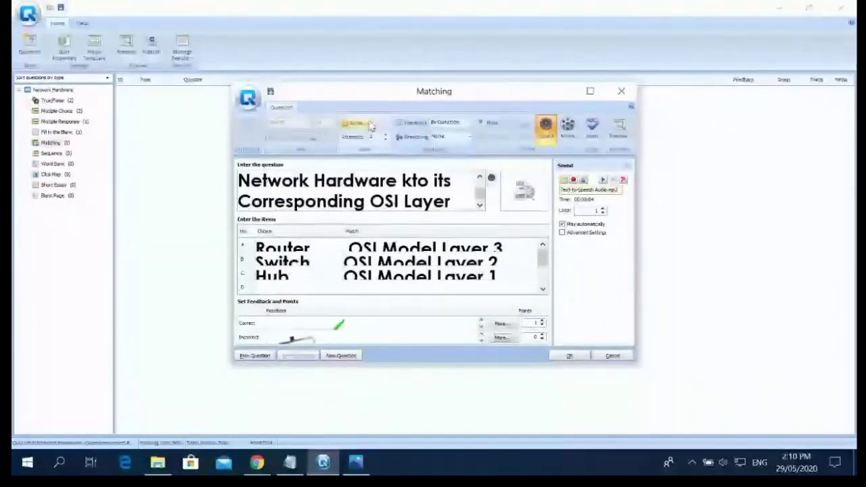
pyautogui.click(370, 125)
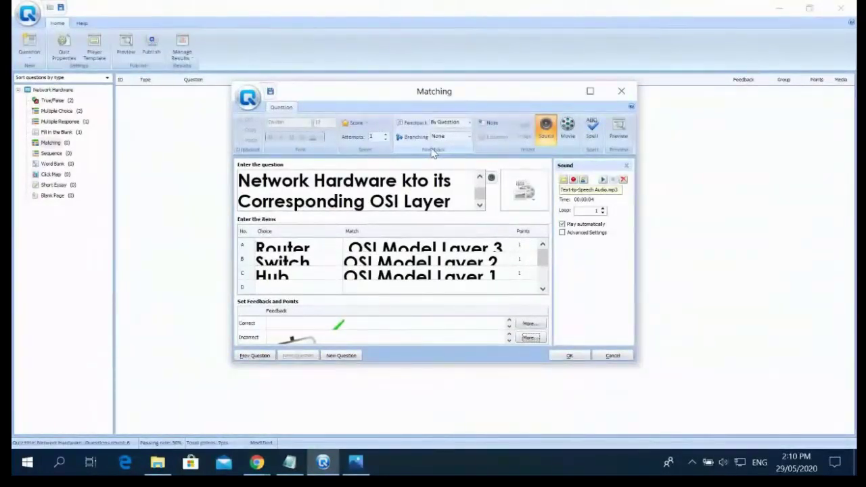
pyautogui.click(366, 123)
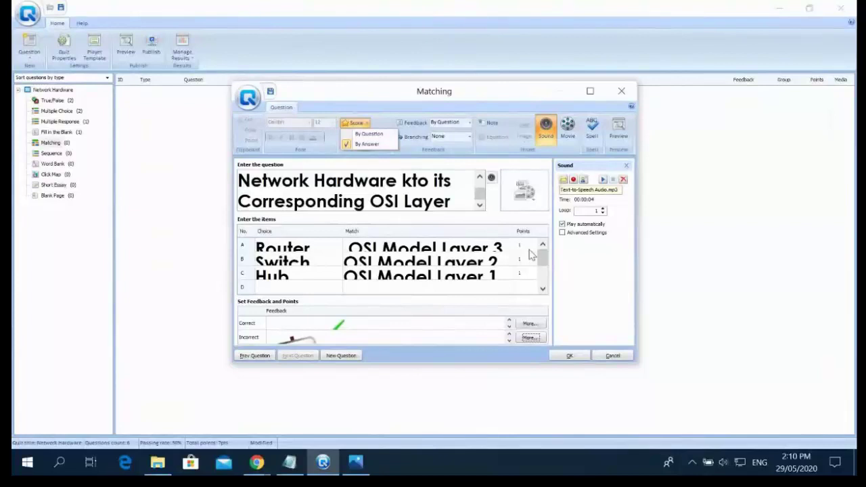
pyautogui.click(542, 272)
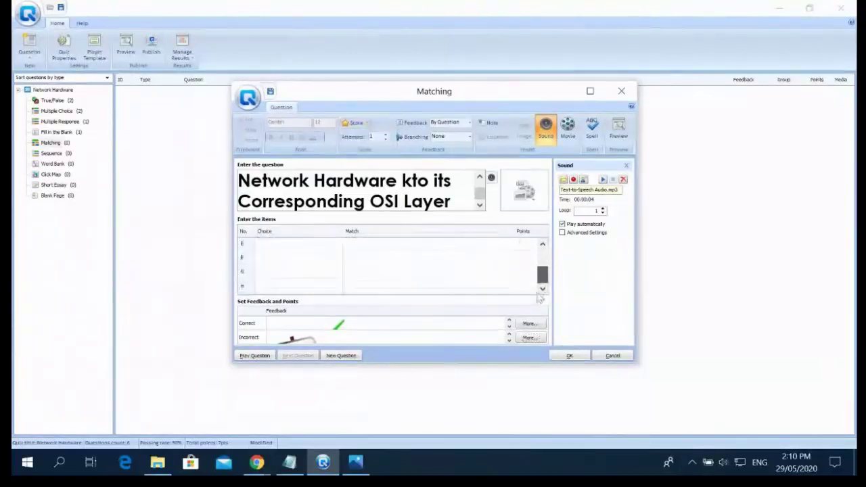
pyautogui.click(543, 256)
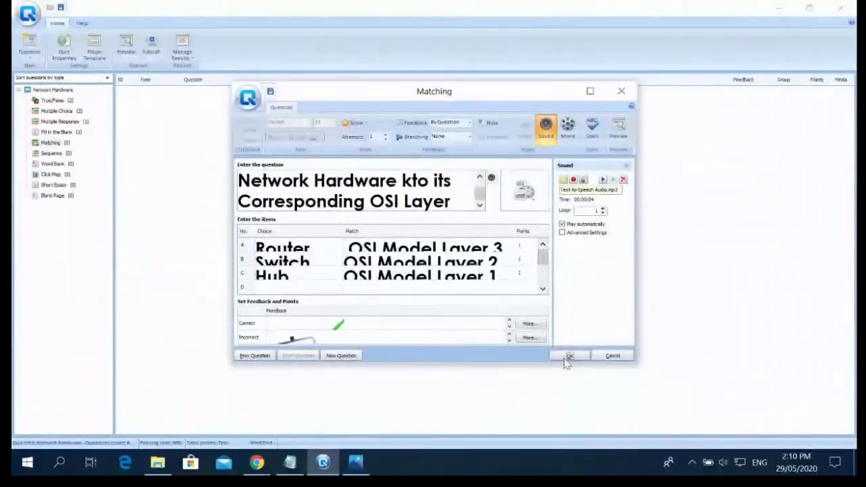
pyautogui.click(565, 358)
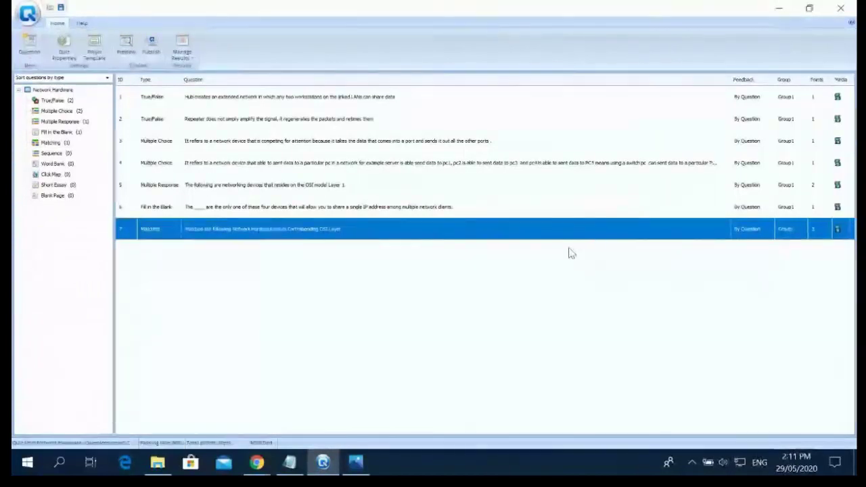
# Step: Preview the Network Hardware quiz: 7 questions, full score 10, passing score 5
pyautogui.click(127, 47)
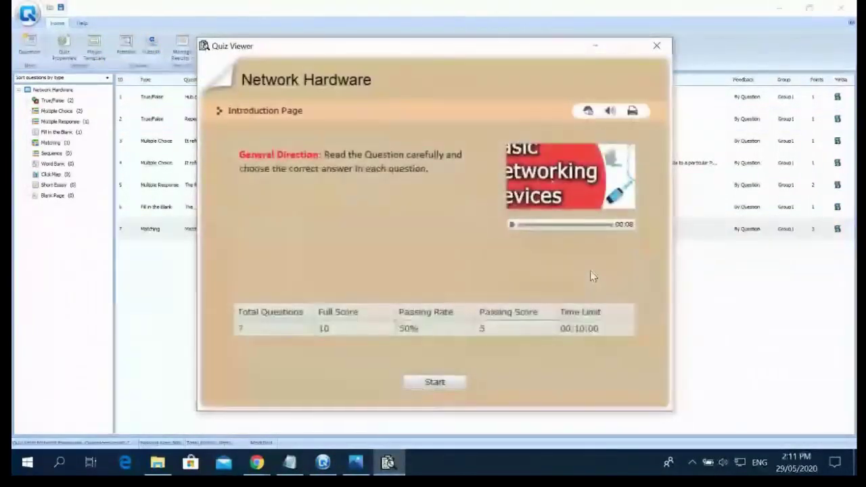
# Step: Start the preview, answer the first blank with 'router', and submit it
pyautogui.click(454, 382)
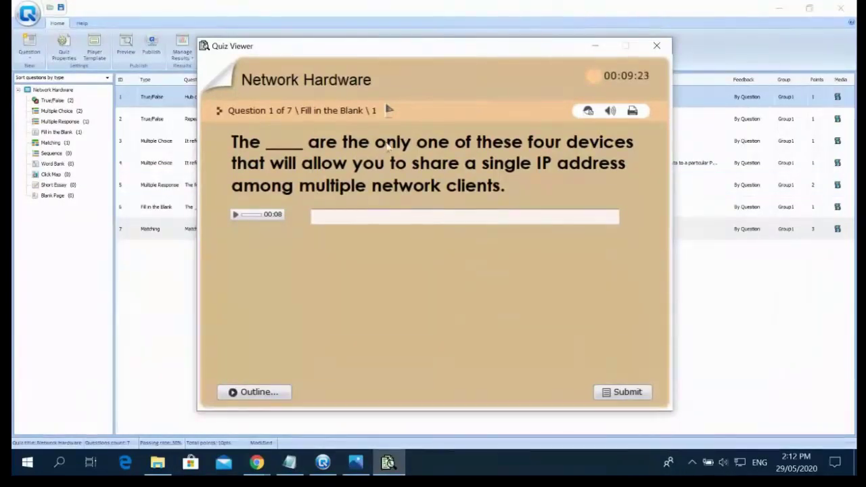
pyautogui.write('router')
pyautogui.click(612, 394)
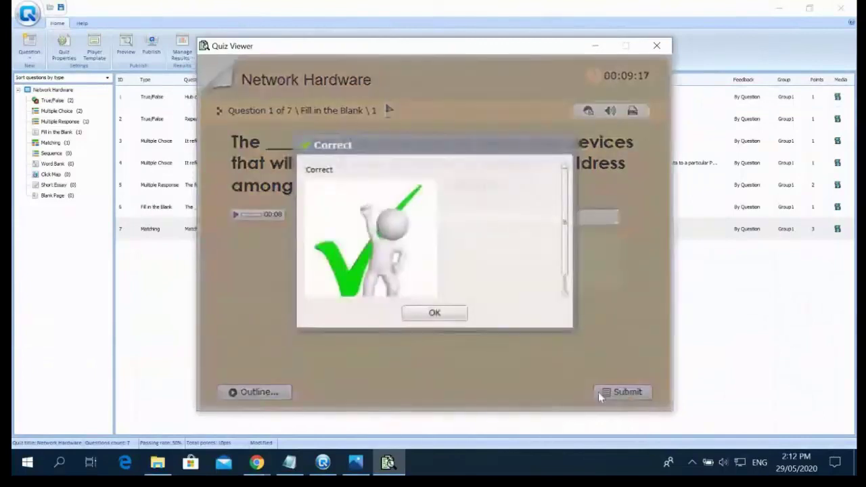
# Step: Answer preview questions 2–4: Switch, False for the hub statement, and Hub as a Layer 1 device
pyautogui.click(454, 317)
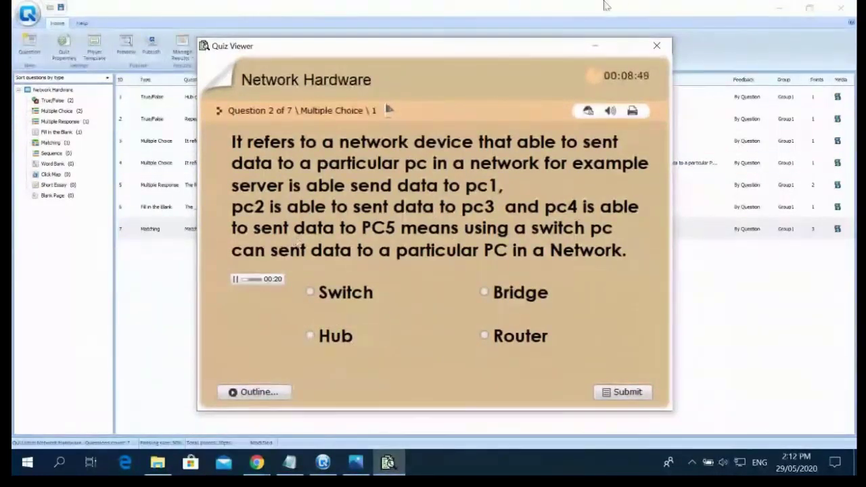
pyautogui.click(356, 298)
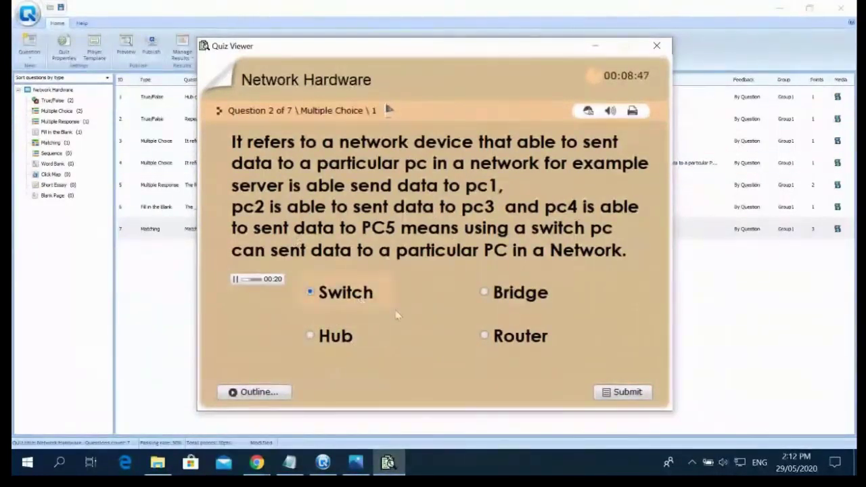
pyautogui.click(605, 392)
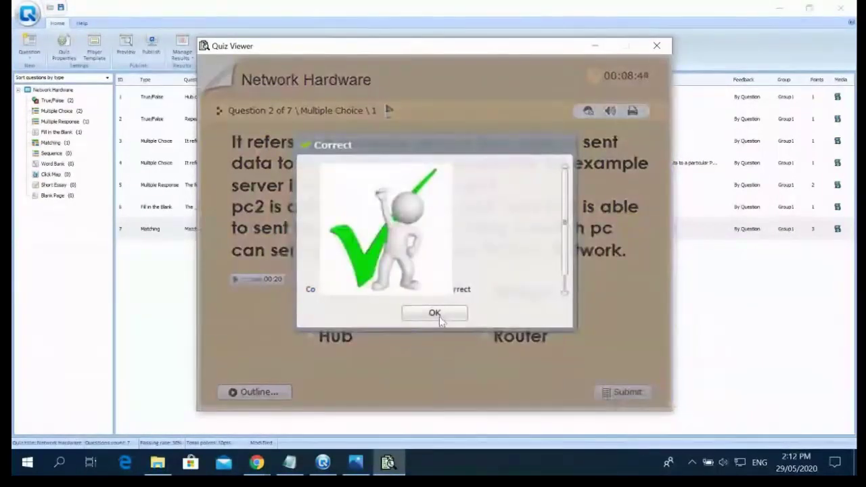
pyautogui.click(434, 313)
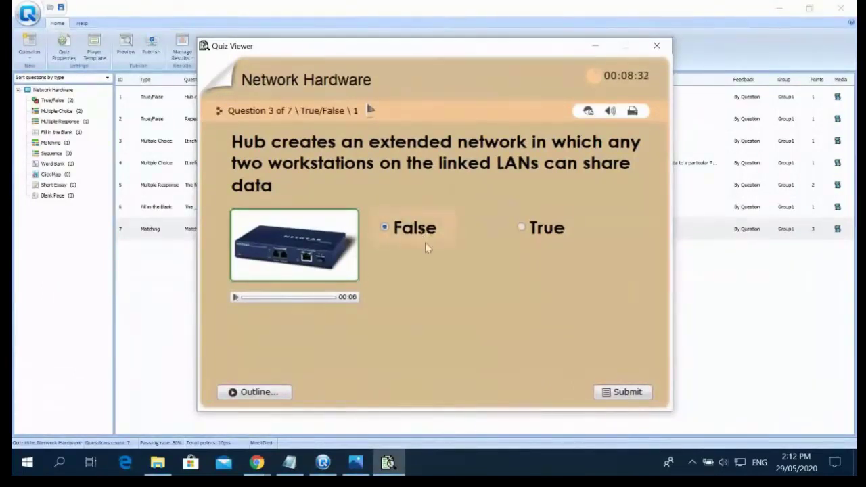
pyautogui.click(602, 392)
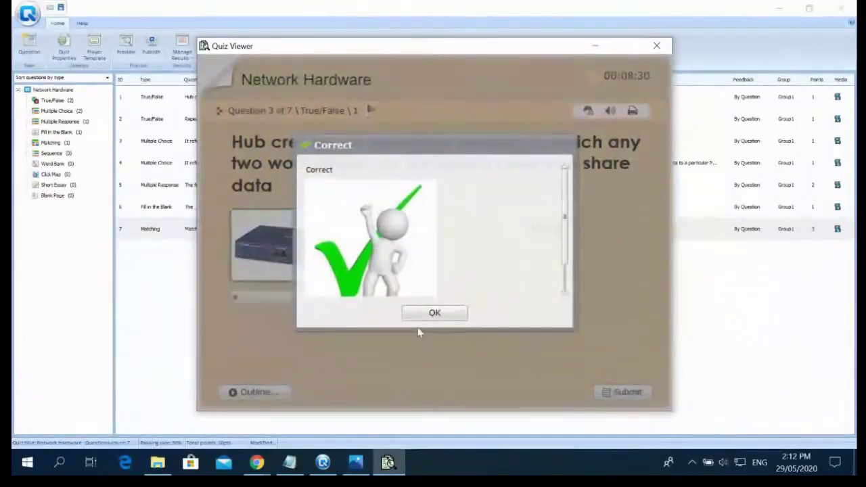
pyautogui.click(434, 313)
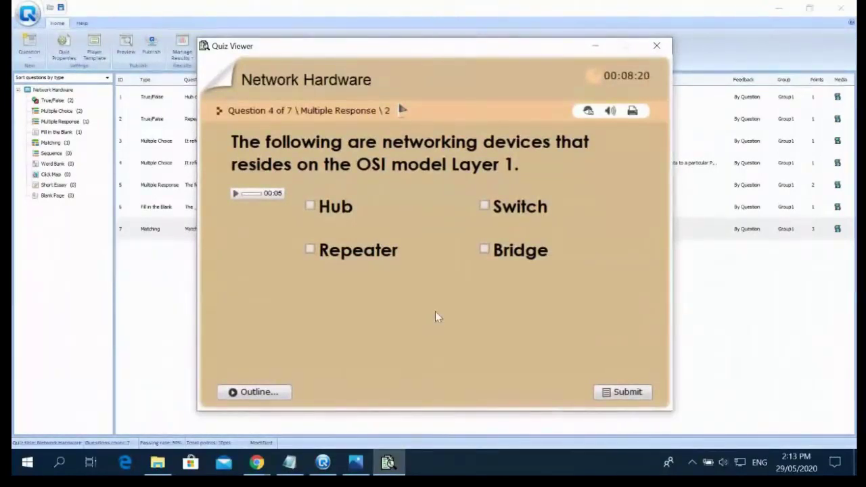
pyautogui.click(333, 206)
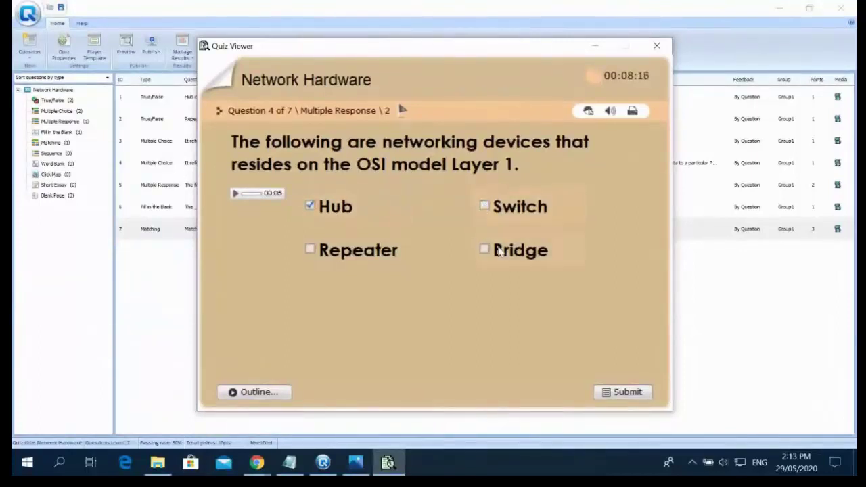
pyautogui.click(627, 390)
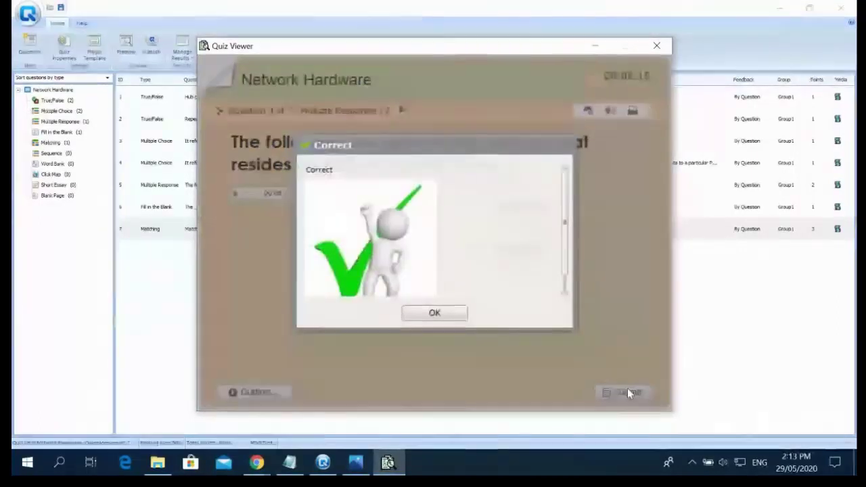
pyautogui.click(435, 313)
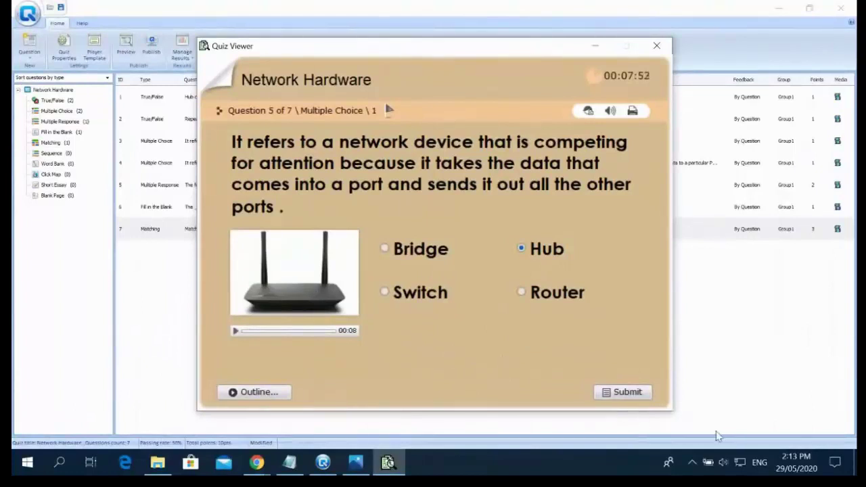
# Step: Answer Hub for question 5, then match Layer 1–Hub, Layer 2–Switch, Layer 3–Router
pyautogui.click(632, 393)
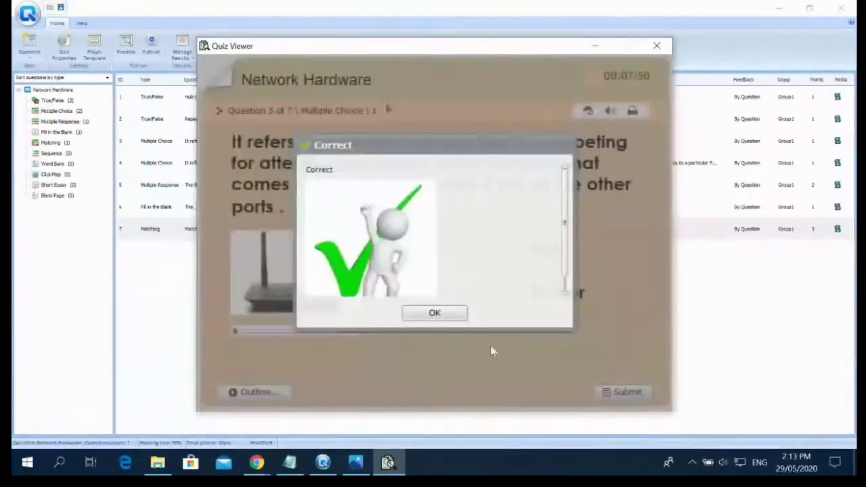
pyautogui.click(451, 318)
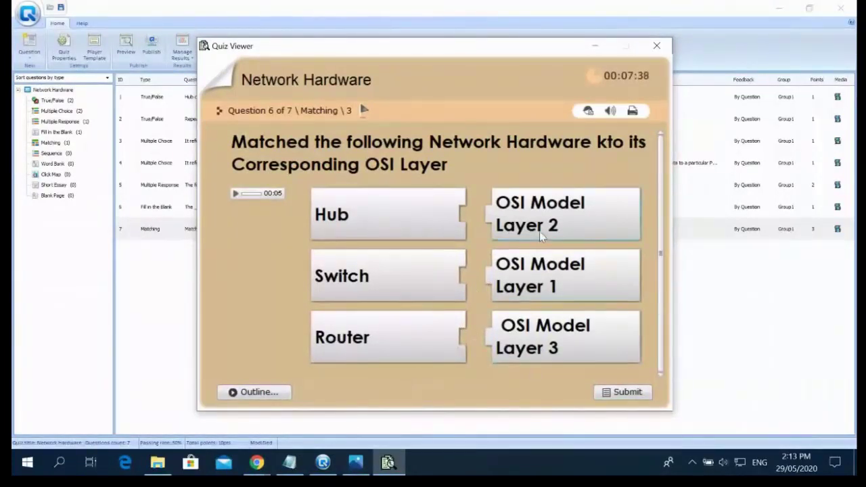
pyautogui.moveTo(552, 296); pyautogui.dragTo(526, 234)
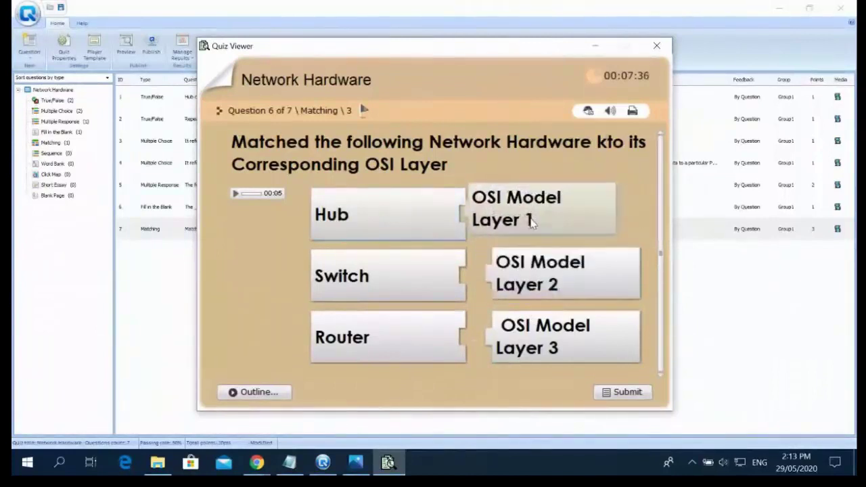
pyautogui.moveTo(574, 286); pyautogui.dragTo(549, 282)
pyautogui.moveTo(611, 353); pyautogui.dragTo(576, 350)
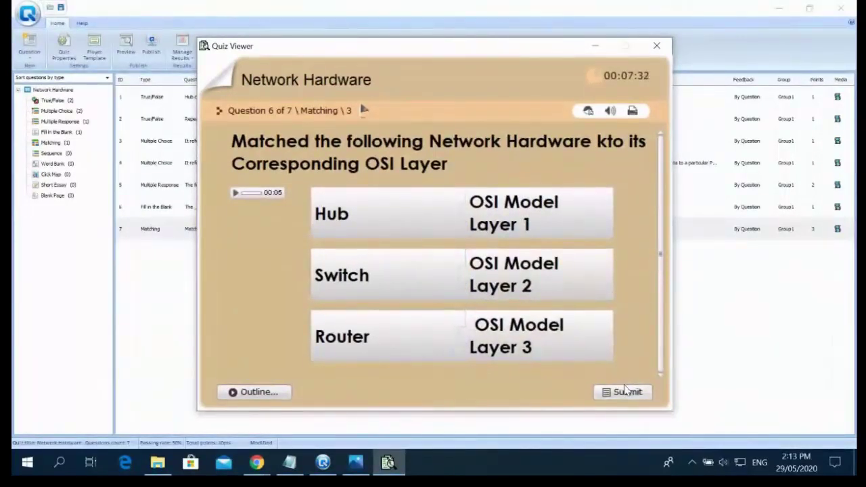
pyautogui.click(625, 392)
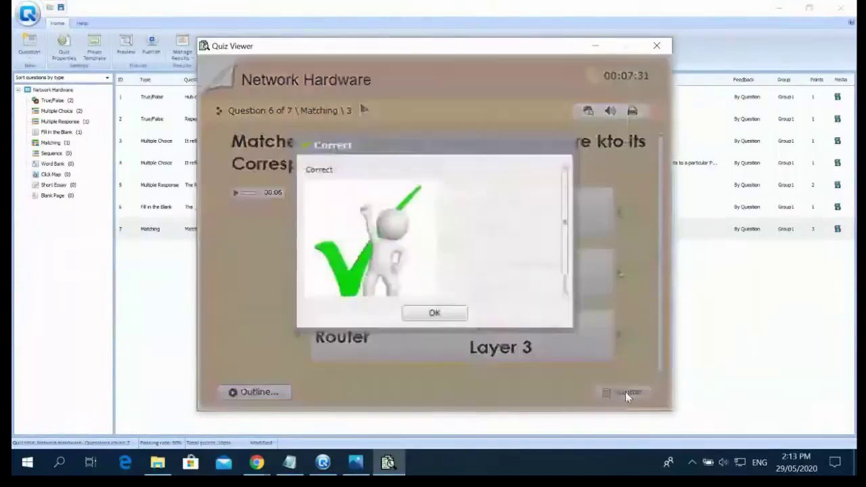
pyautogui.click(446, 315)
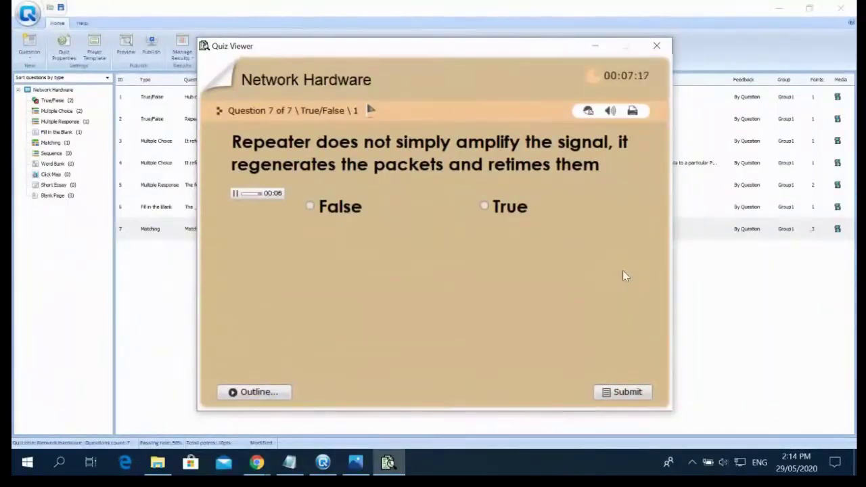
# Step: Answer True for the repeater statement, view the 10/10 result, and close the preview
pyautogui.click(504, 210)
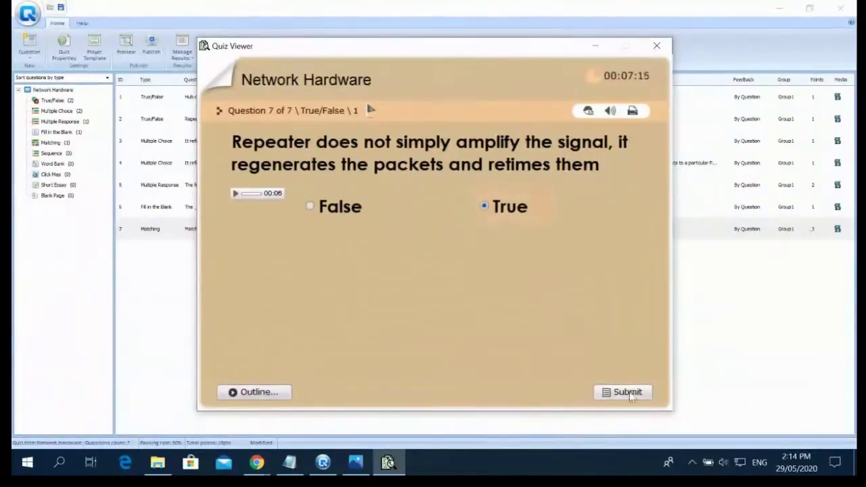
pyautogui.click(628, 394)
pyautogui.click(455, 315)
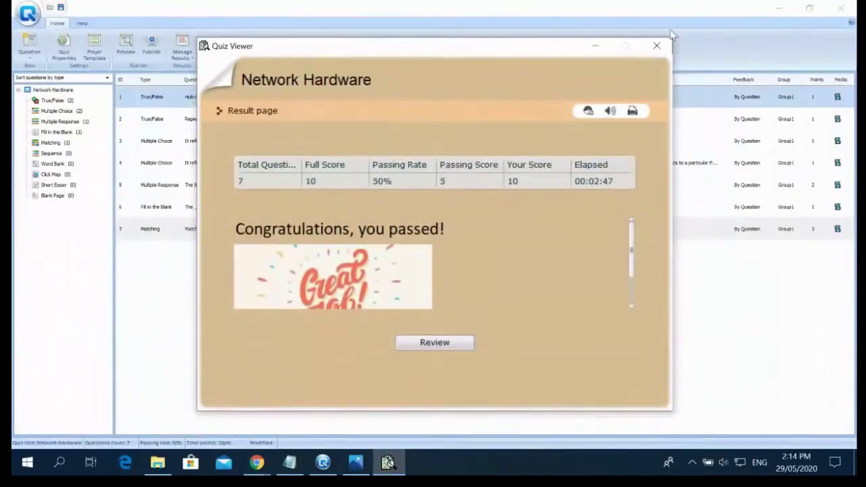
pyautogui.click(656, 45)
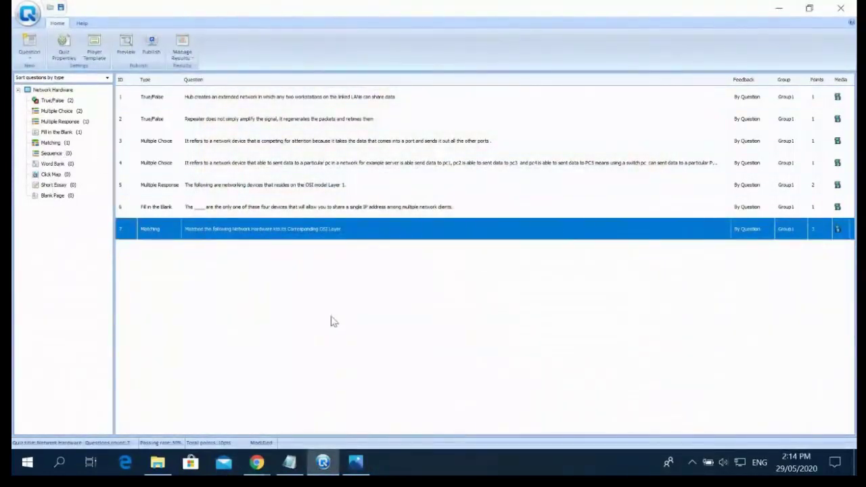
# Step: Start a new blank Matching question in the Network Hardware quiz
pyautogui.rightClick(65, 145)
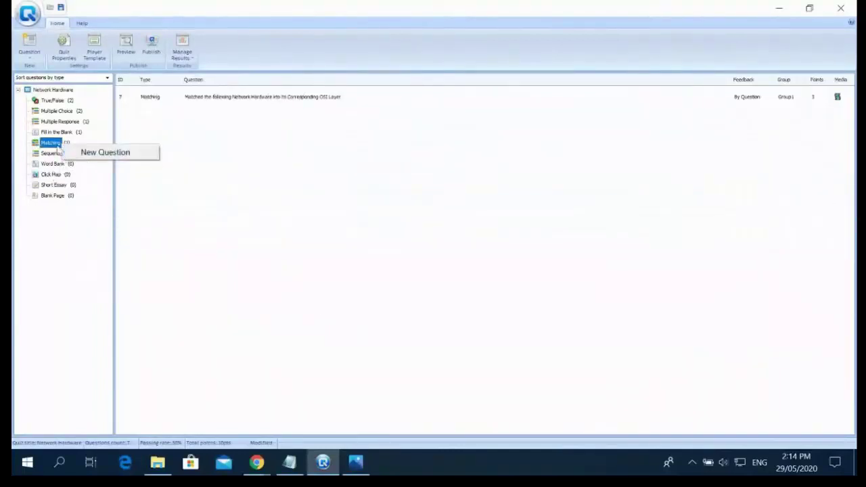
pyautogui.click(57, 145)
pyautogui.click(230, 107)
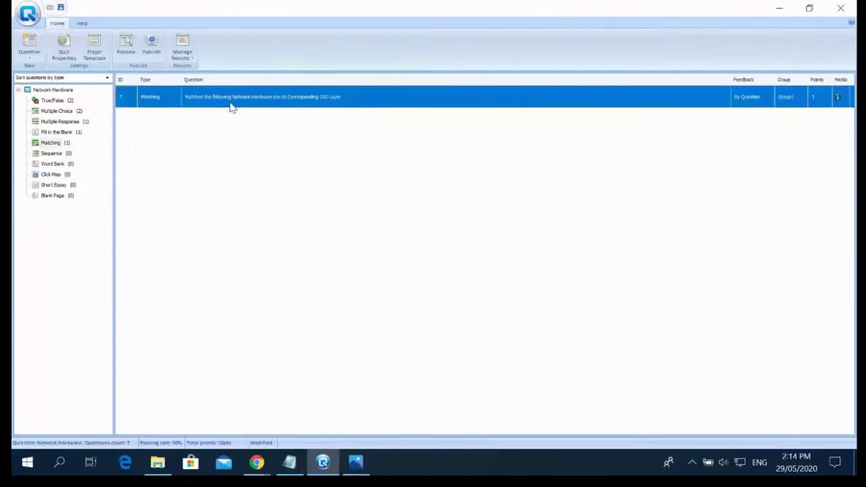
pyautogui.rightClick(230, 107)
pyautogui.click(242, 120)
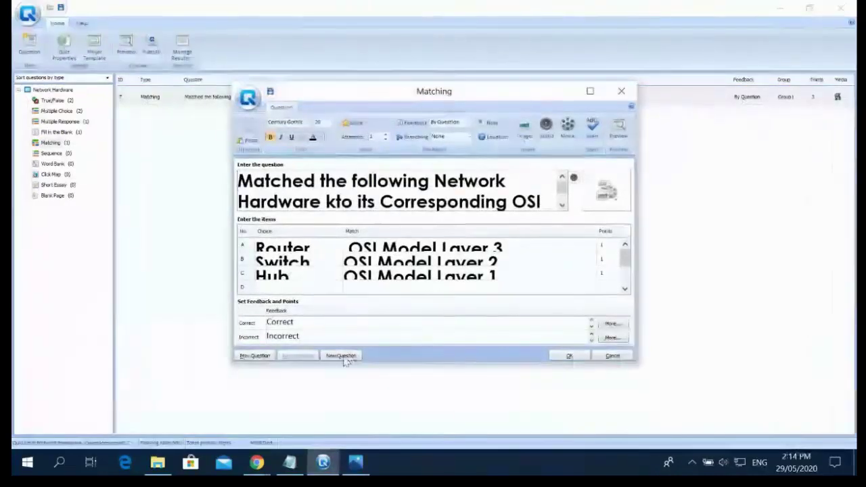
pyautogui.press('Escape')
# Step: Paste the IP address classes question text from the Notepad notes into the question field
pyautogui.click(290, 463)
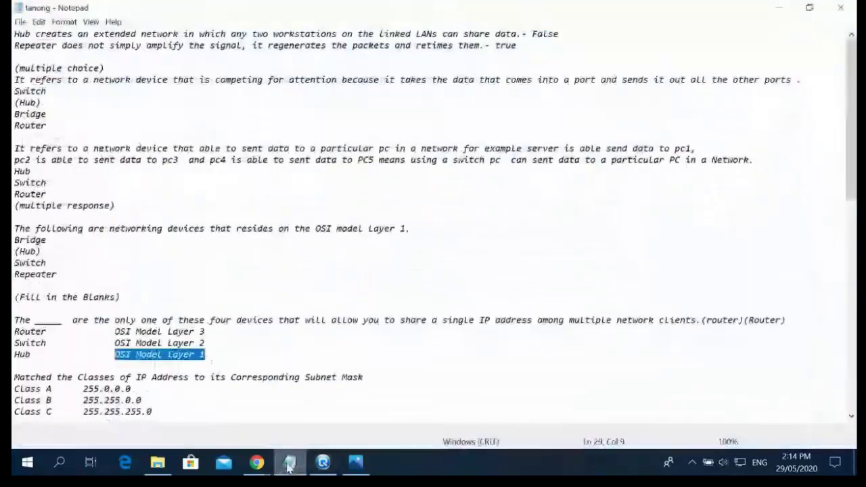
pyautogui.scroll(-1, 286, 345)
pyautogui.moveTo(14, 343)
pyautogui.mouseDown()
pyautogui.moveTo(461, 361)
pyautogui.moveTo(372, 344)
pyautogui.moveTo(14, 343)
pyautogui.mouseUp()
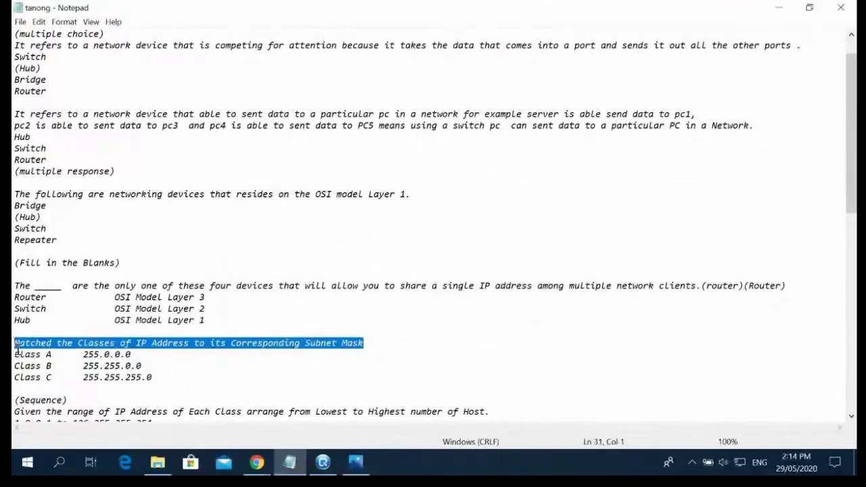
pyautogui.click(323, 462)
pyautogui.click(383, 193)
pyautogui.write('its Corresponding Subnet Mask')
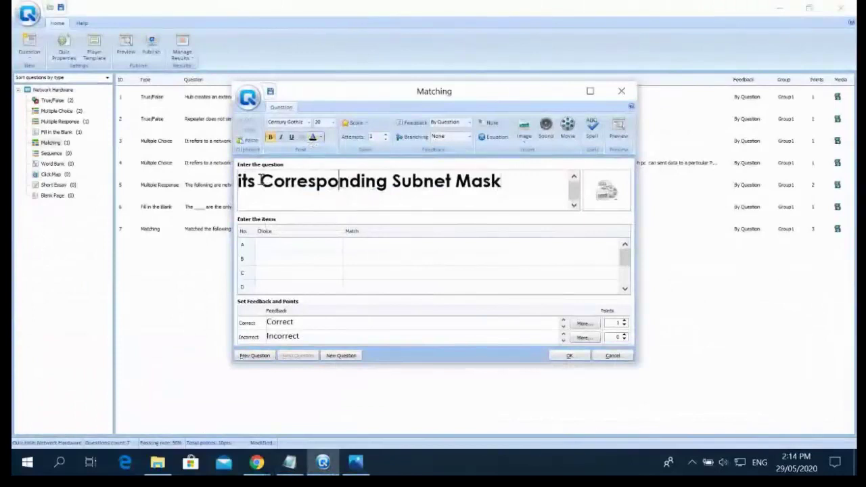
pyautogui.scroll(1, 248, 183)
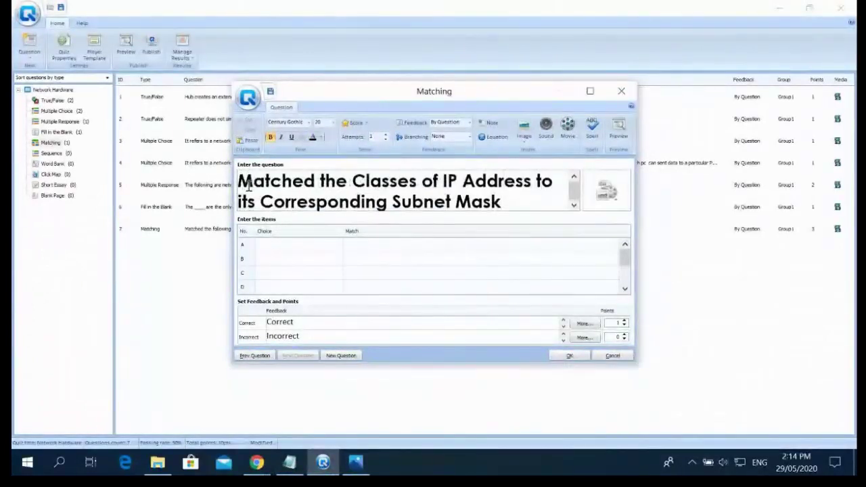
# Step: Add text-to-speech audio to the question, set it to loop twice, and play it
pyautogui.click(545, 127)
pyautogui.click(583, 180)
pyautogui.click(603, 209)
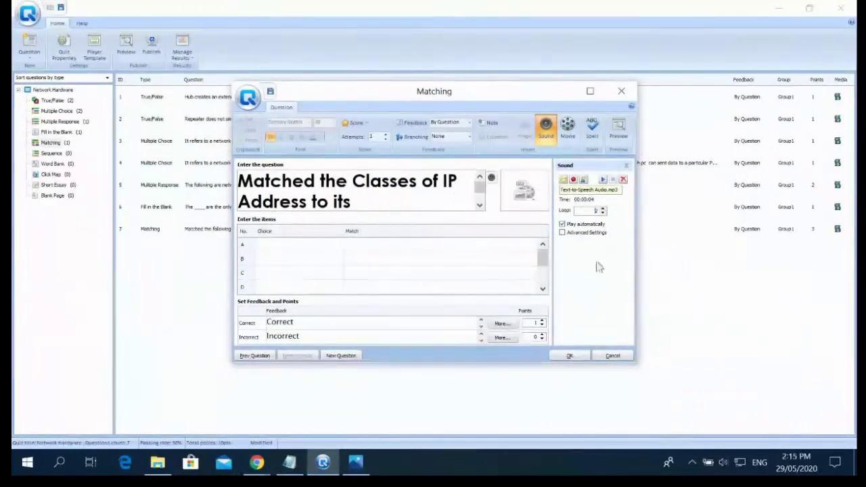
pyautogui.click(602, 180)
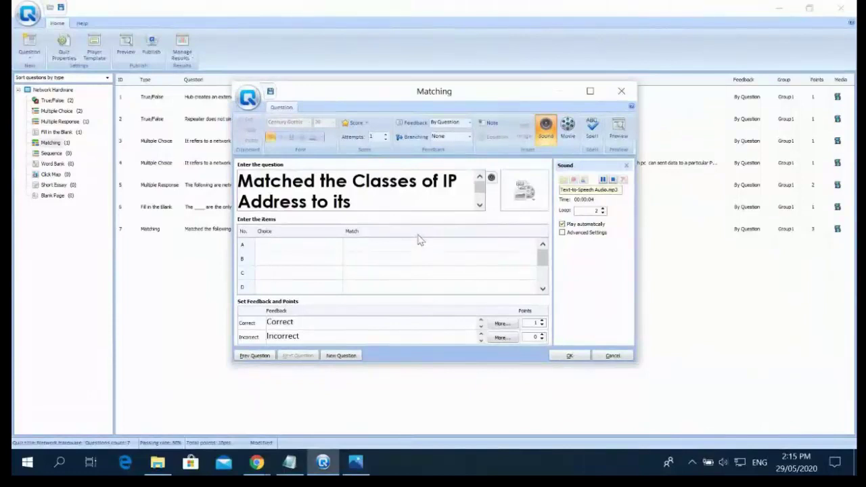
pyautogui.click(285, 247)
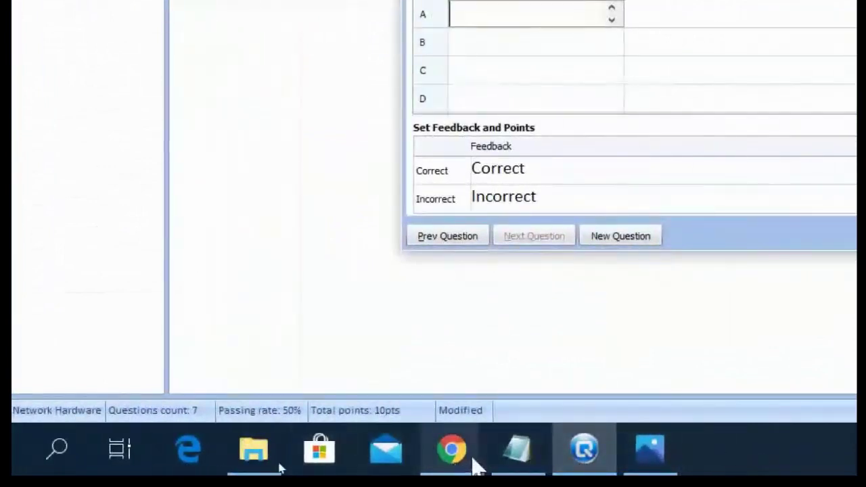
# Step: Fill the first pair with Class A and its mask 255.0.0.0 from the notes
pyautogui.click(504, 456)
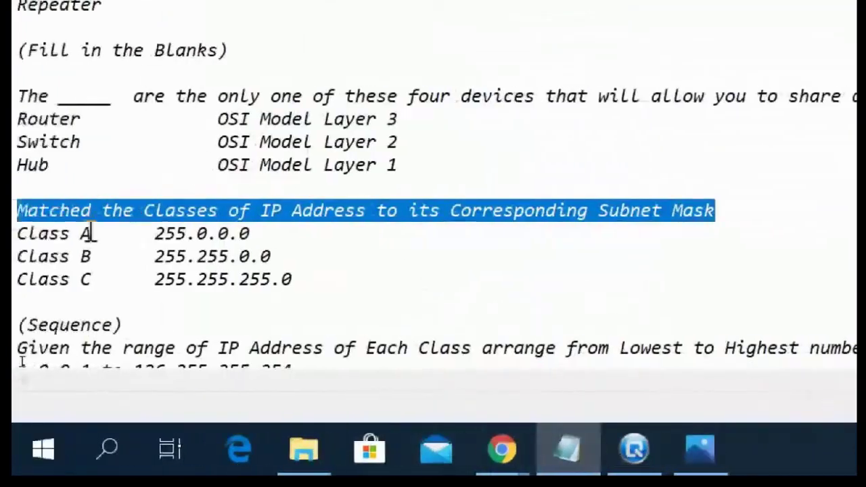
pyautogui.click(47, 237)
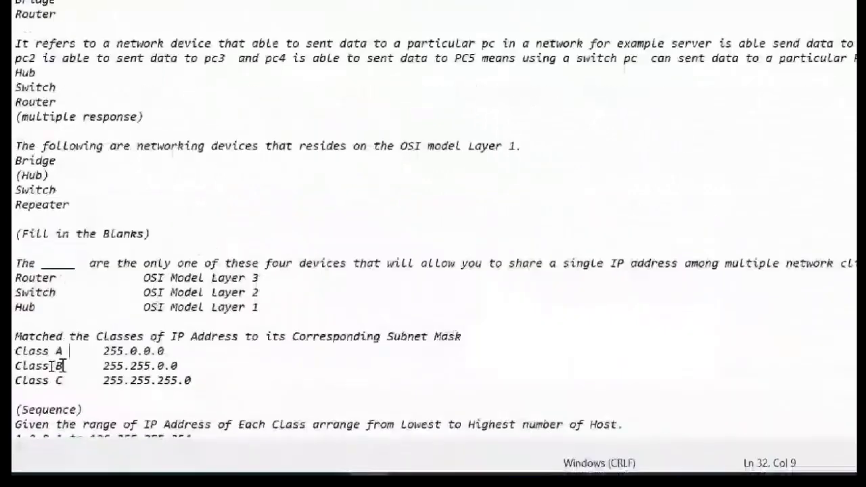
pyautogui.moveTo(105, 233); pyautogui.dragTo(21, 233)
pyautogui.moveTo(16, 354); pyautogui.dragTo(14, 354)
pyautogui.hotkey('ctrl', 'c')
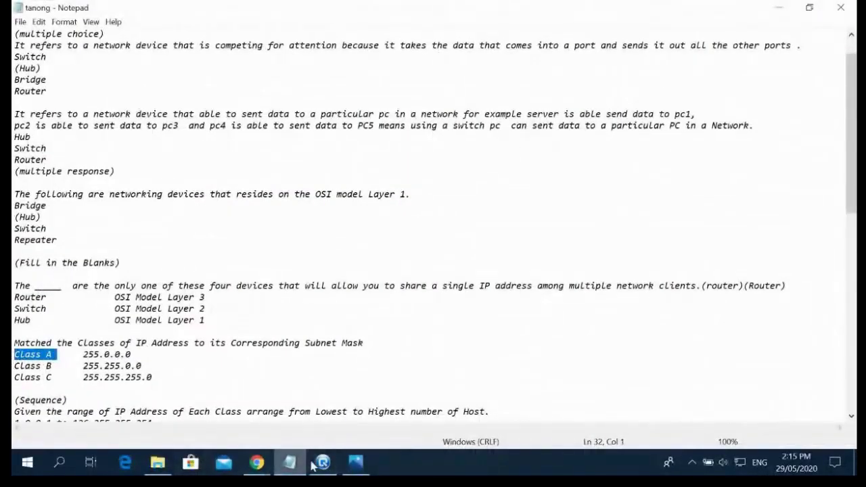
pyautogui.click(322, 463)
pyautogui.hotkey('ctrl', 'v')
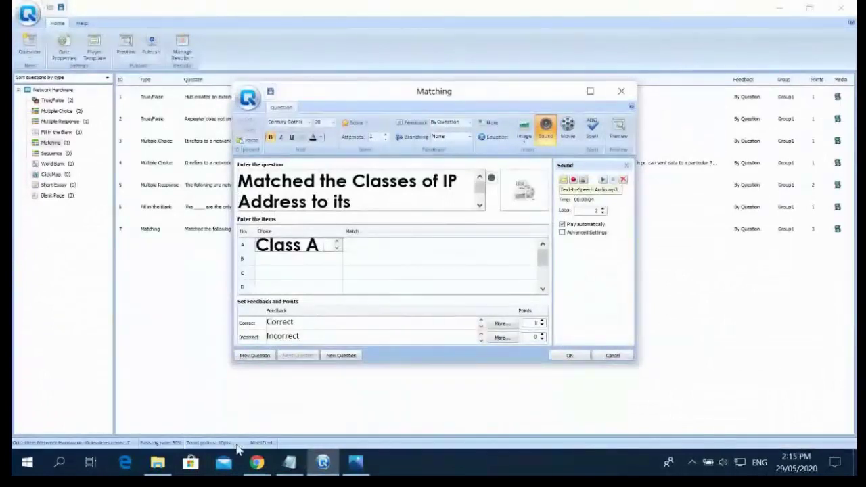
pyautogui.click(288, 463)
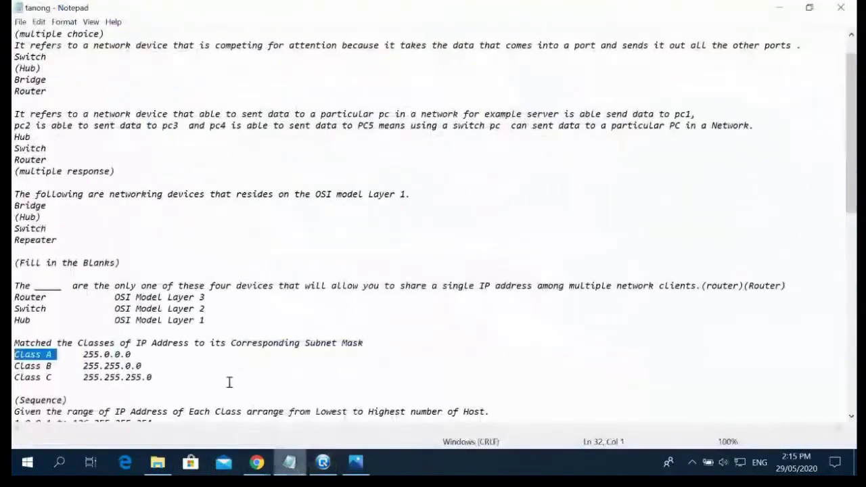
pyautogui.moveTo(152, 354); pyautogui.dragTo(85, 359)
pyautogui.hotkey('ctrl', 'c')
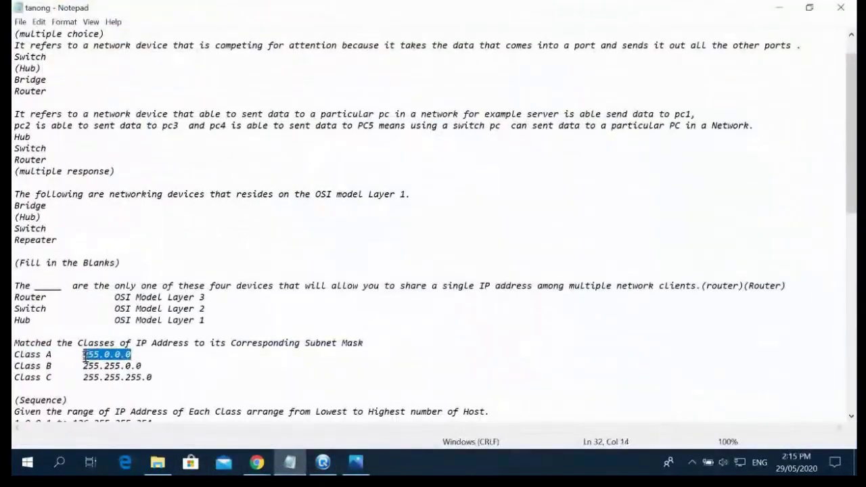
pyautogui.click(322, 463)
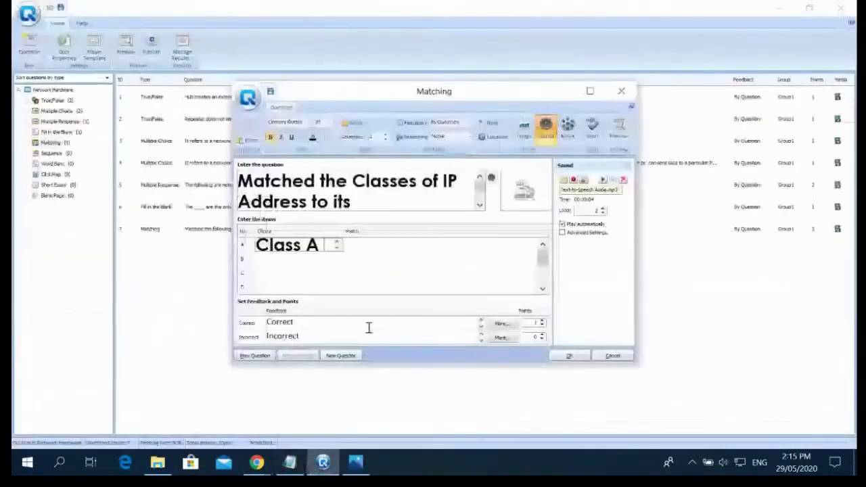
pyautogui.click(371, 247)
pyautogui.hotkey('ctrl', 'v')
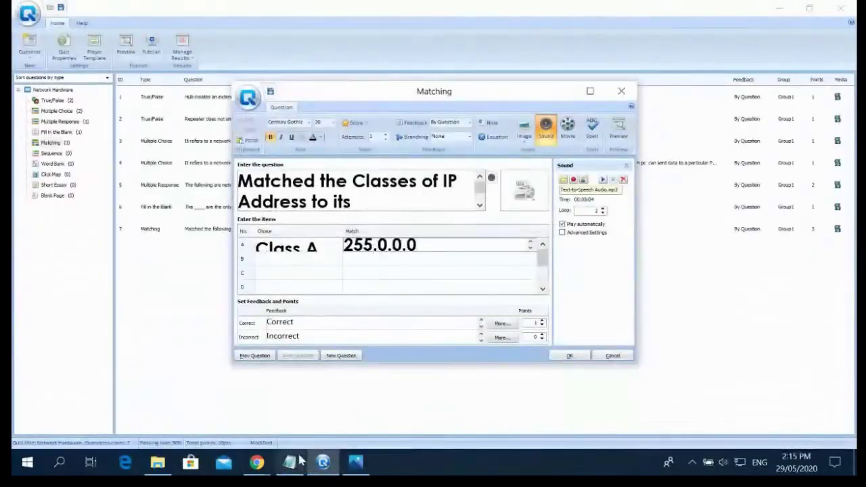
# Step: Fill the second pair with Class B and its mask 255.255.0.0
pyautogui.click(289, 462)
pyautogui.moveTo(57, 365); pyautogui.dragTo(13, 374)
pyautogui.hotkey('ctrl', 'c')
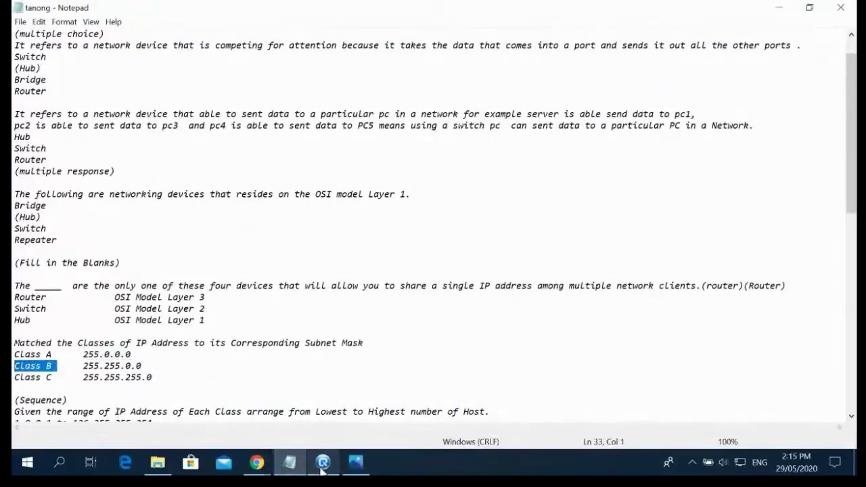
pyautogui.click(322, 462)
pyautogui.click(291, 260)
pyautogui.hotkey('ctrl', 'v')
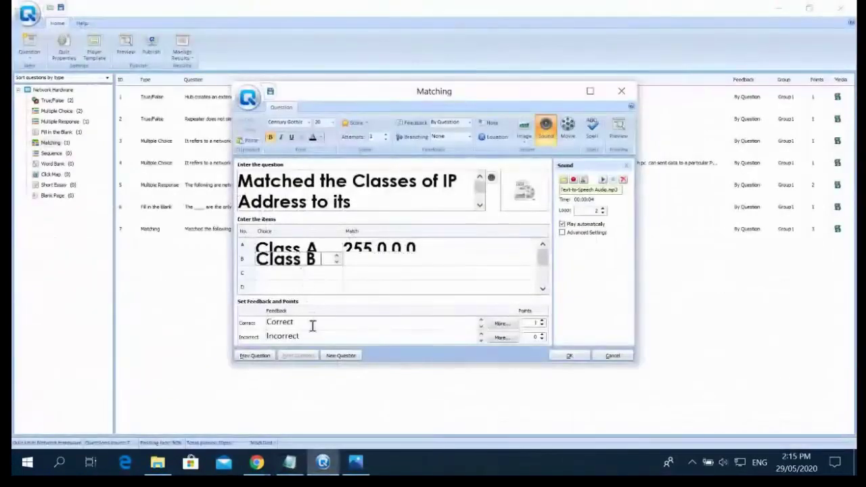
pyautogui.click(290, 463)
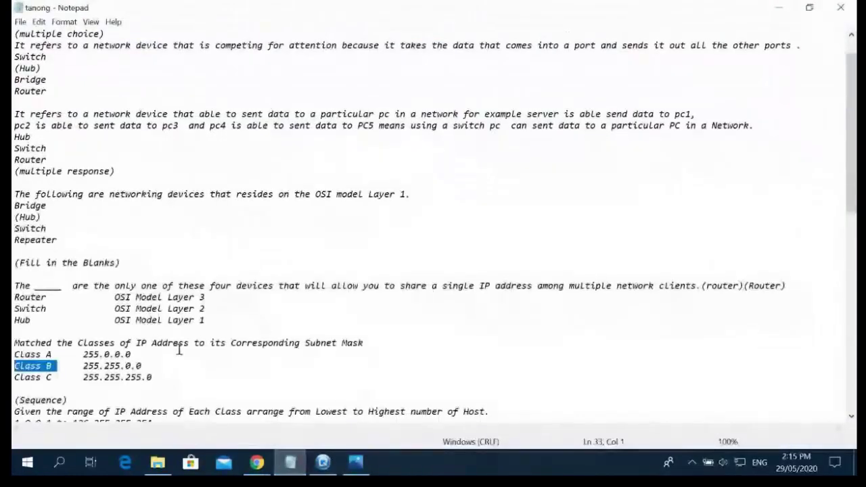
pyautogui.moveTo(164, 362); pyautogui.dragTo(81, 367)
pyautogui.hotkey('ctrl', 'c')
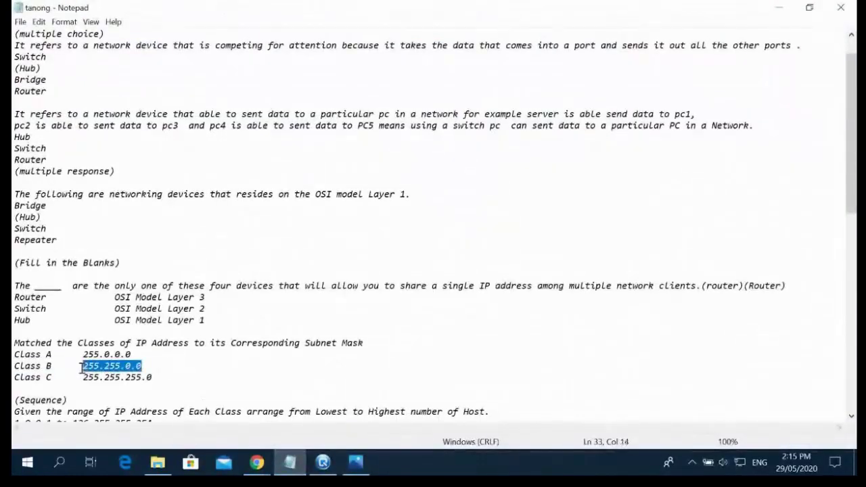
pyautogui.click(323, 463)
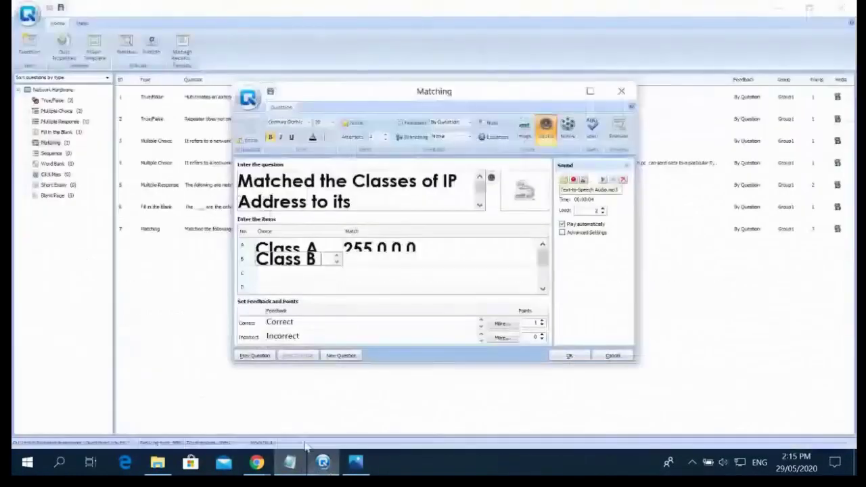
pyautogui.click(367, 261)
pyautogui.hotkey('ctrl', 'v')
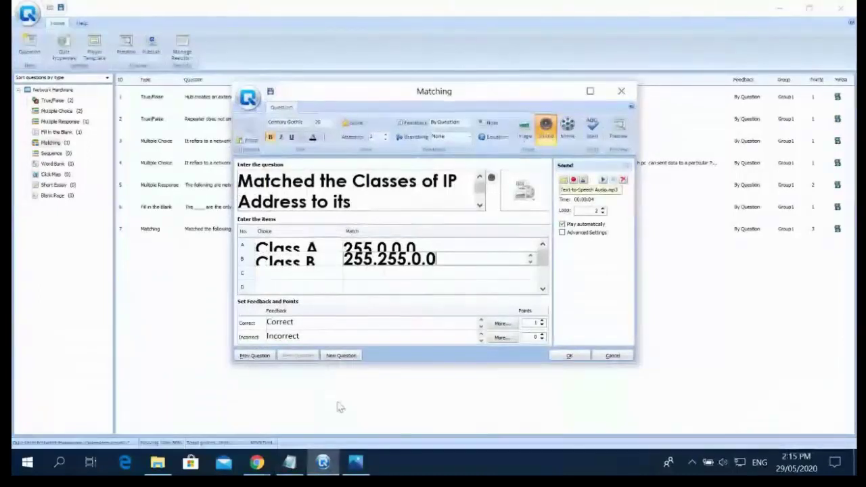
# Step: Fill the third pair with Class C and 255.255.255.0, and set Score to By Answer
pyautogui.click(290, 463)
pyautogui.moveTo(58, 379); pyautogui.dragTo(12, 372)
pyautogui.hotkey('ctrl', 'c')
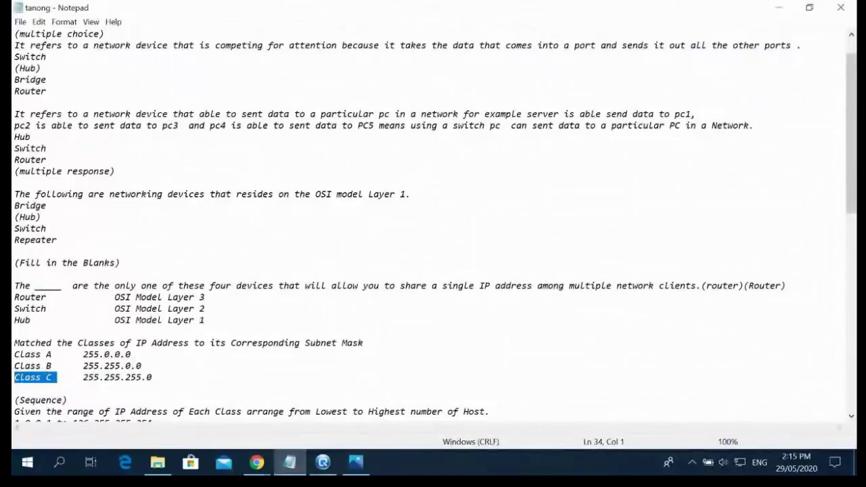
pyautogui.click(322, 462)
pyautogui.click(328, 271)
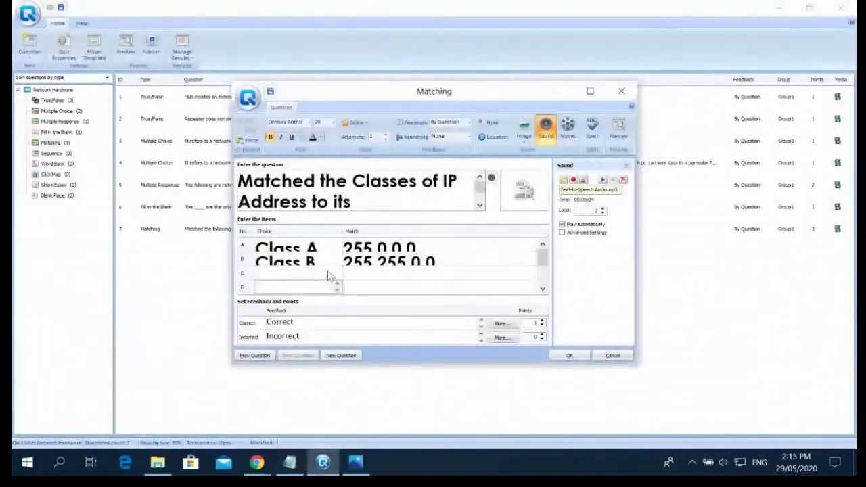
pyautogui.hotkey('ctrl', 'v')
pyautogui.click(290, 471)
pyautogui.moveTo(154, 377); pyautogui.dragTo(80, 382)
pyautogui.hotkey('ctrl', 'c')
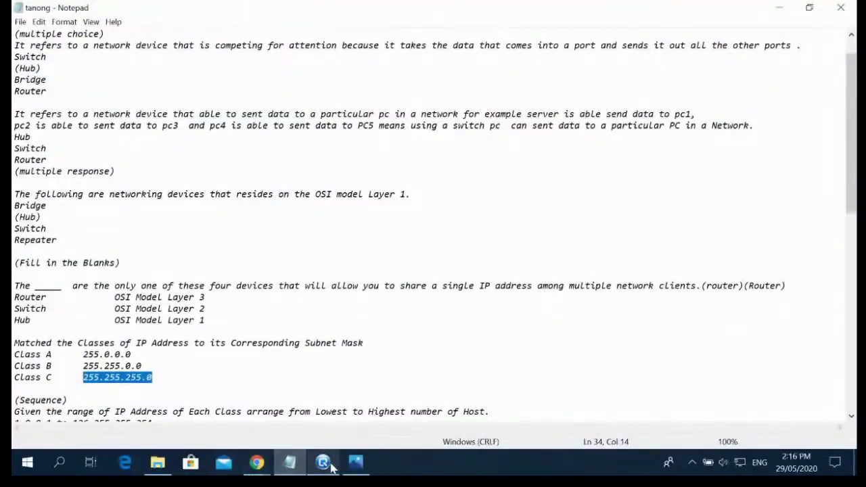
pyautogui.click(323, 462)
pyautogui.click(387, 277)
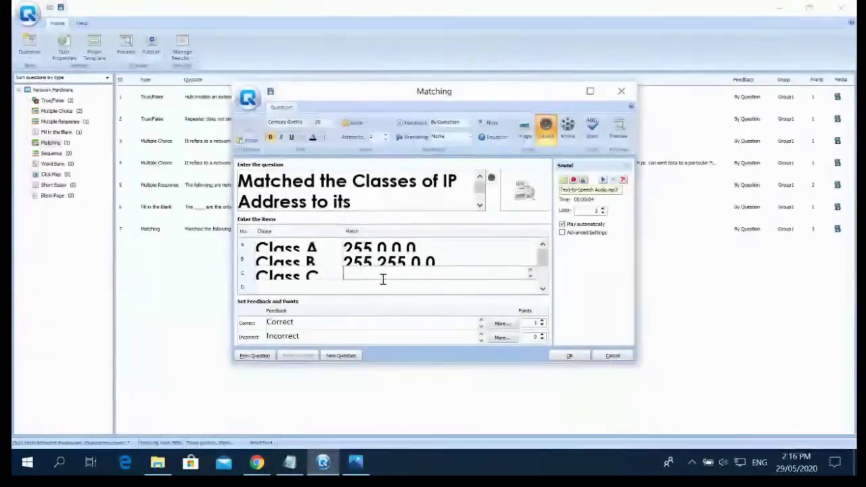
pyautogui.hotkey('ctrl', 'v')
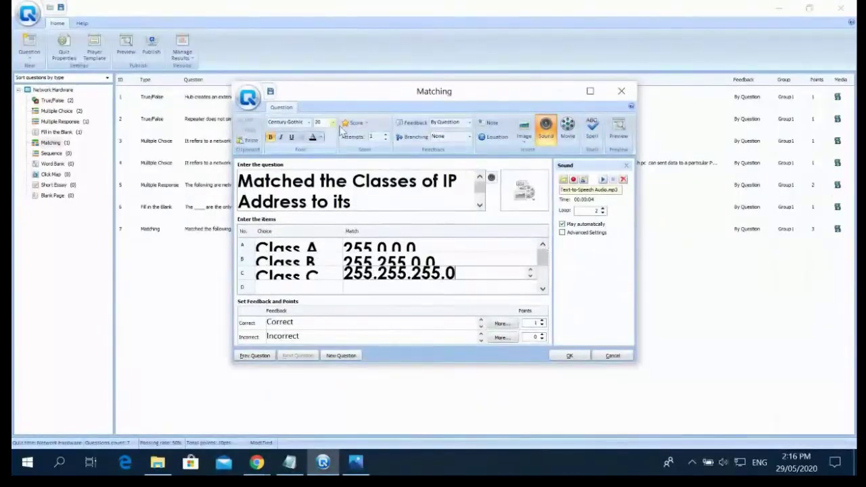
pyautogui.click(362, 123)
pyautogui.click(367, 144)
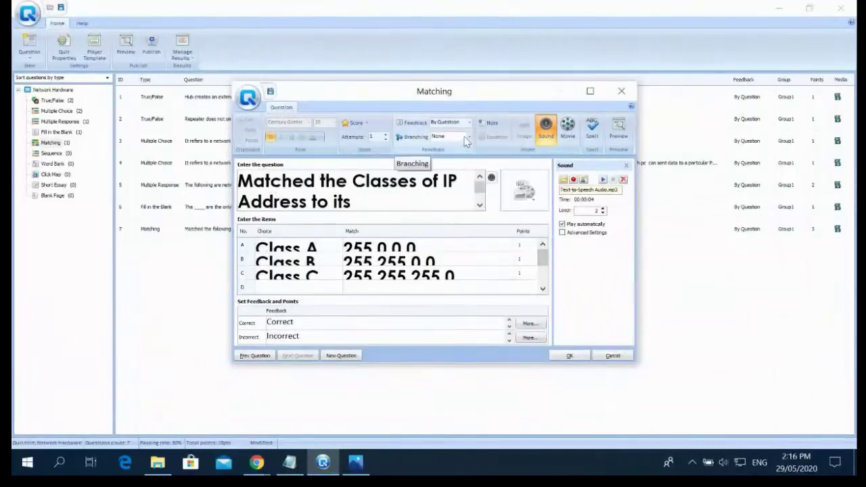
# Step: Replace the Correct feedback's audio with newly generated text-to-speech audio
pyautogui.click(527, 326)
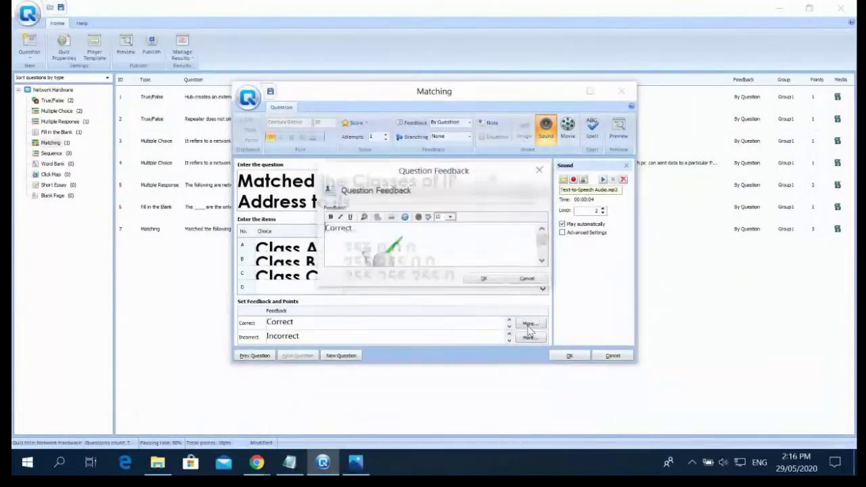
pyautogui.click(365, 240)
pyautogui.scroll(1, 418, 234)
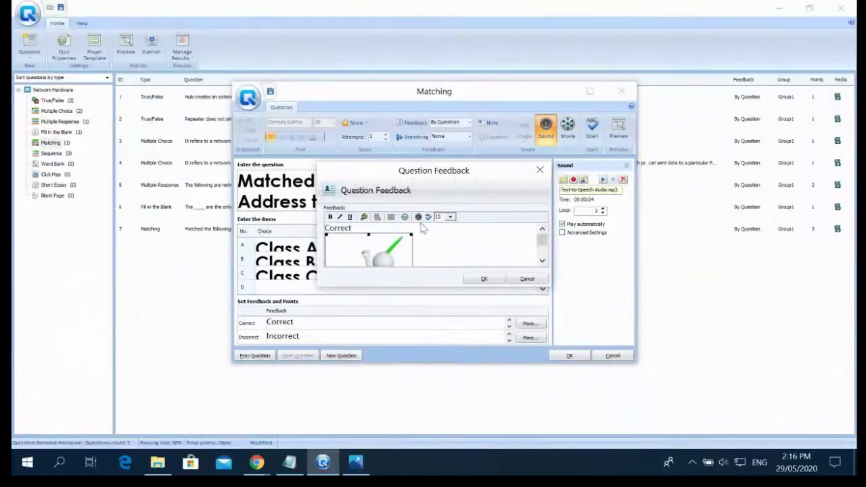
pyautogui.click(418, 217)
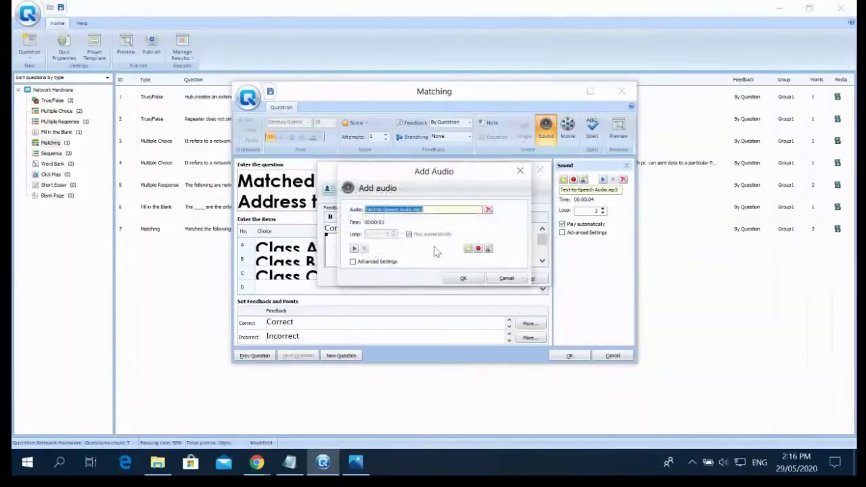
pyautogui.click(488, 249)
pyautogui.click(470, 256)
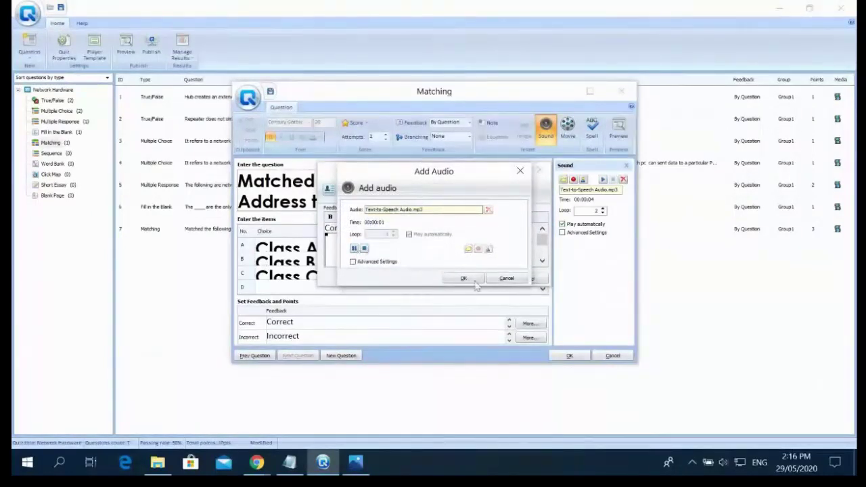
pyautogui.click(465, 279)
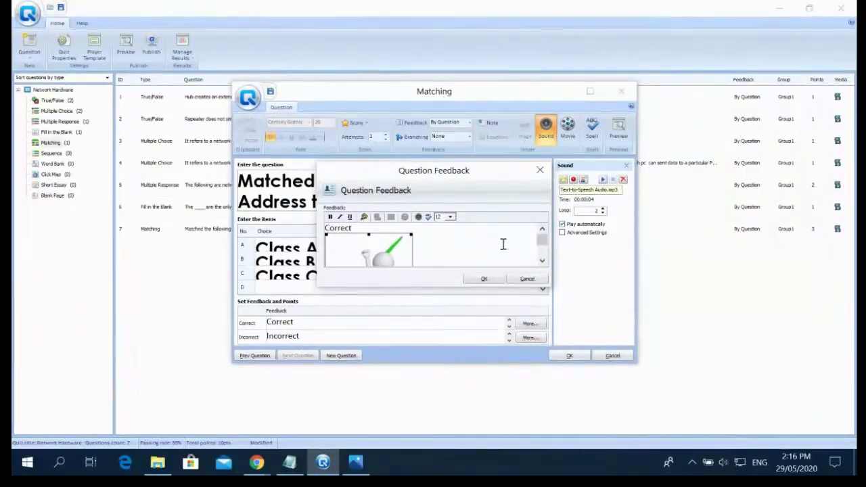
pyautogui.click(484, 279)
# Step: Give the Incorrect feedback new text-to-speech audio, then save the Matching question as question 8
pyautogui.click(531, 338)
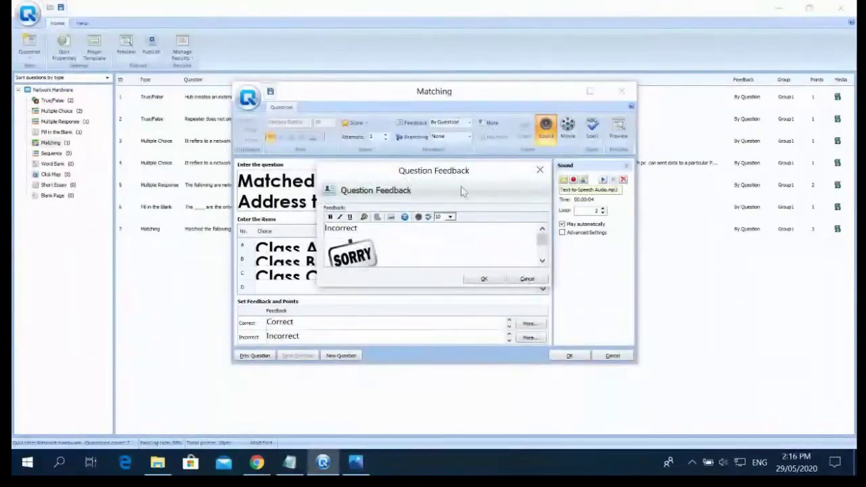
pyautogui.click(418, 217)
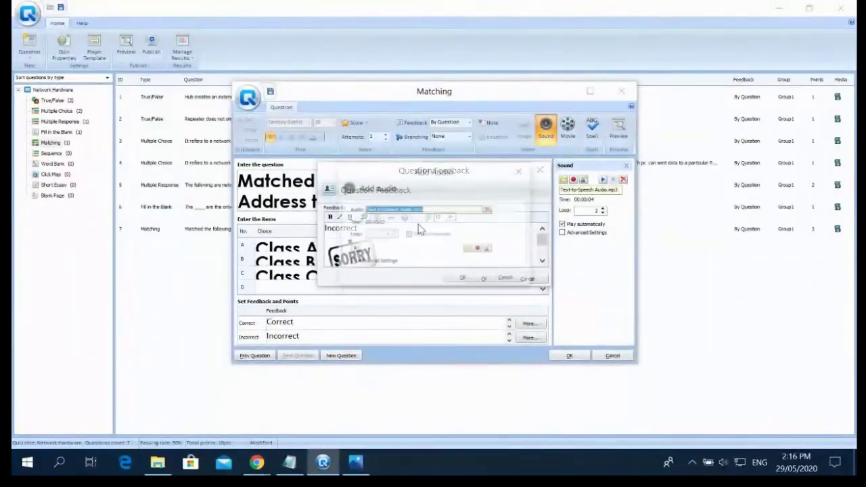
pyautogui.click(484, 251)
pyautogui.click(455, 256)
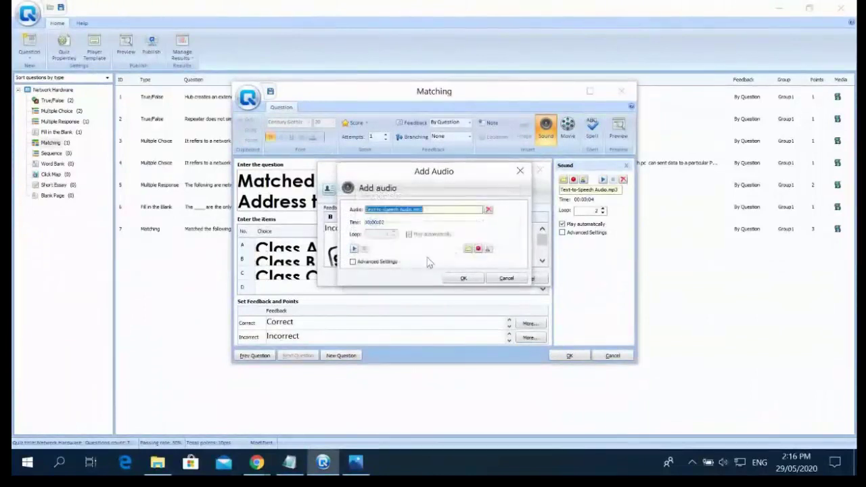
pyautogui.click(353, 249)
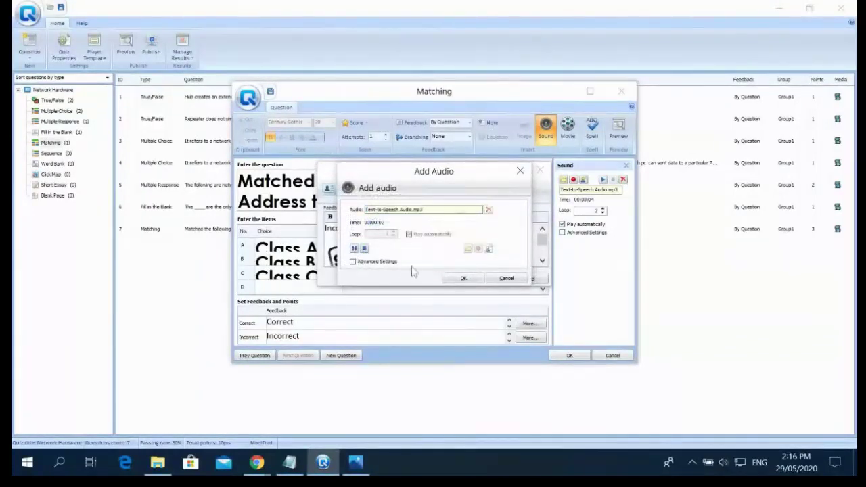
pyautogui.click(471, 280)
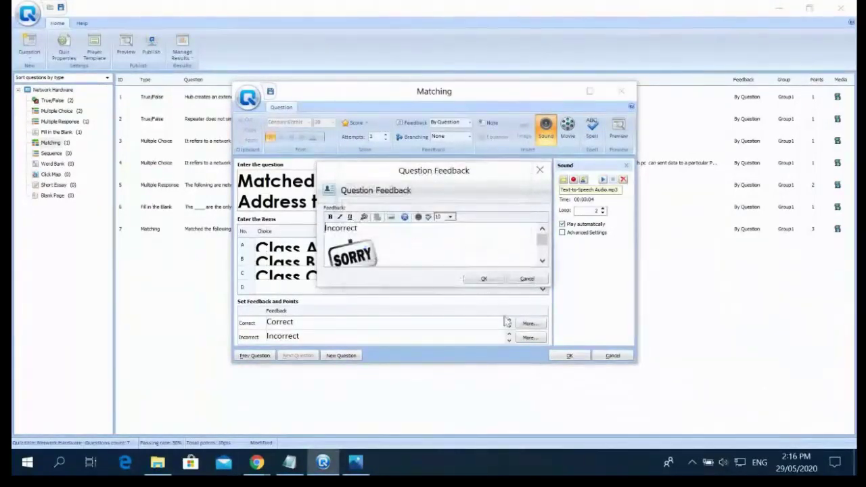
pyautogui.click(485, 281)
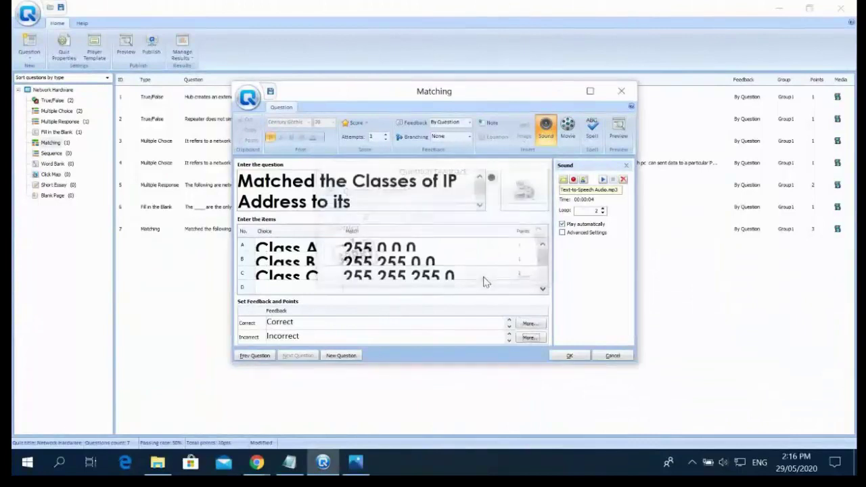
pyautogui.click(570, 356)
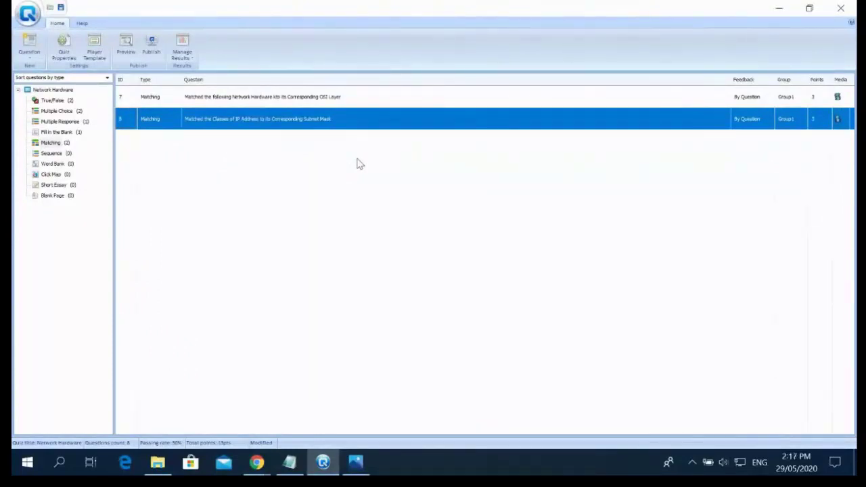
pyautogui.click(395, 99)
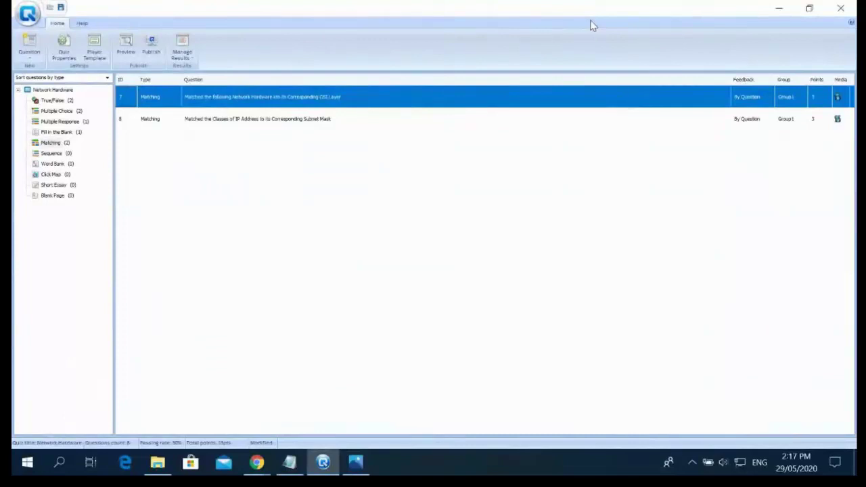
pyautogui.click(50, 154)
# Step: Create a new Sequence question and paste the 'arrange from Lowest to Highest number of Host' text
pyautogui.doubleClick(49, 155)
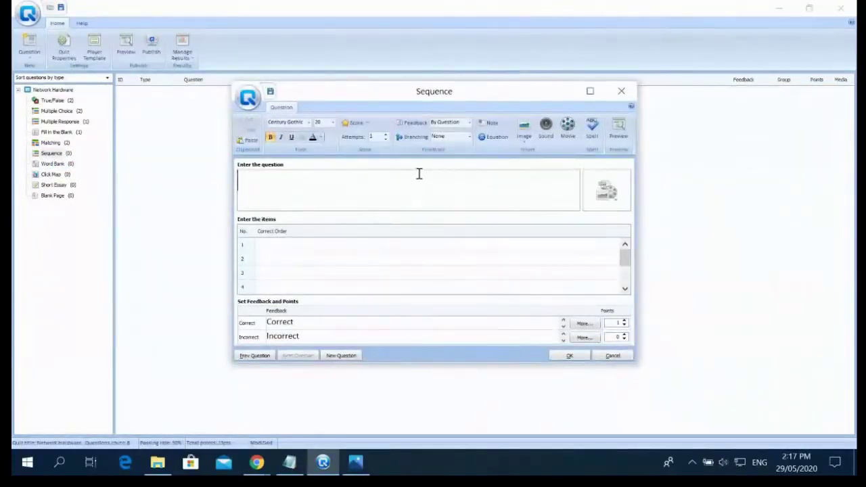
pyautogui.click(290, 462)
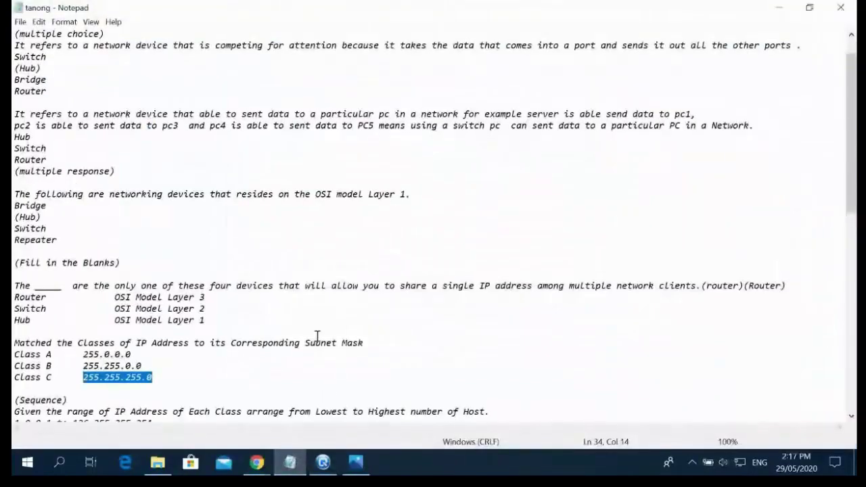
pyautogui.scroll(-1, 318, 337)
pyautogui.scroll(-3, 317, 337)
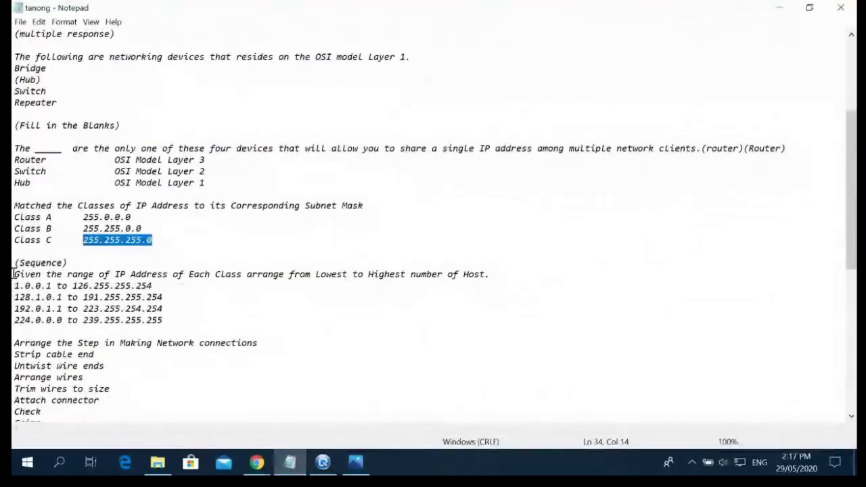
pyautogui.moveTo(15, 274); pyautogui.dragTo(334, 297)
pyautogui.tripleClick(501, 274)
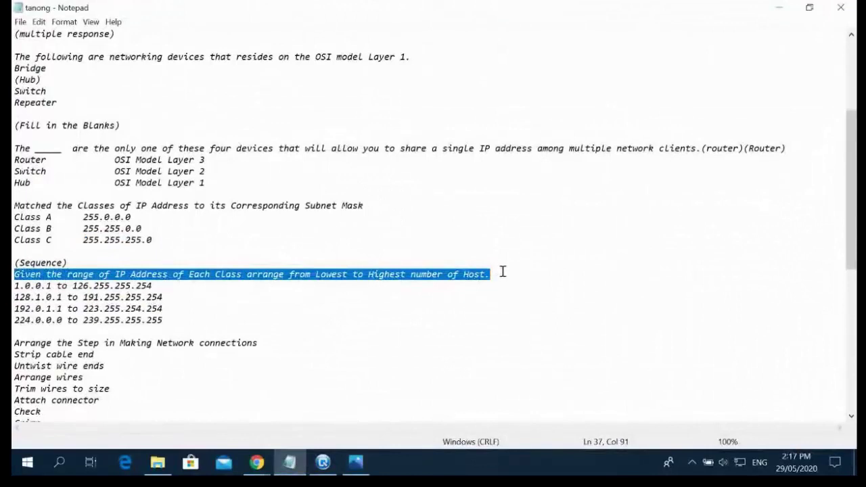
pyautogui.click(291, 464)
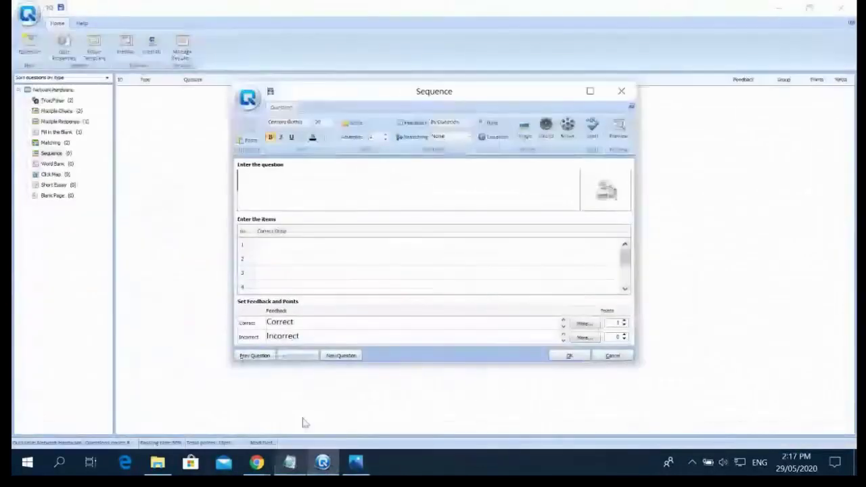
pyautogui.click(304, 196)
pyautogui.hotkey('ctrl', 'v')
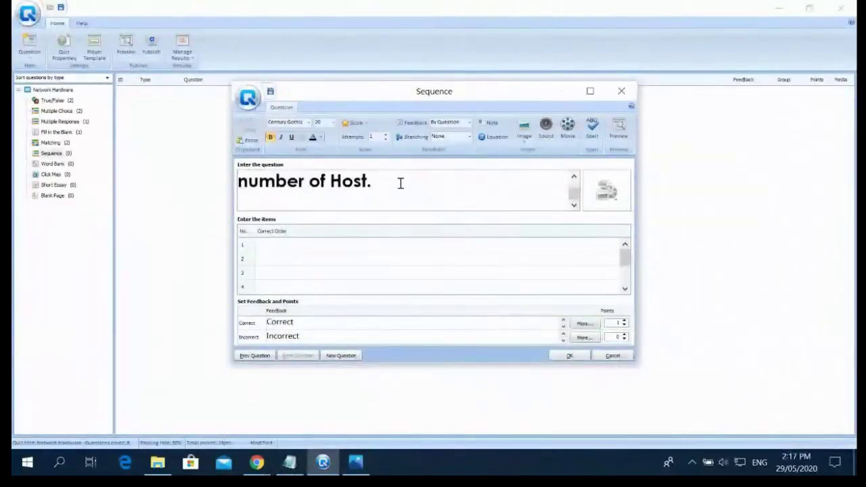
pyautogui.hotkey('ctrl', 'a')
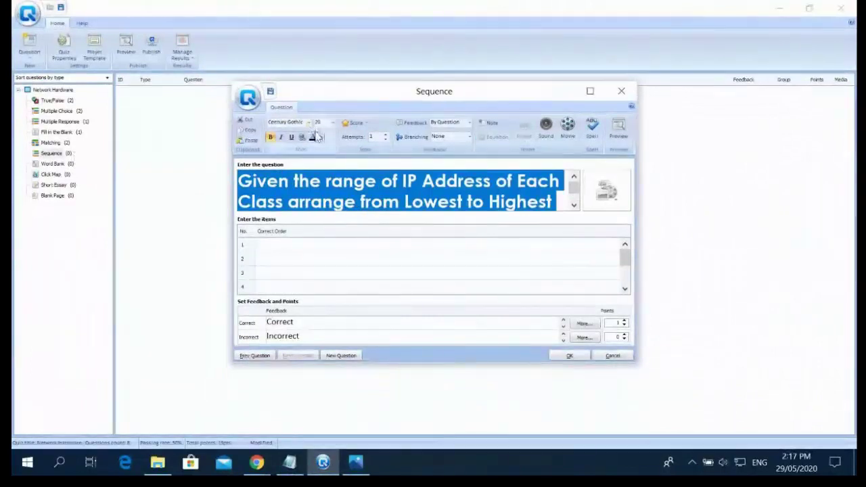
# Step: Attach text-to-speech audio to the question, play it, and review the question text
pyautogui.click(545, 129)
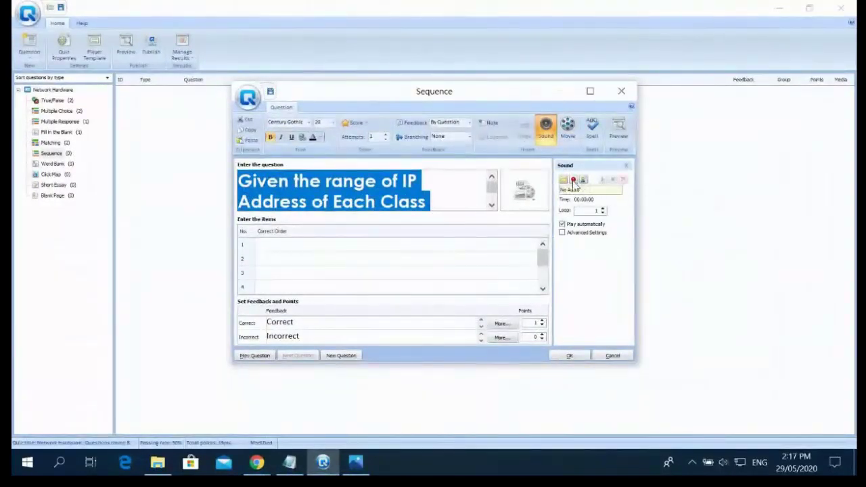
pyautogui.click(584, 180)
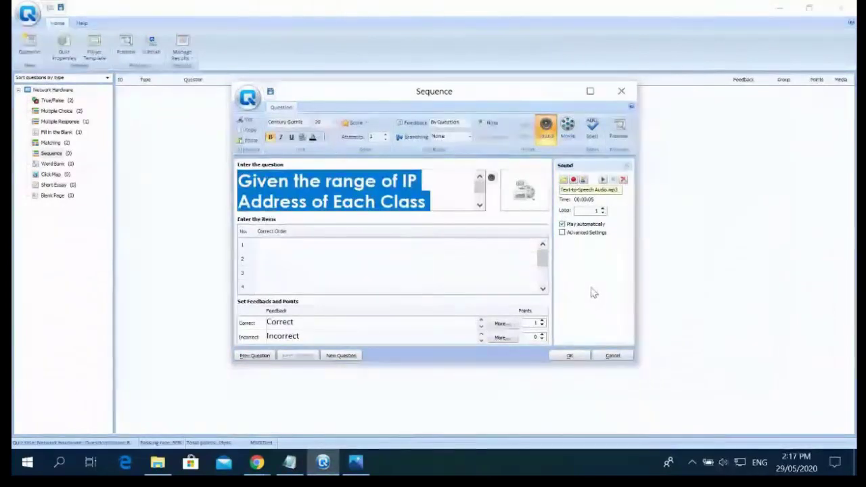
pyautogui.click(602, 179)
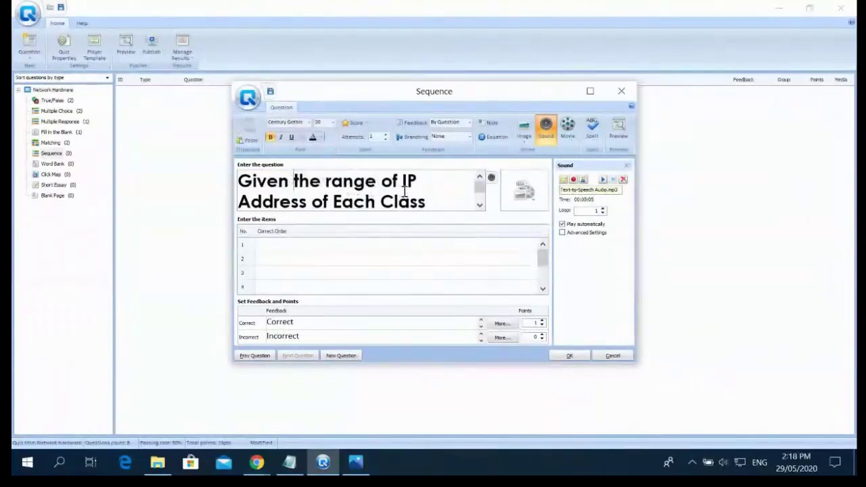
pyautogui.scroll(-2, 405, 193)
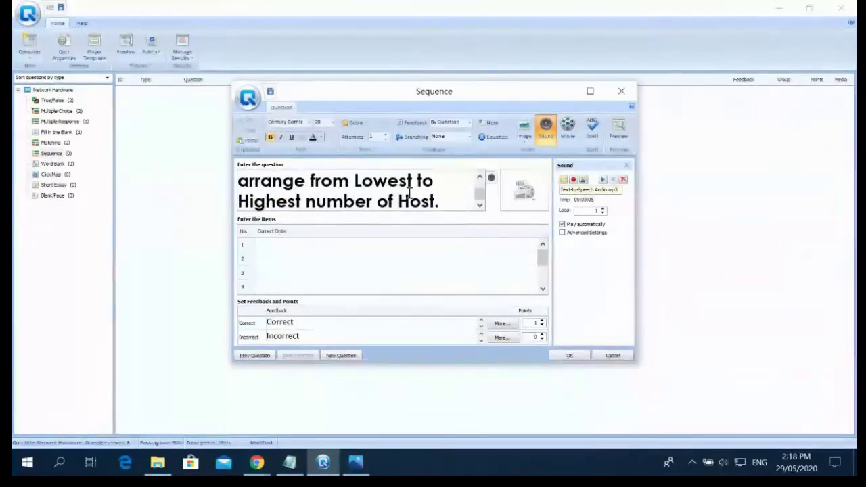
pyautogui.scroll(2, 408, 193)
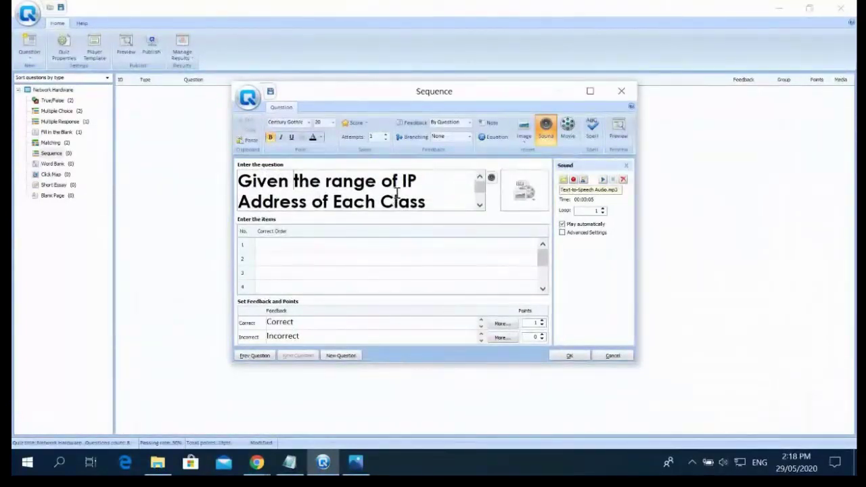
pyautogui.scroll(-2, 397, 194)
pyautogui.scroll(2, 396, 197)
pyautogui.scroll(-2, 394, 201)
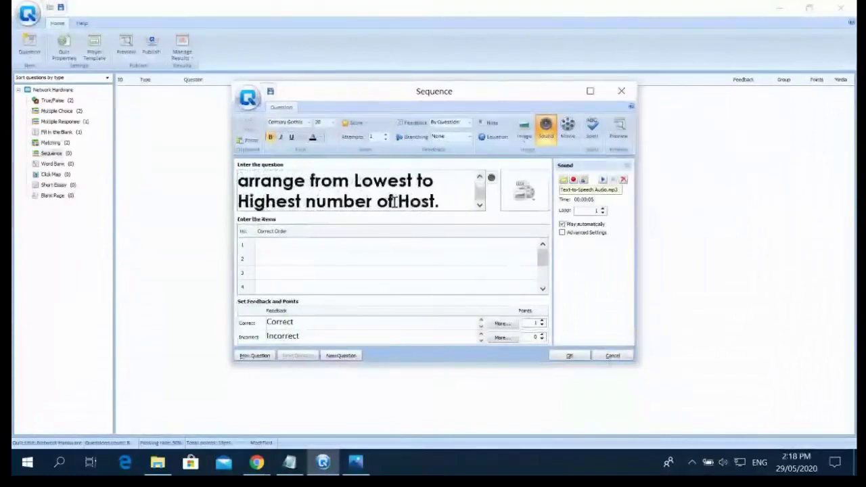
pyautogui.click(315, 247)
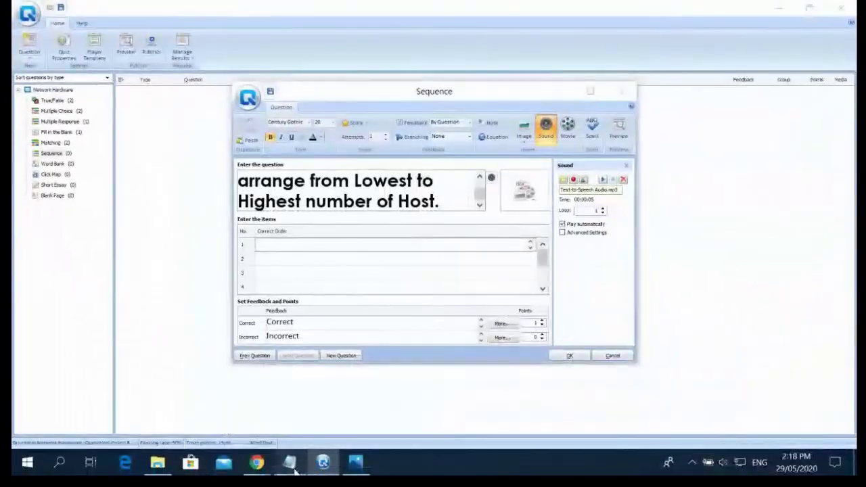
# Step: Paste 1.0.0.1 to 126.255.255.254 into item 1 and 128.1.0.1 to 191.255.255.254 into item 2
pyautogui.click(290, 462)
pyautogui.click(179, 286)
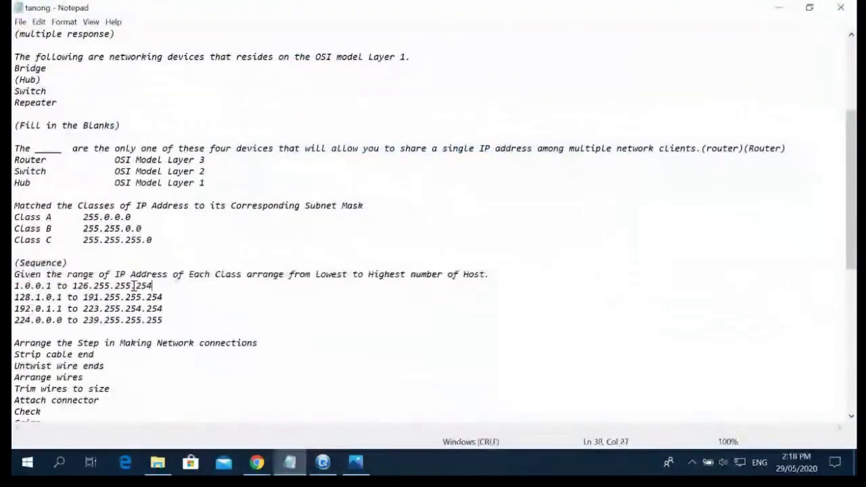
pyautogui.keyDown('shift'); pyautogui.click(14, 286); pyautogui.keyUp('shift')
pyautogui.hotkey('ctrl', 'c')
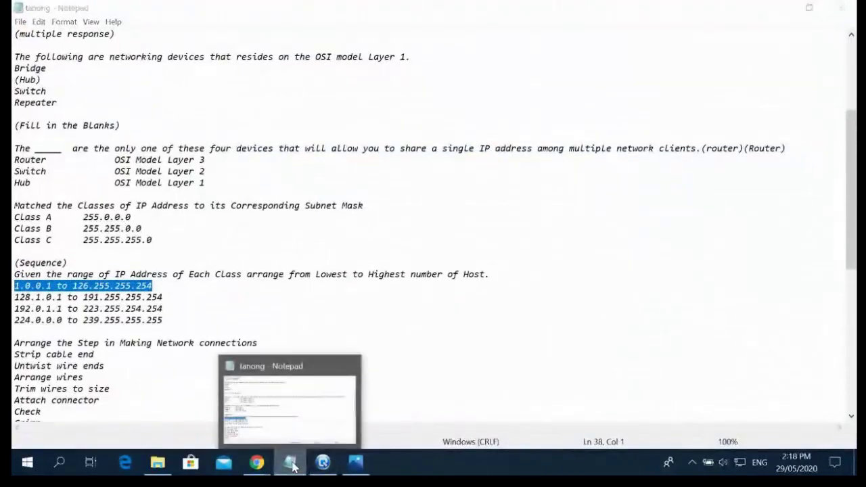
pyautogui.click(293, 465)
pyautogui.hotkey('ctrl', 'v')
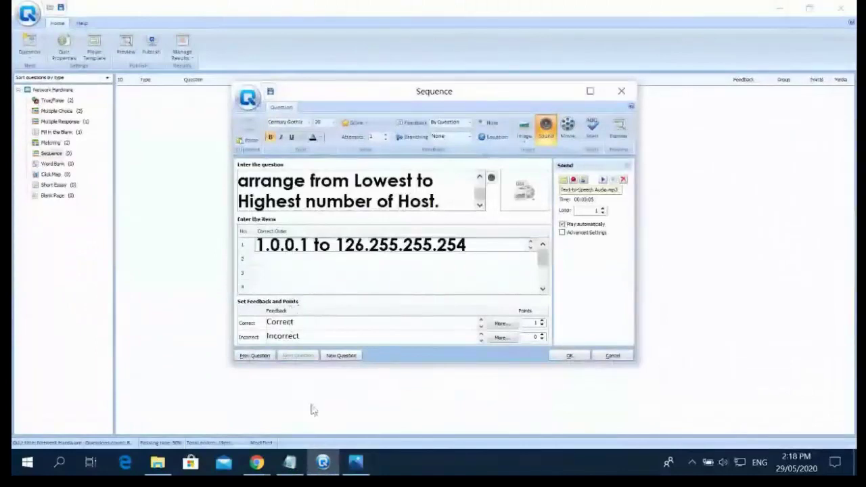
pyautogui.click(290, 462)
pyautogui.moveTo(171, 295); pyautogui.dragTo(14, 298)
pyautogui.hotkey('ctrl', 'c')
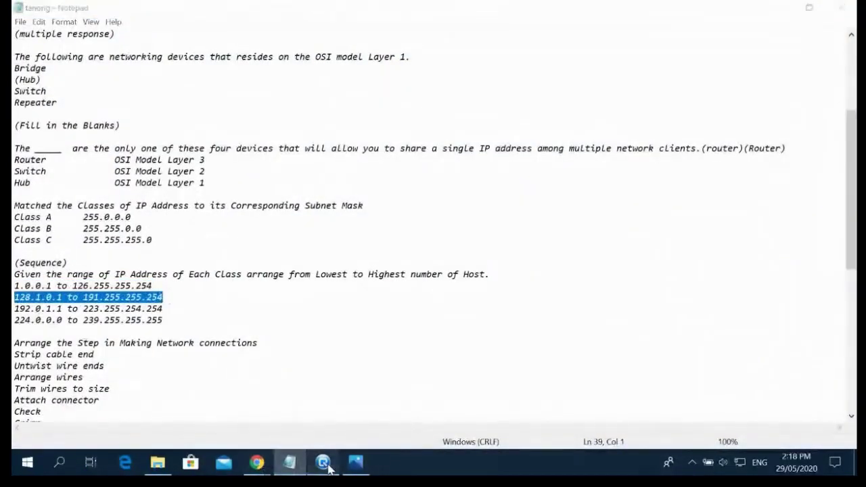
pyautogui.click(325, 464)
pyautogui.click(279, 263)
pyautogui.hotkey('ctrl', 'v')
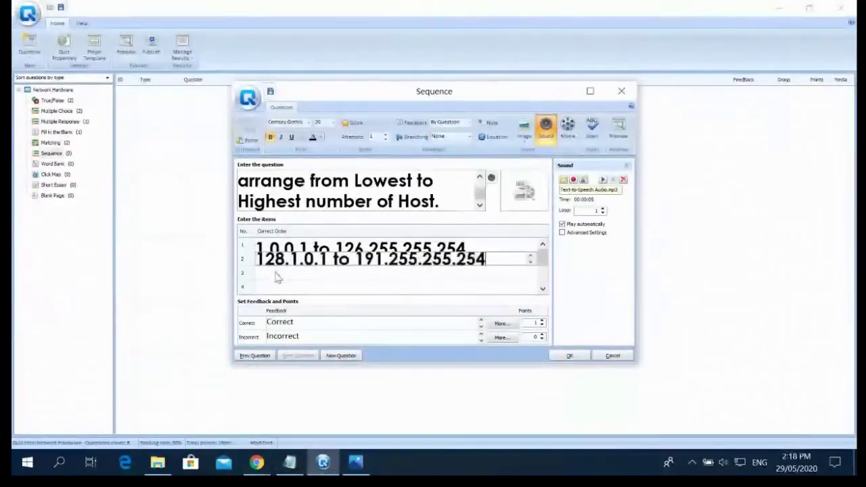
# Step: Paste 192.0.1.1 to 223.255.254.254 into item 3 and 224.0.0.0 to 239.255.255.255 into item 4
pyautogui.click(289, 463)
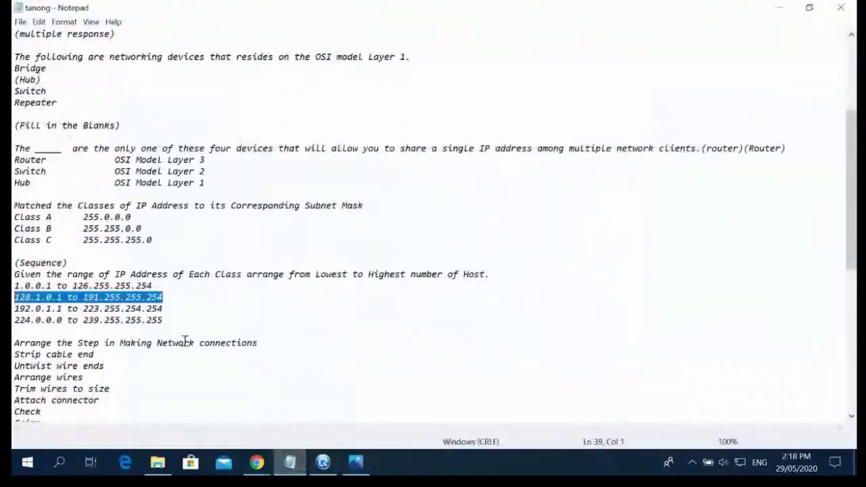
pyautogui.moveTo(184, 309); pyautogui.dragTo(14, 309)
pyautogui.hotkey('ctrl', 'c')
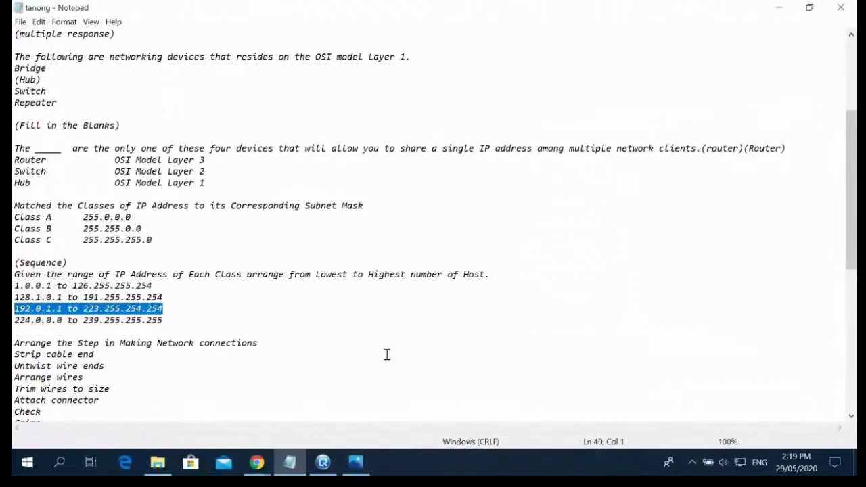
pyautogui.click(323, 462)
pyautogui.click(346, 273)
pyautogui.hotkey('ctrl', 'v')
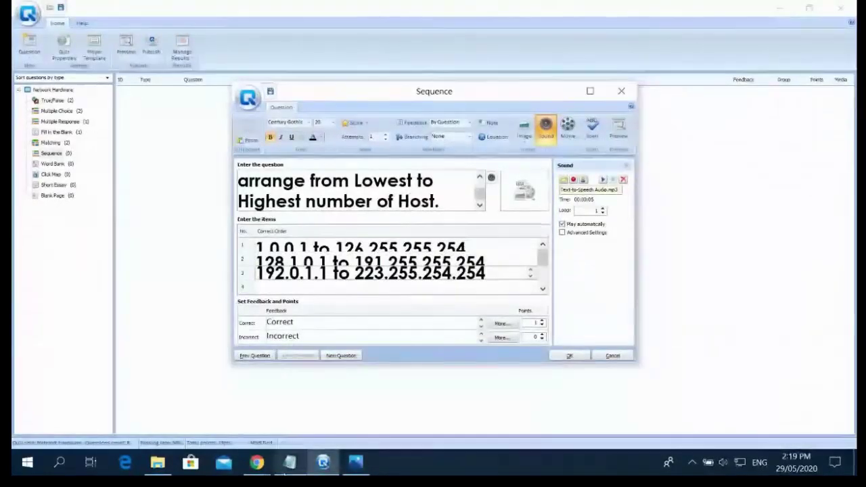
pyautogui.click(289, 461)
pyautogui.moveTo(184, 323); pyautogui.dragTo(15, 321)
pyautogui.hotkey('ctrl', 'c')
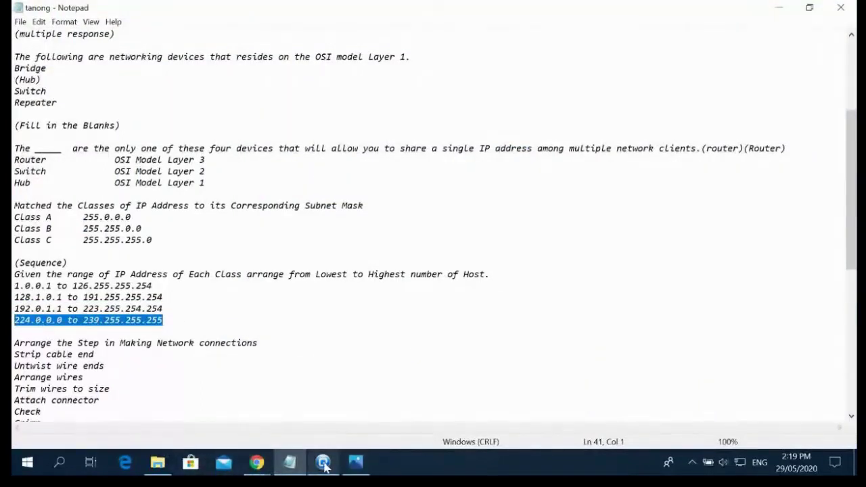
pyautogui.click(322, 462)
pyautogui.click(336, 291)
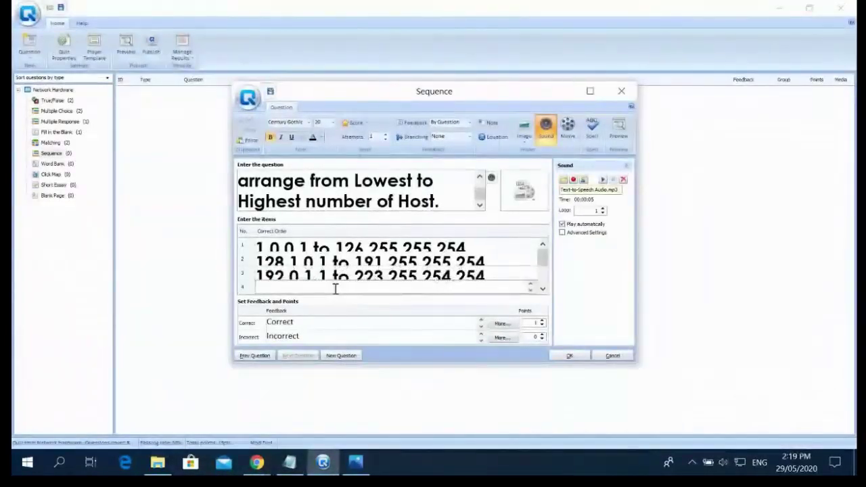
pyautogui.hotkey('ctrl', 'v')
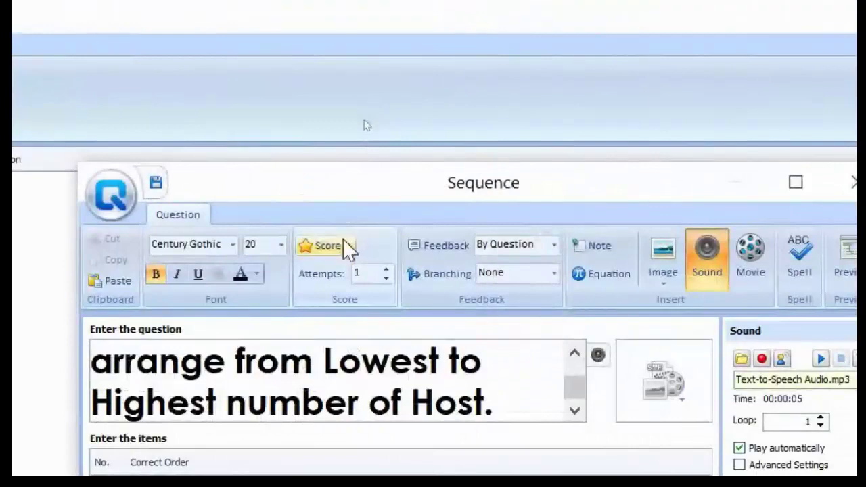
# Step: Save the Sequence question with scoring unchanged as question 9, then filter the list to Sequence questions
pyautogui.click(347, 247)
pyautogui.click(612, 196)
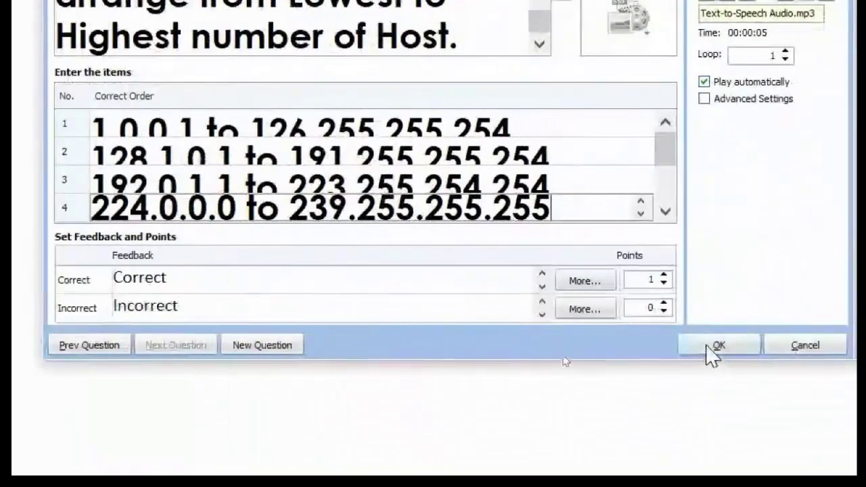
pyautogui.click(707, 344)
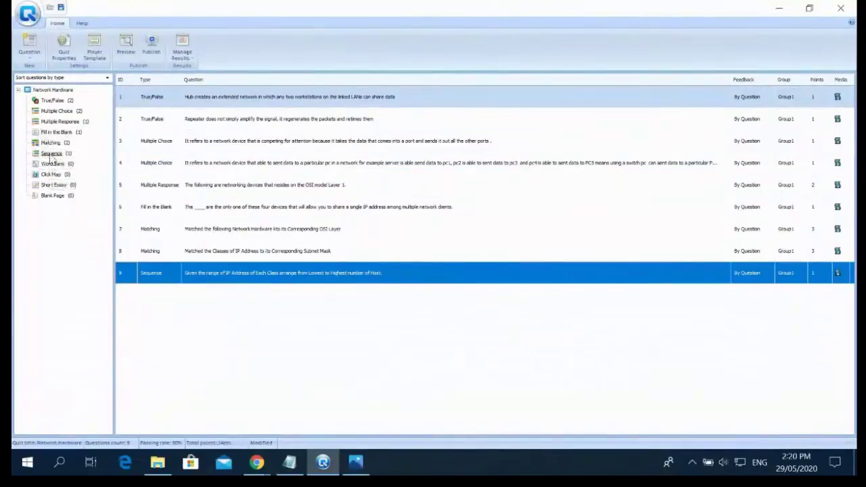
pyautogui.click(51, 154)
# Step: Start a new Sequence question and paste the network-connections question text from the notes
pyautogui.click(197, 100)
pyautogui.rightClick(203, 98)
pyautogui.click(226, 114)
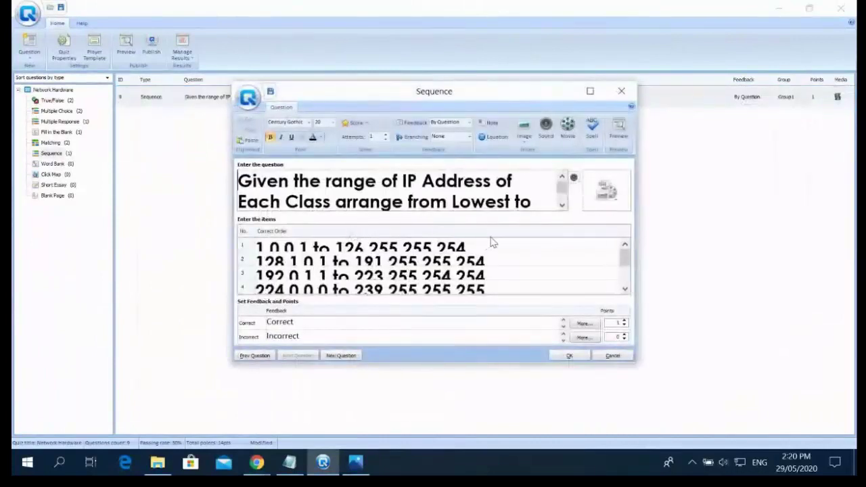
pyautogui.click(343, 358)
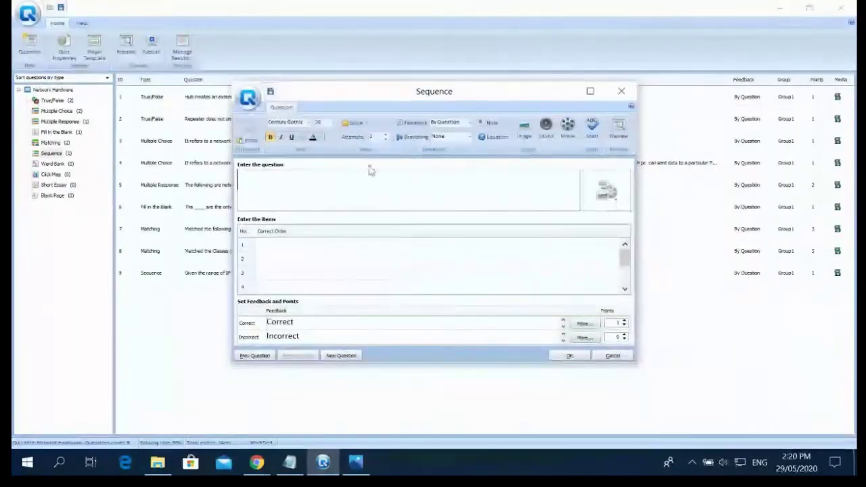
pyautogui.click(291, 464)
pyautogui.moveTo(14, 348); pyautogui.dragTo(285, 348)
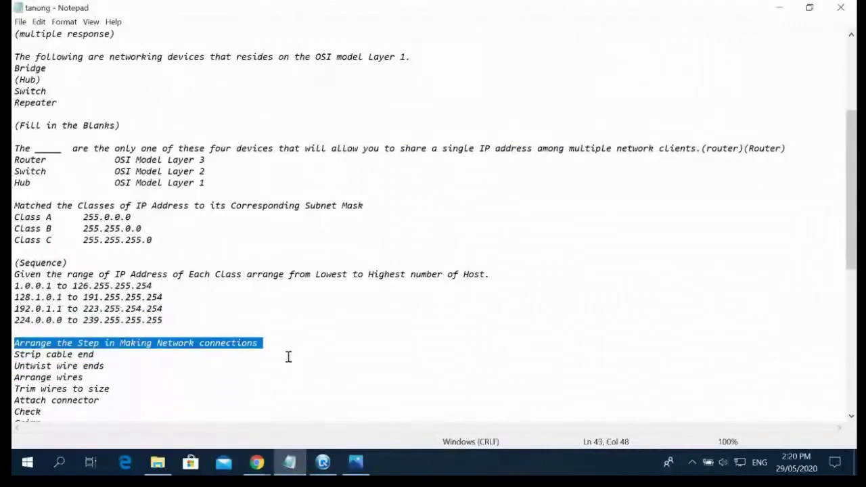
pyautogui.click(323, 462)
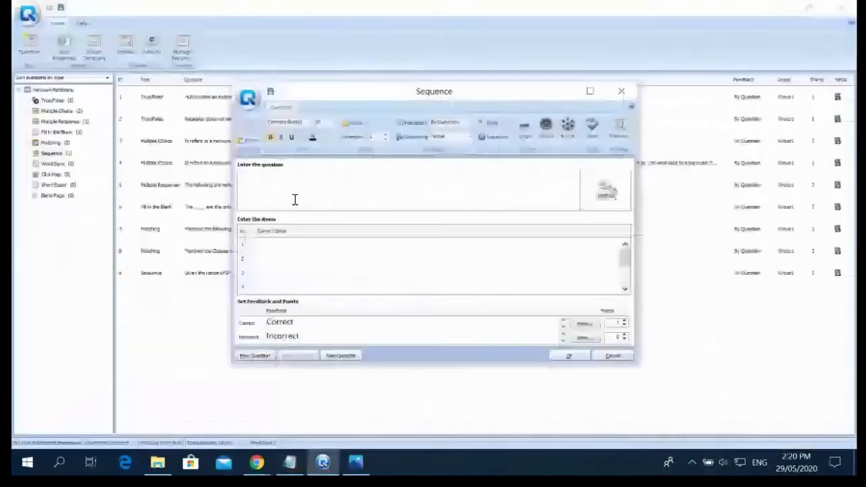
pyautogui.click(295, 199)
pyautogui.hotkey('ctrl', 'v')
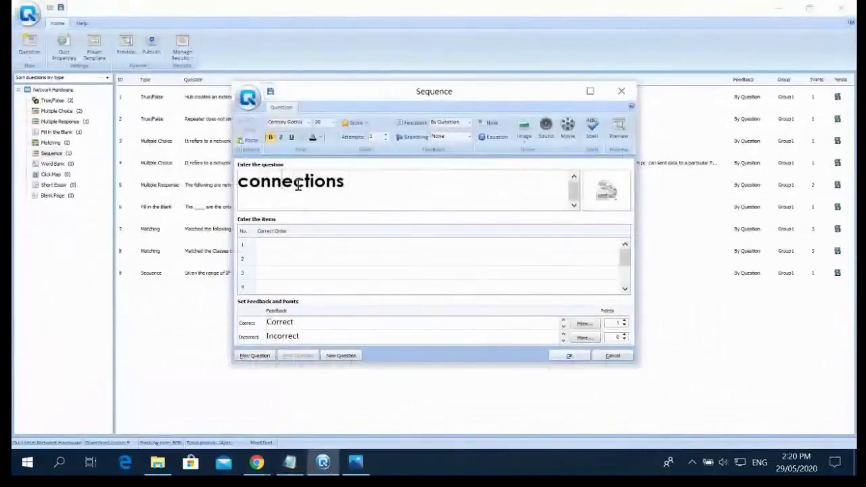
pyautogui.scroll(1, 298, 186)
# Step: Attach text-to-speech audio of the question text and play it back
pyautogui.click(545, 128)
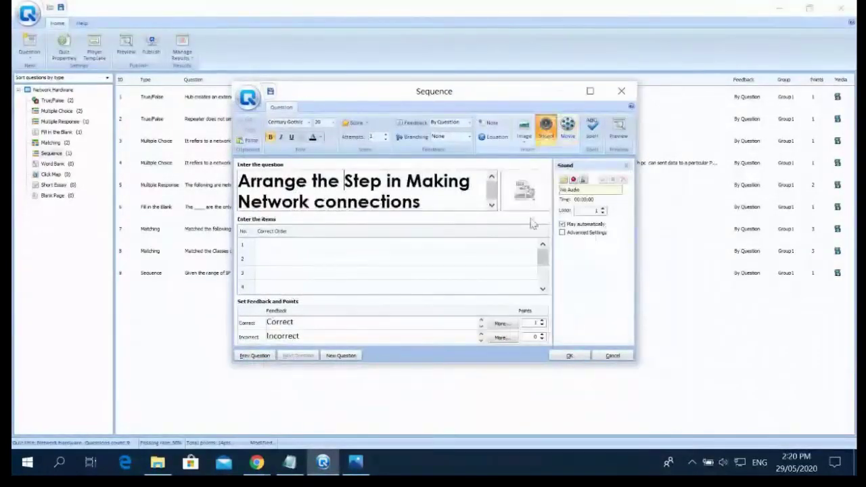
pyautogui.click(583, 179)
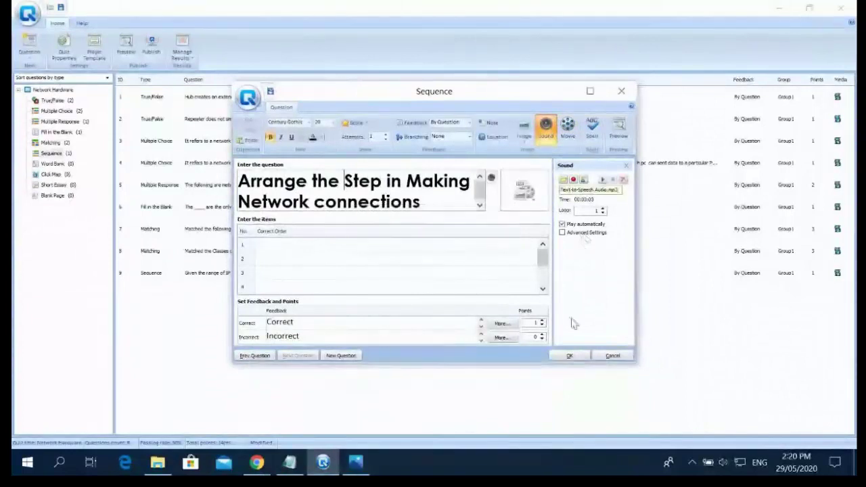
pyautogui.click(602, 180)
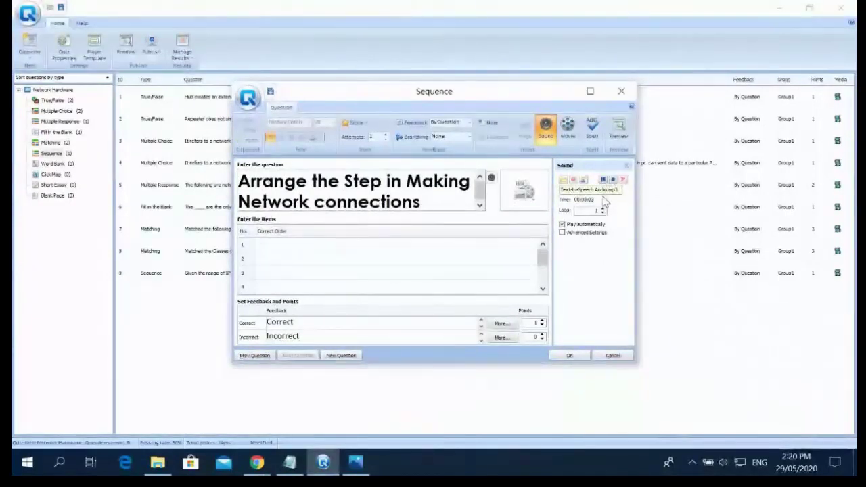
# Step: Paste 'Strip cable end' and 'Untwist wire ends' from the notes into items 1 and 2
pyautogui.click(310, 245)
pyautogui.click(289, 463)
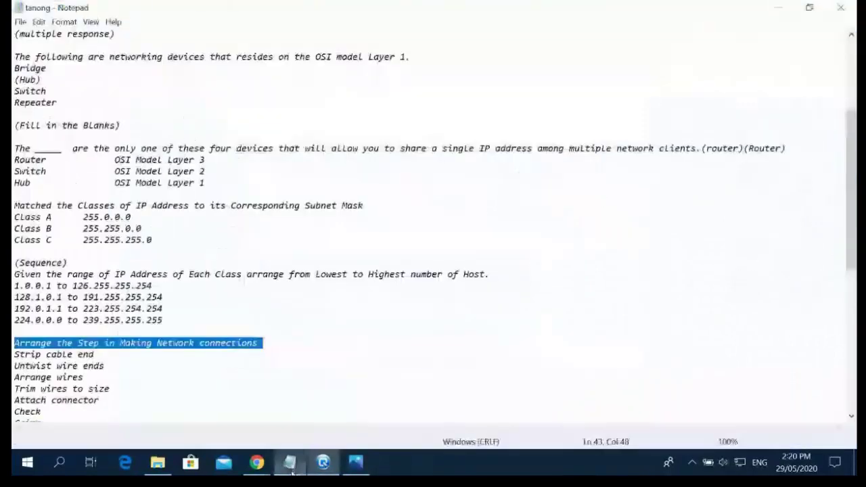
pyautogui.moveTo(116, 356); pyautogui.dragTo(23, 354)
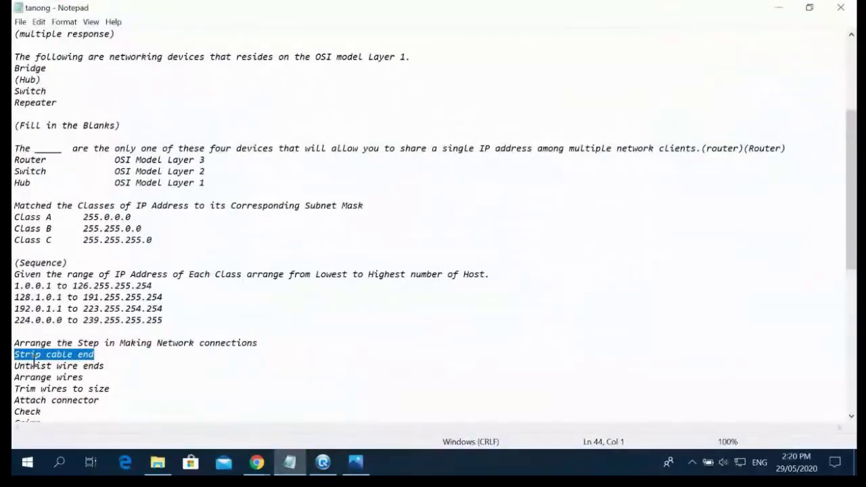
pyautogui.click(323, 463)
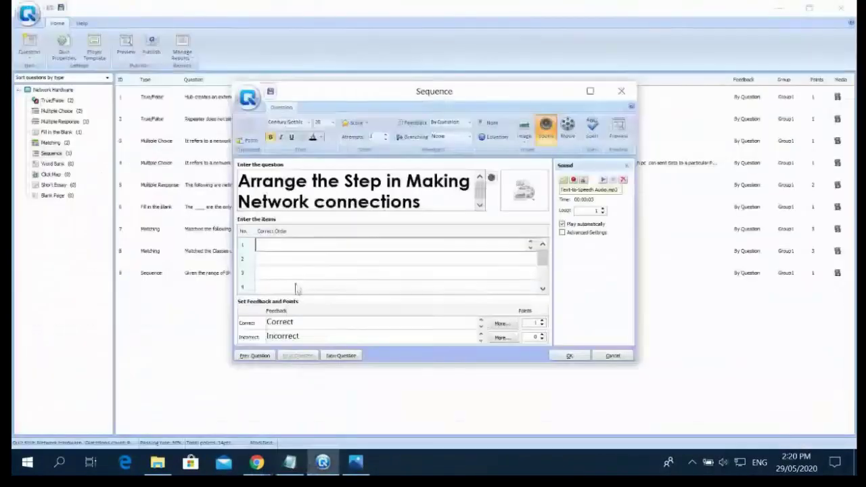
pyautogui.write('Strip cable end')
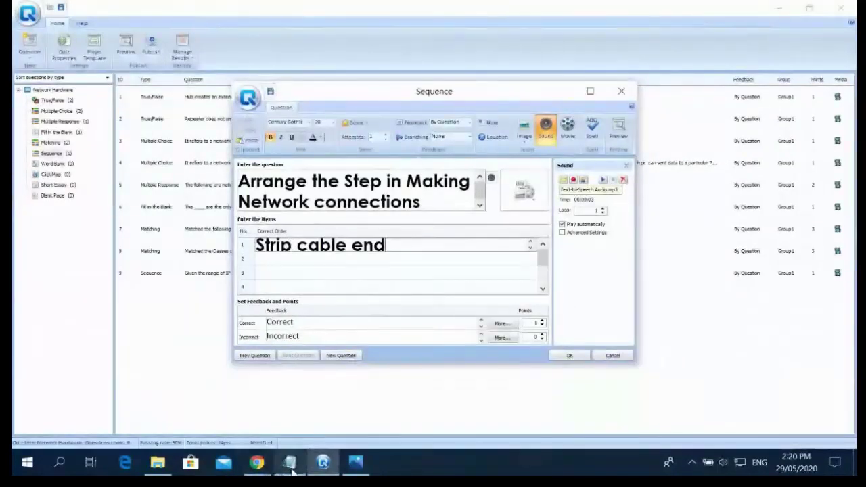
pyautogui.click(289, 462)
pyautogui.moveTo(115, 366); pyautogui.dragTo(13, 366)
pyautogui.hotkey('ctrl', 'c')
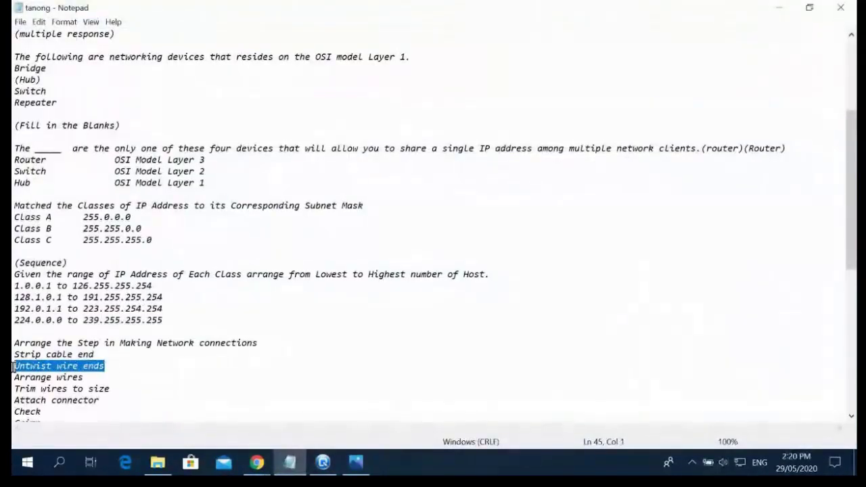
pyautogui.click(323, 463)
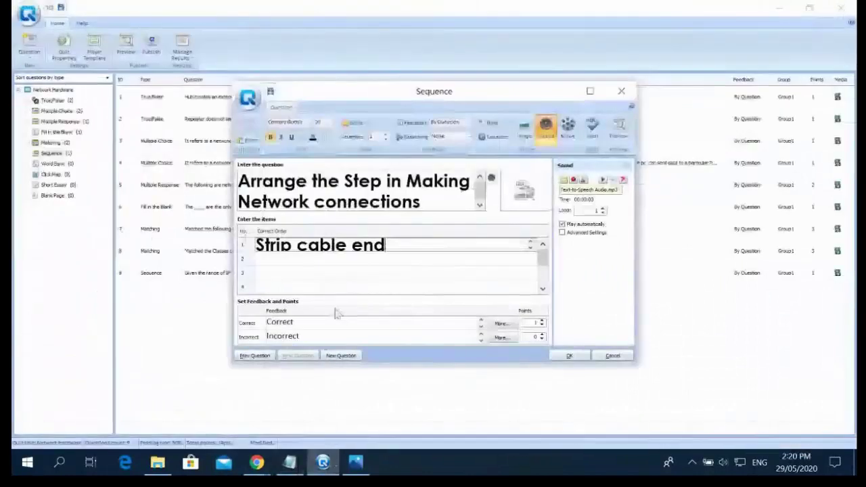
pyautogui.click(314, 261)
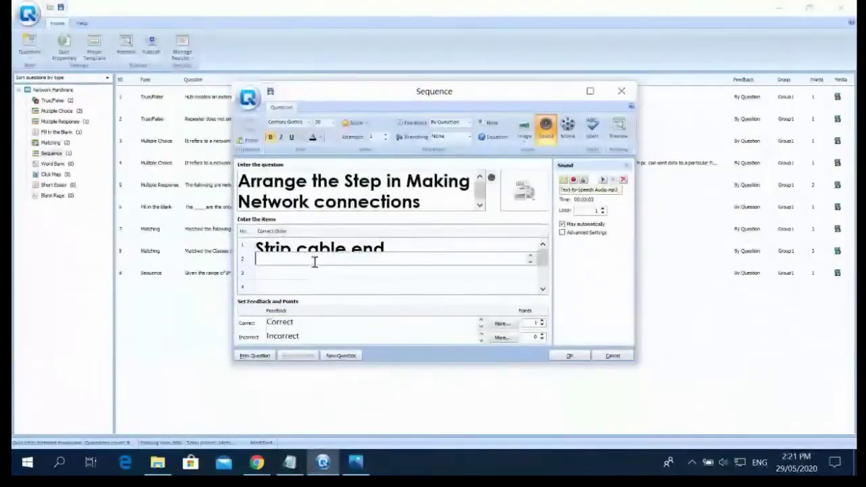
pyautogui.hotkey('ctrl', 'v')
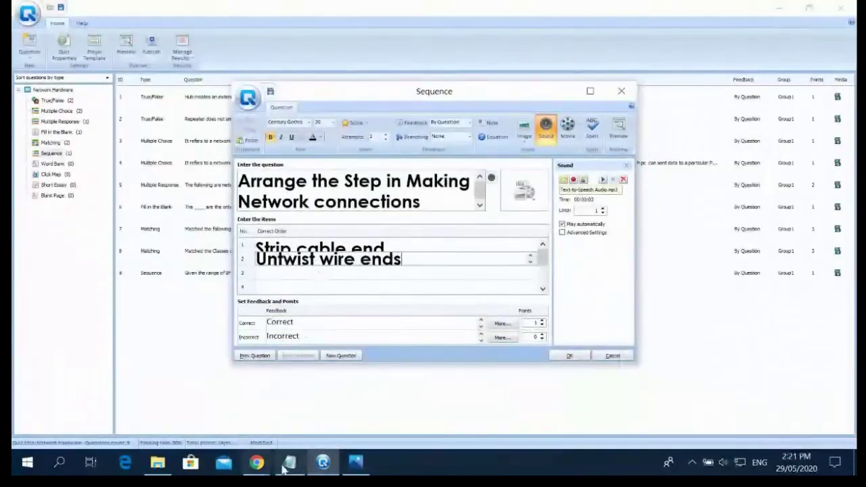
# Step: Paste 'Arrange wires' and 'Trim wires to size' into item rows 3 and 4
pyautogui.click(289, 463)
pyautogui.moveTo(84, 377); pyautogui.dragTo(12, 383)
pyautogui.hotkey('ctrl', 'c')
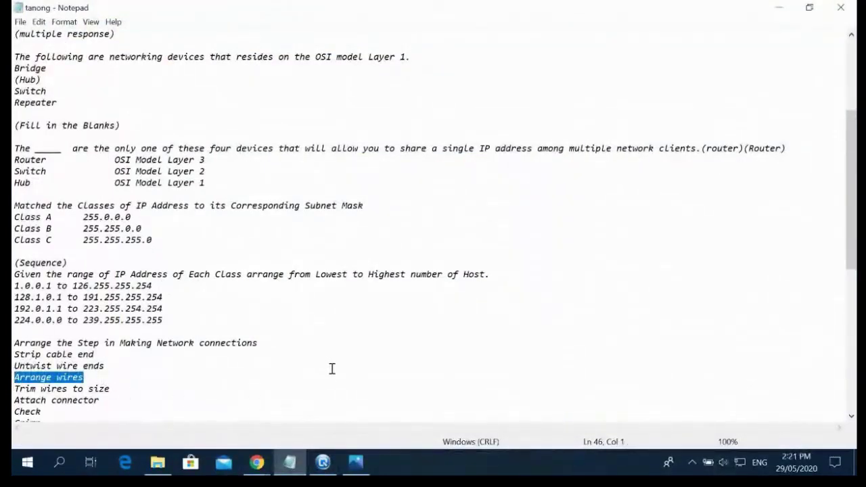
pyautogui.click(323, 463)
pyautogui.click(318, 272)
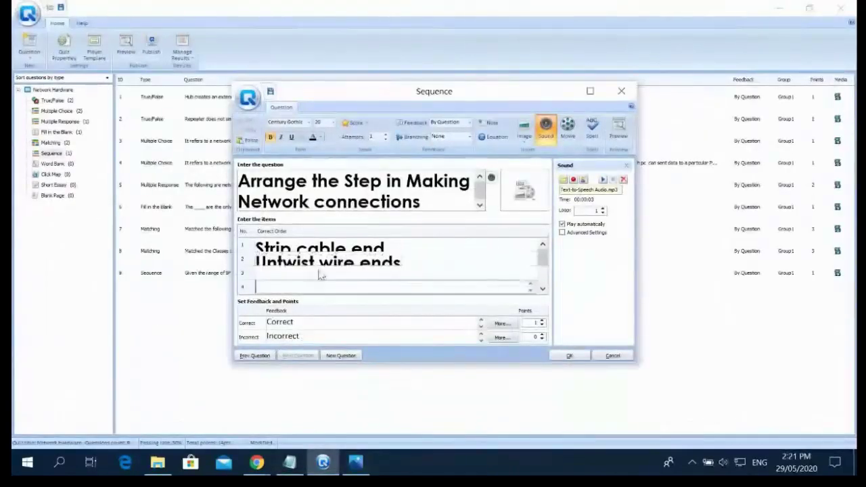
pyautogui.hotkey('ctrl', 'v')
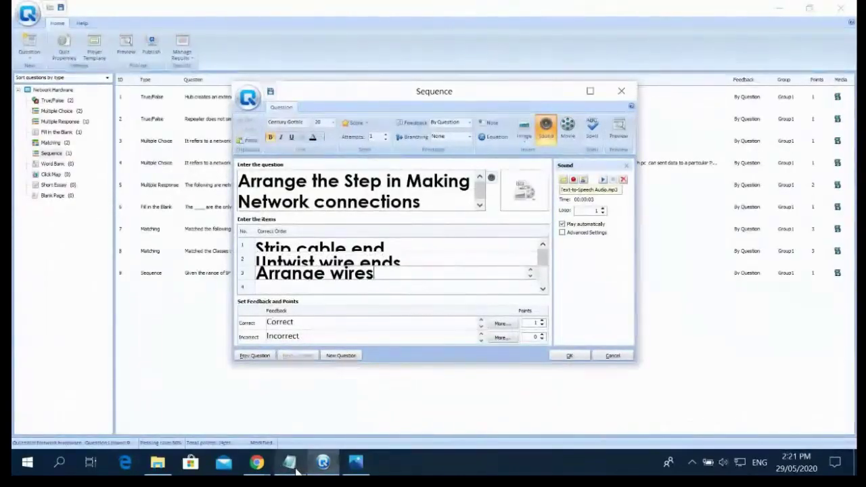
pyautogui.click(289, 463)
pyautogui.moveTo(84, 377); pyautogui.dragTo(15, 377)
pyautogui.moveTo(125, 393); pyautogui.dragTo(13, 385)
pyautogui.hotkey('ctrl', 'c')
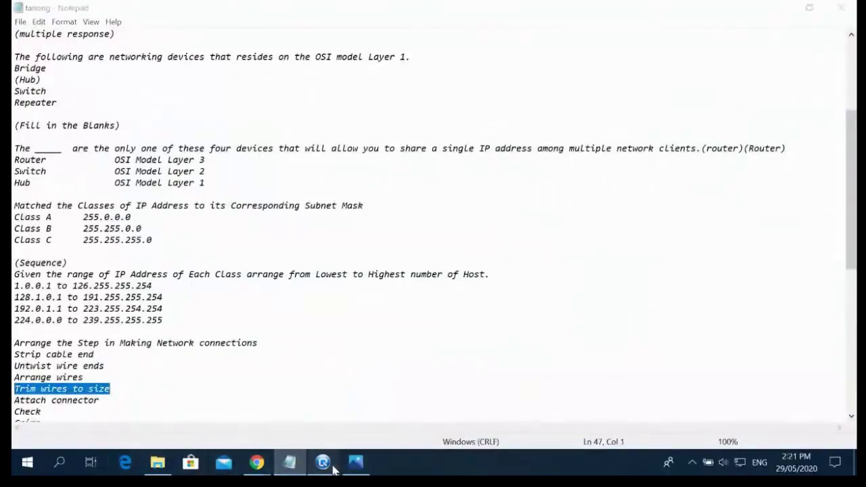
pyautogui.click(322, 463)
pyautogui.click(308, 289)
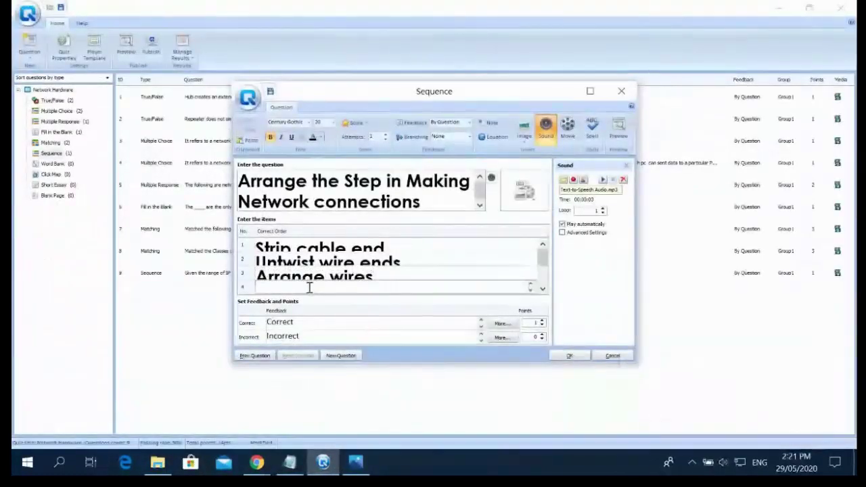
pyautogui.hotkey('ctrl', 'v')
# Step: Paste 'Attach connector' and 'Check' into item rows 5 and 6
pyautogui.click(289, 462)
pyautogui.scroll(1, 116, 367)
pyautogui.scroll(-1, 116, 368)
pyautogui.moveTo(105, 404); pyautogui.dragTo(13, 400)
pyautogui.hotkey('ctrl', 'c')
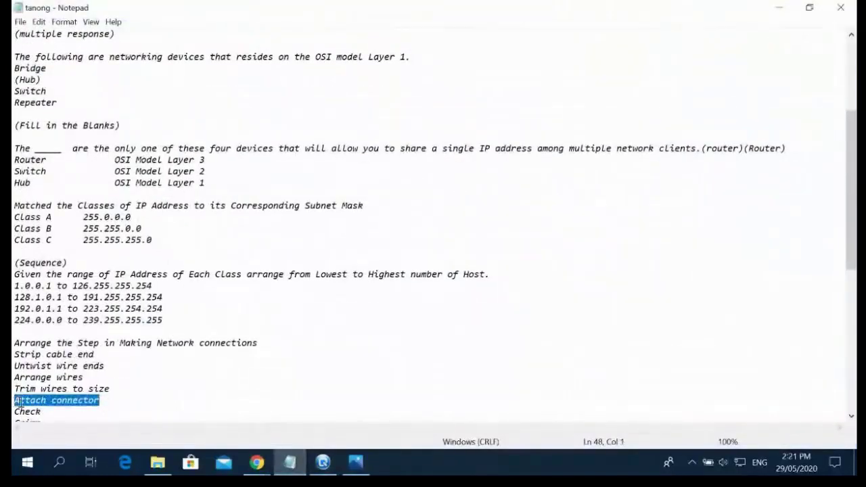
pyautogui.click(322, 462)
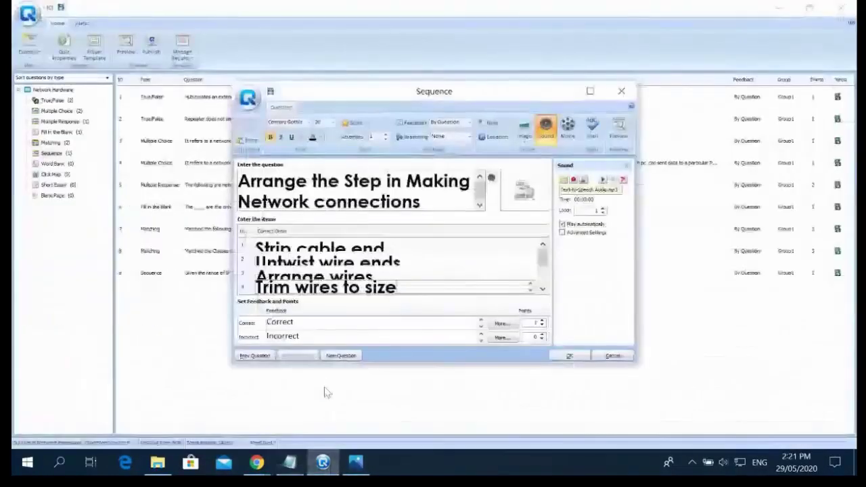
pyautogui.scroll(-2, 542, 262)
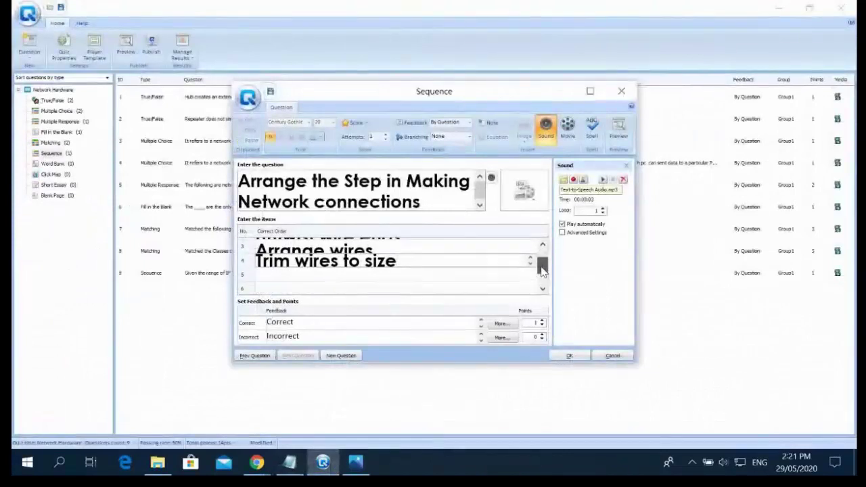
pyautogui.click(388, 267)
pyautogui.hotkey('ctrl', 'v')
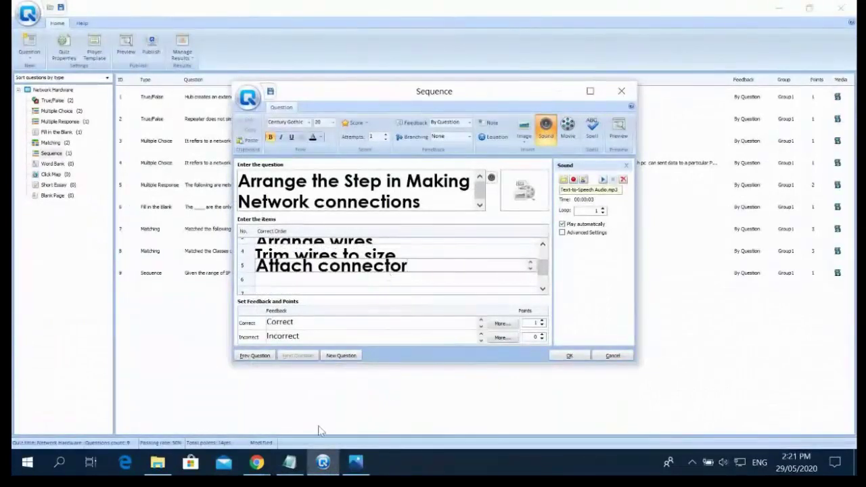
pyautogui.click(290, 462)
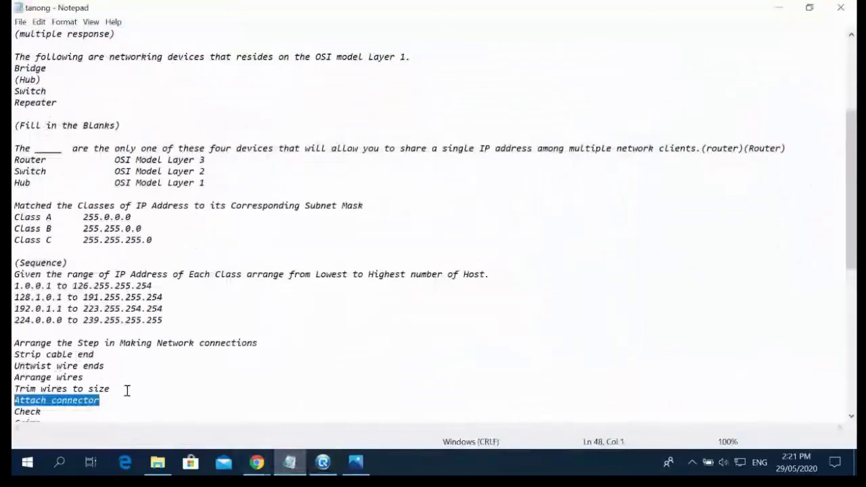
pyautogui.scroll(-1, 126, 391)
pyautogui.moveTo(59, 378); pyautogui.dragTo(14, 379)
pyautogui.hotkey('ctrl', 'c')
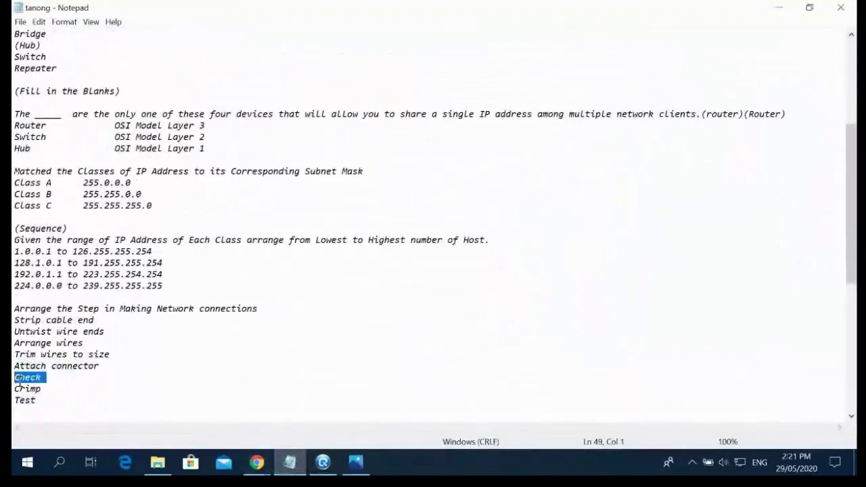
pyautogui.click(323, 462)
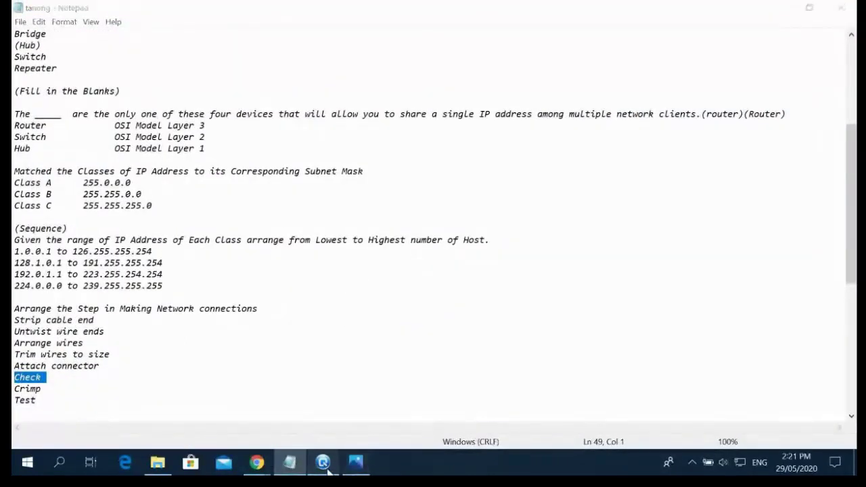
pyautogui.click(332, 282)
pyautogui.hotkey('ctrl', 'v')
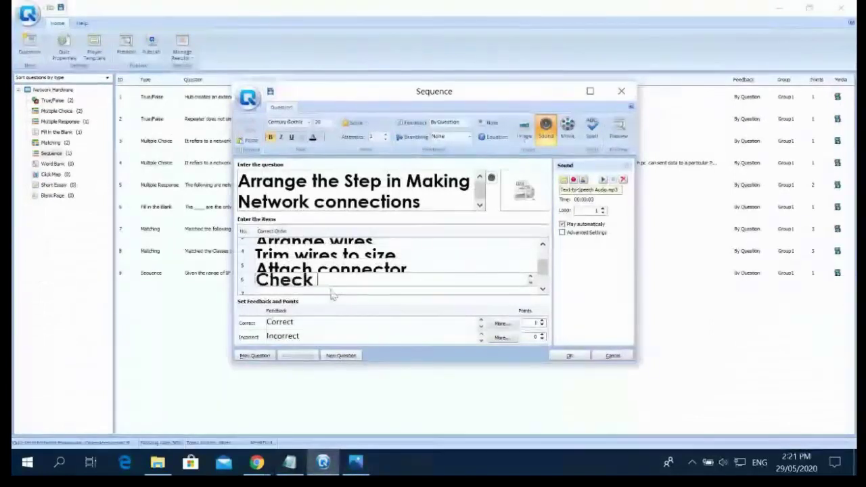
# Step: Enter 'Crimp' in item row 7 and save the question as question 10
pyautogui.click(290, 462)
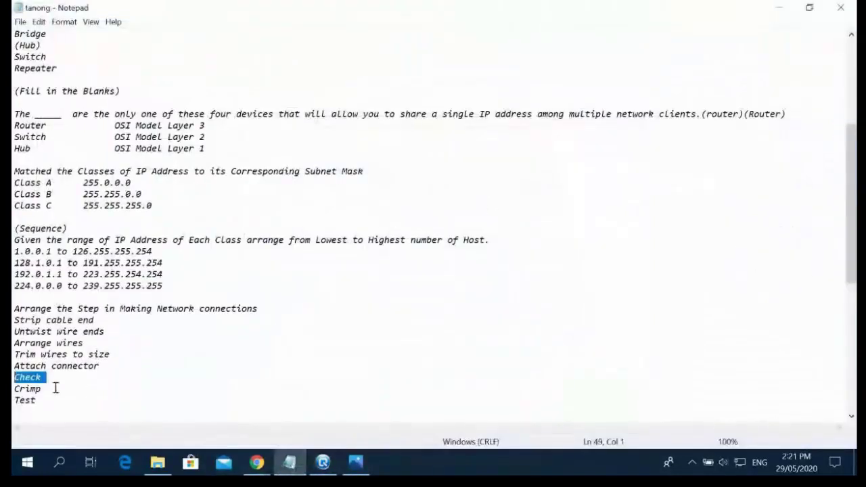
pyautogui.moveTo(57, 389); pyautogui.dragTo(13, 391)
pyautogui.click(324, 464)
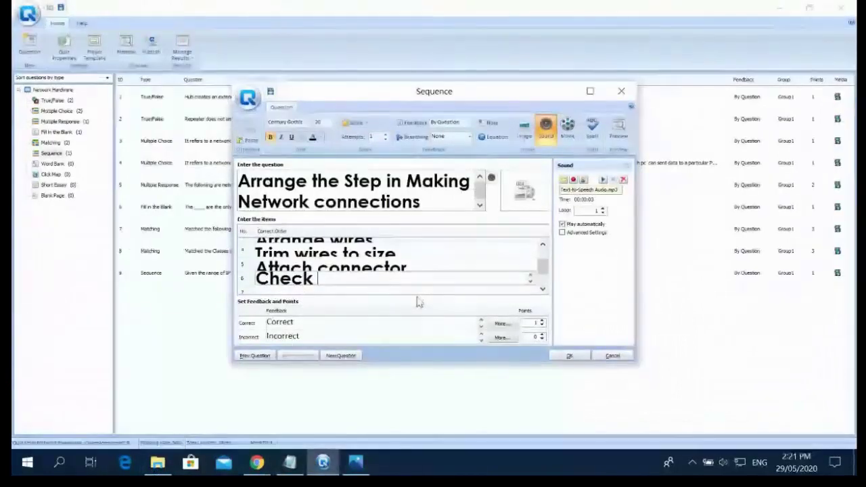
pyautogui.scroll(-1, 546, 276)
pyautogui.moveTo(546, 276); pyautogui.dragTo(545, 286)
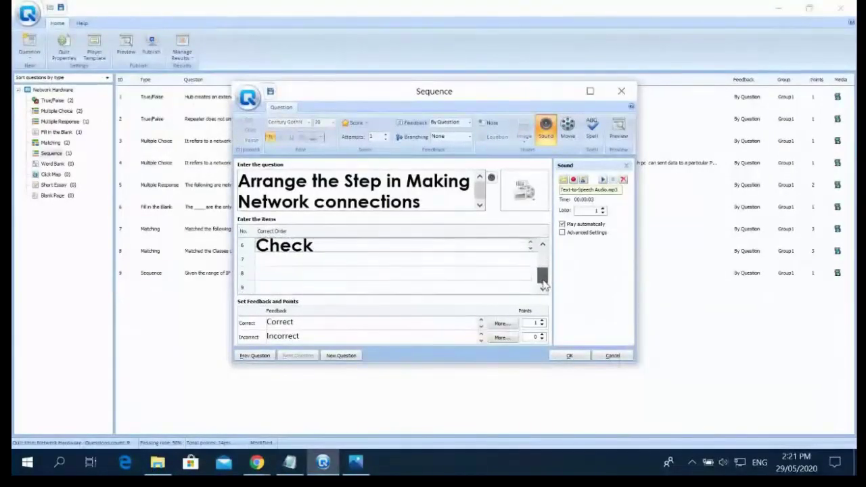
pyautogui.click(328, 261)
pyautogui.write('Crimp')
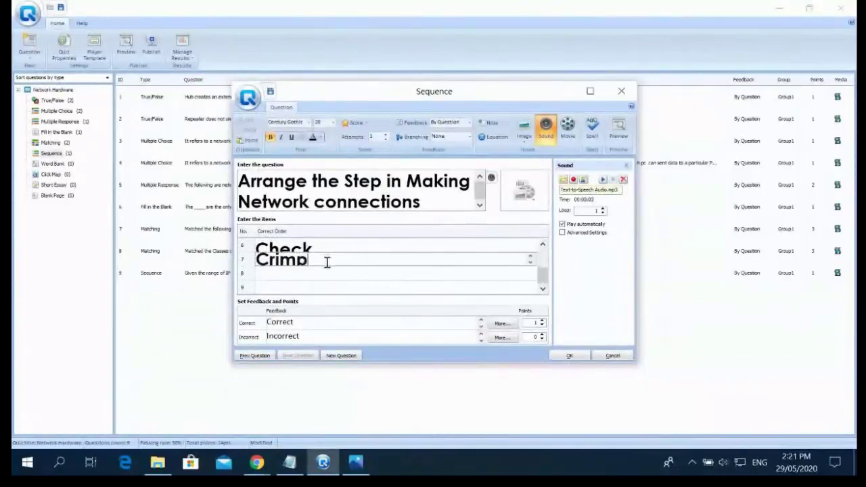
pyautogui.click(290, 462)
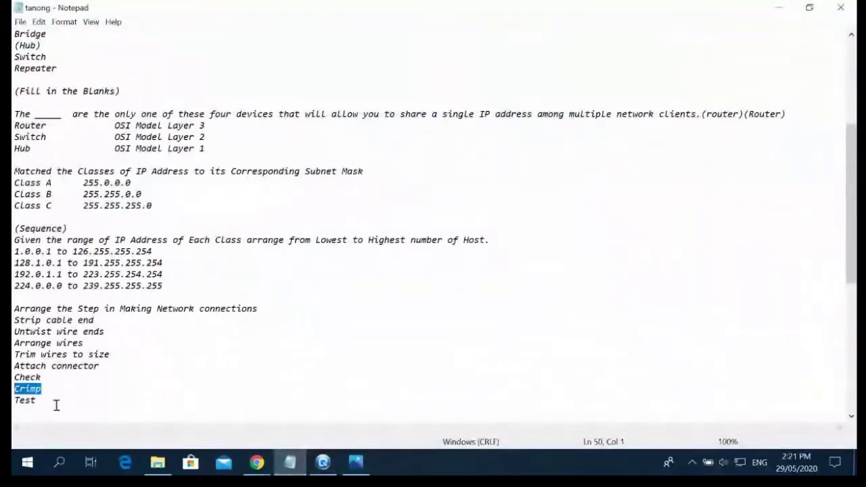
pyautogui.moveTo(38, 401); pyautogui.dragTo(15, 404)
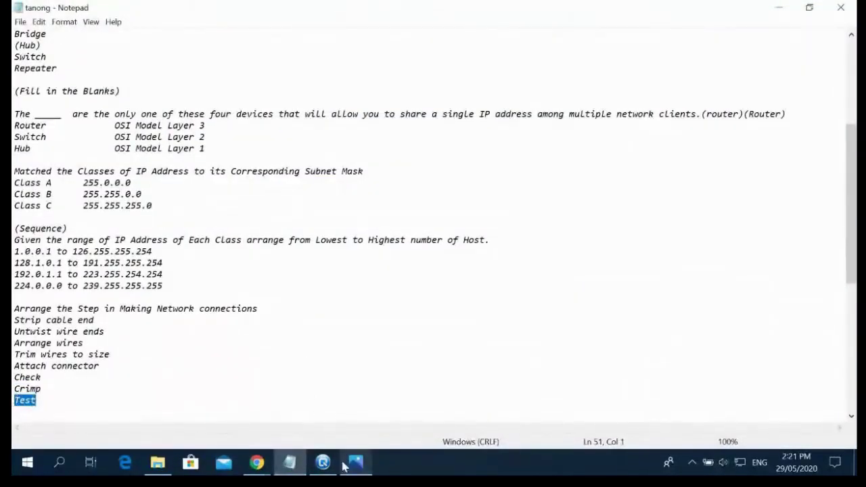
pyautogui.click(323, 462)
pyautogui.click(295, 273)
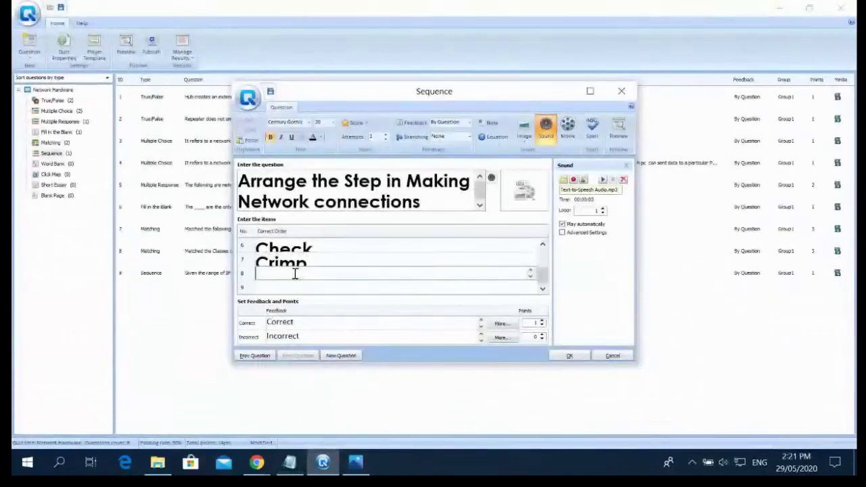
pyautogui.scroll(2, 410, 194)
pyautogui.scroll(-1, 412, 196)
pyautogui.scroll(1, 412, 196)
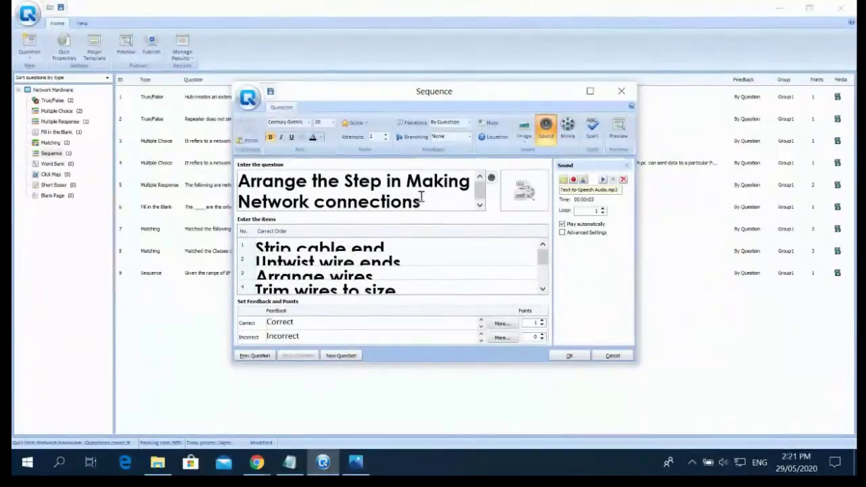
pyautogui.click(567, 356)
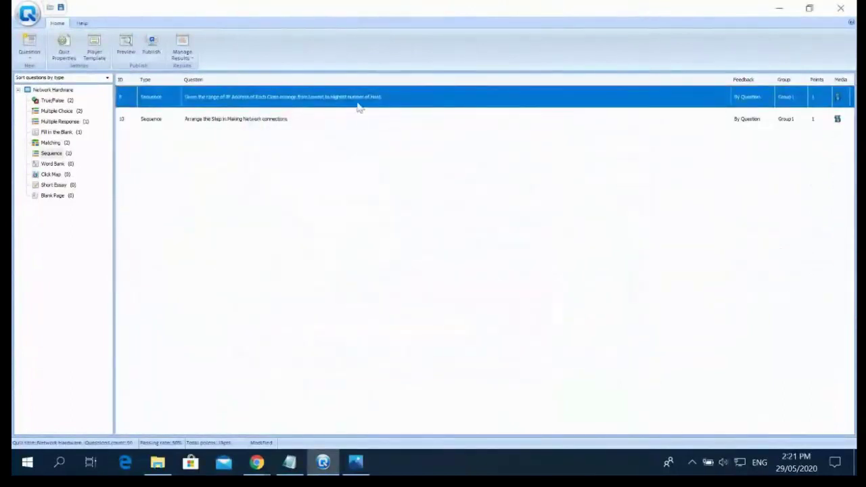
# Step: Preview the quiz and order the IP ranges with 1.0.0.1 first and 128.1.0.1 second
pyautogui.click(127, 46)
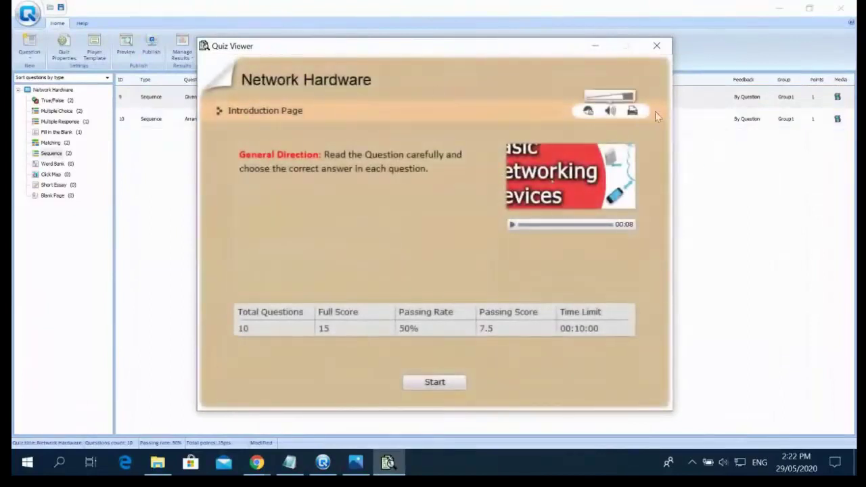
pyautogui.click(656, 45)
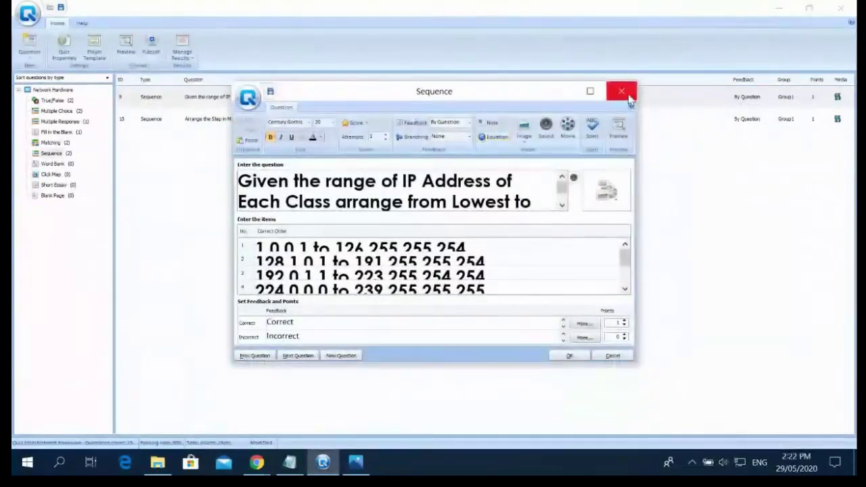
pyautogui.click(616, 120)
pyautogui.click(617, 128)
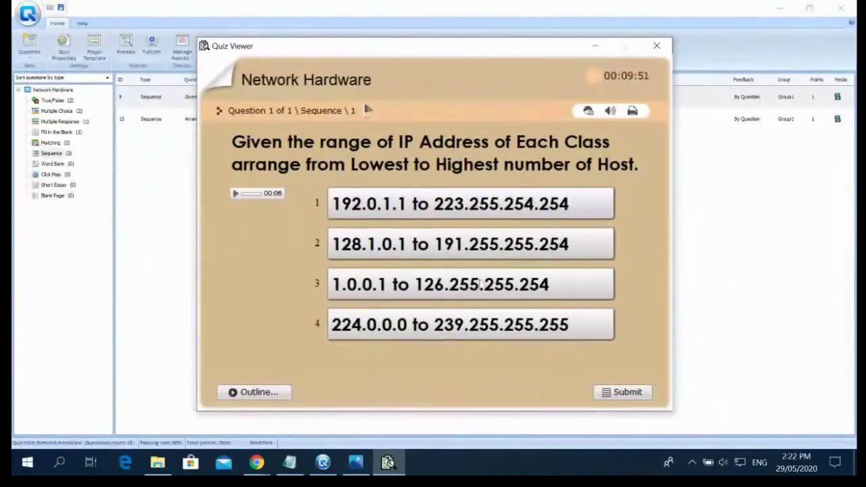
pyautogui.moveTo(490, 248); pyautogui.dragTo(490, 206)
pyautogui.moveTo(475, 291); pyautogui.dragTo(468, 212)
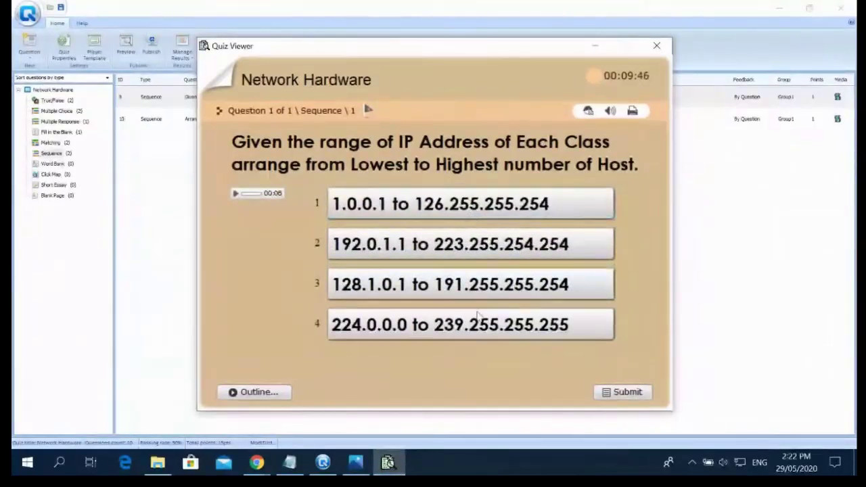
pyautogui.moveTo(477, 292); pyautogui.dragTo(475, 258)
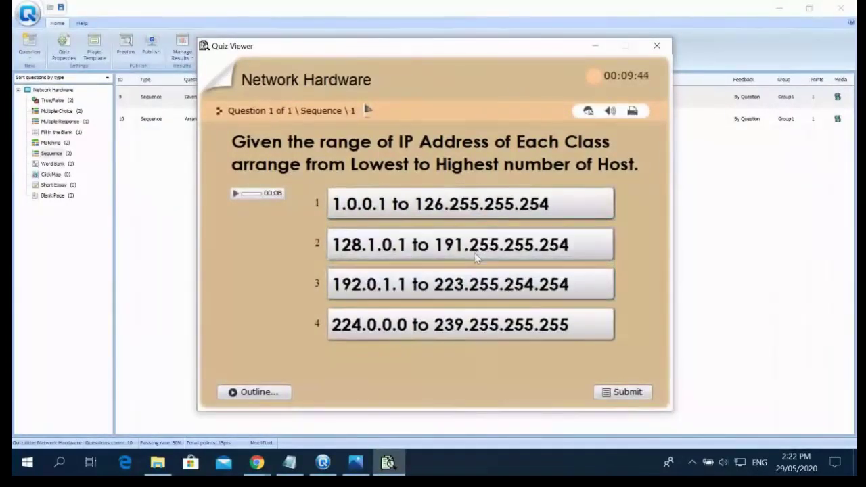
# Step: Submit the ordering, then review the answered question and its Correct feedback
pyautogui.click(625, 392)
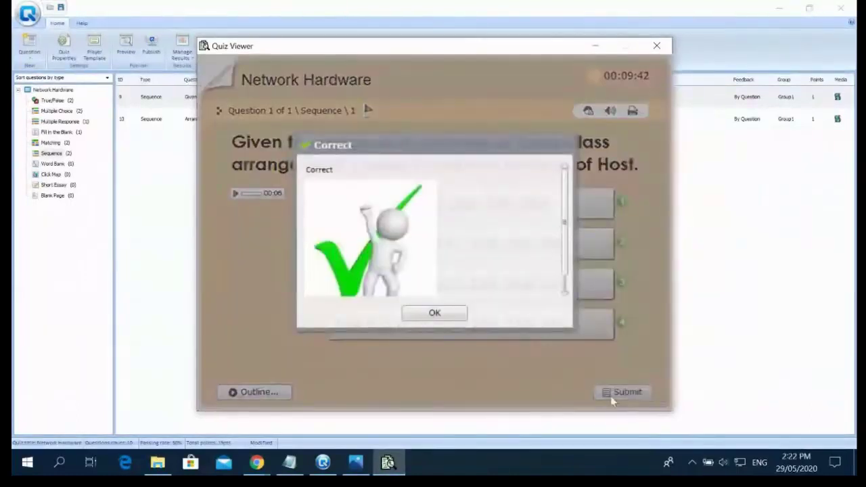
pyautogui.click(435, 312)
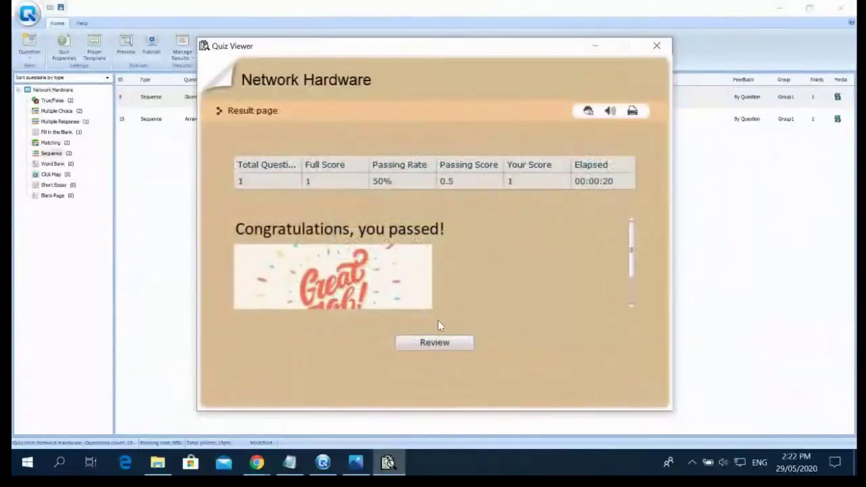
pyautogui.click(454, 342)
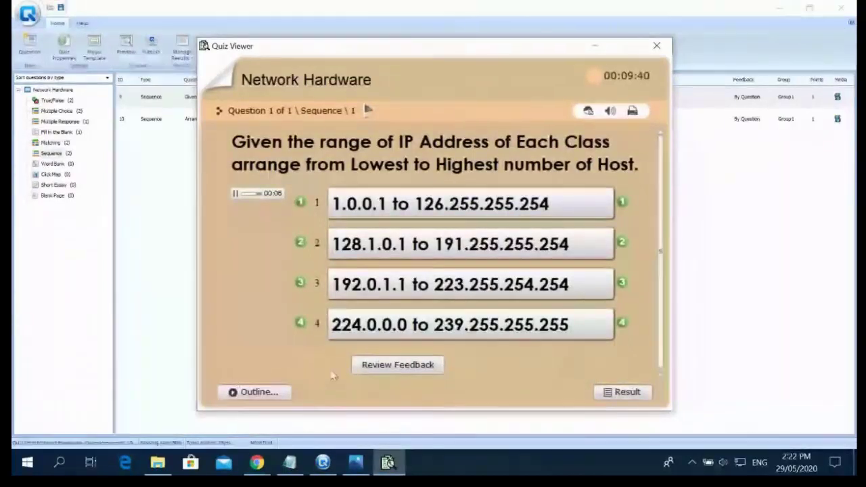
pyautogui.click(380, 369)
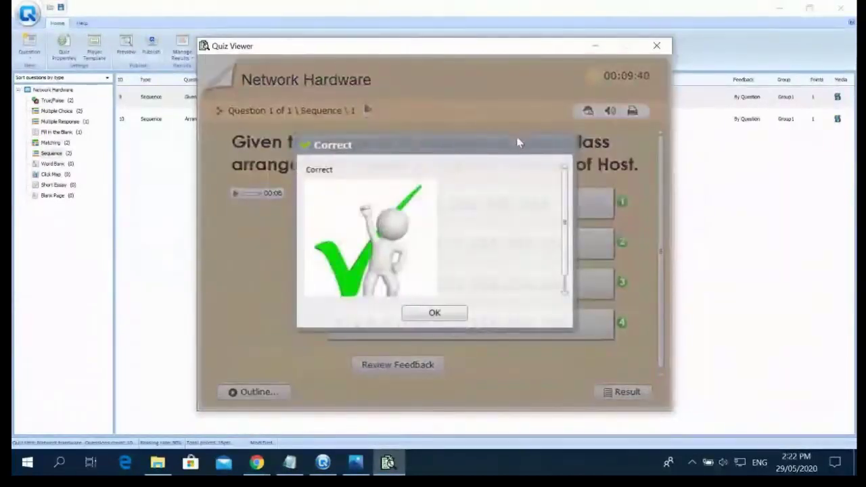
pyautogui.click(435, 312)
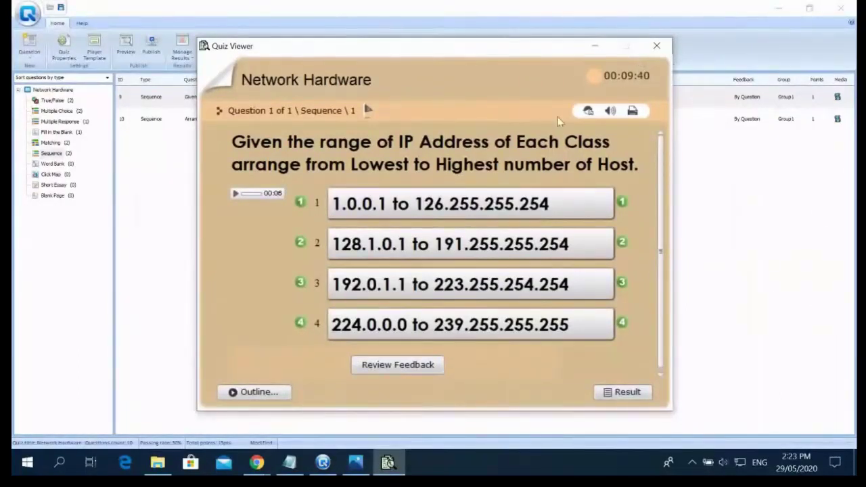
# Step: Close the editor and preview question 10 on its own
pyautogui.click(661, 46)
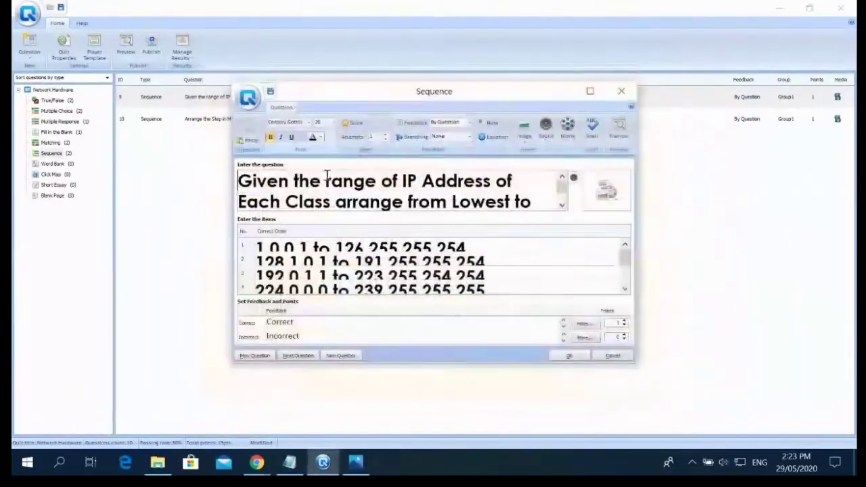
pyautogui.click(619, 89)
pyautogui.click(306, 121)
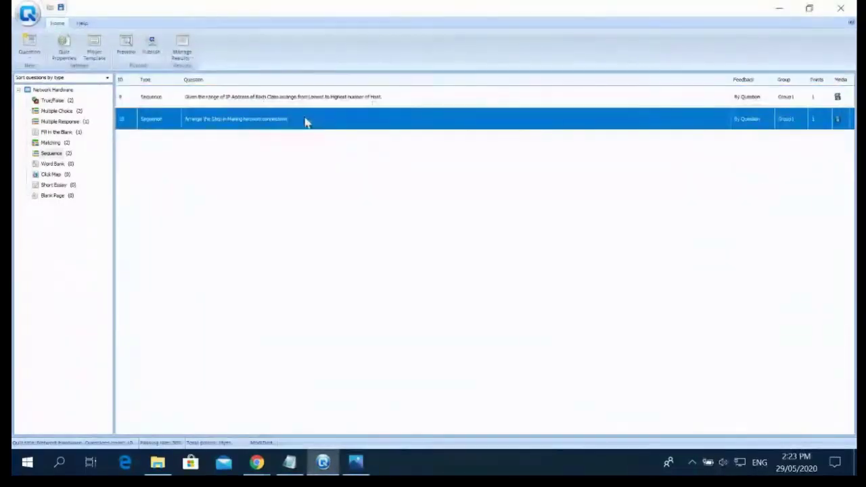
pyautogui.rightClick(301, 124)
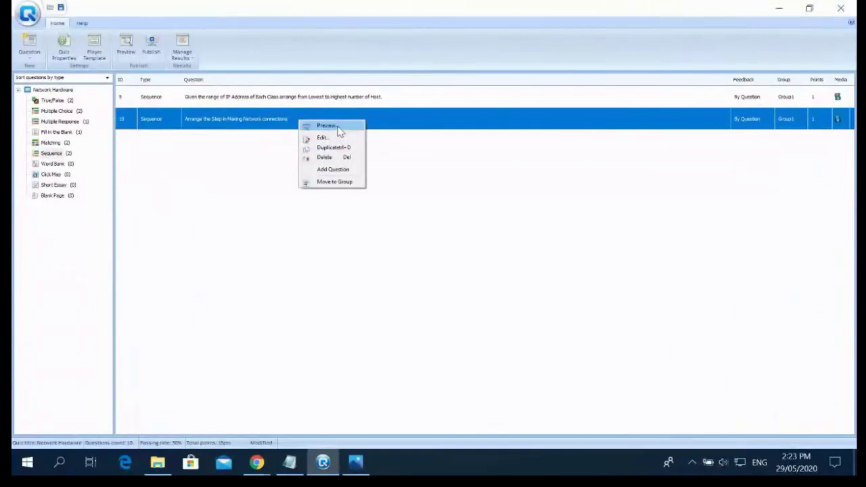
pyautogui.click(338, 127)
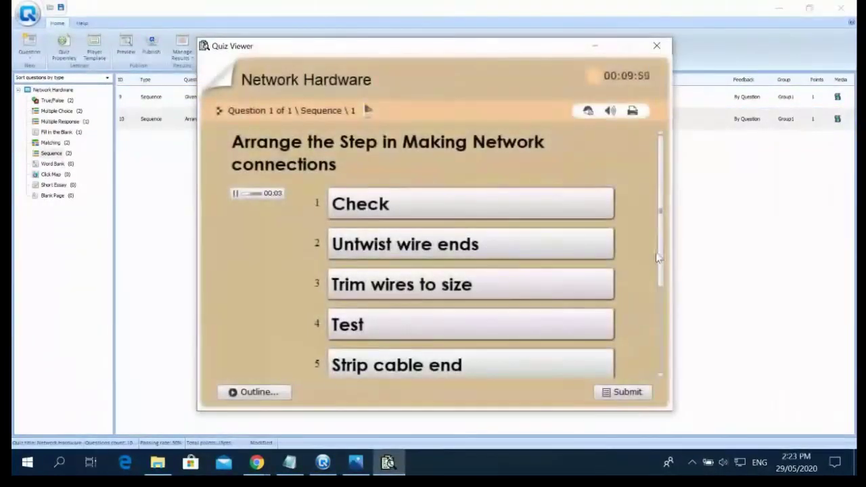
# Step: Reorder the steps: Strip cable end first, Arrange wires fourth, Check sixth, Crimp seventh, Test last
pyautogui.moveTo(657, 257); pyautogui.dragTo(658, 370)
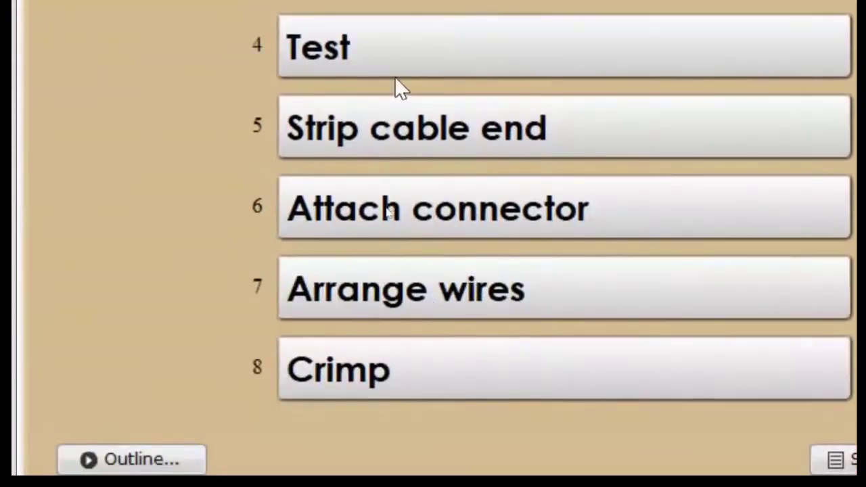
pyautogui.moveTo(572, 145); pyautogui.dragTo(564, 182)
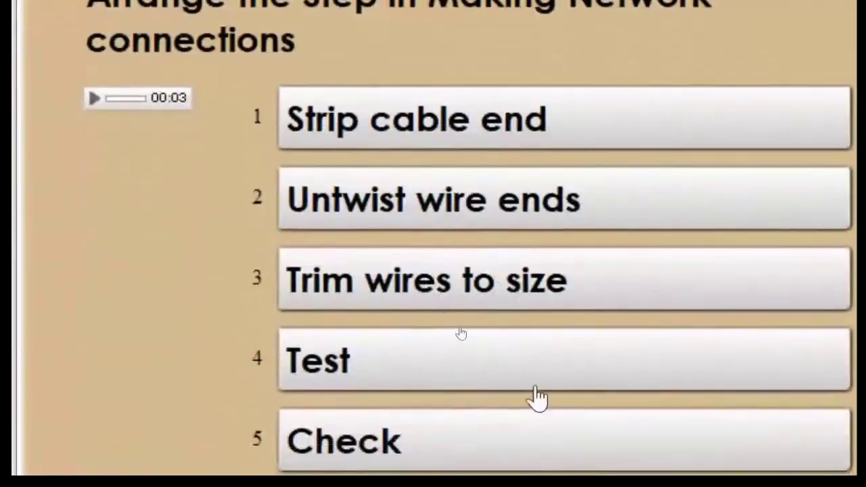
pyautogui.moveTo(547, 373); pyautogui.dragTo(551, 331)
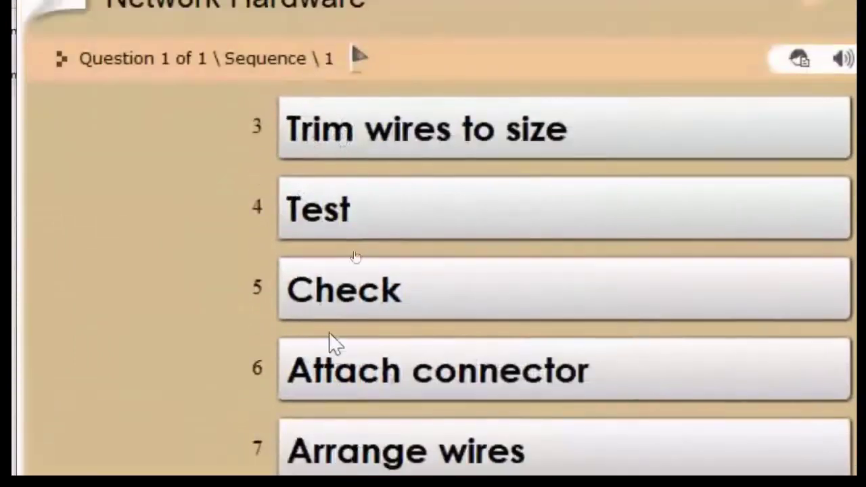
pyautogui.moveTo(404, 234); pyautogui.dragTo(429, 408)
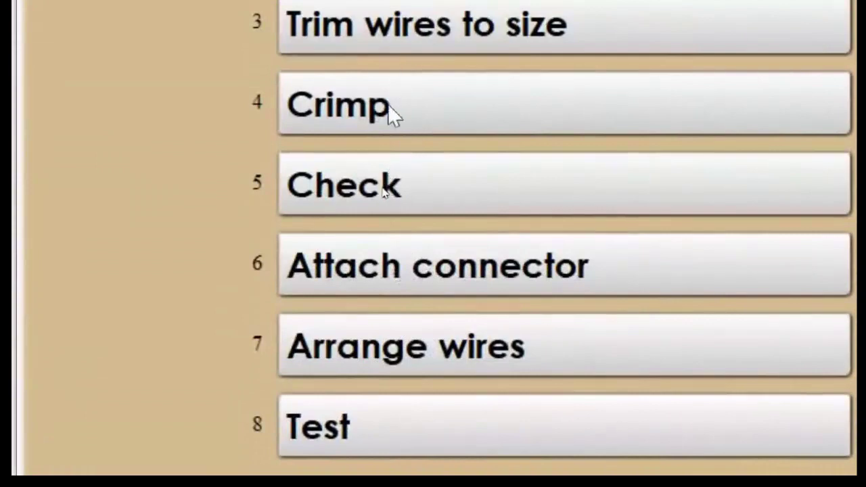
pyautogui.moveTo(393, 111); pyautogui.dragTo(404, 368)
pyautogui.moveTo(371, 189); pyautogui.dragTo(377, 288)
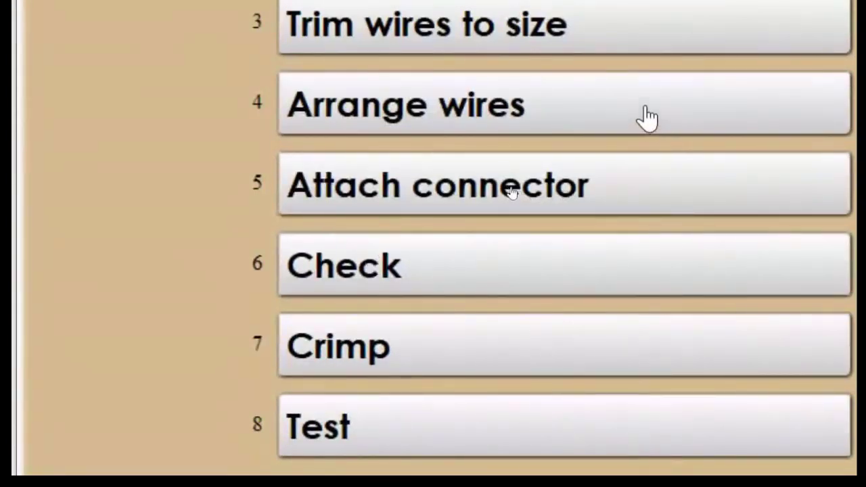
pyautogui.scroll(1, 646, 116)
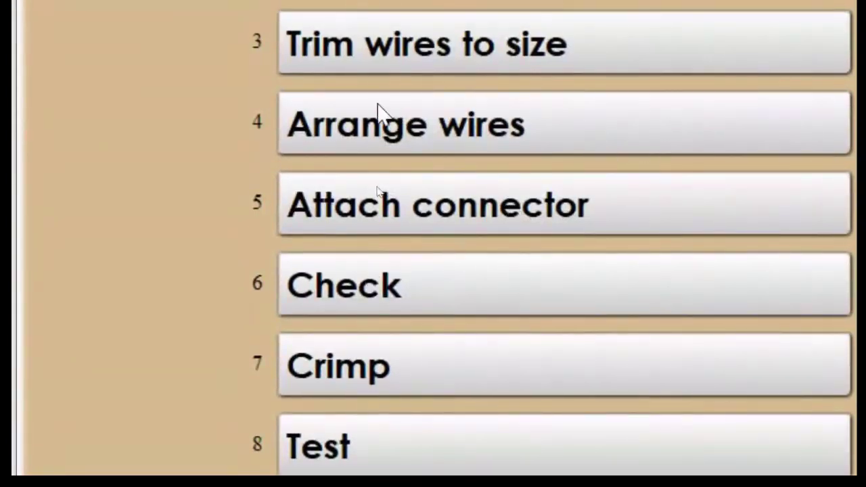
pyautogui.moveTo(433, 123)
pyautogui.mouseDown()
pyautogui.moveTo(433, 199)
pyautogui.moveTo(437, 136)
pyautogui.mouseUp()
pyautogui.scroll(3, 679, 177)
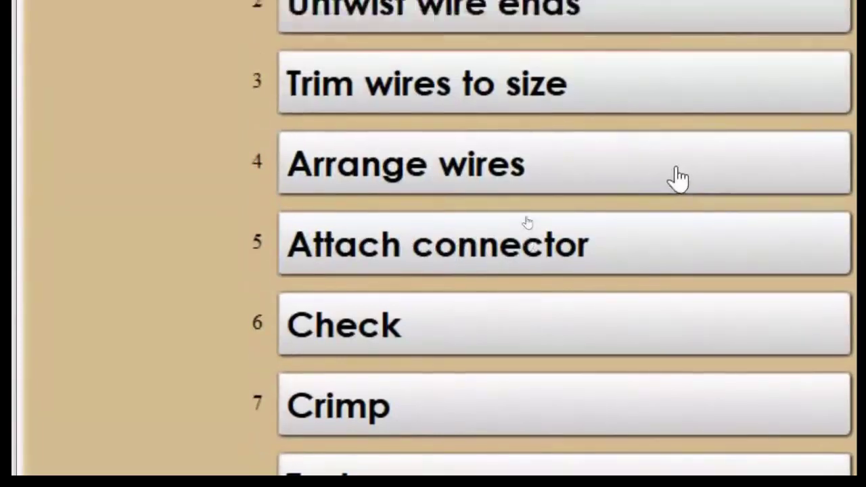
pyautogui.scroll(3, 676, 170)
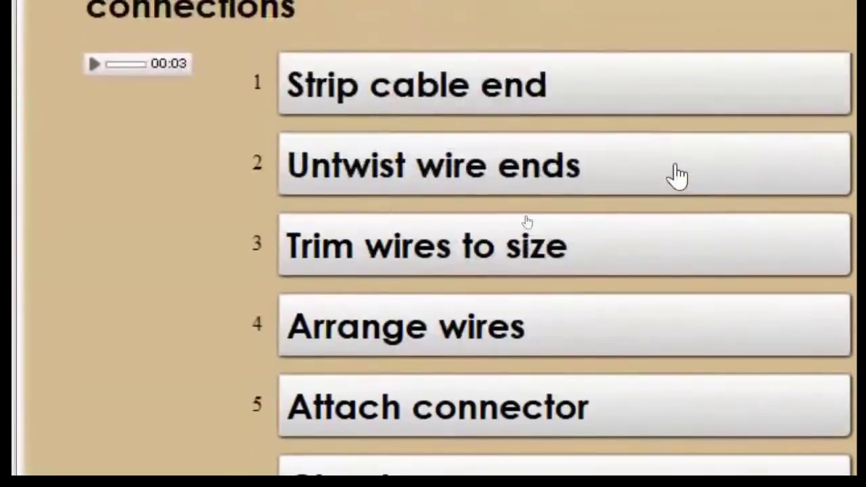
pyautogui.scroll(-1, 676, 180)
pyautogui.scroll(-2, 678, 179)
pyautogui.scroll(1, 676, 199)
pyautogui.scroll(-4, 676, 230)
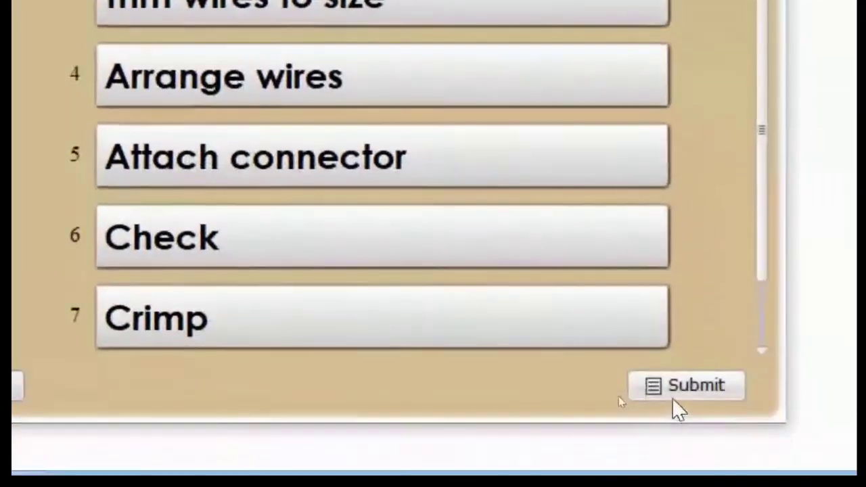
# Step: Submit the ordering, dismiss the failed result, and show the empty Word Bank category
pyautogui.click(855, 440)
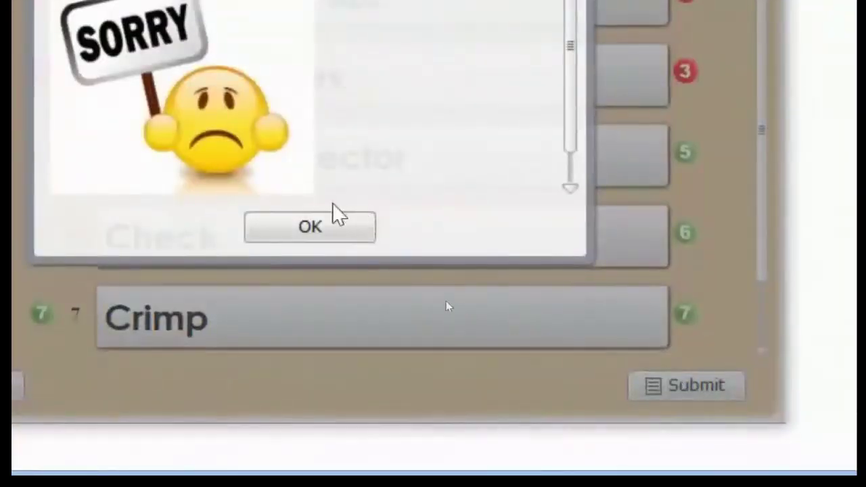
pyautogui.click(311, 230)
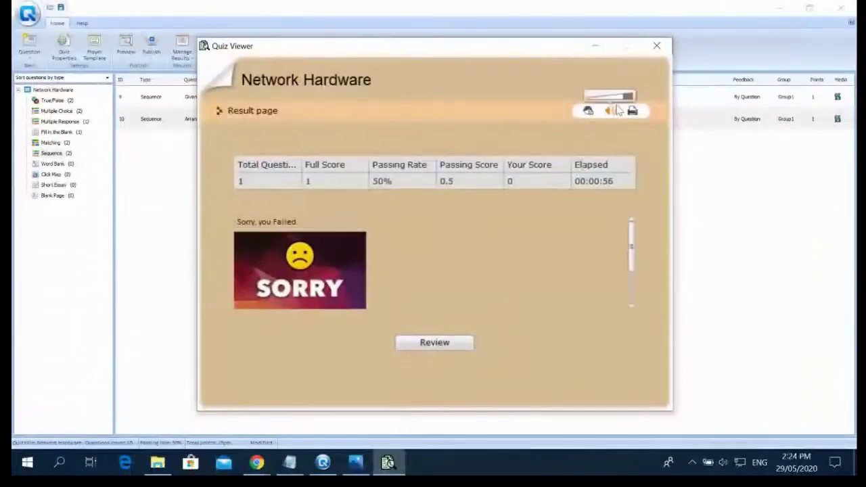
pyautogui.click(656, 46)
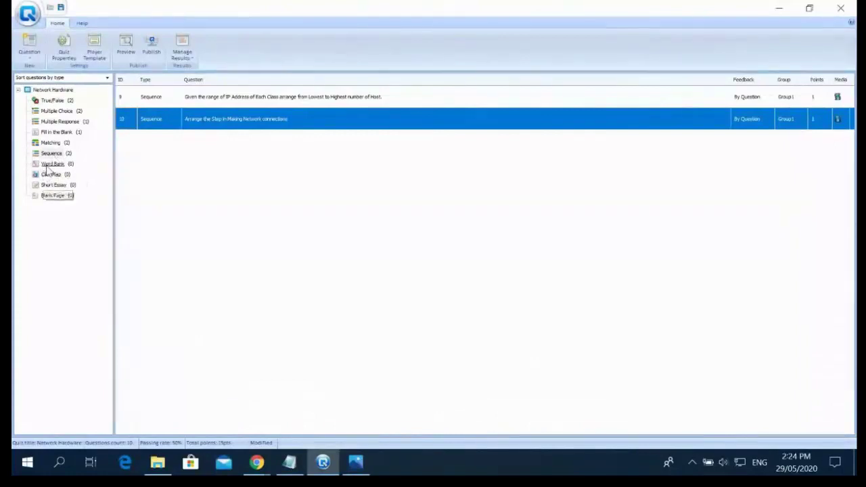
pyautogui.click(52, 164)
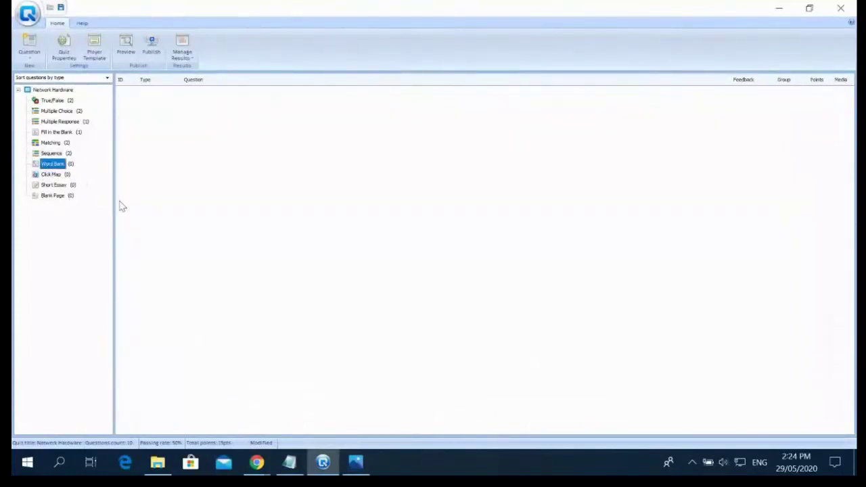
# Step: Add a new Word Bank question and paste the 'There are Two types of IP Address…' sentence as its text
pyautogui.rightClick(55, 167)
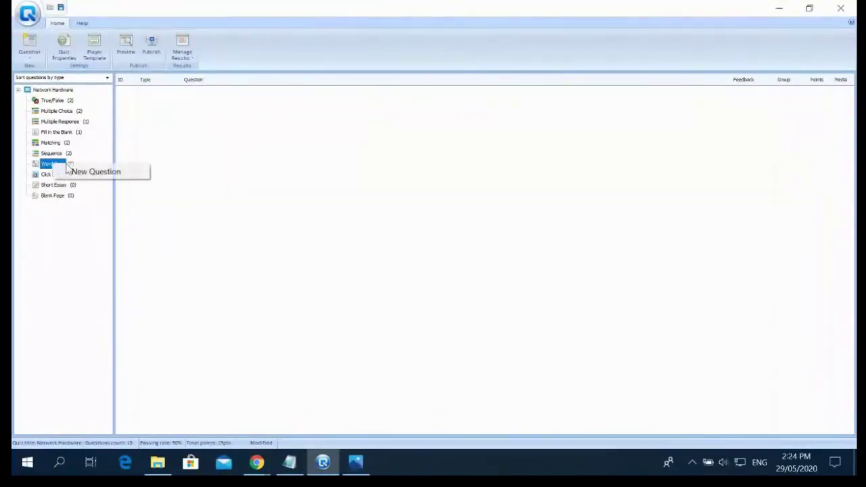
pyautogui.click(85, 173)
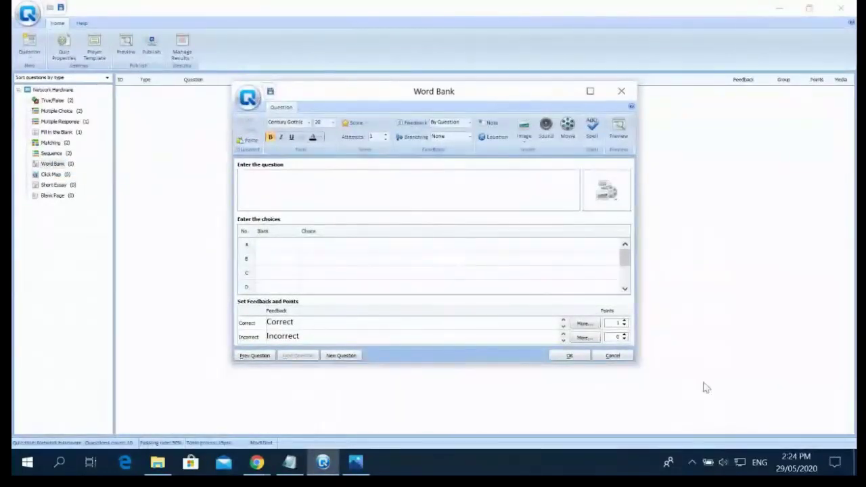
pyautogui.click(290, 462)
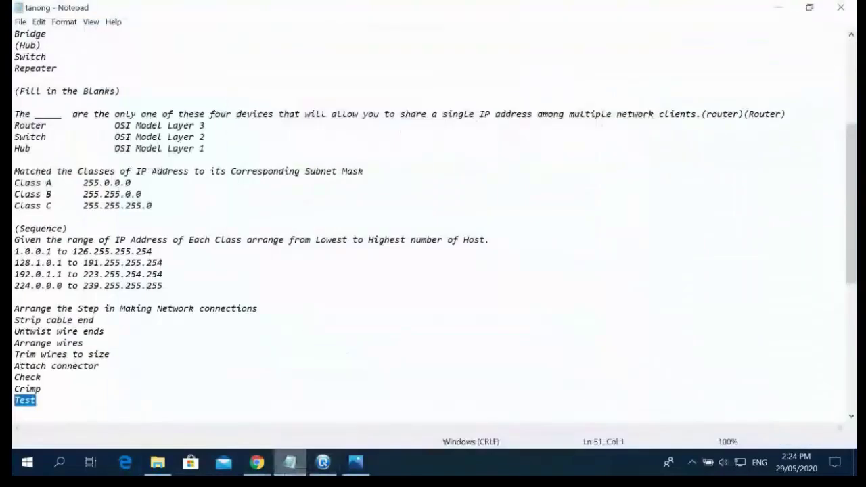
pyautogui.scroll(1, 102, 338)
pyautogui.scroll(-2, 103, 345)
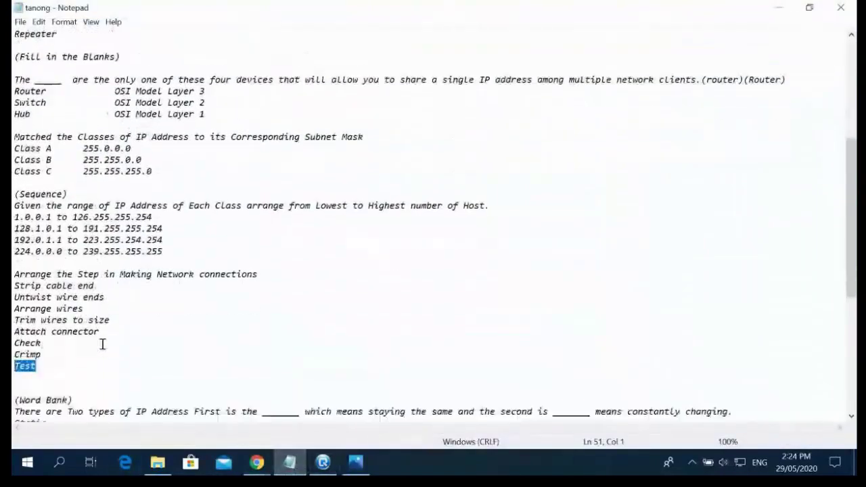
pyautogui.scroll(-3, 102, 344)
pyautogui.moveTo(14, 309); pyautogui.dragTo(756, 313)
pyautogui.hotkey('ctrl', 'c')
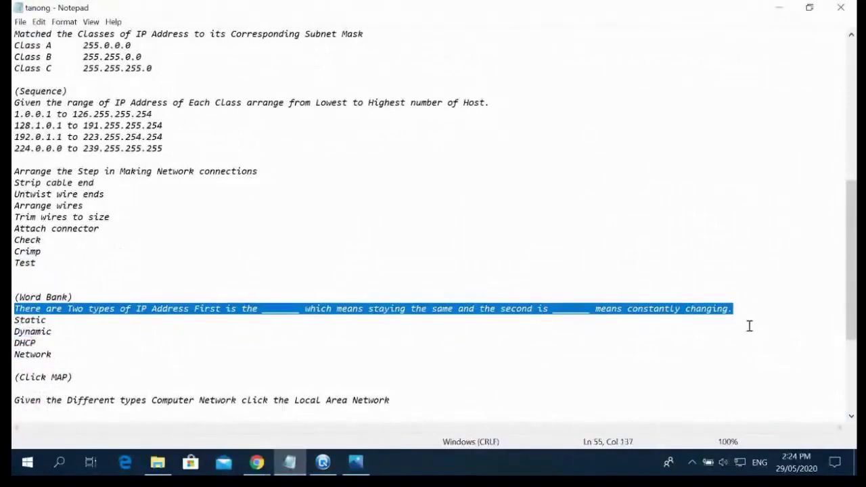
pyautogui.click(290, 462)
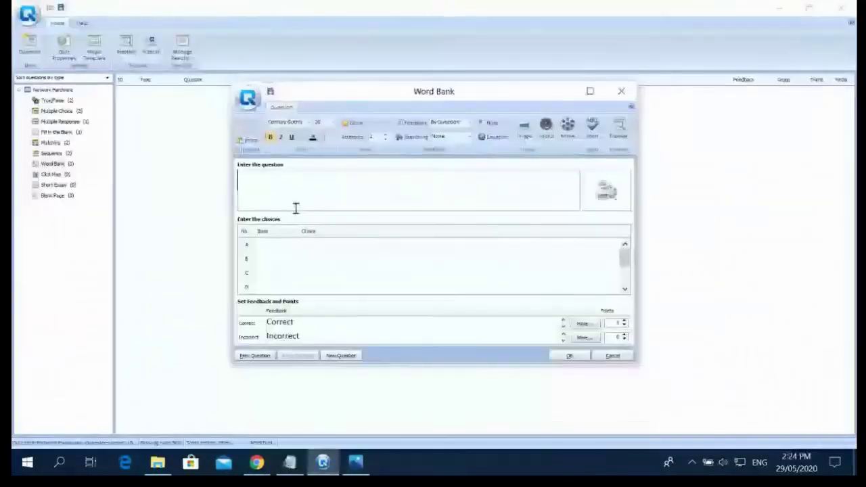
pyautogui.hotkey('ctrl', 'v')
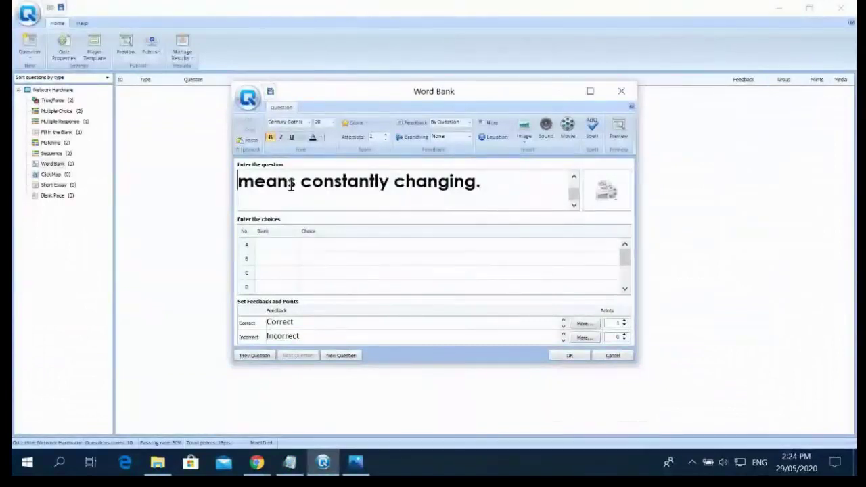
pyautogui.scroll(1, 290, 186)
pyautogui.scroll(1, 290, 186)
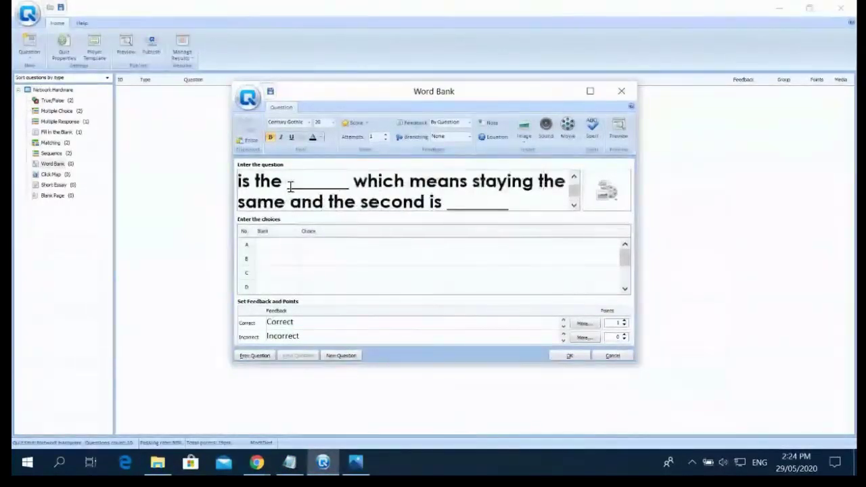
pyautogui.scroll(1, 308, 187)
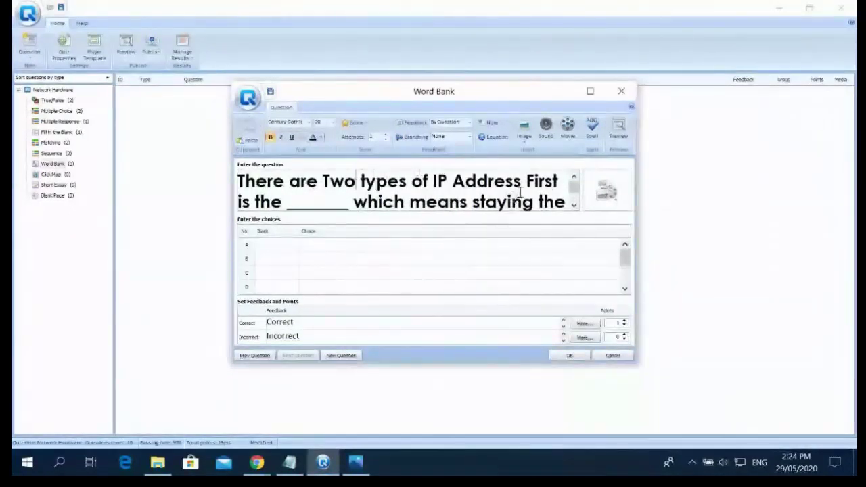
# Step: Generate a 14-second text-to-speech reading of the Word Bank question and play it
pyautogui.click(545, 128)
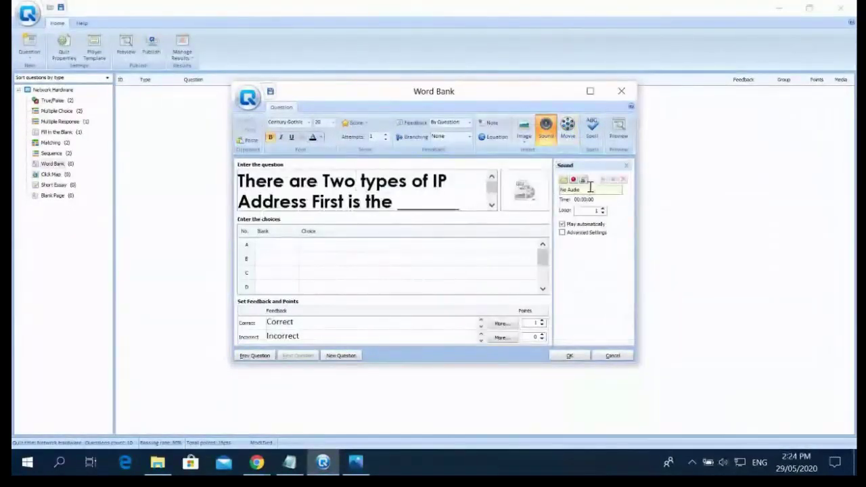
pyautogui.click(583, 179)
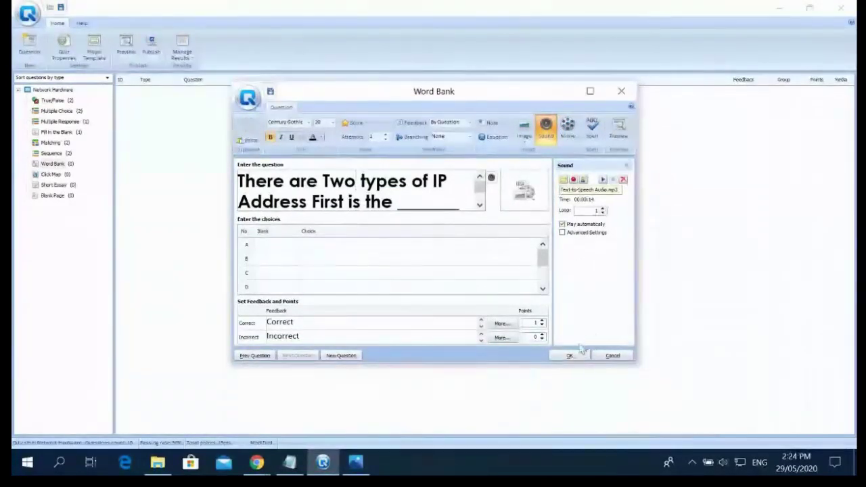
pyautogui.click(602, 180)
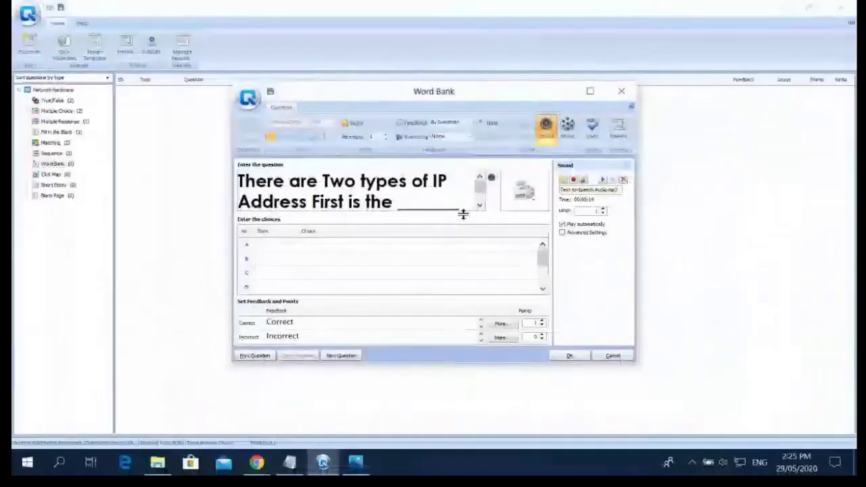
pyautogui.scroll(-3, 406, 196)
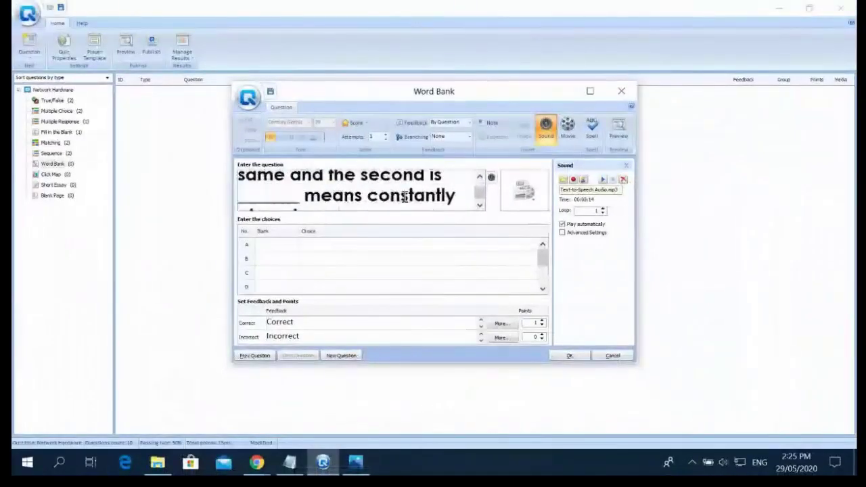
pyautogui.scroll(3, 406, 196)
# Step: Replace both underscore gaps in the sentence with the word 'blank'
pyautogui.click(460, 204)
pyautogui.press('BackSpace')
pyautogui.press('BackSpace')
pyautogui.press('BackSpace')
pyautogui.press('BackSpace')
pyautogui.press('BackSpace')
pyautogui.press('BackSpace')
pyautogui.press('BackSpace')
pyautogui.press('BackSpace')
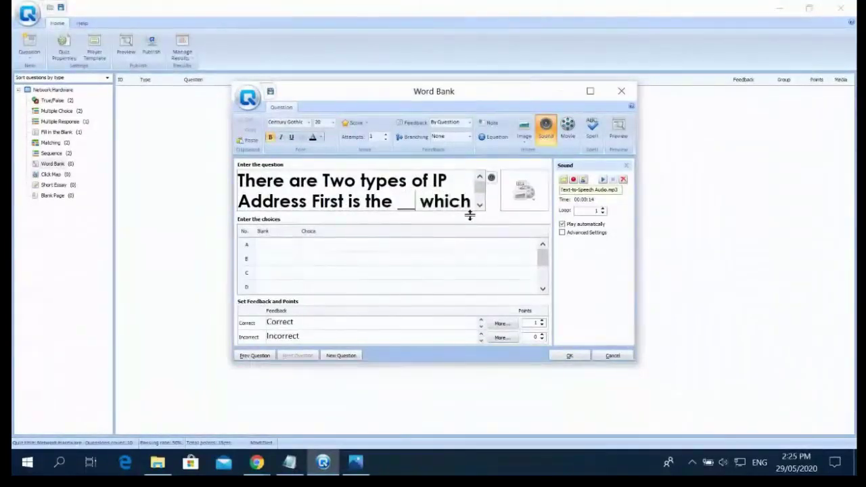
pyautogui.write('bl')
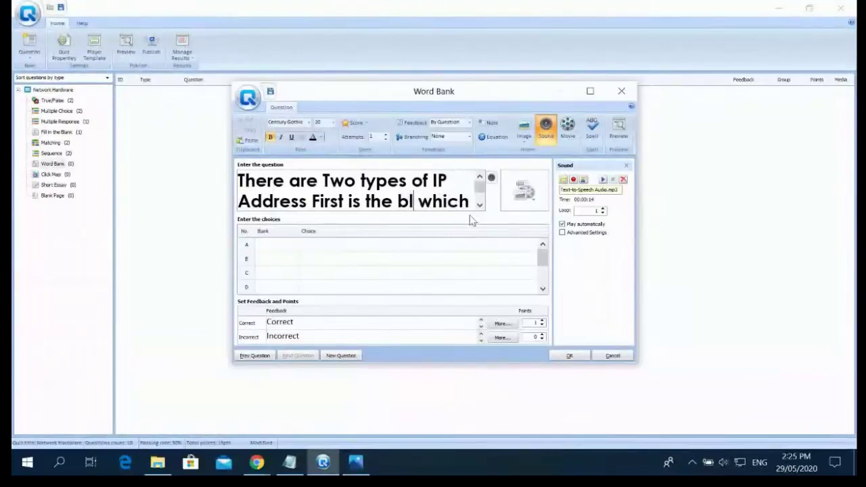
pyautogui.write('ank')
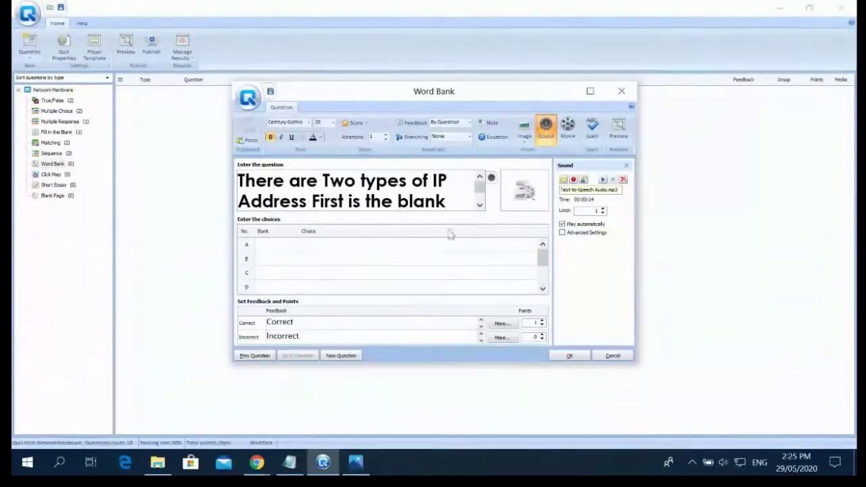
pyautogui.click(479, 205)
pyautogui.click(479, 205)
pyautogui.click(479, 205)
pyautogui.click(479, 205)
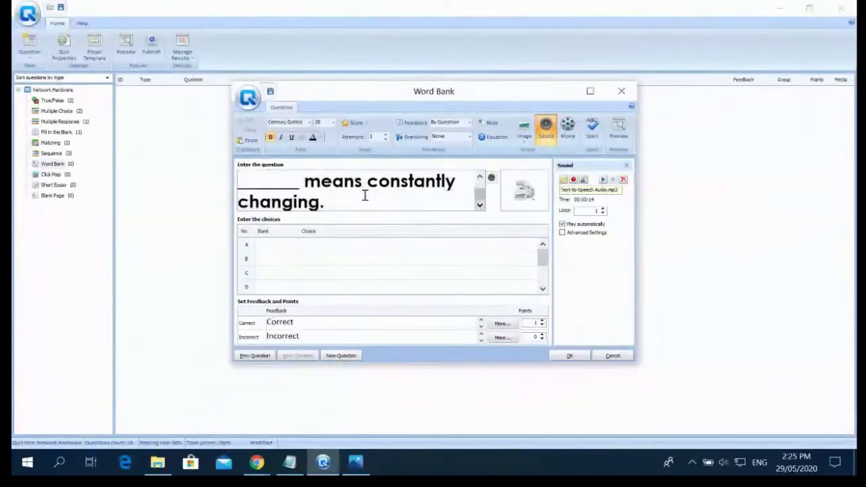
pyautogui.press('BackSpace')
pyautogui.press('BackSpace')
pyautogui.press('BackSpace')
pyautogui.press('BackSpace')
pyautogui.press('BackSpace')
pyautogui.press('BackSpace')
pyautogui.press('BackSpace')
pyautogui.press('BackSpace')
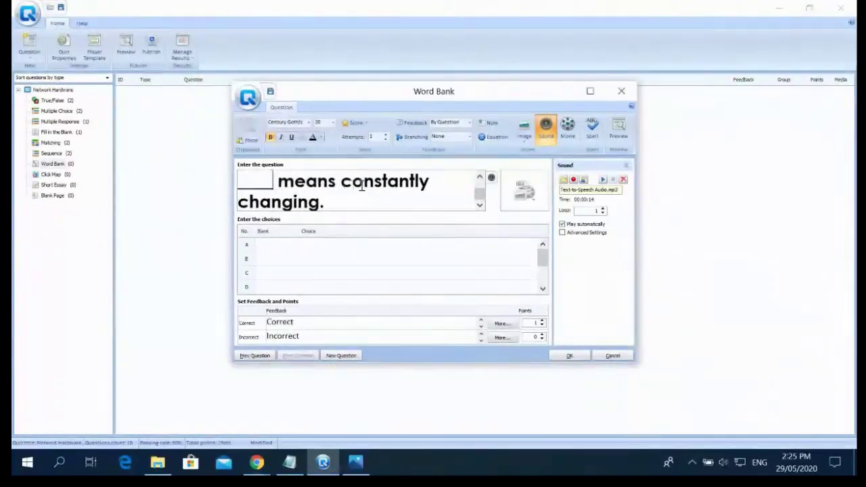
pyautogui.write('kla')
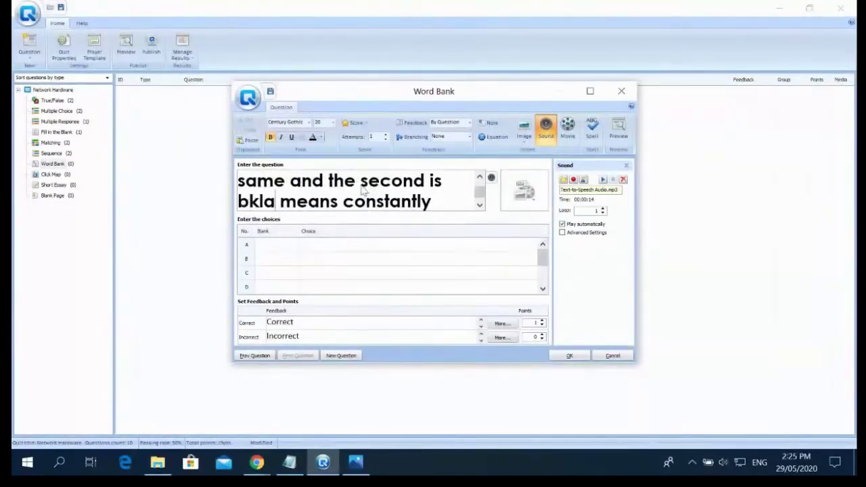
pyautogui.press('BackSpace')
pyautogui.press('BackSpace')
pyautogui.press('BackSpace')
pyautogui.write('lank means')
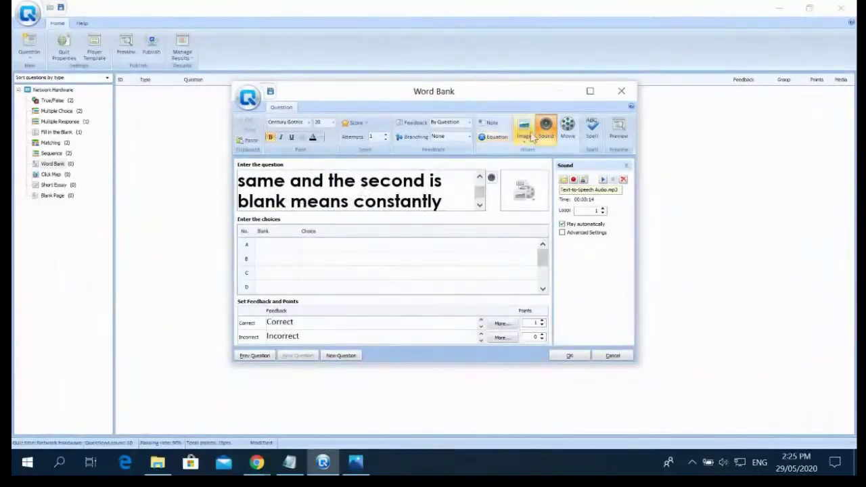
# Step: Regenerate the text-to-speech audio, replacing the original file, and play it
pyautogui.click(583, 180)
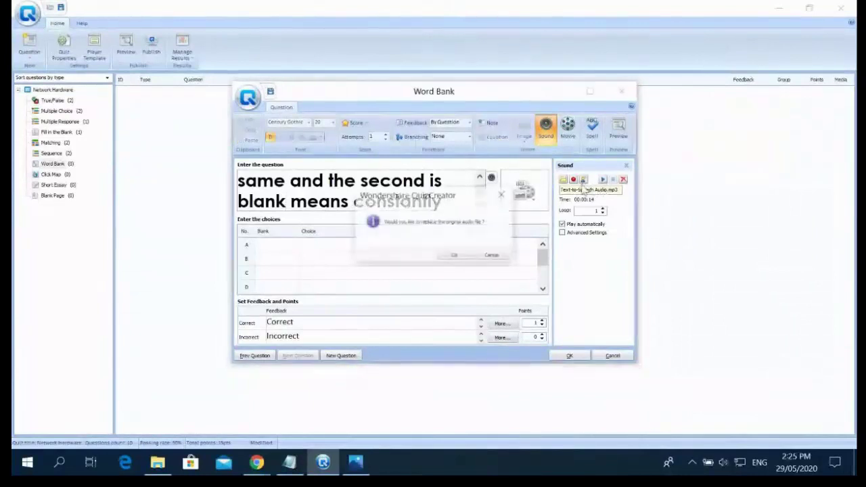
pyautogui.click(451, 255)
pyautogui.click(602, 180)
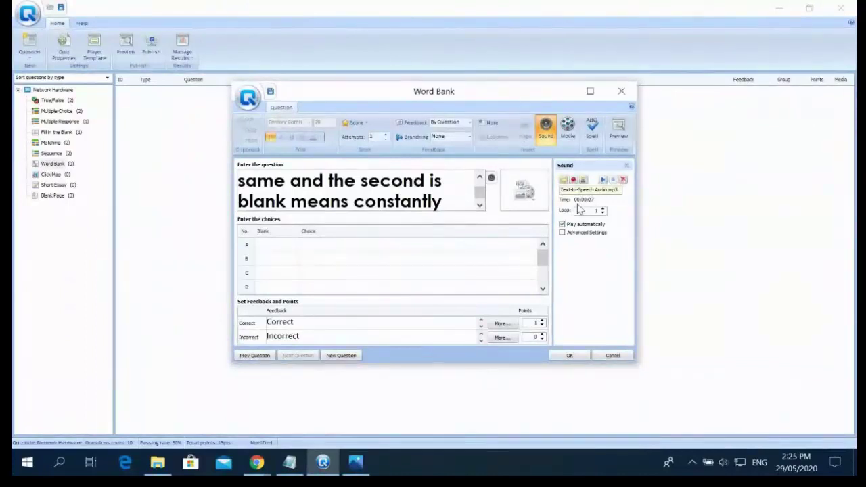
pyautogui.scroll(3, 420, 189)
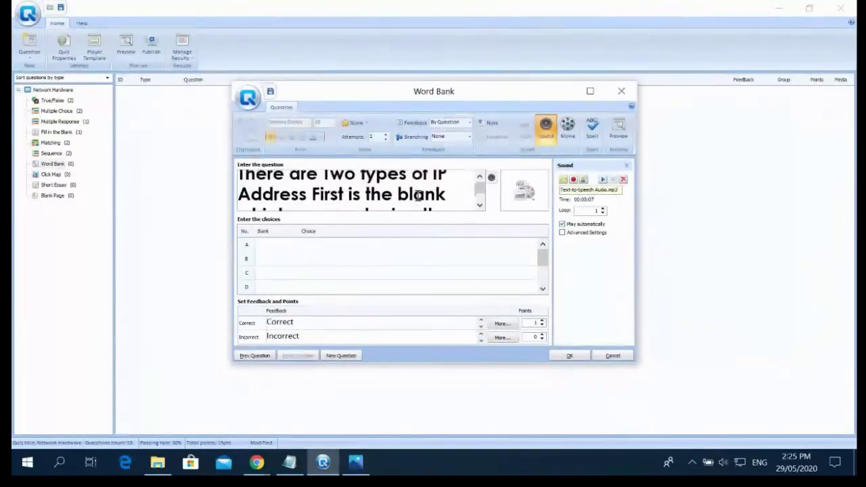
# Step: Turn both 'blank' words back into underscore gaps, '____' and '_____'
pyautogui.click(462, 204)
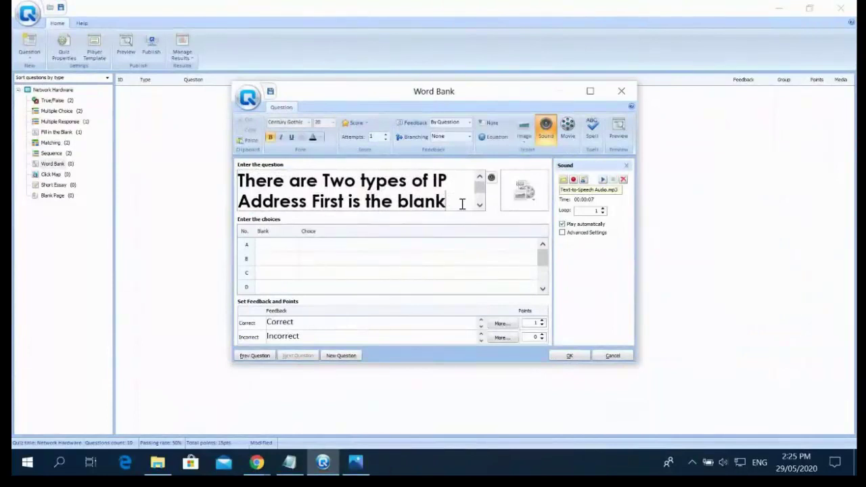
pyautogui.press('BackSpace')
pyautogui.press('BackSpace')
pyautogui.press('BackSpace')
pyautogui.press('BackSpace')
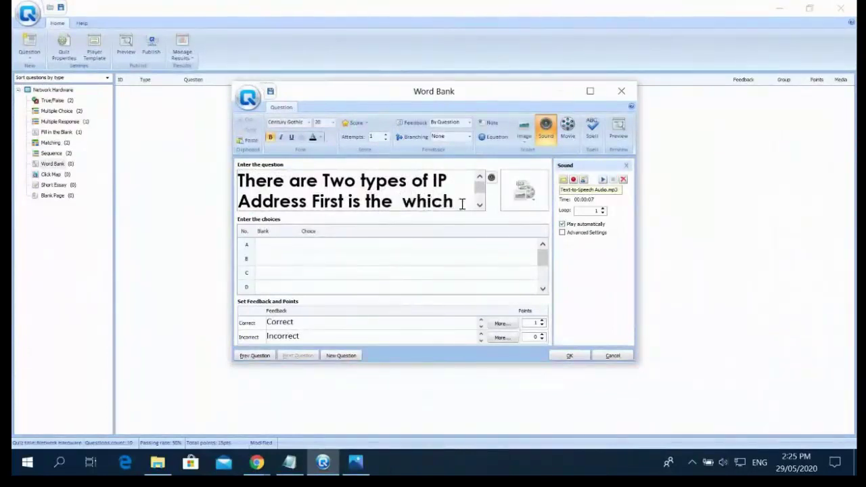
pyautogui.write('______')
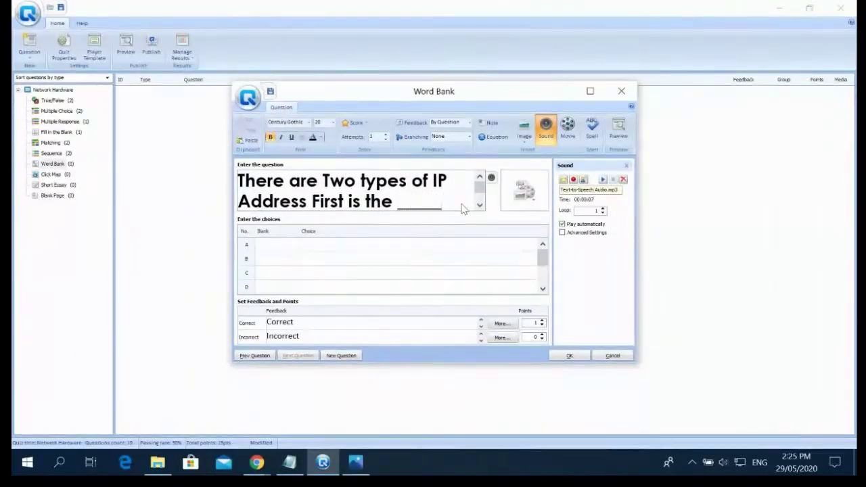
pyautogui.scroll(-3, 478, 201)
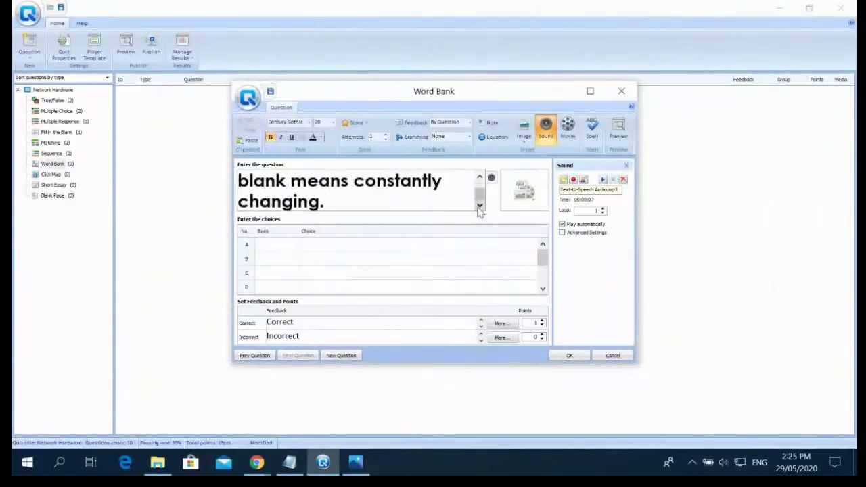
pyautogui.click(291, 180)
pyautogui.press('BackSpace')
pyautogui.press('BackSpace')
pyautogui.press('BackSpace')
pyautogui.press('BackSpace')
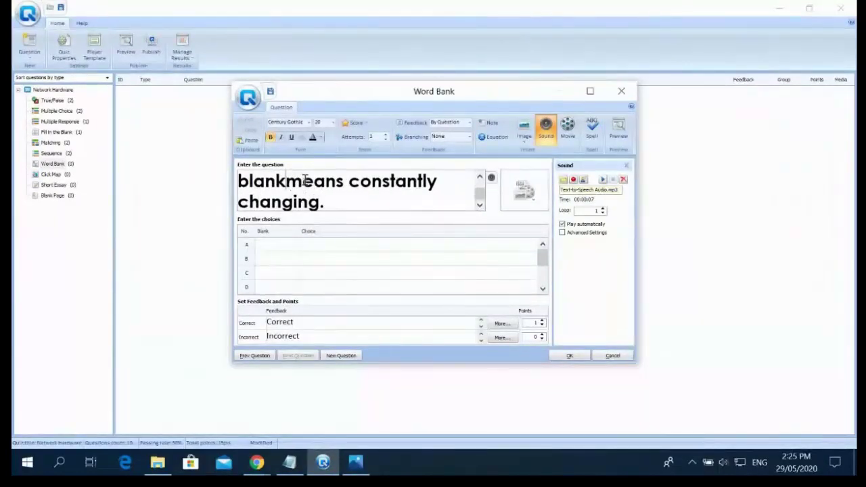
pyautogui.press('BackSpace')
pyautogui.press('BackSpace')
pyautogui.write('____')
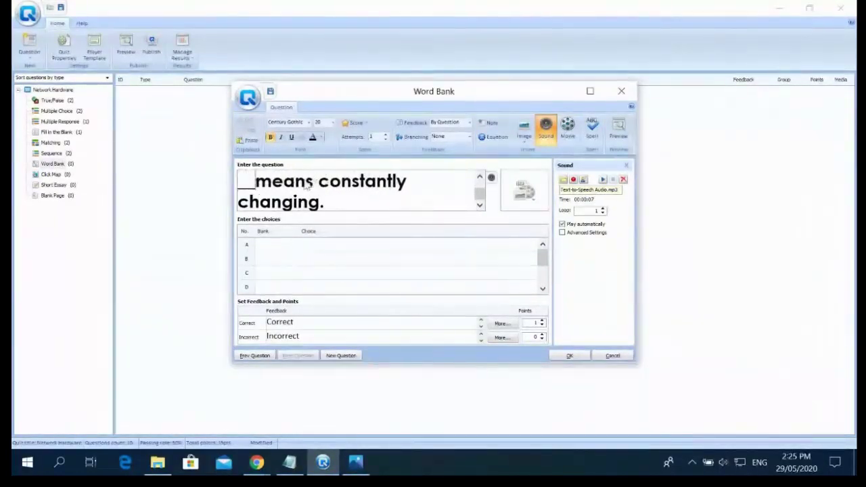
pyautogui.write('______')
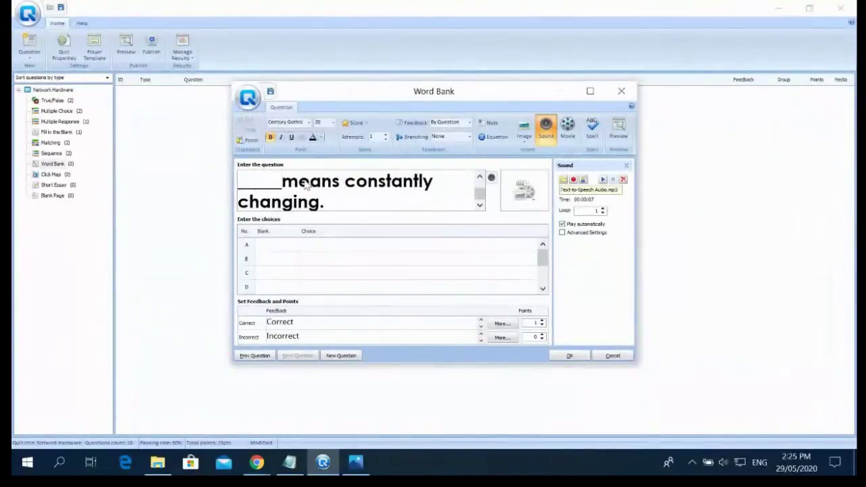
pyautogui.click(312, 244)
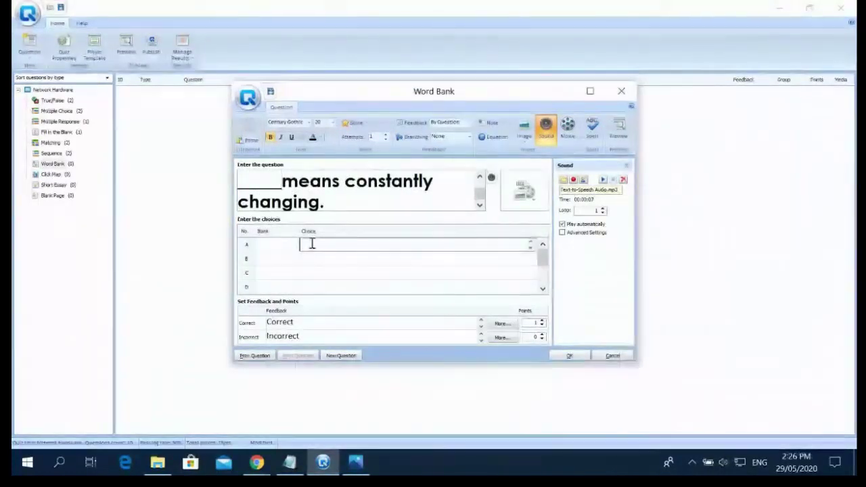
# Step: Copy the word Static from the Notepad notes into the choices and dismiss the missing-choice warning
pyautogui.click(289, 462)
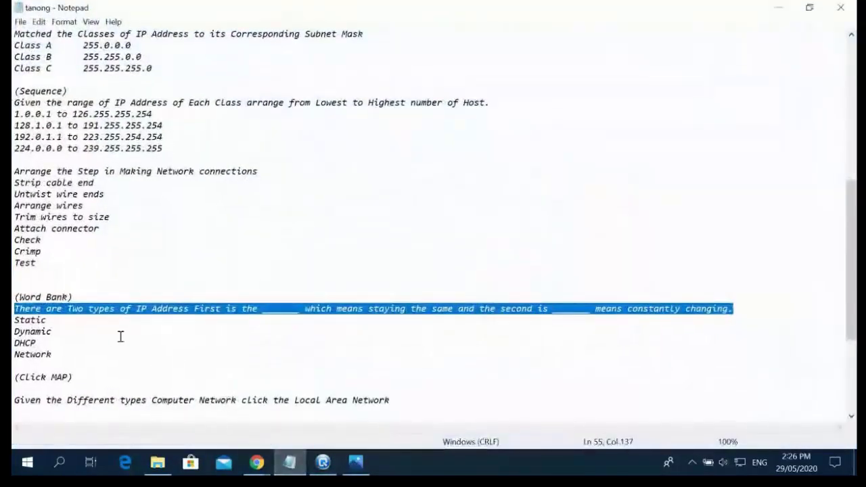
pyautogui.doubleClick(32, 320)
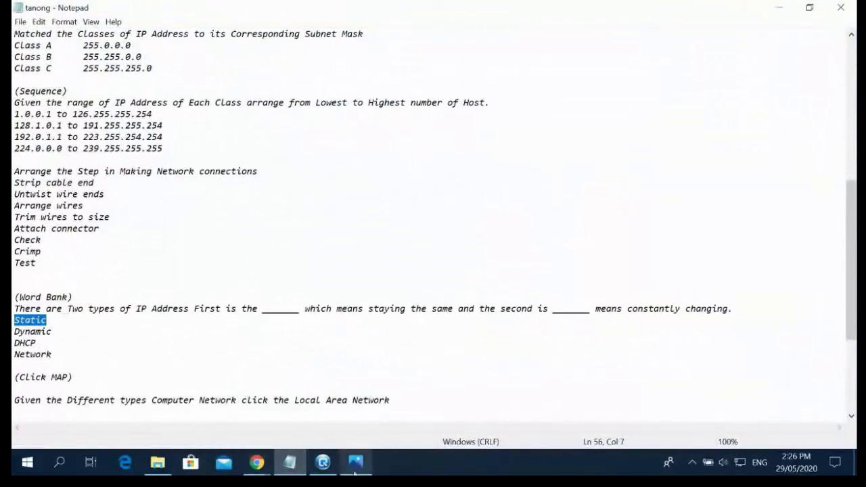
pyautogui.click(323, 462)
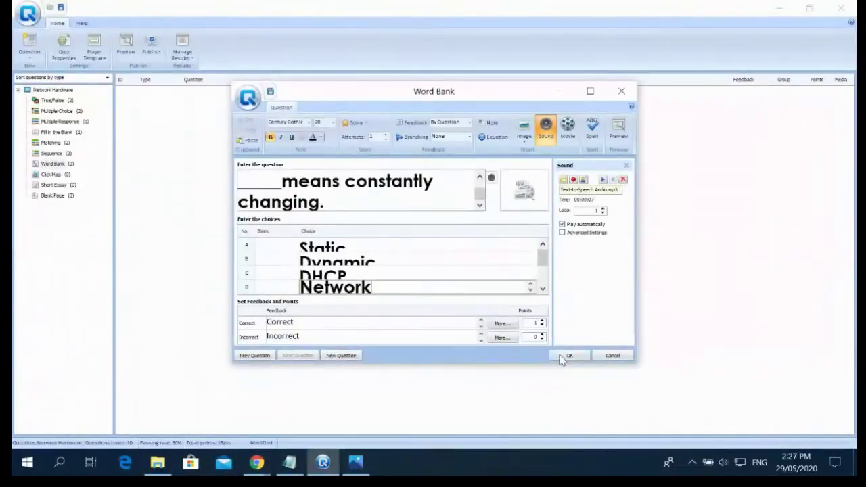
pyautogui.click(561, 358)
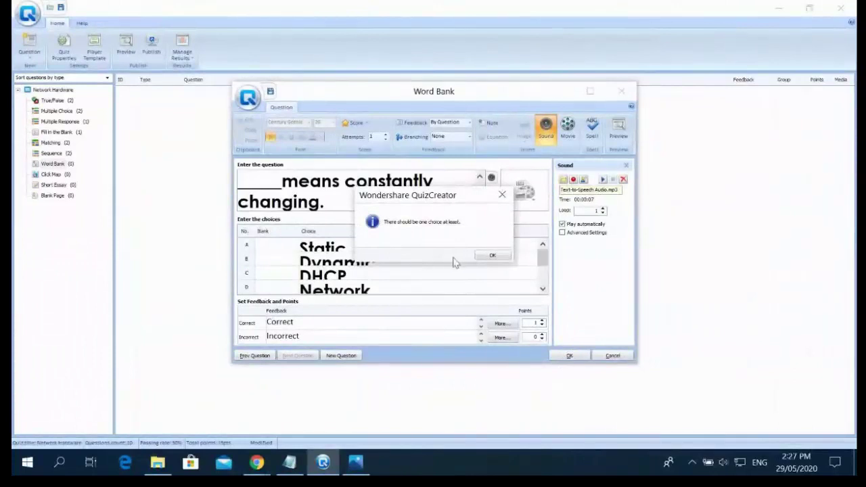
pyautogui.click(492, 258)
# Step: Assign Static to blank 1 and Dynamic to blank 2, keeping scoring By Question
pyautogui.click(291, 250)
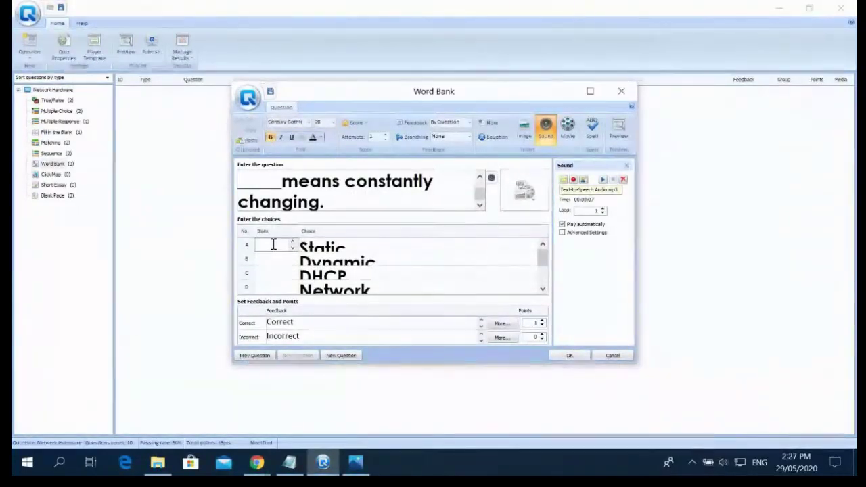
pyautogui.click(271, 259)
pyautogui.write('2')
pyautogui.click(403, 273)
pyautogui.click(274, 247)
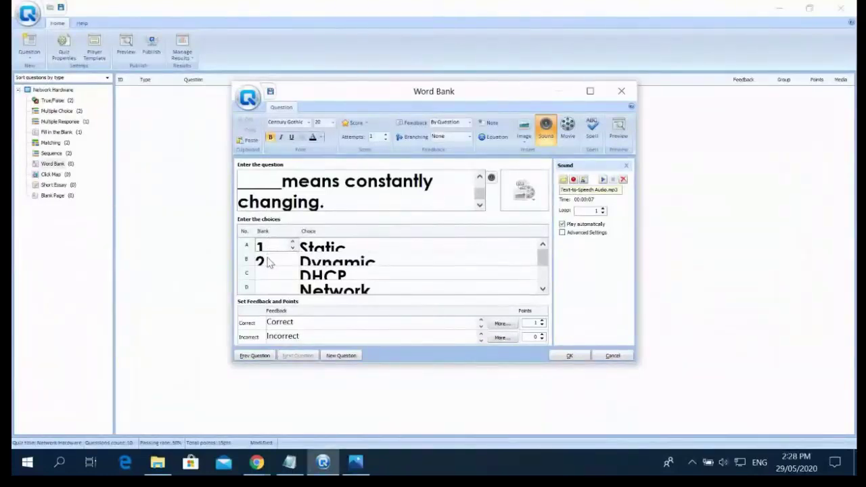
pyautogui.click(340, 248)
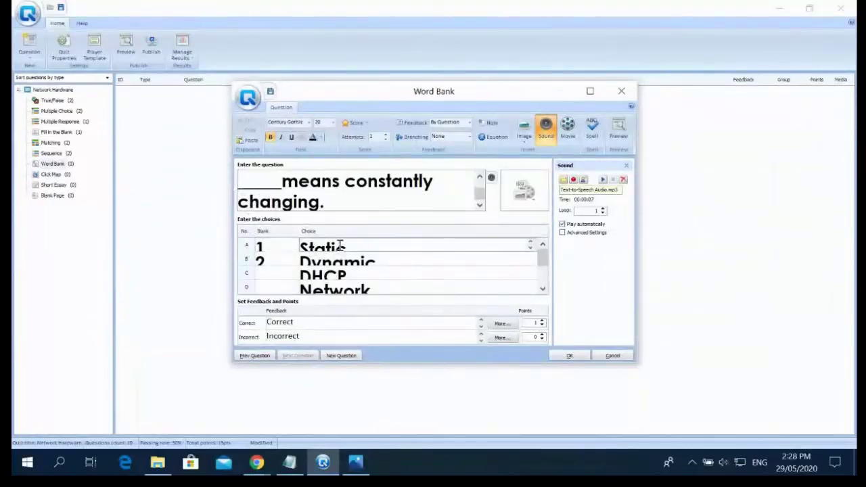
pyautogui.click(270, 263)
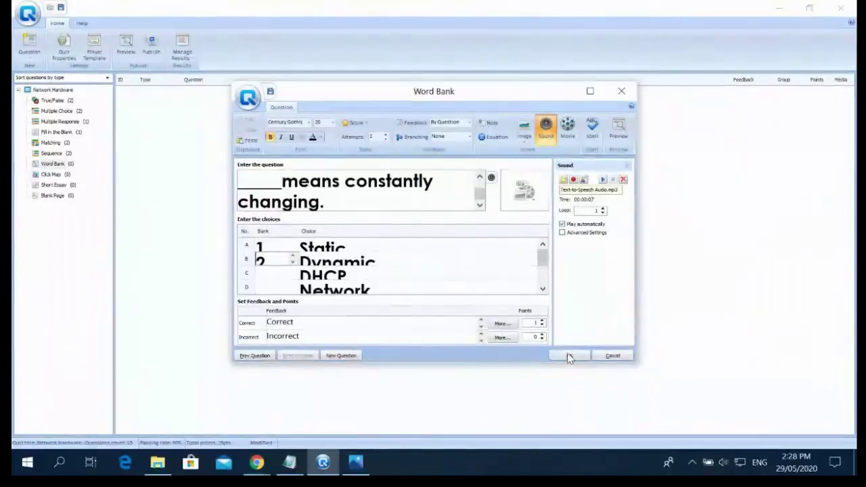
pyautogui.click(355, 123)
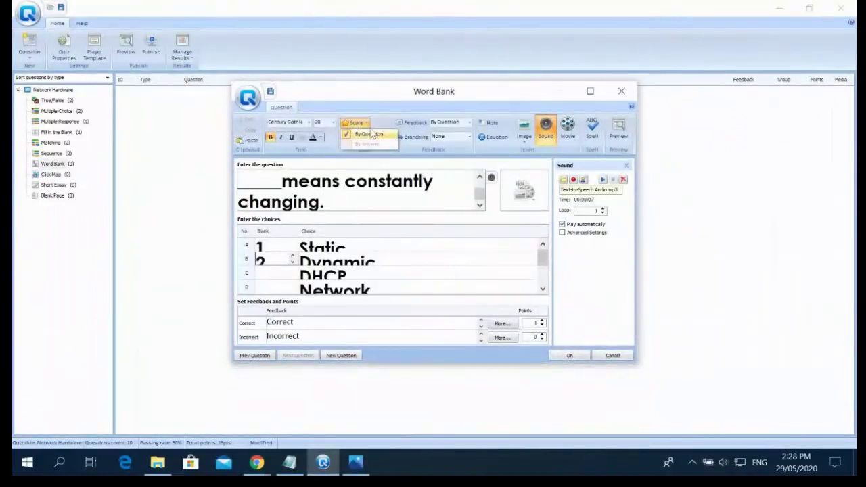
pyautogui.click(362, 134)
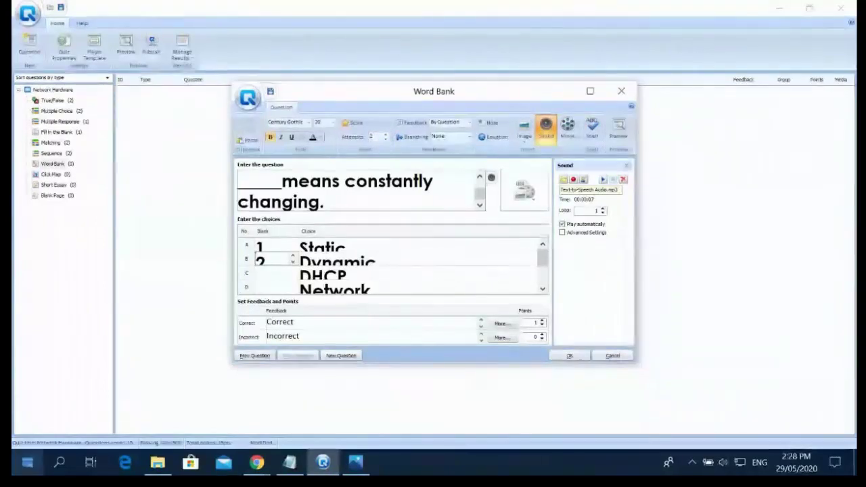
# Step: Save the Word Bank question as question 11, then open and close Multiple Choice question 3
pyautogui.click(569, 356)
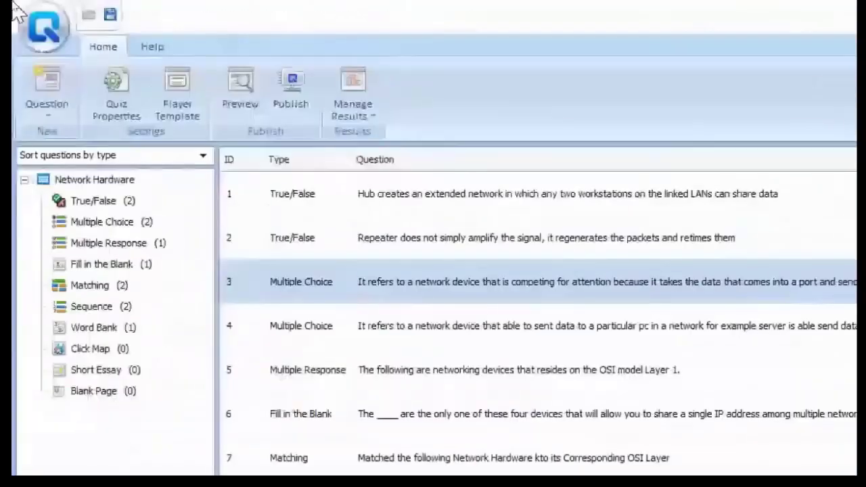
pyautogui.click(100, 224)
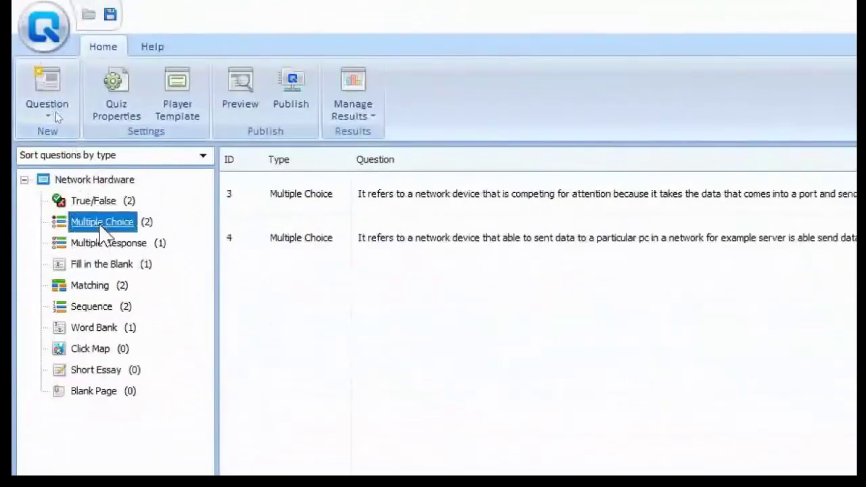
pyautogui.doubleClick(103, 226)
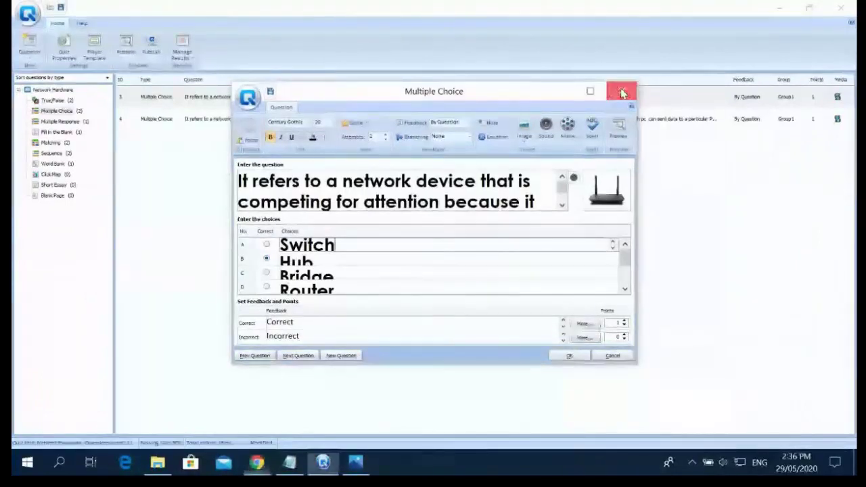
pyautogui.click(618, 90)
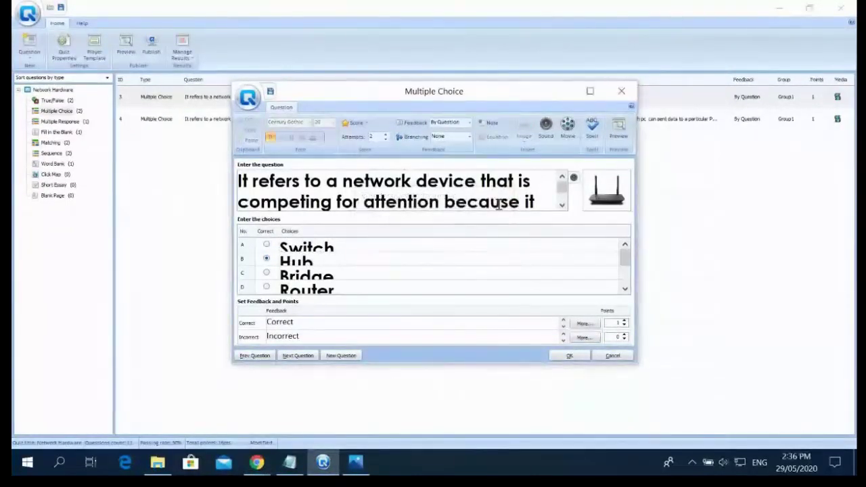
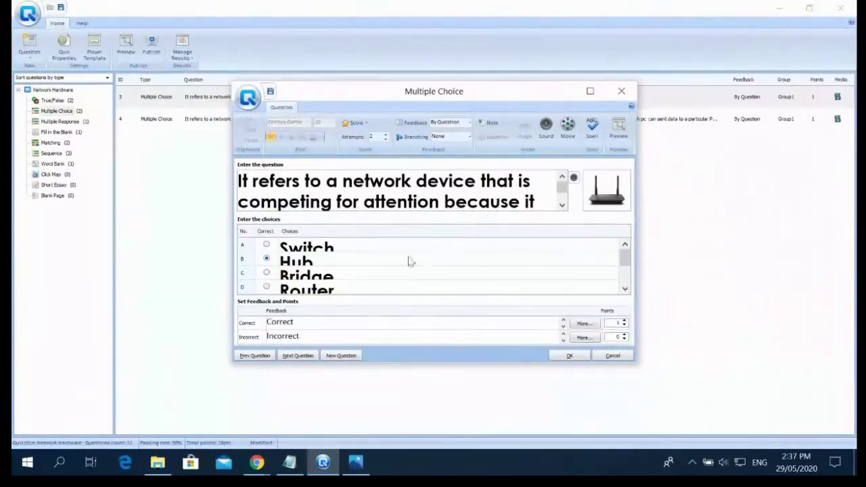
# Step: Maximize the hub question's Multiple Choice editor, select choice A 'Switch', and open the Image menu
pyautogui.click(365, 246)
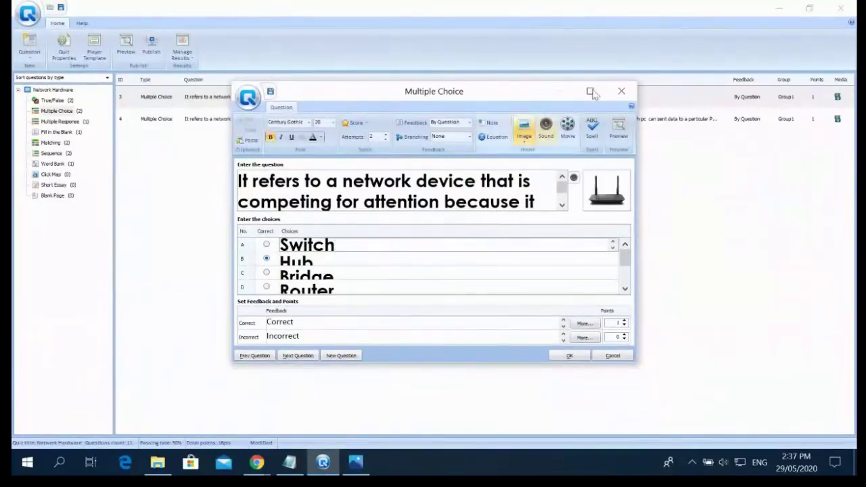
pyautogui.click(590, 91)
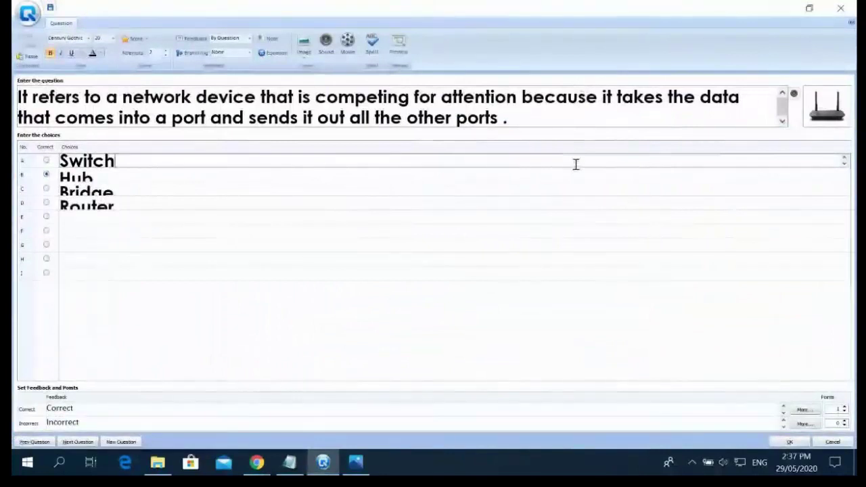
pyautogui.doubleClick(144, 162)
pyautogui.click(135, 157)
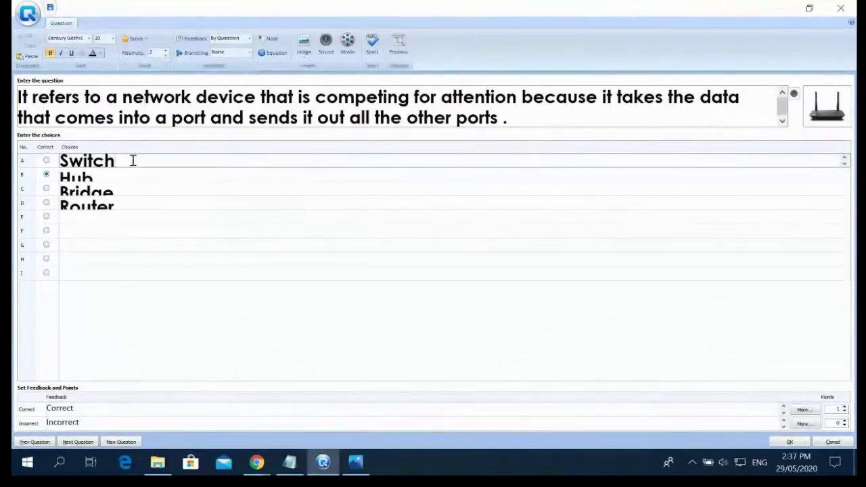
pyautogui.moveTo(133, 160); pyautogui.dragTo(58, 159)
pyautogui.click(121, 161)
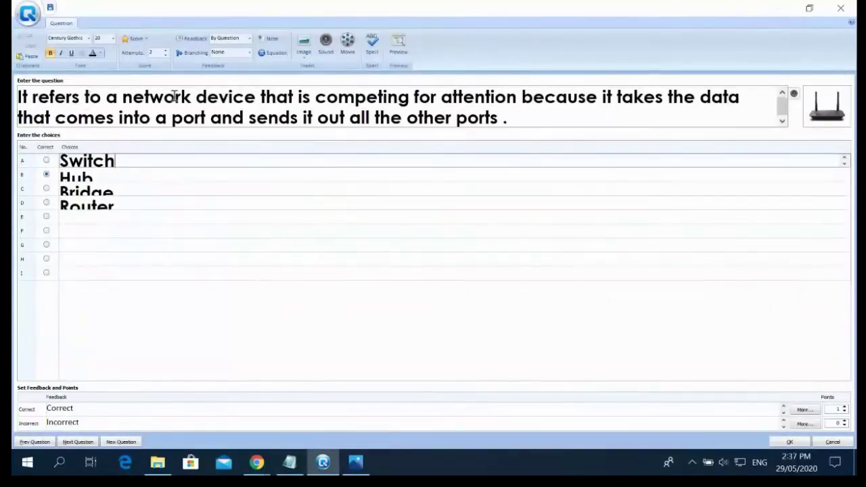
pyautogui.click(301, 52)
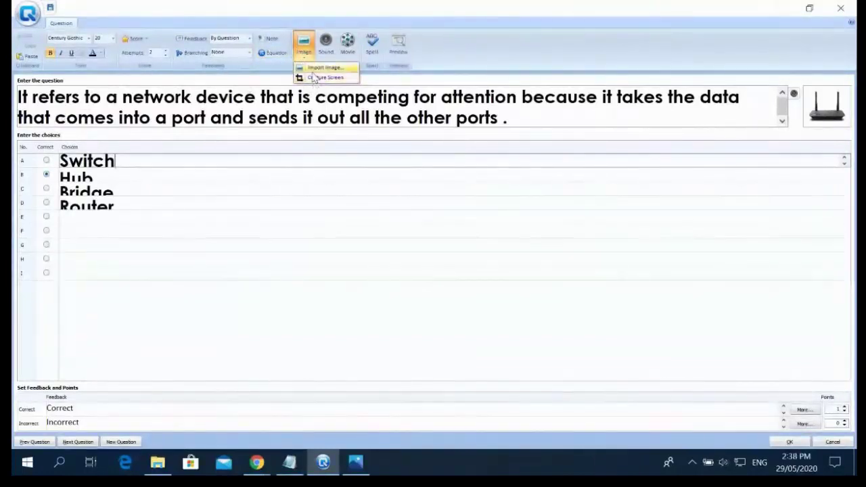
# Step: Import the router picture from file into choice D in place of the Router text
pyautogui.click(314, 68)
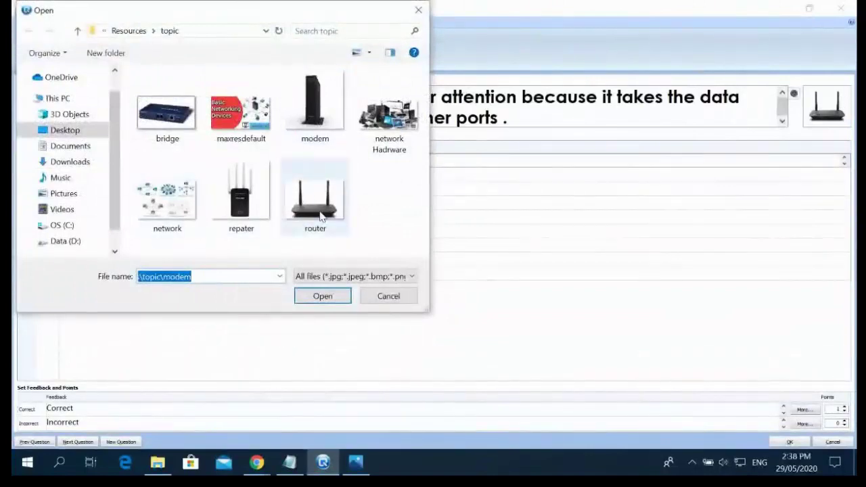
pyautogui.click(418, 10)
pyautogui.click(128, 207)
pyautogui.click(303, 42)
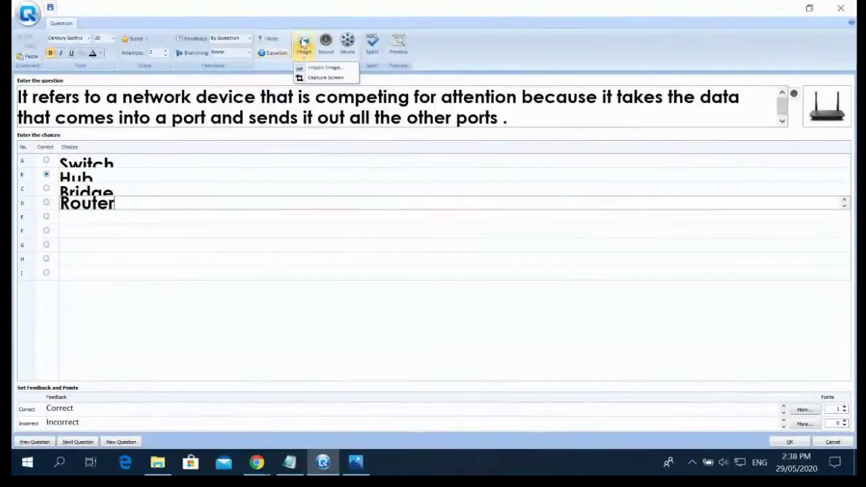
pyautogui.click(328, 74)
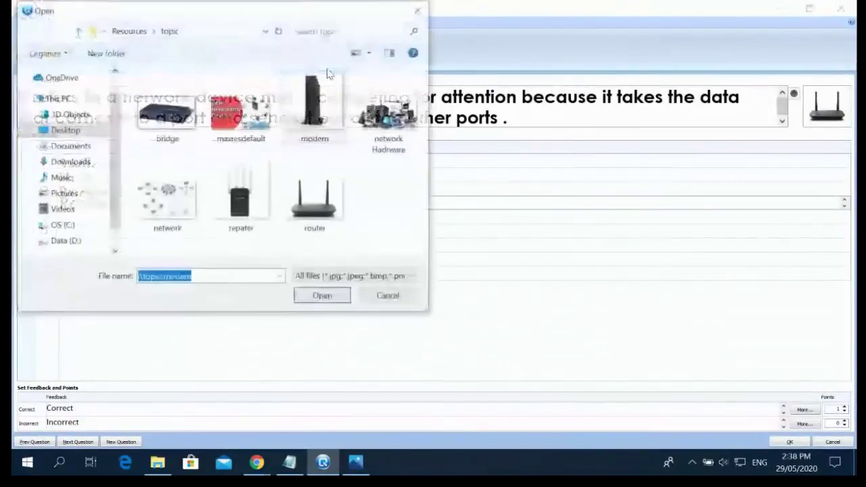
pyautogui.doubleClick(329, 202)
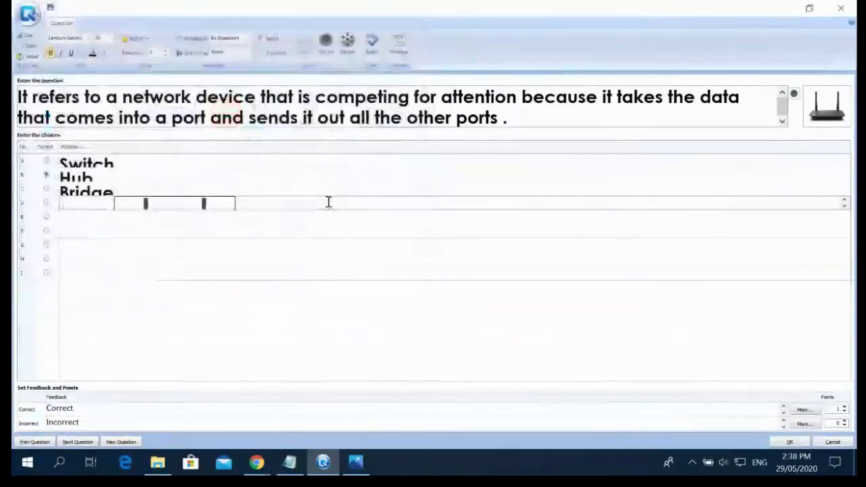
pyautogui.click(143, 189)
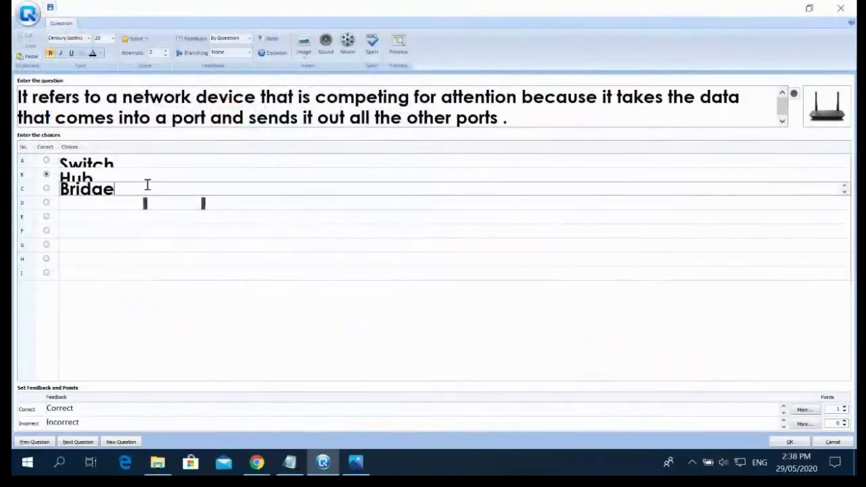
pyautogui.click(257, 462)
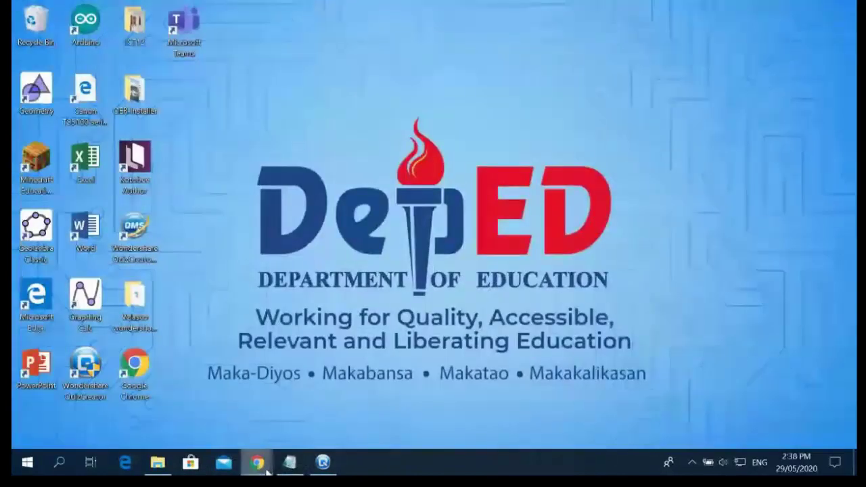
# Step: Hide the StreamYard screen-sharing notice and launch Google Chrome
pyautogui.moveTo(260, 466)
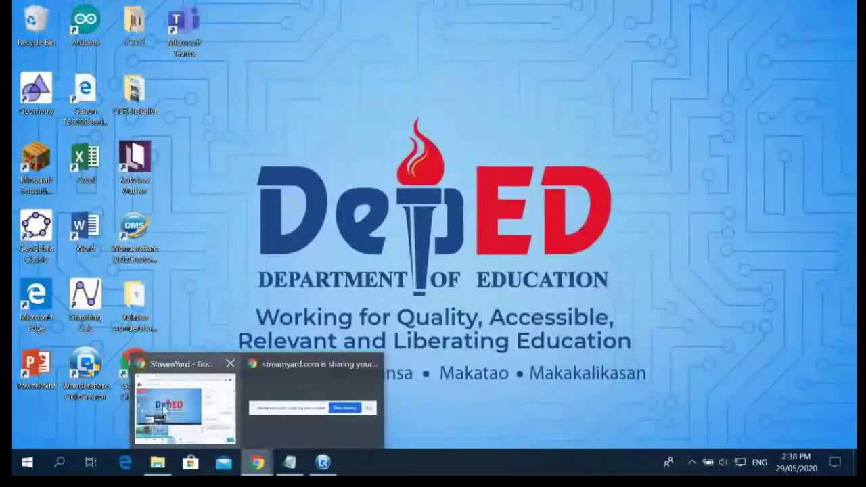
pyautogui.moveTo(309, 378)
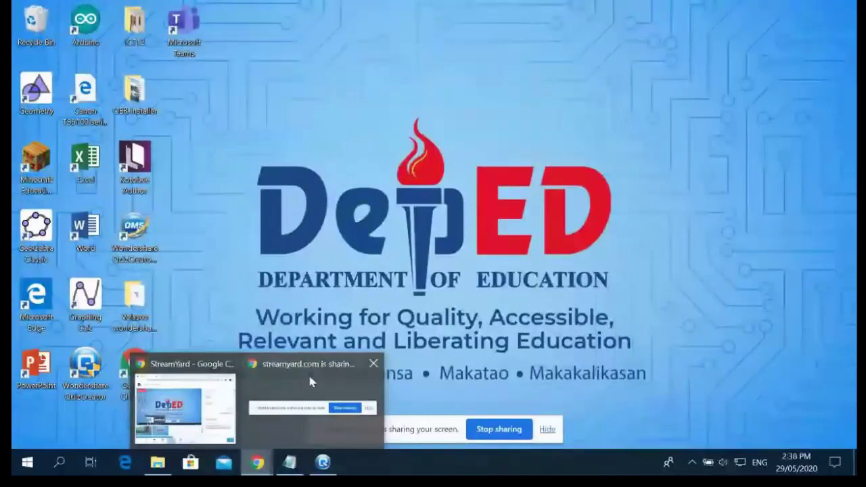
pyautogui.click(358, 392)
pyautogui.click(547, 431)
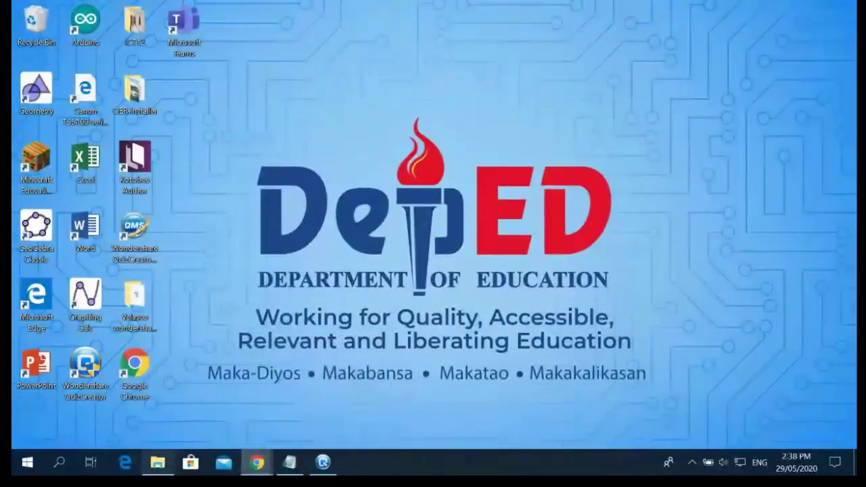
pyautogui.doubleClick(134, 365)
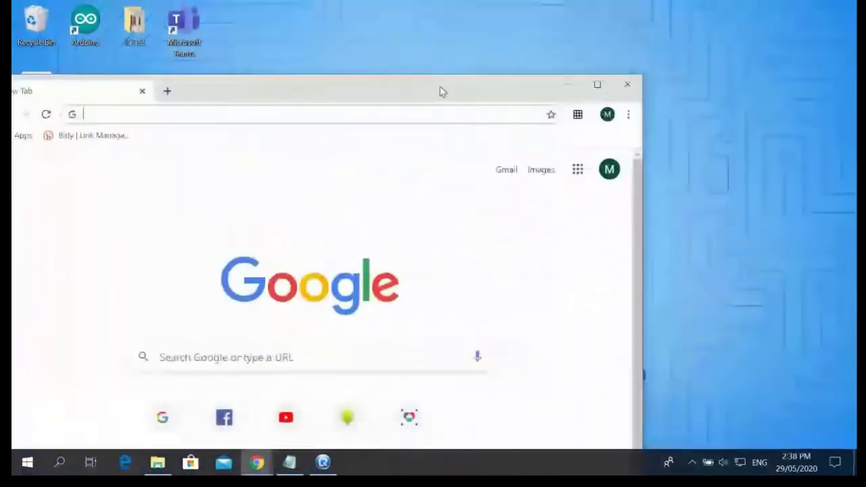
pyautogui.doubleClick(468, 88)
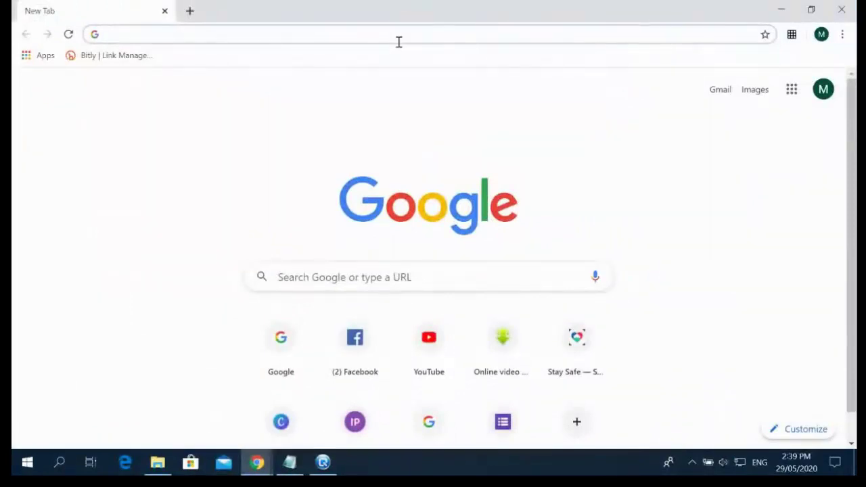
# Step: Search Google for 'network hardware', then switch back to QuizCreator's question list
pyautogui.click(399, 41)
pyautogui.write('n')
pyautogui.press('BackSpace')
pyautogui.press('BackSpace')
pyautogui.write('g')
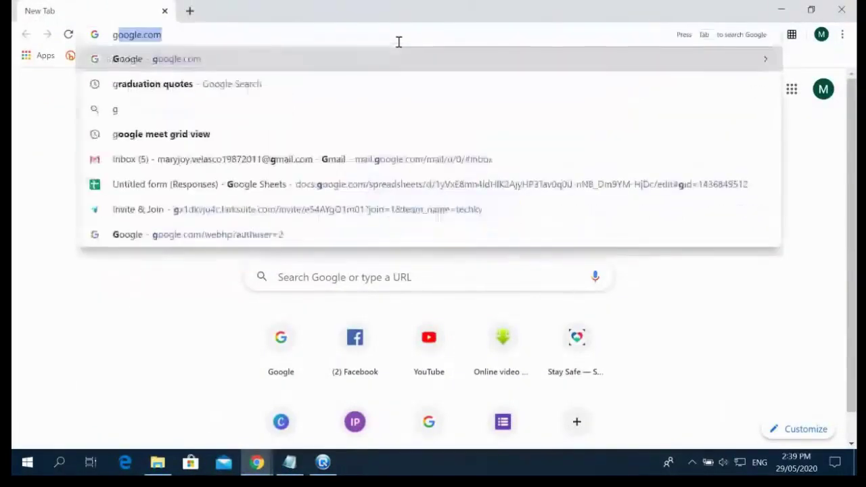
pyautogui.press('Return')
pyautogui.write('bnetw')
pyautogui.press('BackSpace')
pyautogui.press('BackSpace')
pyautogui.press('BackSpace')
pyautogui.press('BackSpace')
pyautogui.press('BackSpace')
pyautogui.write('network ha')
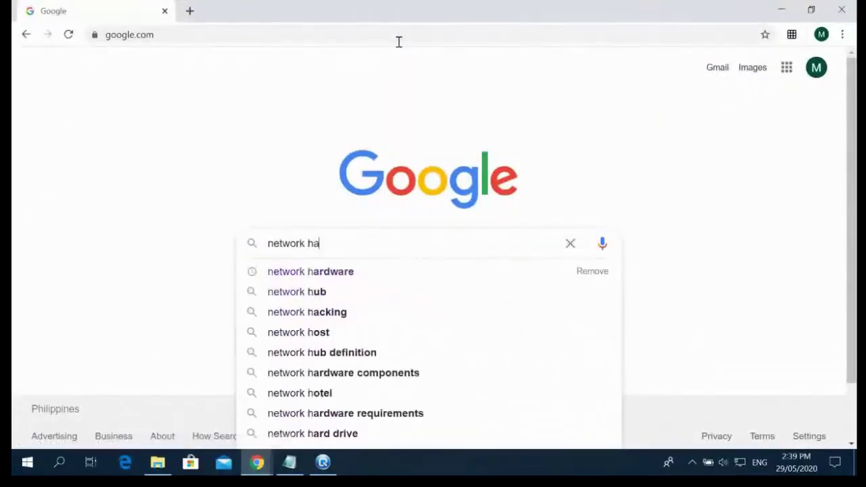
pyautogui.click(394, 276)
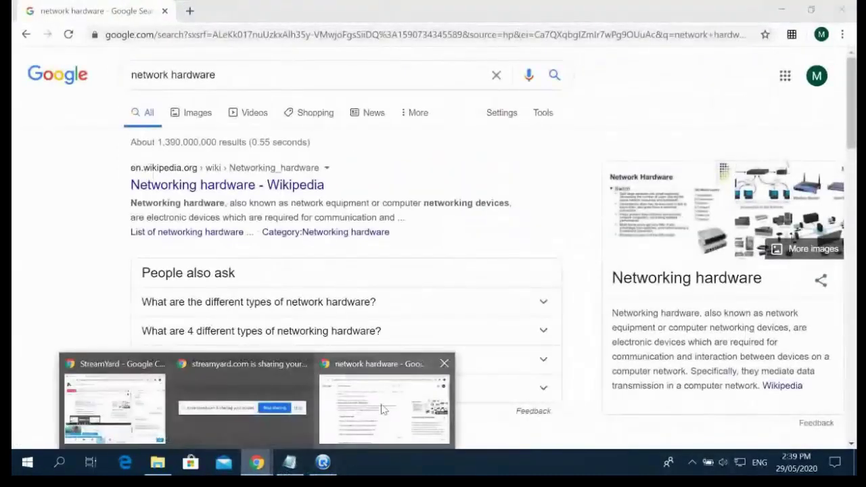
pyautogui.click(318, 468)
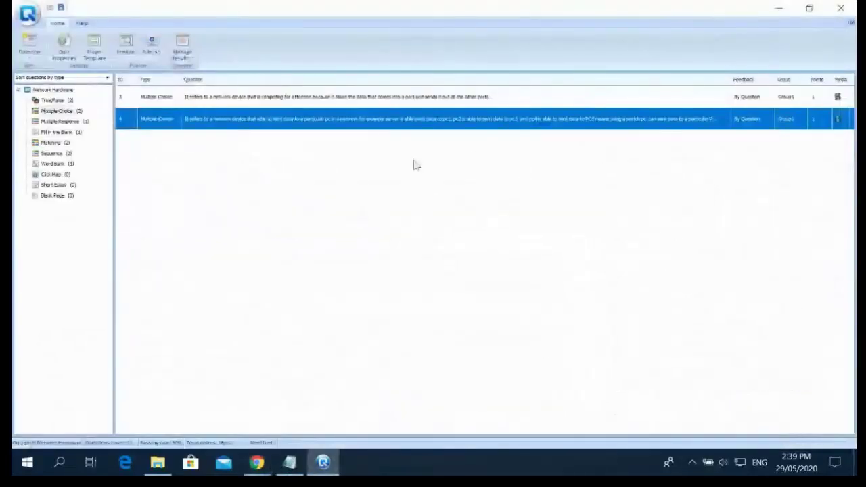
# Step: Open question 4, about sending data to a particular PC, for editing and select choice A 'Hub'
pyautogui.rightClick(392, 128)
pyautogui.click(420, 142)
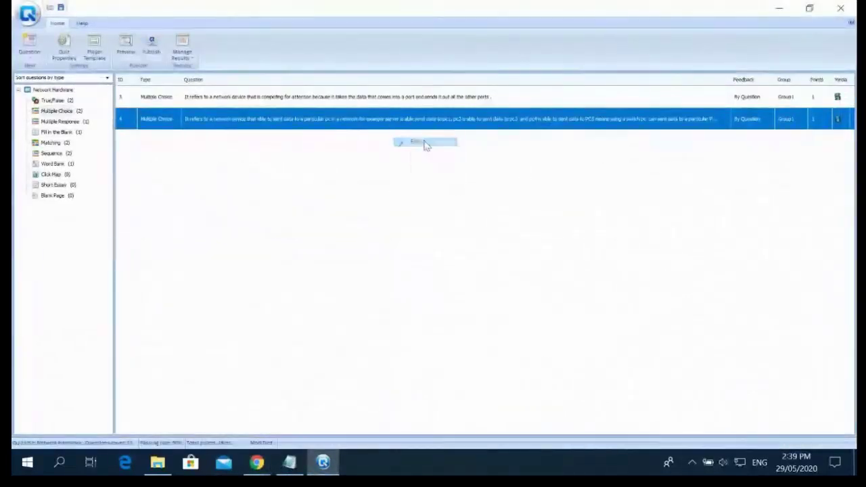
pyautogui.click(358, 247)
pyautogui.moveTo(261, 467)
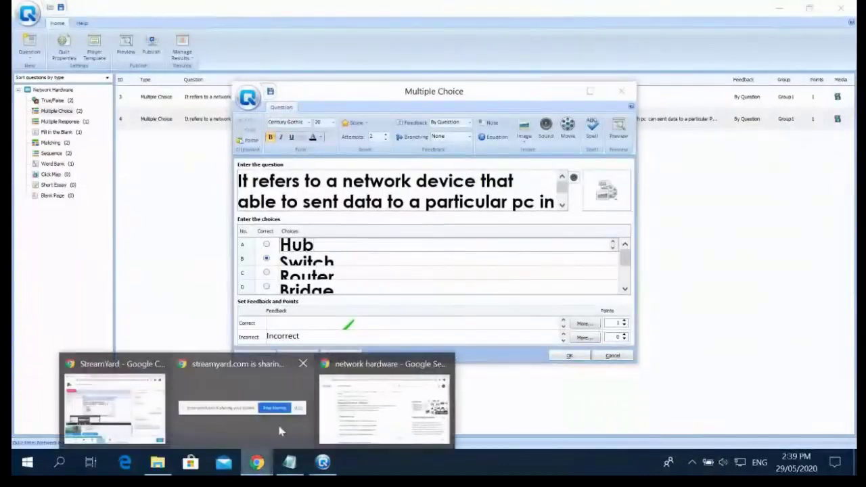
pyautogui.click(365, 413)
# Step: Search Google for 'hub', dismiss the location prompt, and show the image results
pyautogui.click(290, 69)
pyautogui.hotkey('ctrl', 'a')
pyautogui.write('hub')
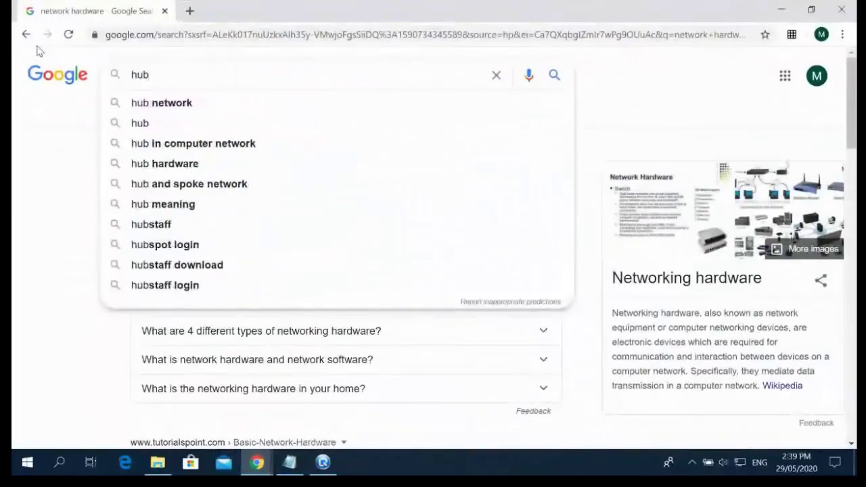
pyautogui.press('Return')
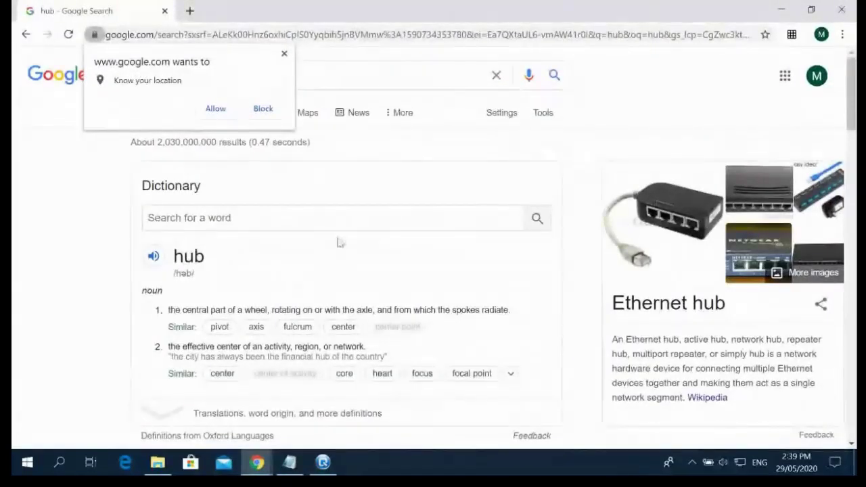
pyautogui.click(282, 57)
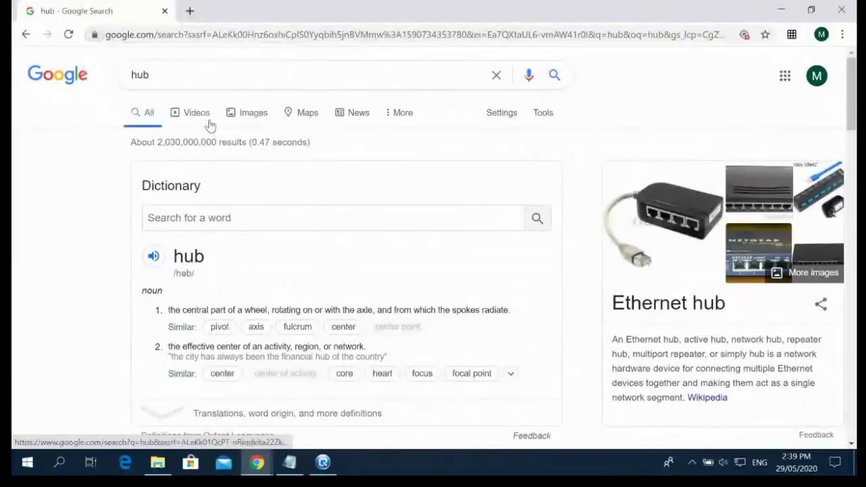
pyautogui.click(244, 114)
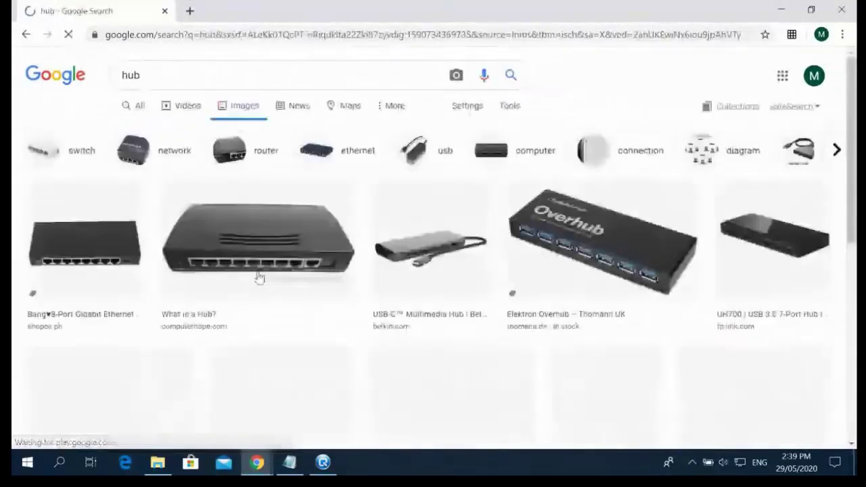
pyautogui.click(315, 465)
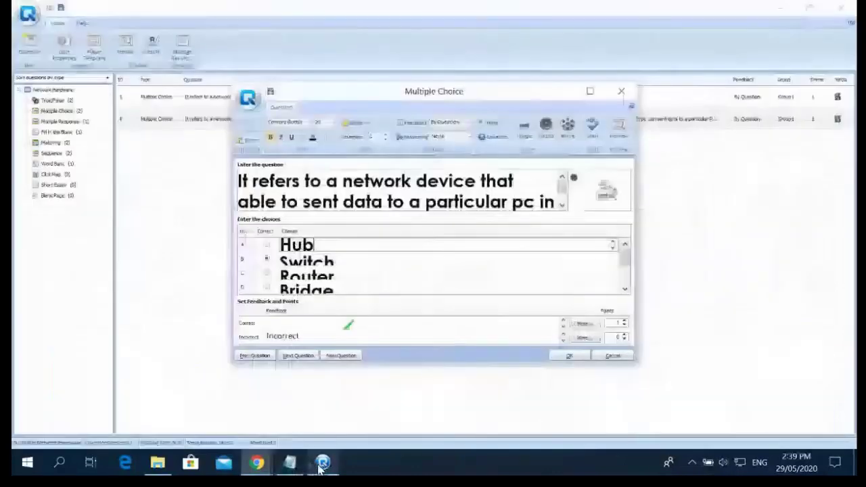
# Step: Screen-capture the hub picture from Chrome's image results into choice A
pyautogui.click(529, 134)
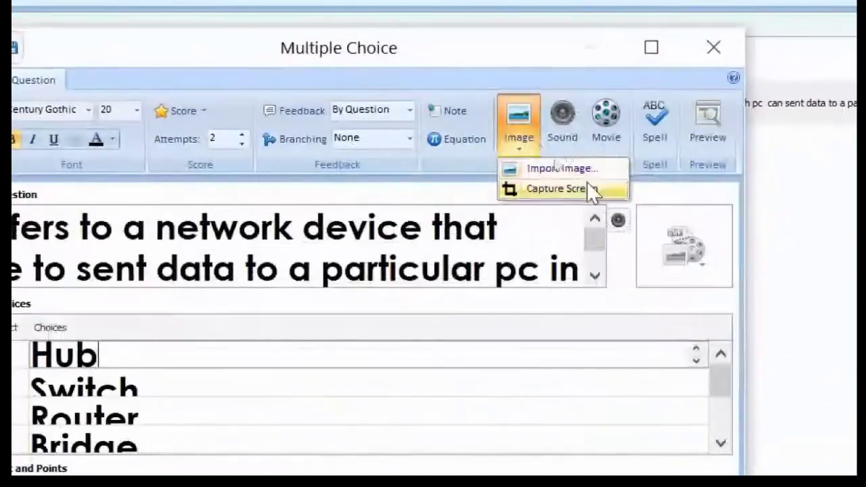
pyautogui.click(580, 192)
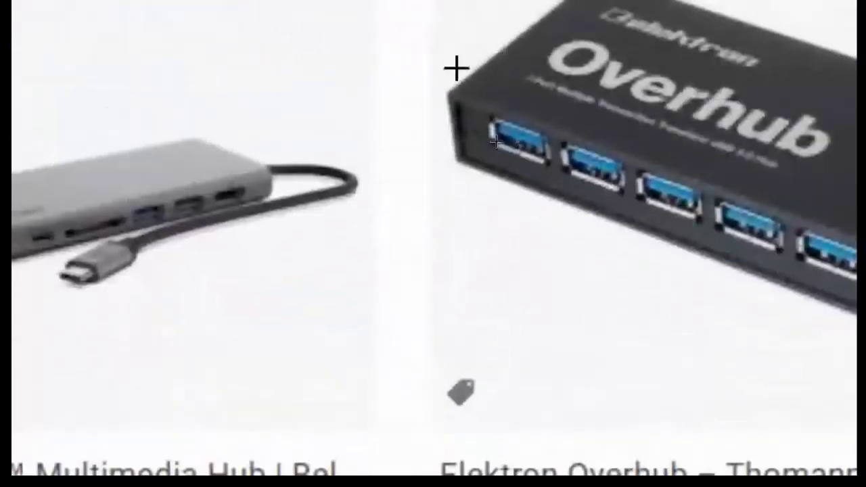
pyautogui.moveTo(468, 60); pyautogui.dragTo(865, 486)
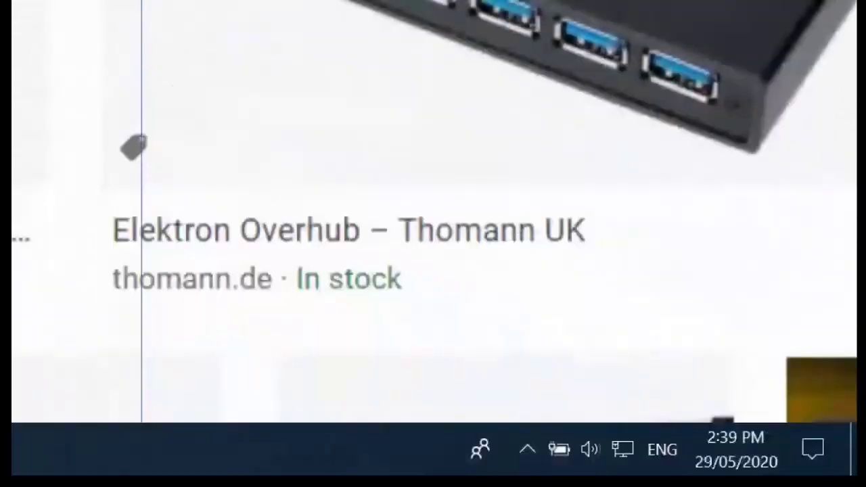
pyautogui.moveTo(141, 220); pyautogui.dragTo(145, 164)
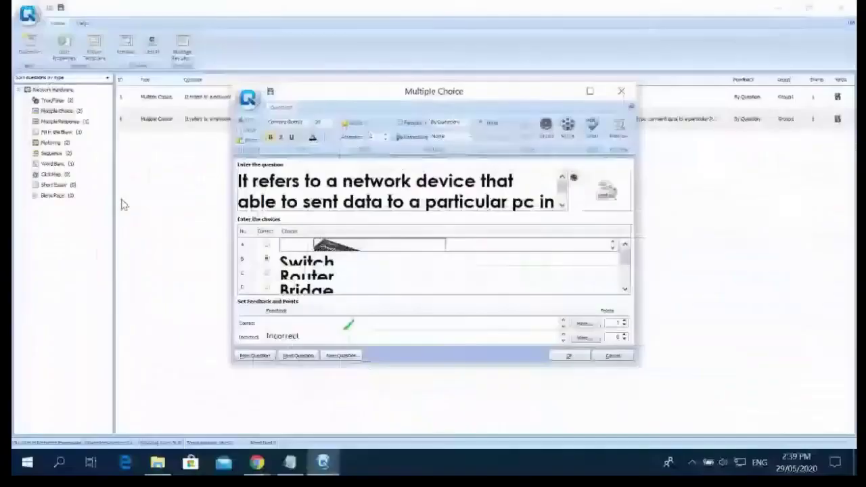
pyautogui.click(613, 136)
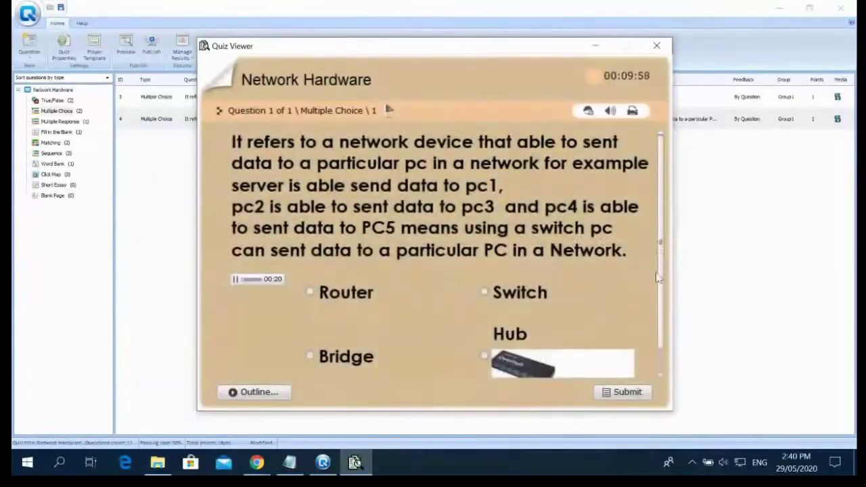
# Step: Answer the preview with the Hub picture, submit it, acknowledge Correct, and close the Quiz Viewer
pyautogui.scroll(-1, 660, 320)
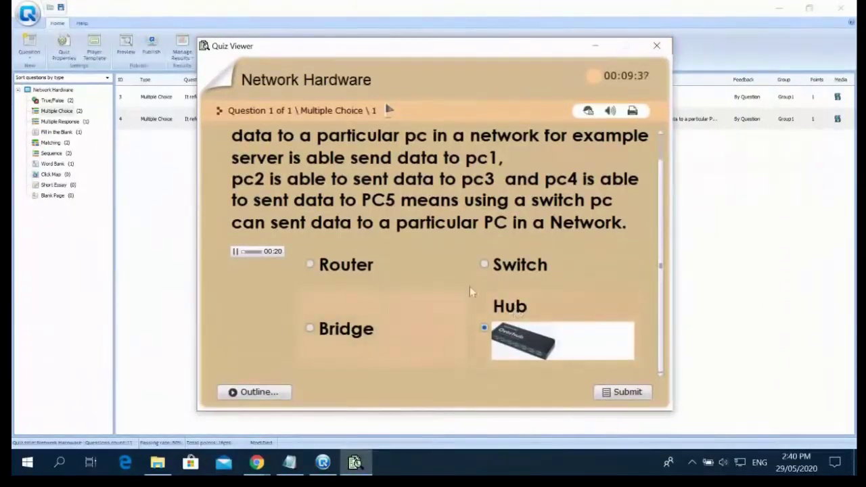
pyautogui.click(616, 400)
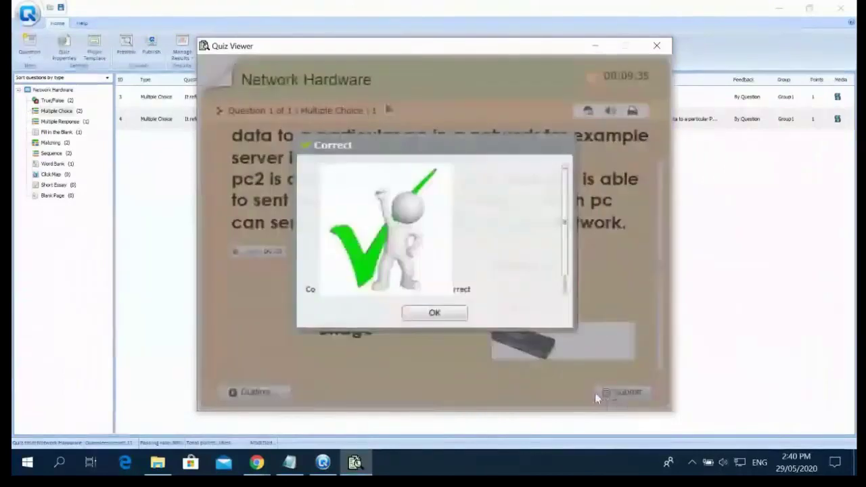
pyautogui.click(434, 313)
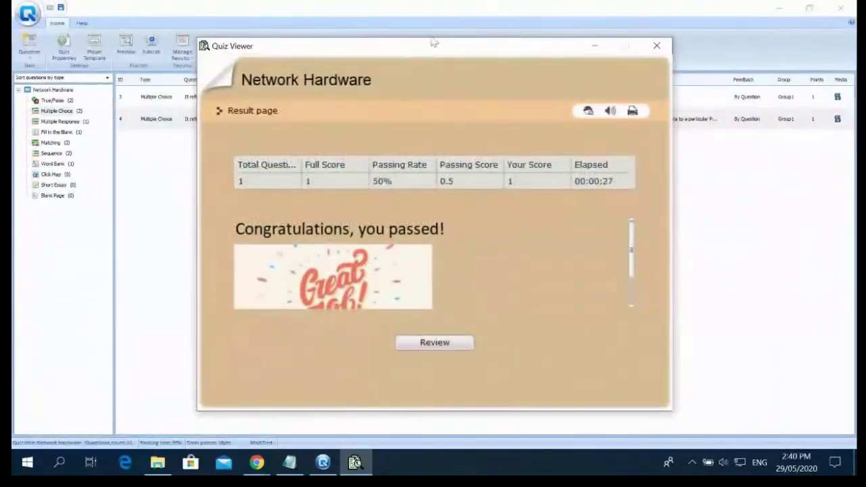
pyautogui.click(656, 46)
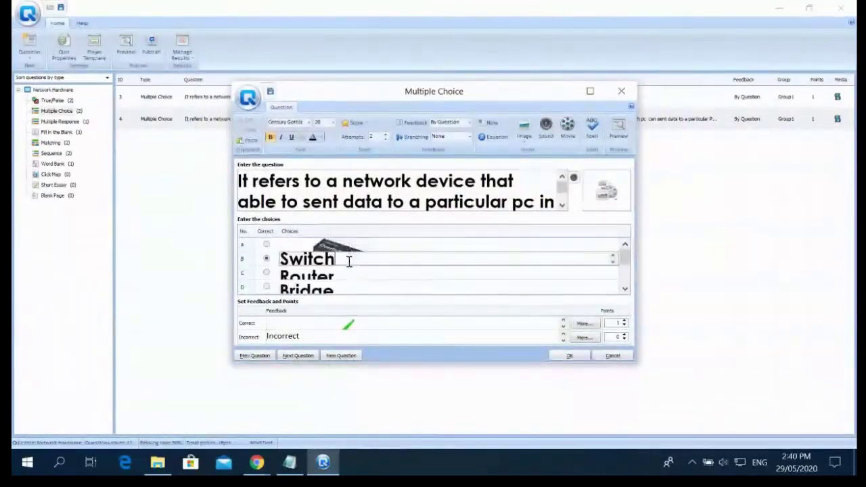
# Step: Browse the saved device pictures, opening the router file, then return to Chrome's hub results
pyautogui.click(525, 128)
pyautogui.click(543, 152)
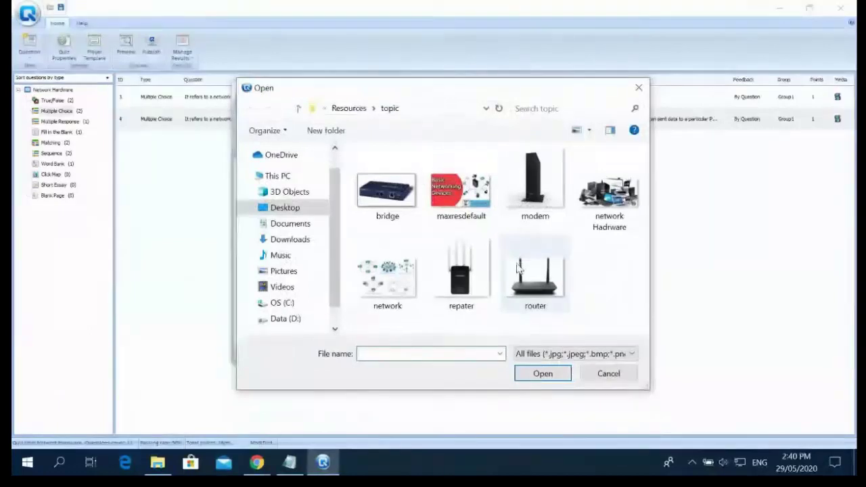
pyautogui.click(538, 297)
pyautogui.doubleClick(538, 298)
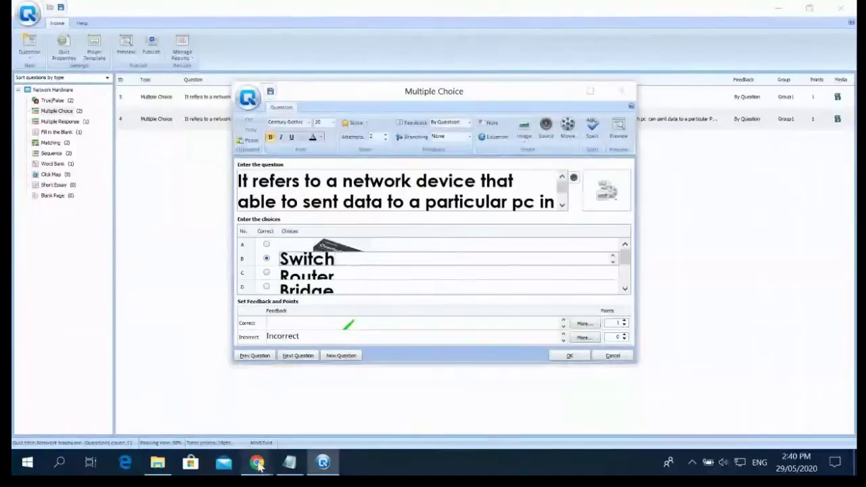
pyautogui.moveTo(258, 467)
pyautogui.click(385, 393)
# Step: Run a Google image search for 'switch hub' and return to the QuizCreator editor
pyautogui.click(199, 77)
pyautogui.doubleClick(199, 76)
pyautogui.write('swi')
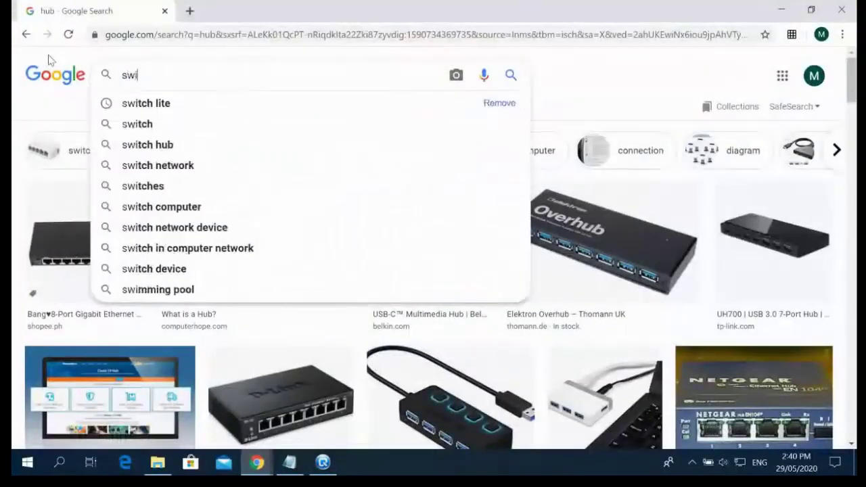
pyautogui.write('c')
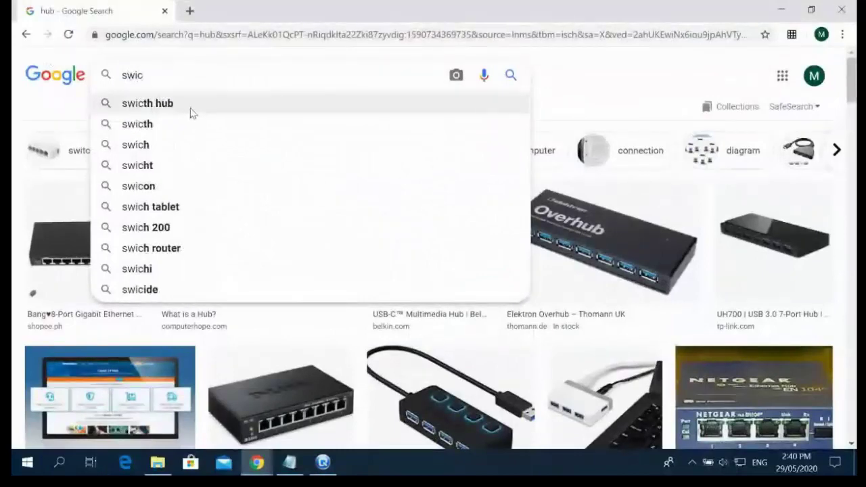
pyautogui.click(191, 108)
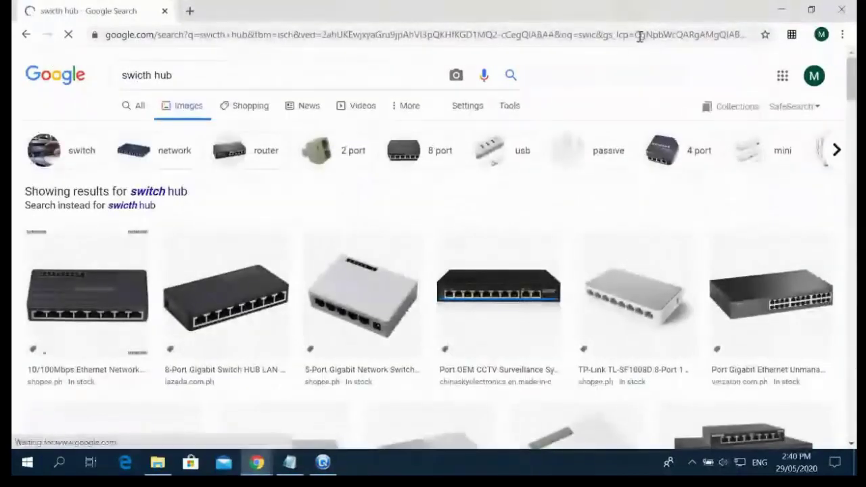
pyautogui.click(324, 462)
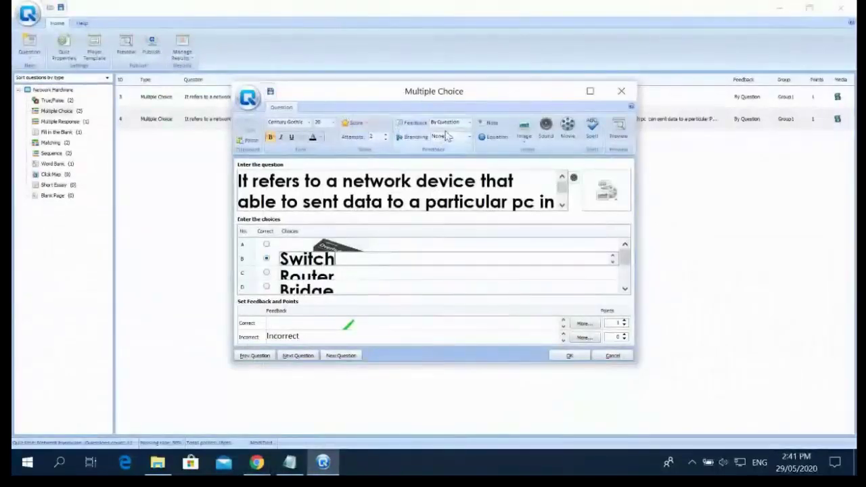
# Step: Screen-capture the black 8-port switch picture from Chrome into choice B
pyautogui.click(524, 129)
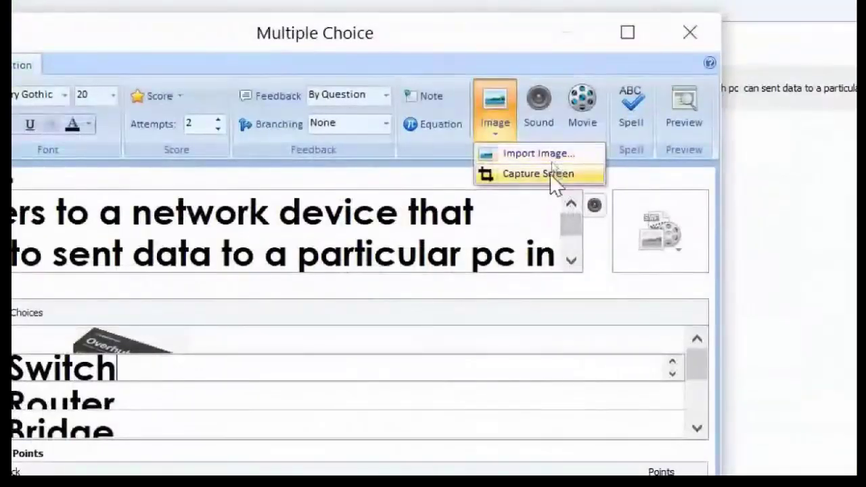
pyautogui.click(551, 175)
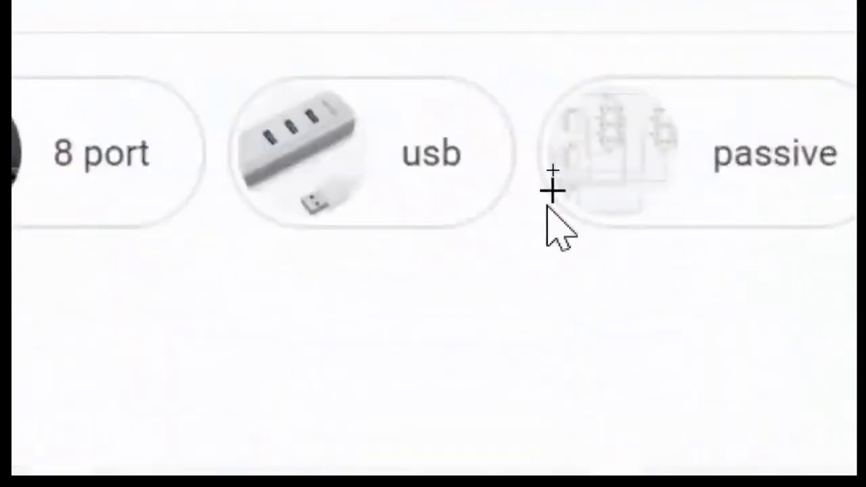
pyautogui.click(553, 192)
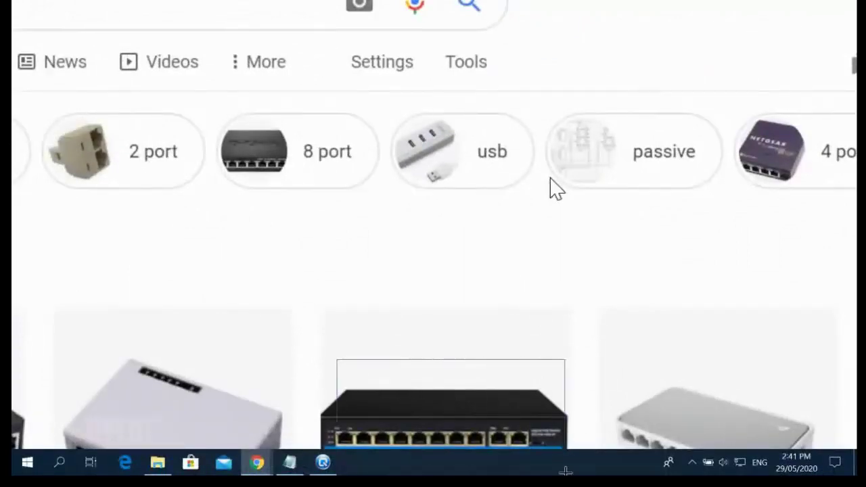
pyautogui.moveTo(565, 471); pyautogui.dragTo(567, 472)
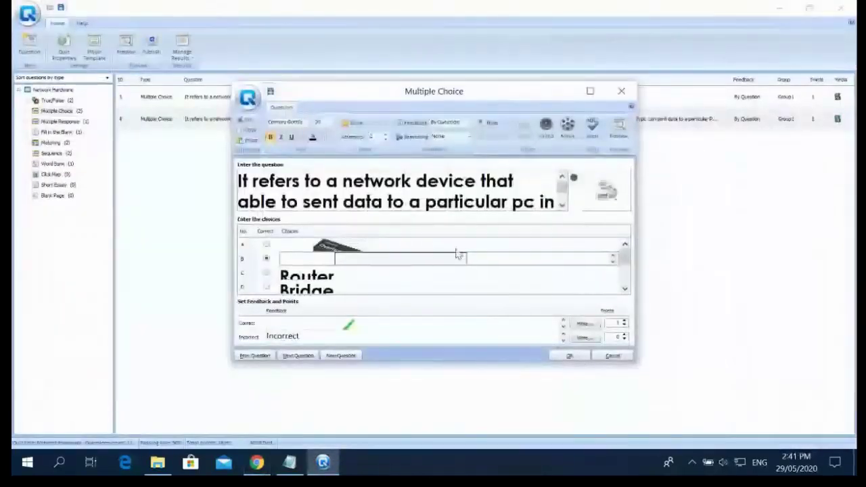
pyautogui.scroll(-1, 406, 252)
# Step: Replace answer choice C's 'Router' text with the saved router picture
pyautogui.click(375, 244)
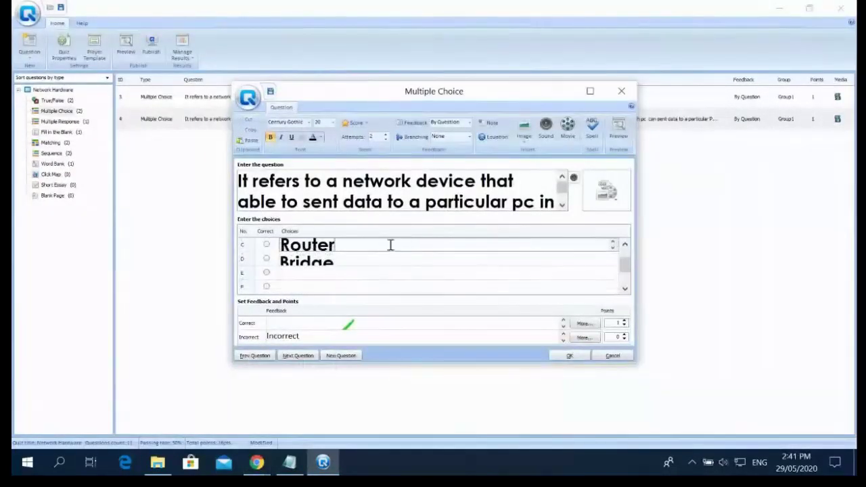
pyautogui.click(524, 131)
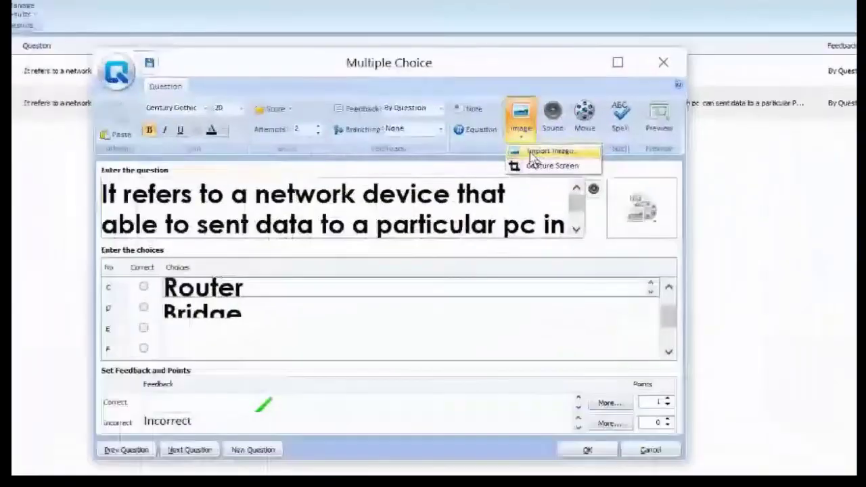
pyautogui.click(537, 155)
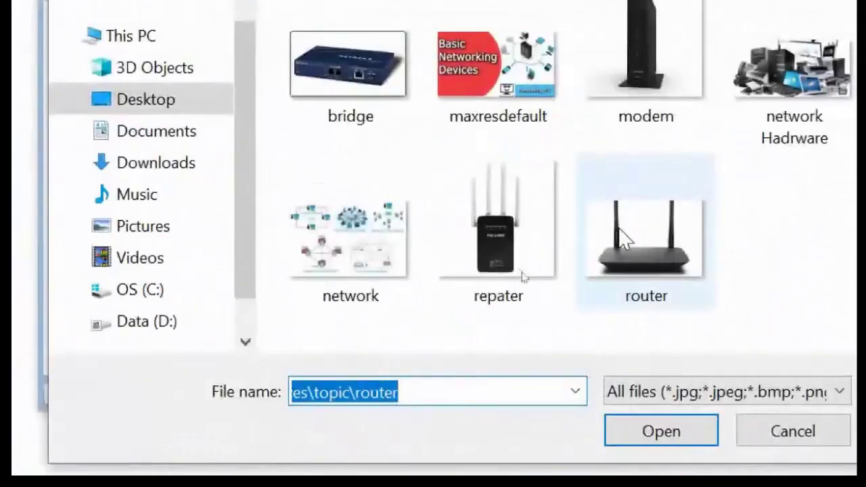
pyautogui.click(692, 321)
pyautogui.doubleClick(623, 238)
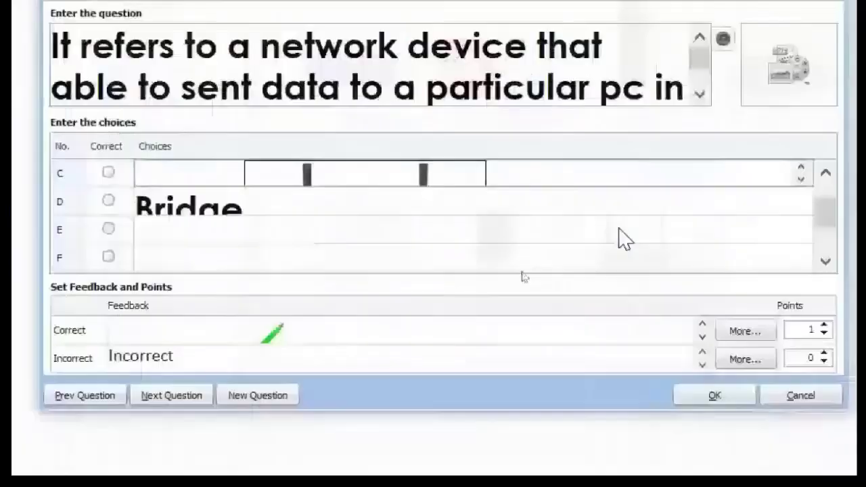
# Step: Choose the saved bridge picture as the image for answer choice D
pyautogui.click(441, 204)
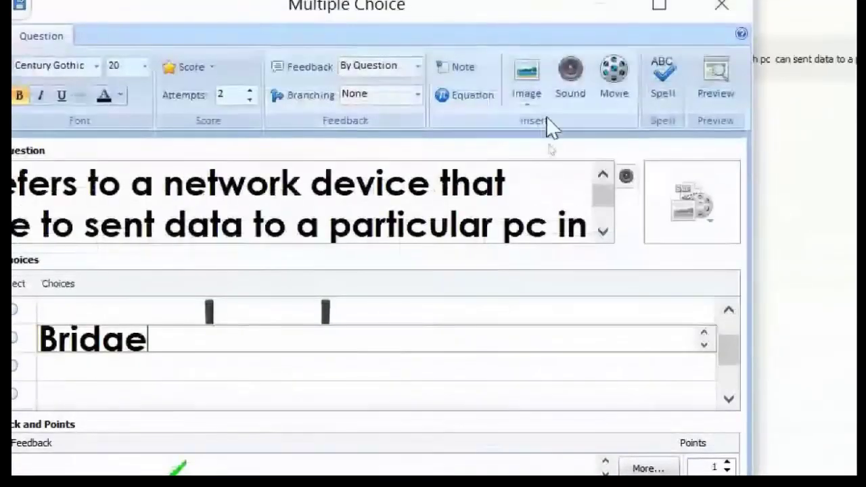
pyautogui.click(530, 91)
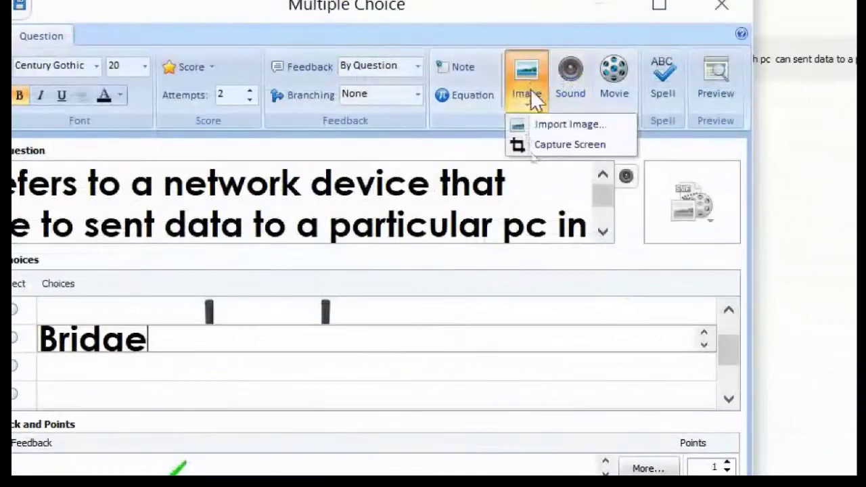
pyautogui.click(568, 127)
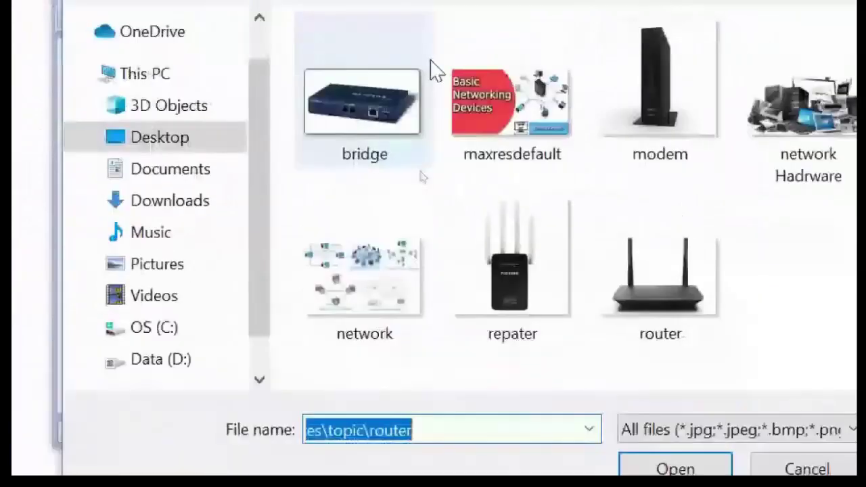
pyautogui.click(266, 27)
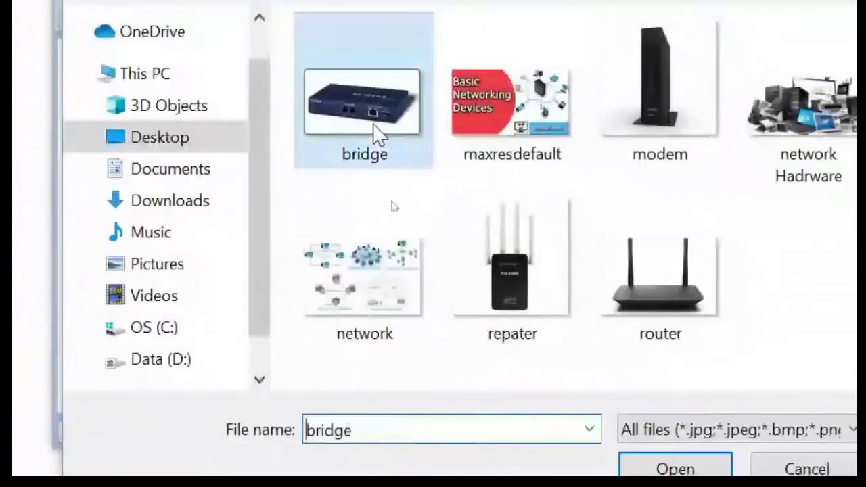
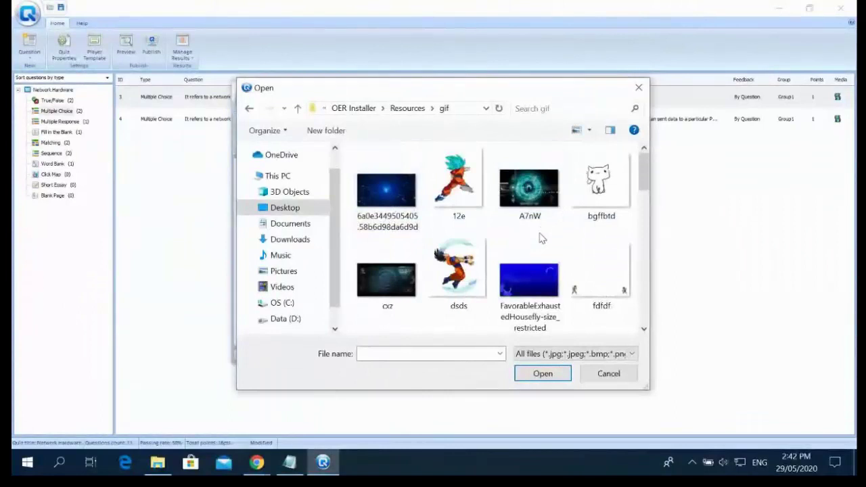
# Step: Set the dsds animation as the Switch answer's image and check it in the Quiz Viewer preview
pyautogui.scroll(2, 514, 264)
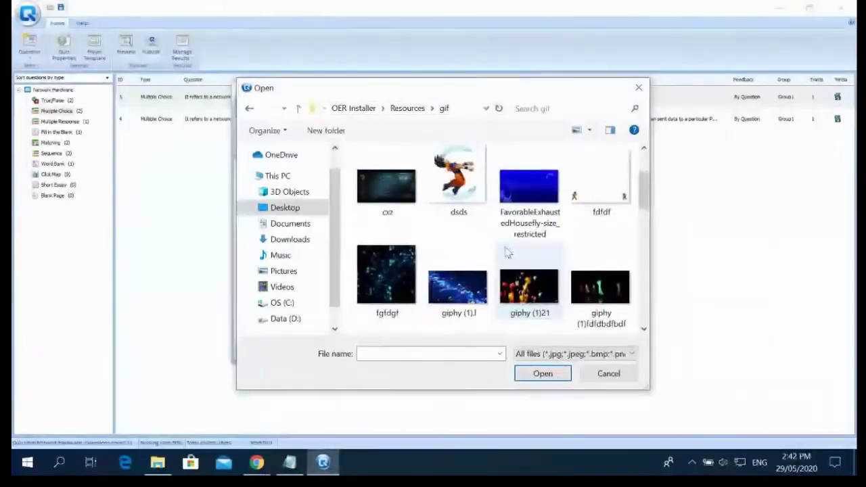
pyautogui.doubleClick(470, 189)
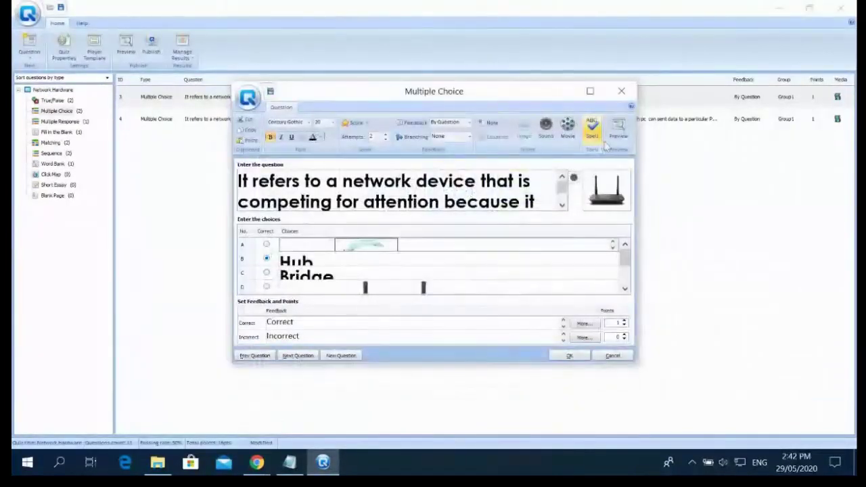
pyautogui.click(617, 127)
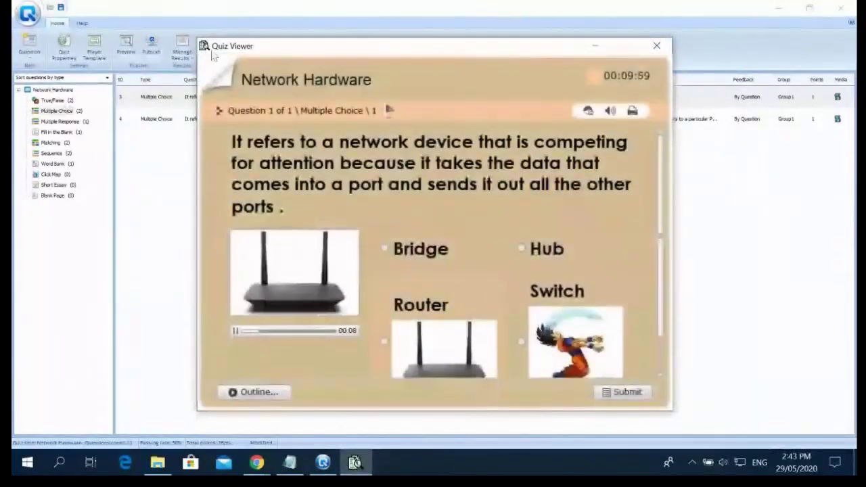
pyautogui.scroll(-2, 661, 294)
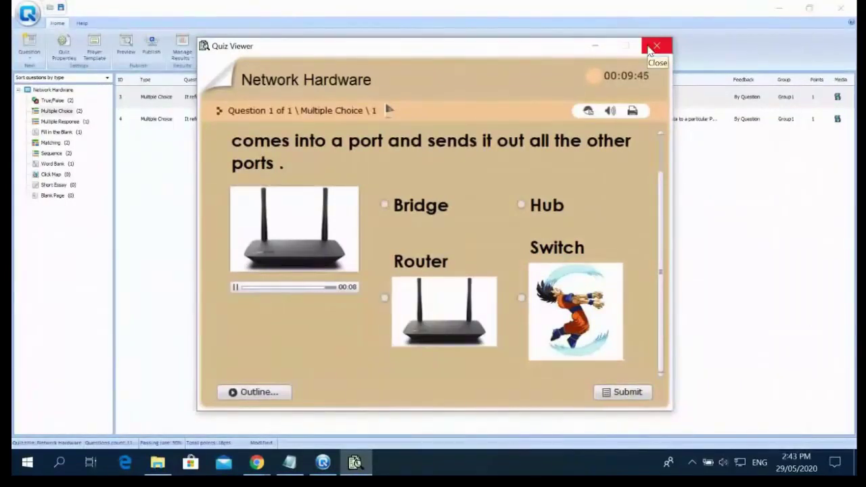
pyautogui.click(655, 46)
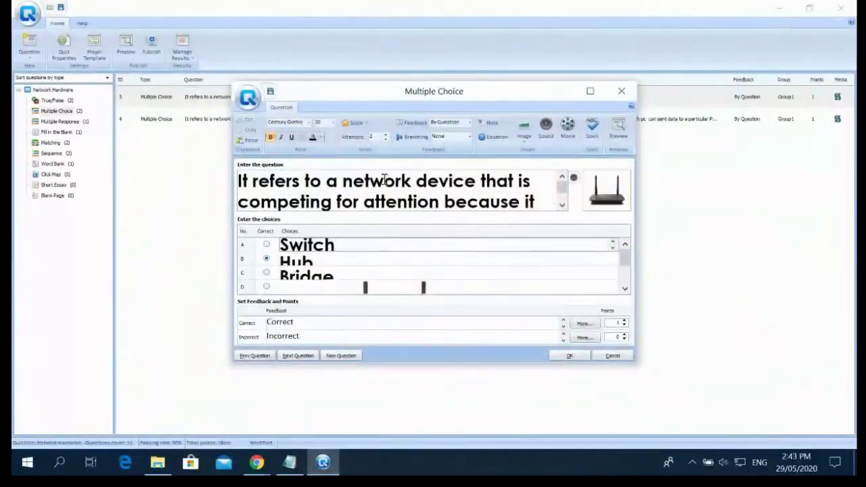
# Step: Cancel the image picker without adding an image, then accept the Multiple Choice question with OK
pyautogui.click(524, 130)
pyautogui.scroll(-5, 525, 228)
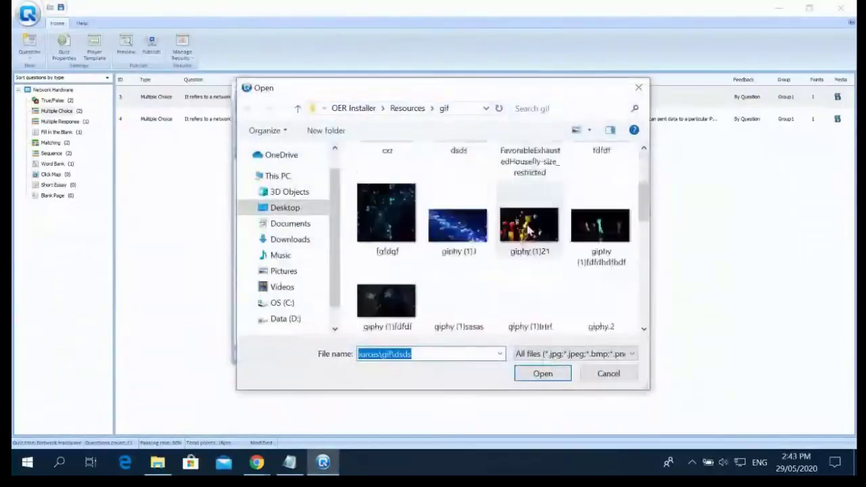
pyautogui.scroll(2, 545, 228)
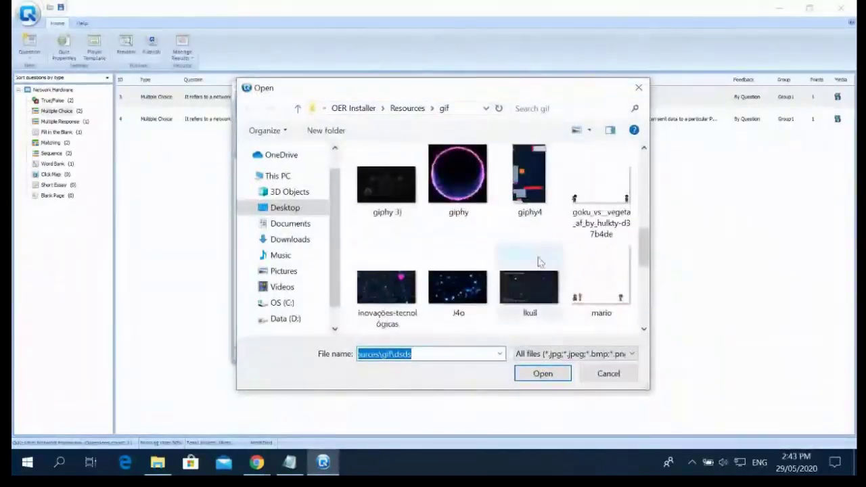
pyautogui.scroll(4, 539, 253)
pyautogui.click(637, 87)
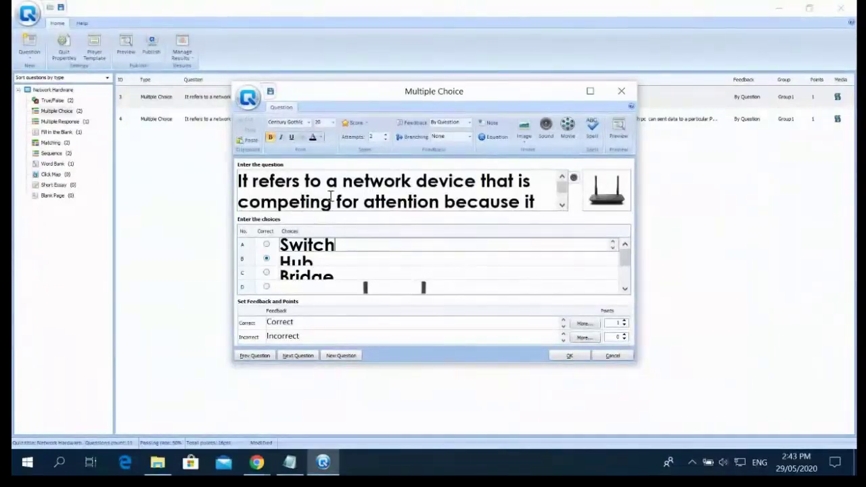
pyautogui.click(571, 357)
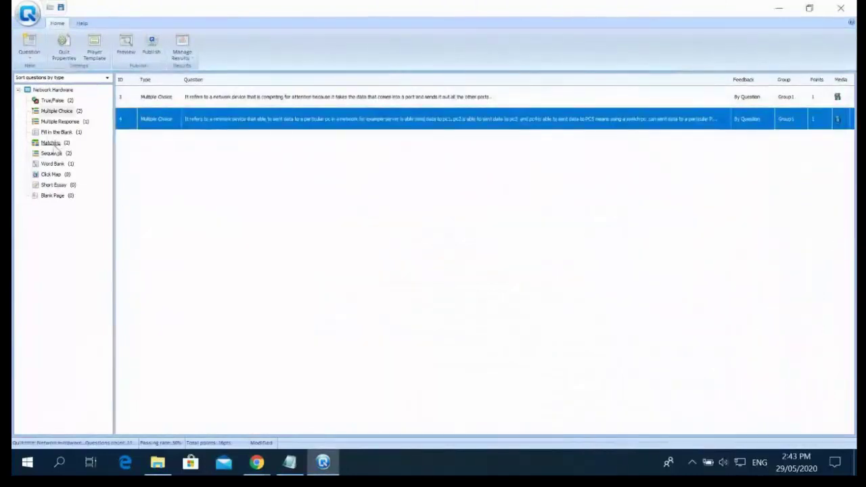
# Step: List the Matching questions and open question 7 at its Router / OSI Model Layer 3 row
pyautogui.rightClick(54, 145)
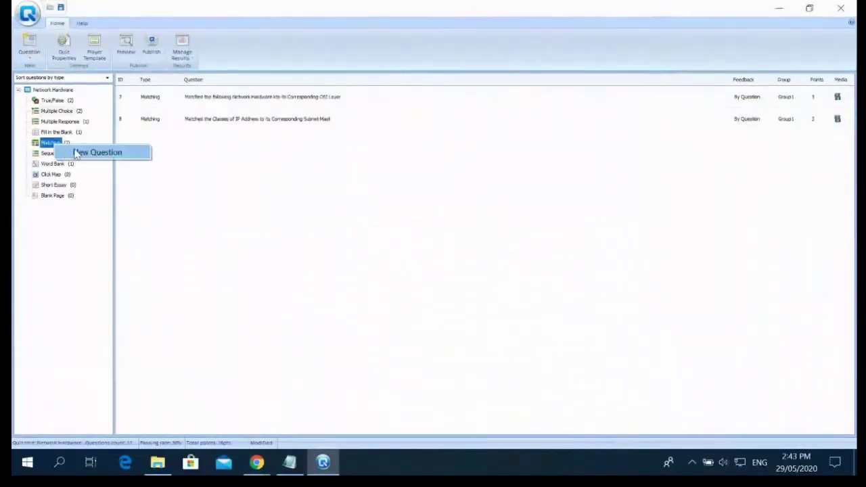
pyautogui.doubleClick(256, 96)
pyautogui.click(403, 249)
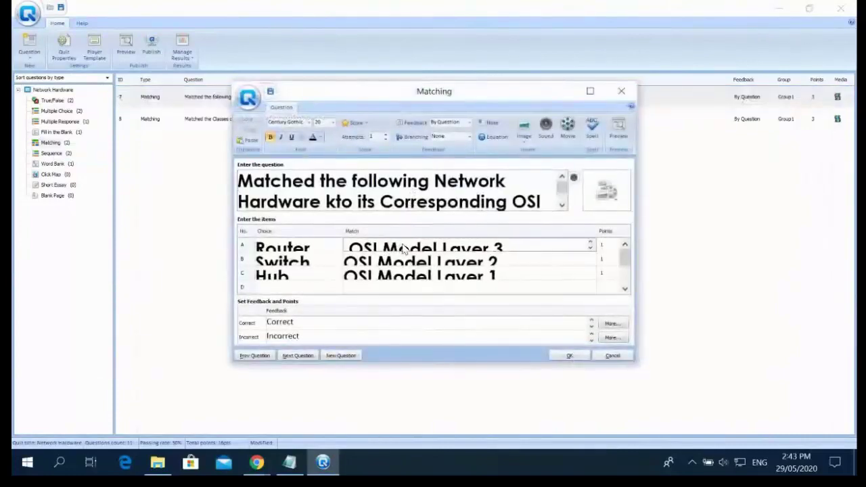
# Step: Cancel the image import, close the Matching editor unchanged, and bring up the tanong notes file
pyautogui.click(524, 130)
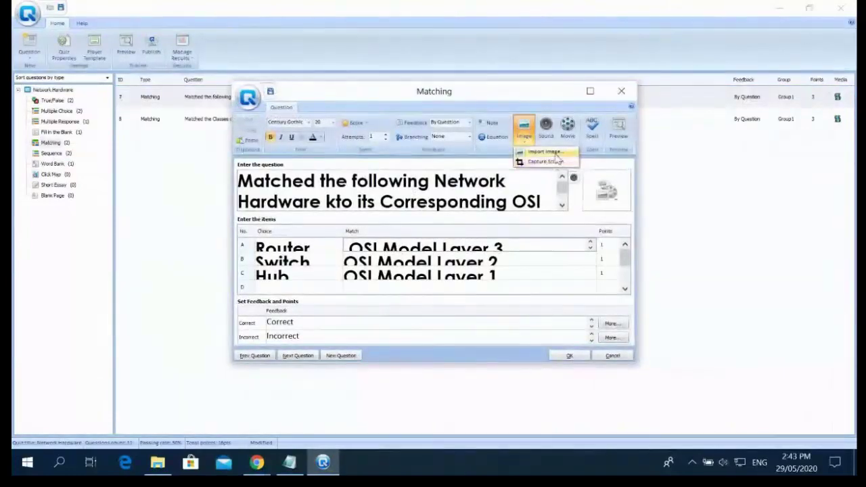
pyautogui.click(545, 162)
pyautogui.click(637, 86)
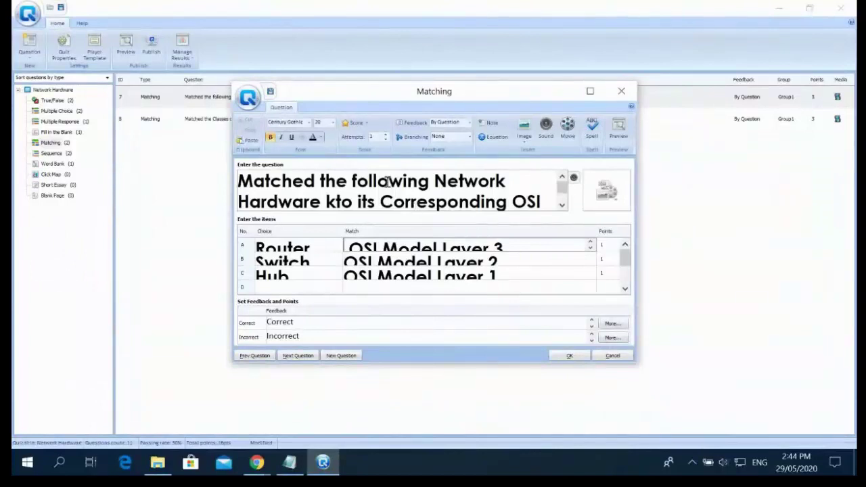
pyautogui.press('Escape')
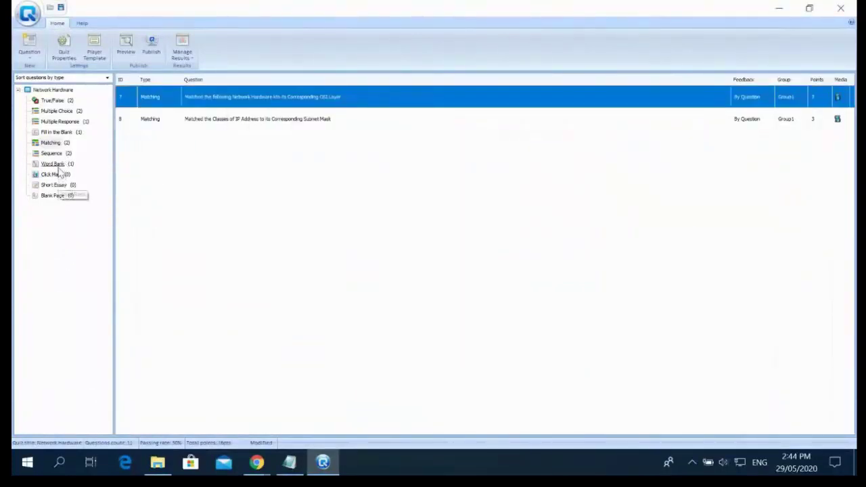
pyautogui.click(291, 472)
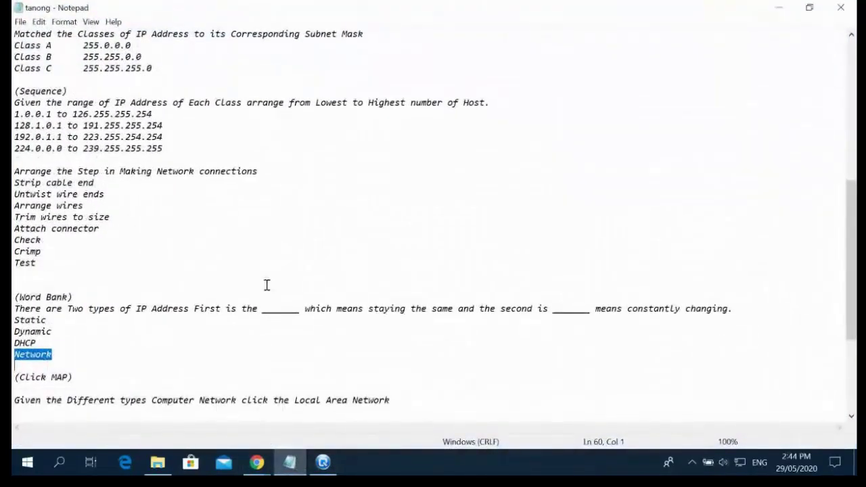
pyautogui.scroll(1, 267, 285)
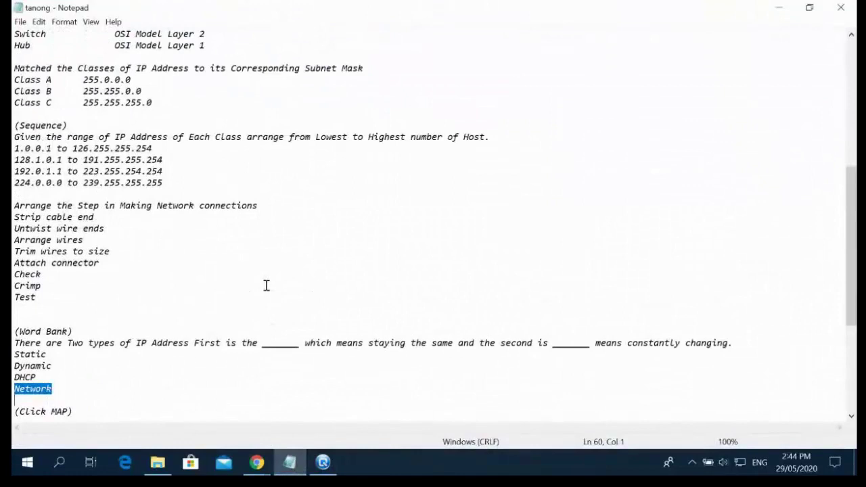
pyautogui.scroll(-1, 266, 287)
pyautogui.scroll(1, 267, 291)
pyautogui.moveTo(88, 334); pyautogui.dragTo(13, 320)
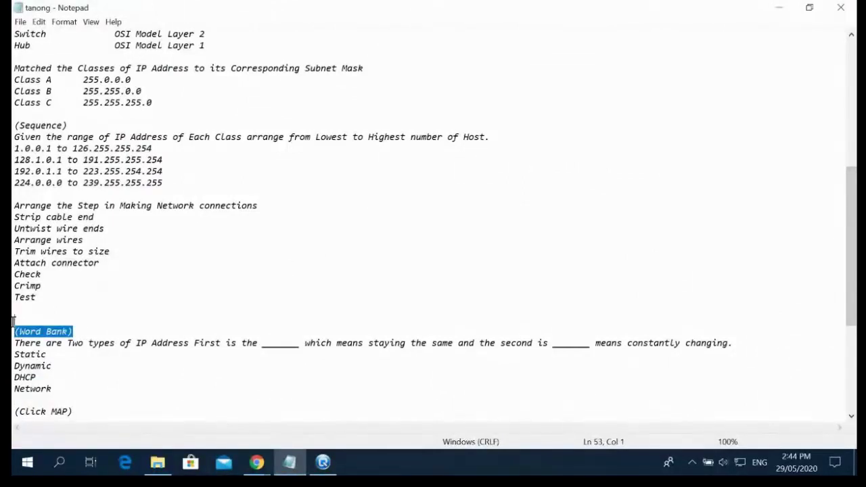
pyautogui.click(778, 8)
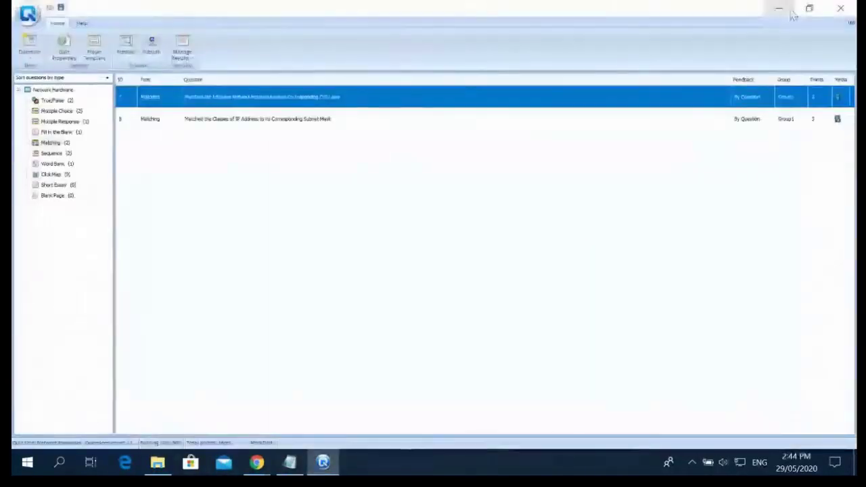
# Step: Preview the Word Bank question from the question list
pyautogui.click(56, 164)
pyautogui.click(210, 100)
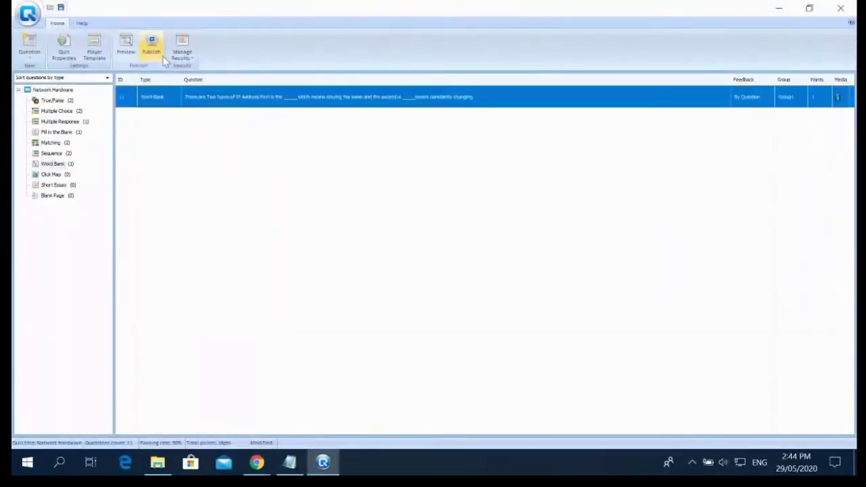
pyautogui.rightClick(241, 97)
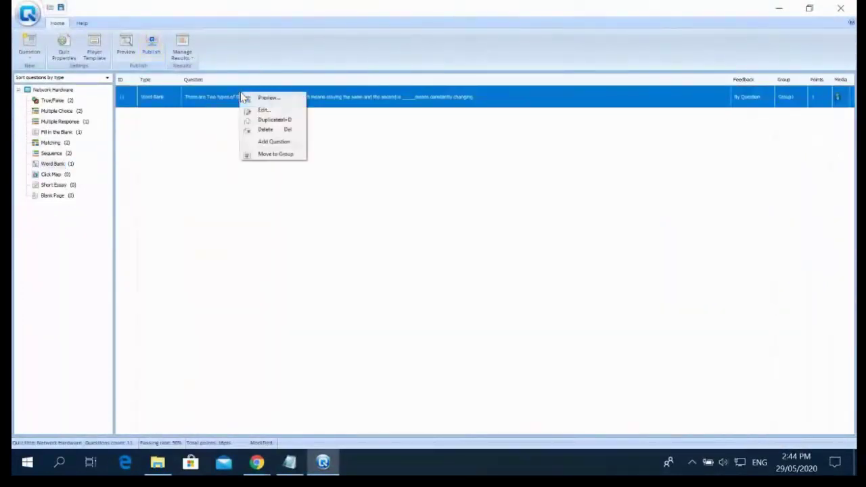
pyautogui.click(265, 99)
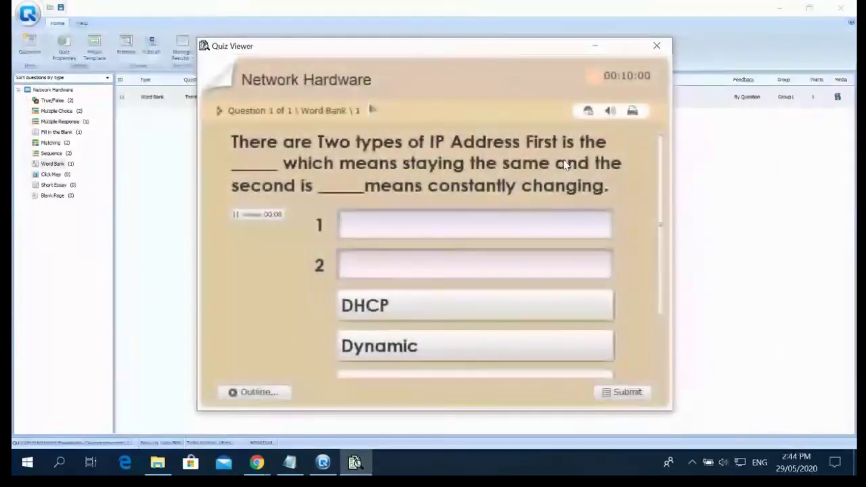
# Step: Place Static in the first blank and Dynamic in the second blank
pyautogui.moveTo(660, 254); pyautogui.dragTo(665, 344)
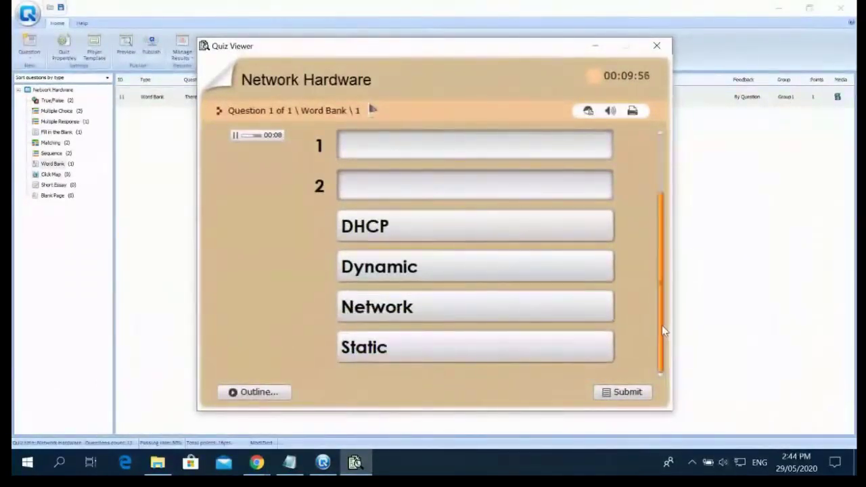
pyautogui.scroll(1, 492, 295)
pyautogui.scroll(1, 494, 294)
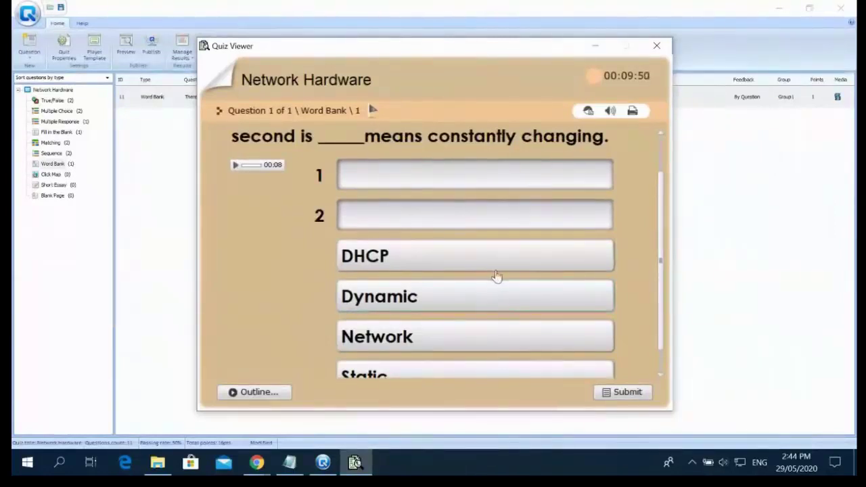
pyautogui.moveTo(496, 268); pyautogui.dragTo(487, 298)
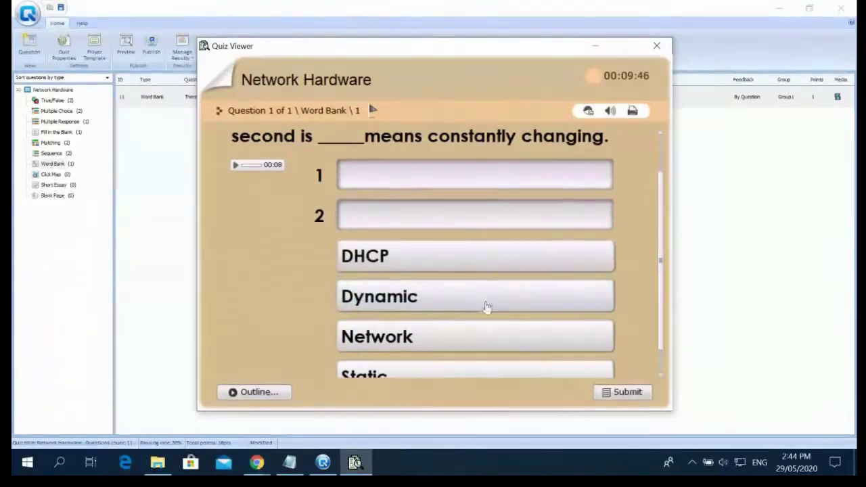
pyautogui.scroll(1, 663, 213)
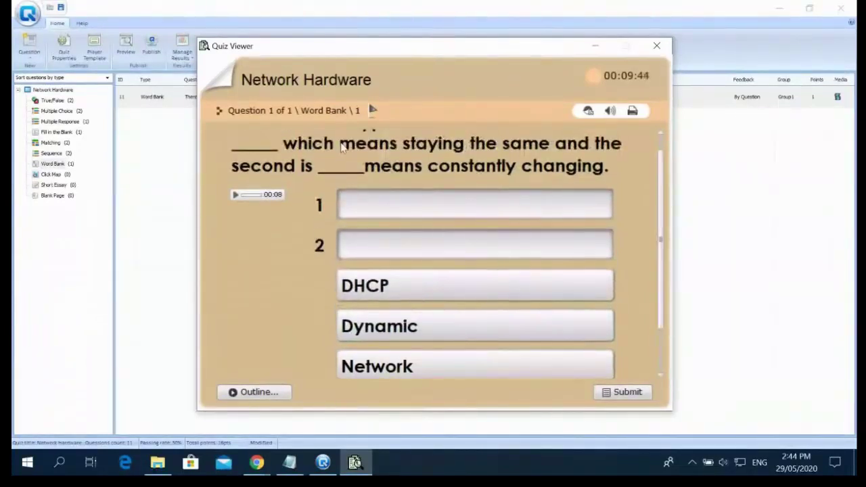
pyautogui.scroll(1, 467, 207)
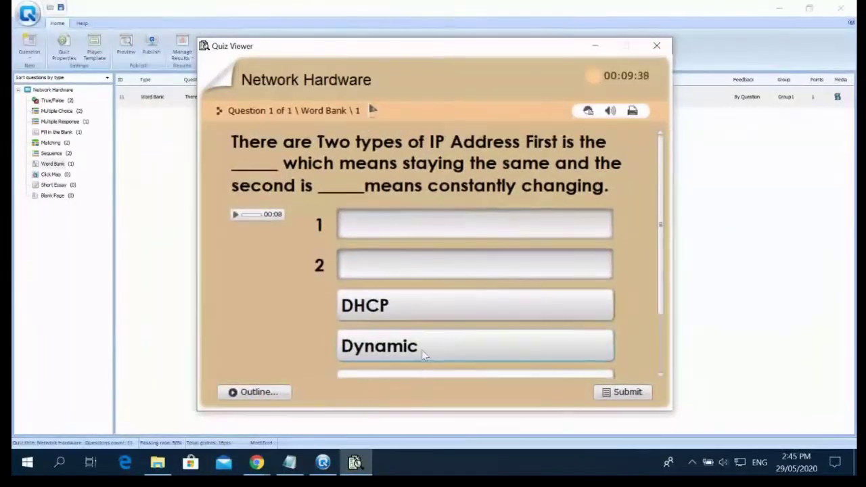
pyautogui.scroll(-1, 614, 307)
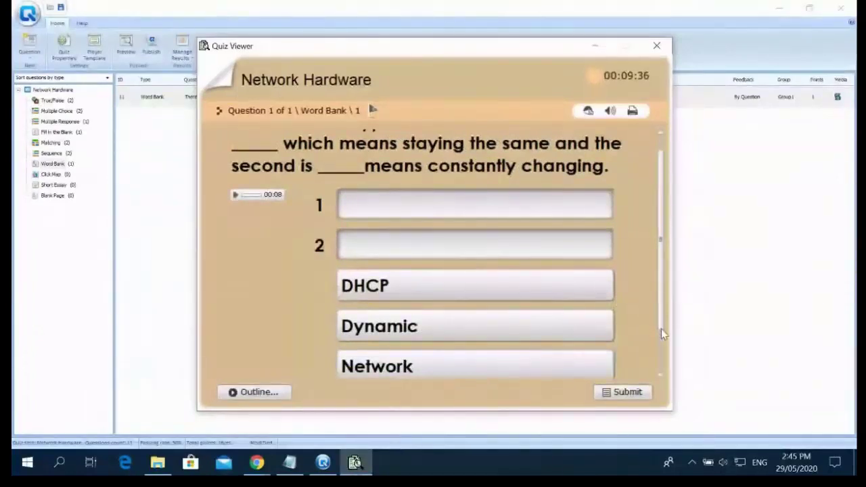
pyautogui.moveTo(662, 313); pyautogui.dragTo(656, 368)
pyautogui.moveTo(510, 363); pyautogui.dragTo(497, 201)
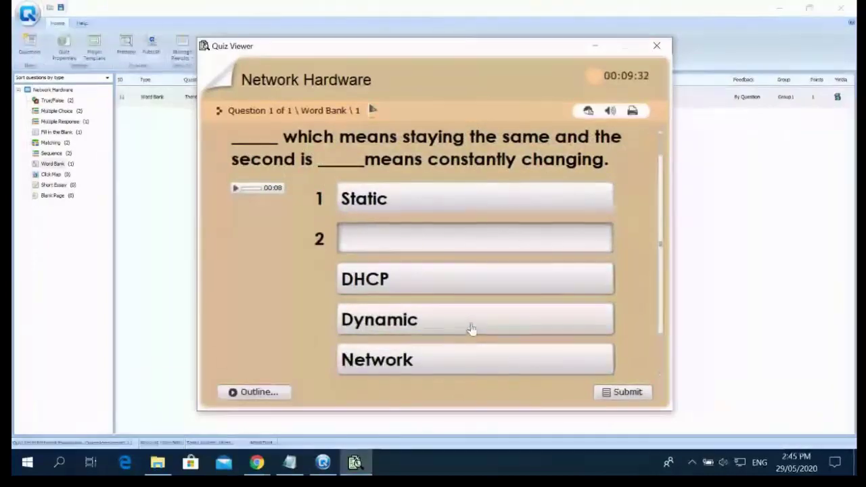
pyautogui.moveTo(471, 328); pyautogui.dragTo(470, 237)
# Step: Submit the answer, dismiss the Correct feedback, and close the preview
pyautogui.click(621, 393)
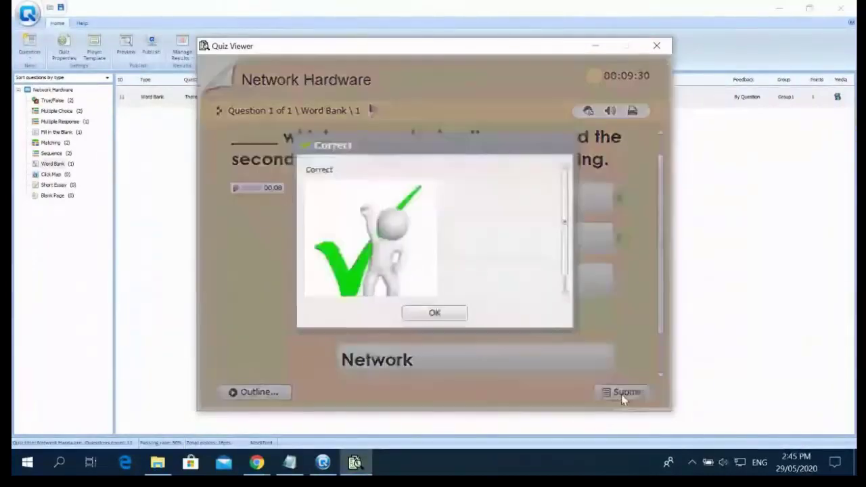
pyautogui.click(435, 314)
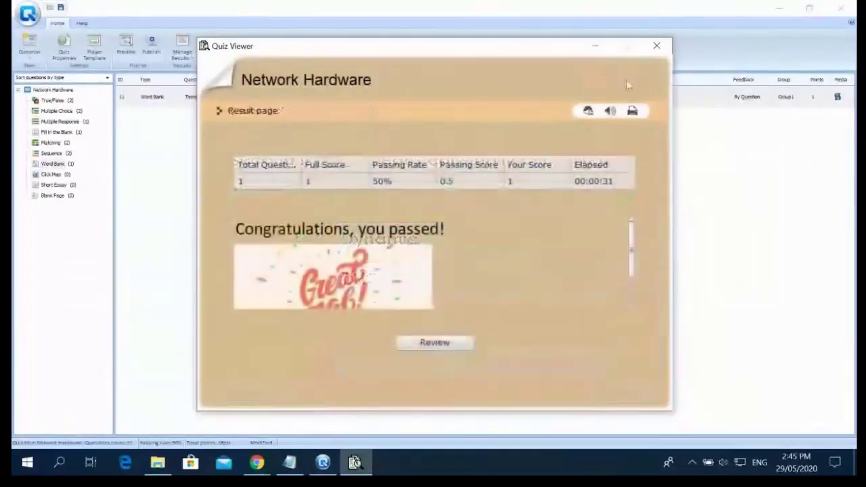
pyautogui.click(656, 46)
pyautogui.rightClick(443, 97)
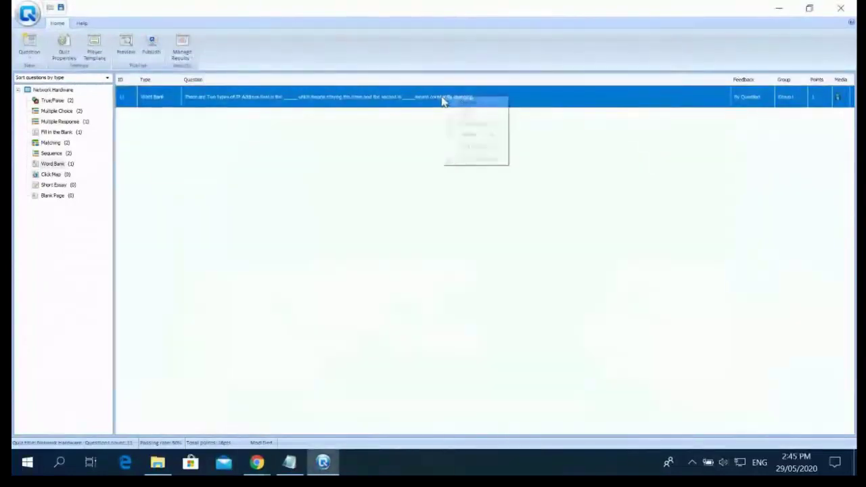
pyautogui.click(465, 114)
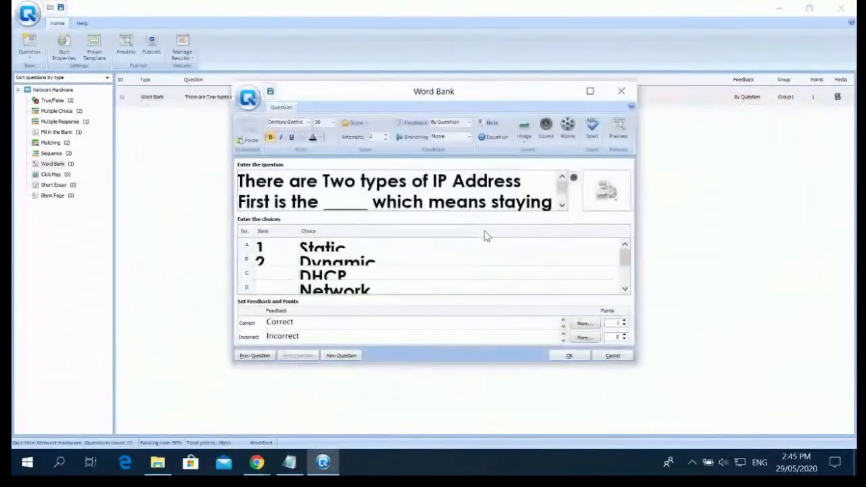
pyautogui.click(343, 200)
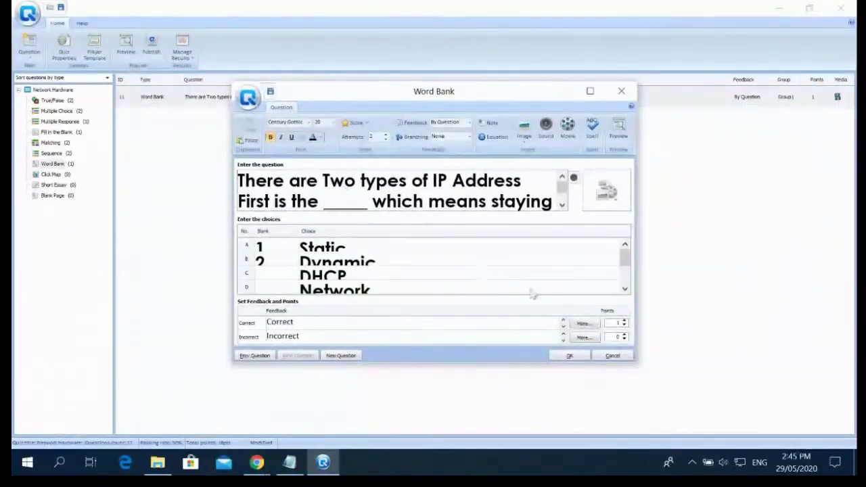
pyautogui.click(357, 123)
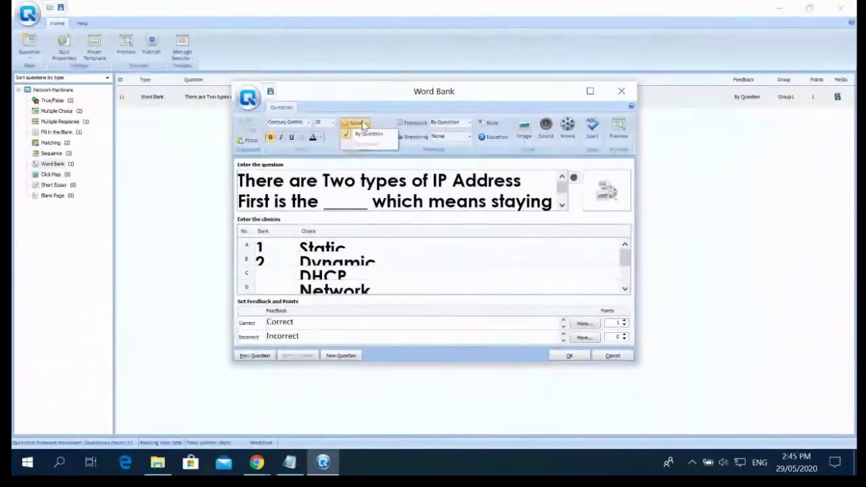
pyautogui.click(502, 86)
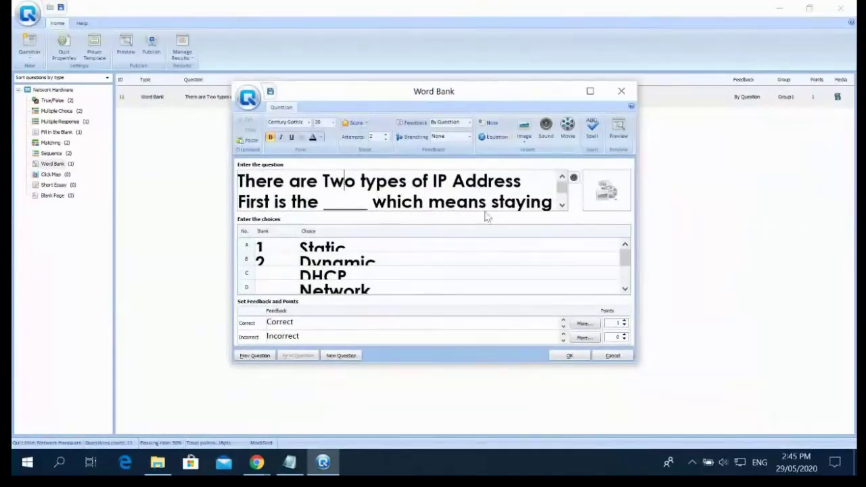
pyautogui.moveTo(561, 191); pyautogui.dragTo(561, 200)
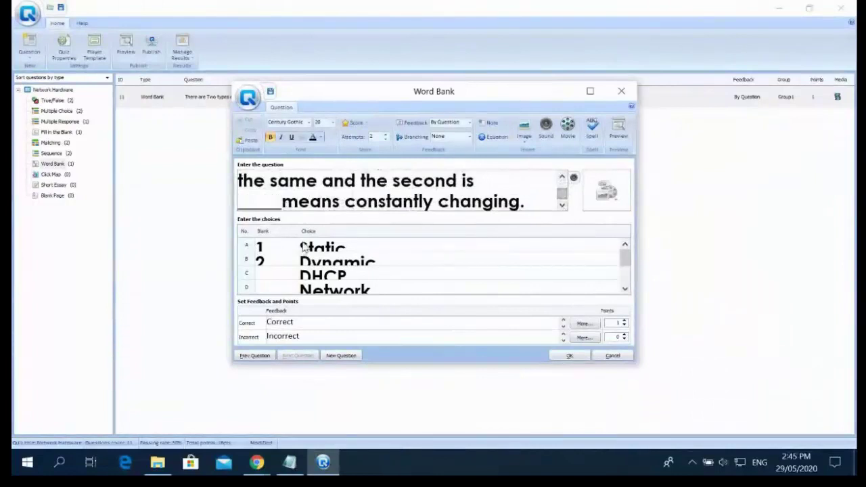
pyautogui.click(336, 253)
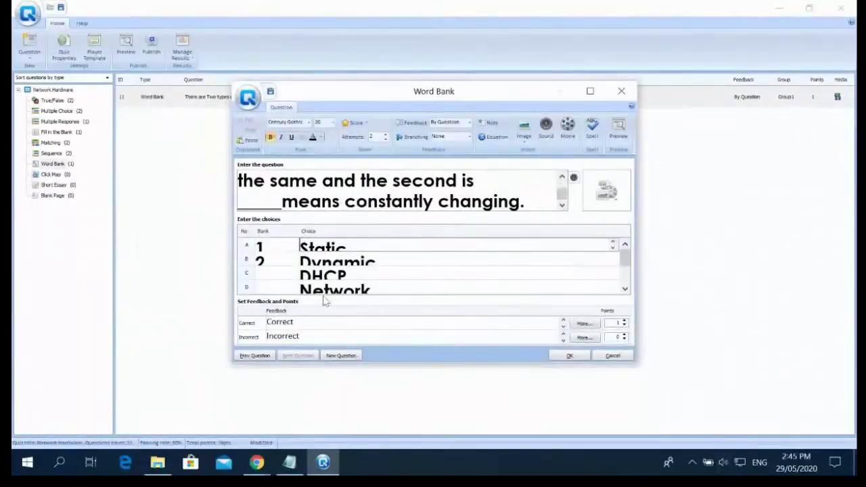
pyautogui.click(276, 256)
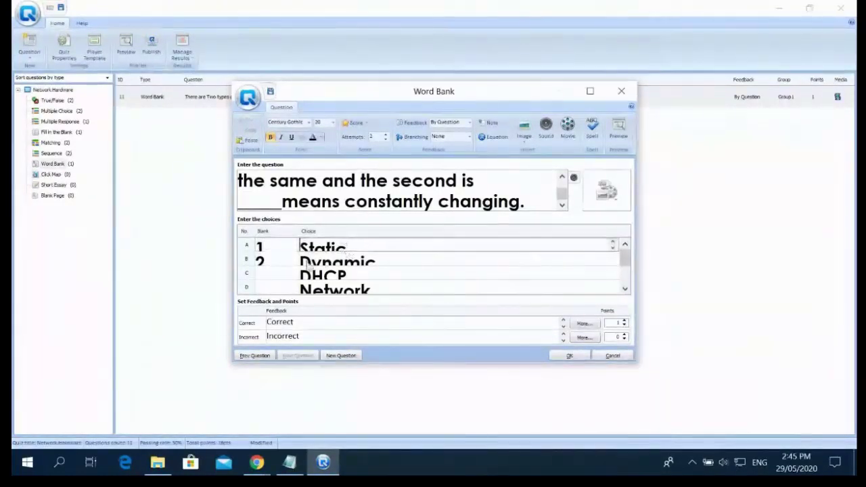
pyautogui.click(289, 260)
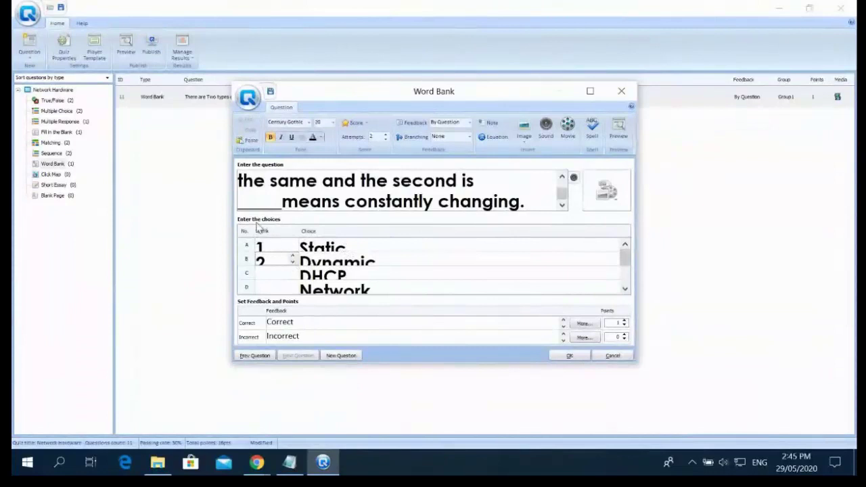
pyautogui.click(352, 260)
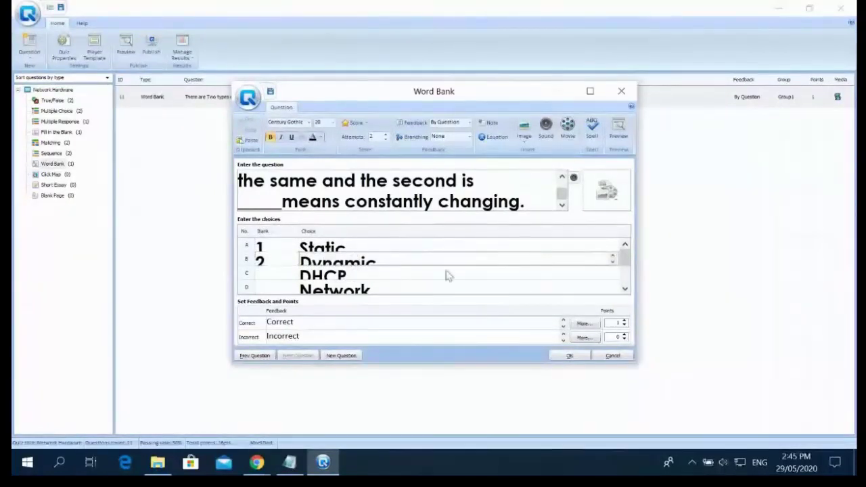
pyautogui.click(569, 356)
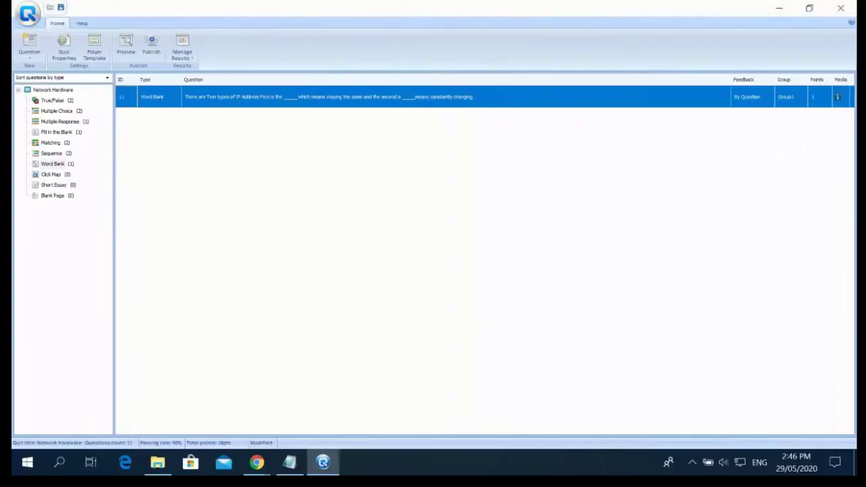
# Step: Start a new Click Map question and select its question line in the Notepad notes
pyautogui.click(51, 174)
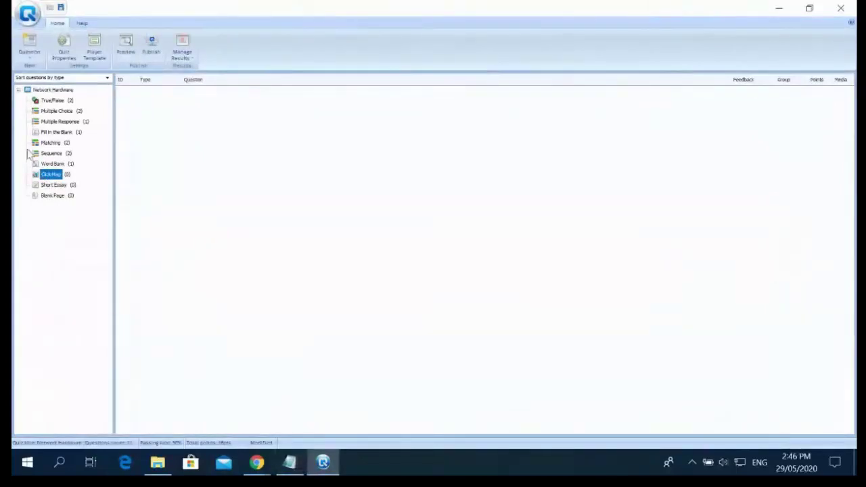
pyautogui.rightClick(51, 177)
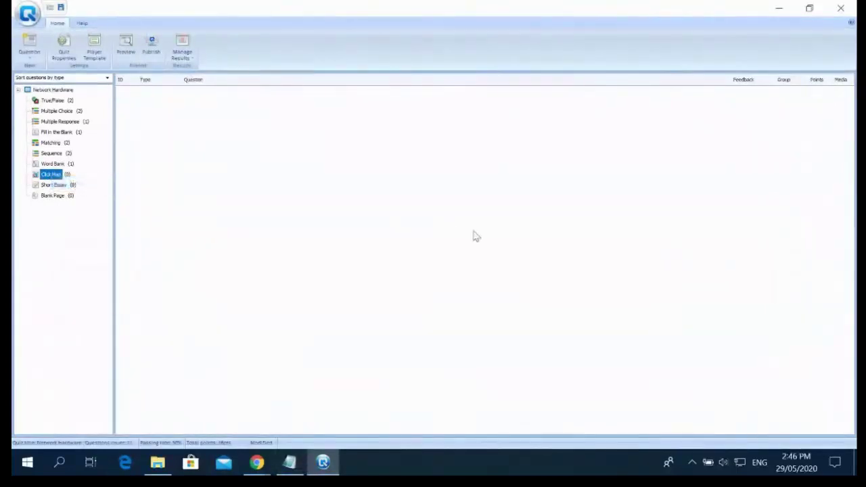
pyautogui.click(290, 462)
pyautogui.scroll(-5, 276, 284)
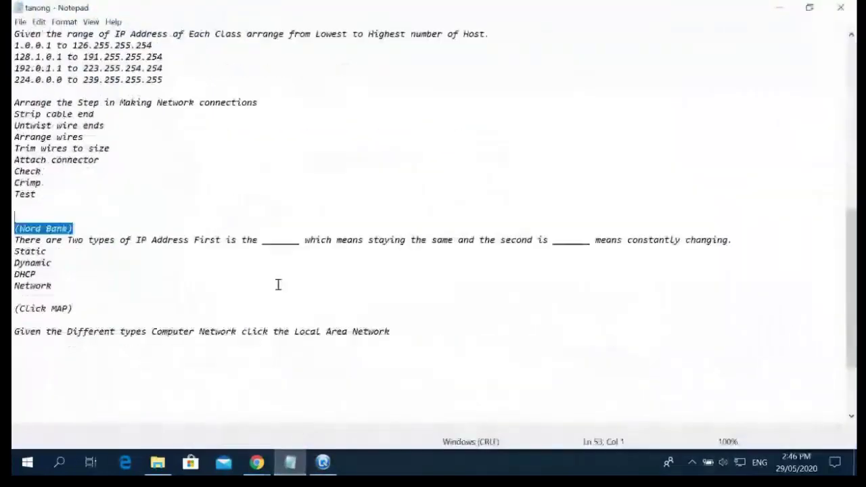
pyautogui.moveTo(13, 262); pyautogui.dragTo(500, 285)
pyautogui.hotkey('ctrl', 'c')
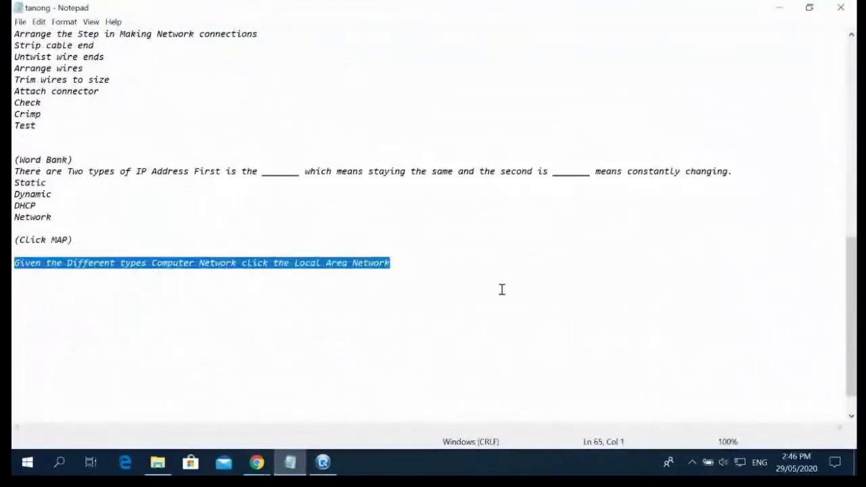
pyautogui.click(323, 461)
# Step: Paste the Local Area Network question text and spell-check it
pyautogui.click(266, 209)
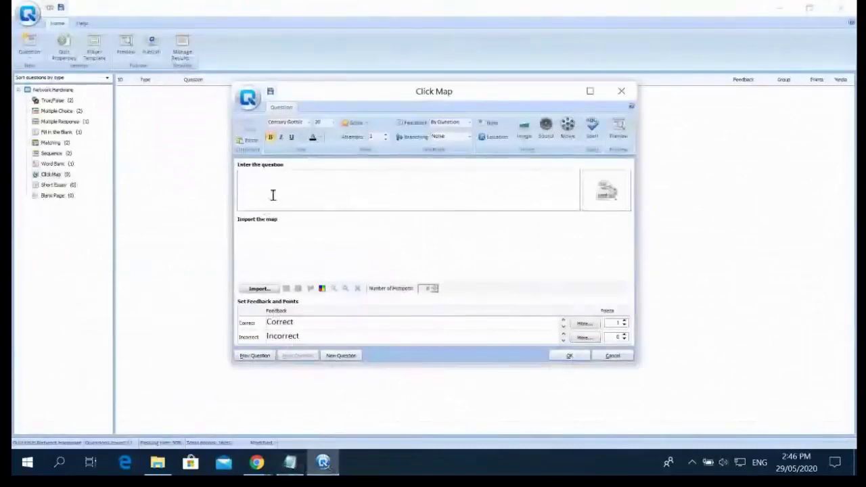
pyautogui.hotkey('ctrl', 'v')
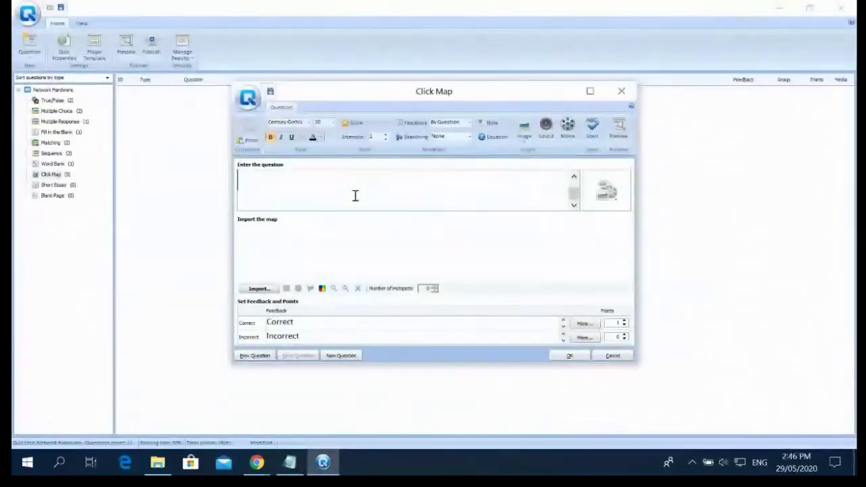
pyautogui.scroll(1, 344, 193)
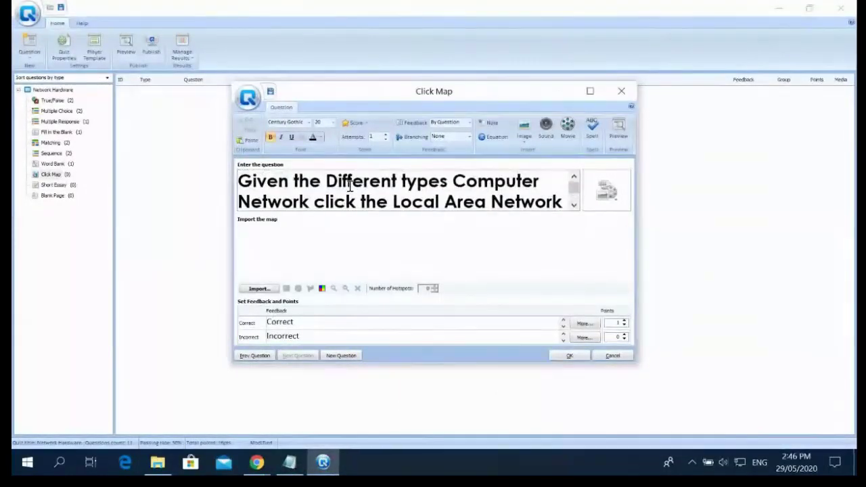
pyautogui.scroll(-1, 349, 186)
pyautogui.click(347, 182)
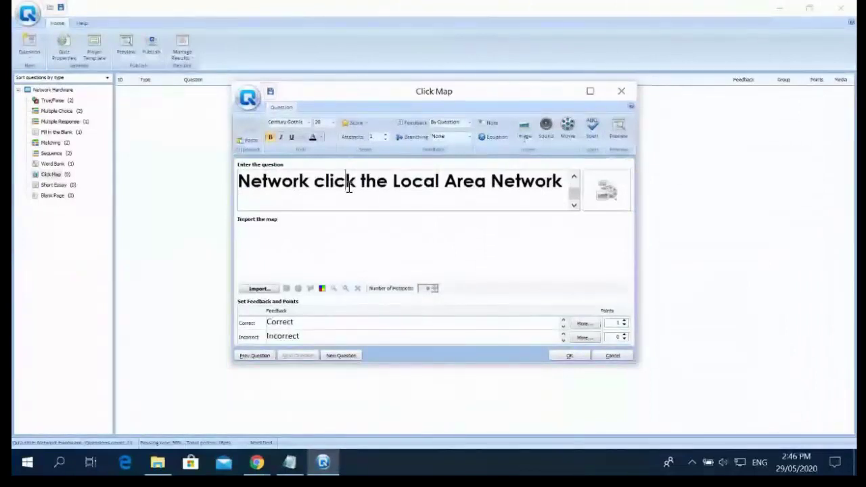
pyautogui.click(597, 135)
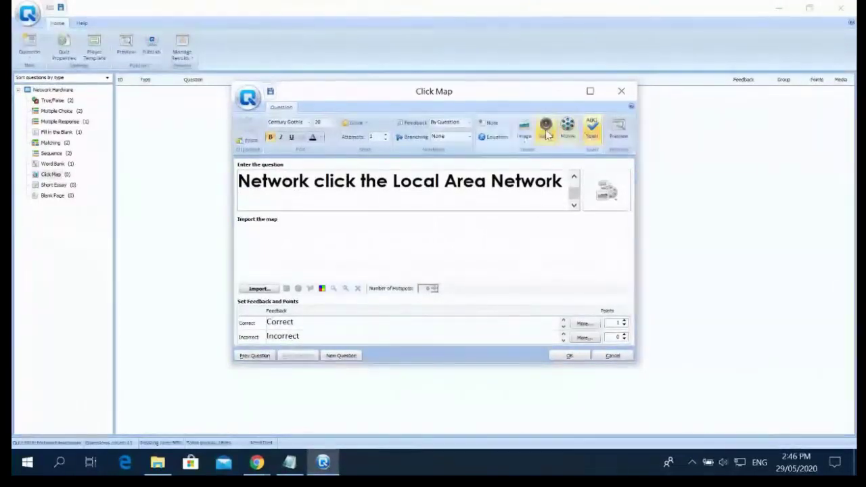
# Step: Add text-to-speech narration looping twice and play it to test
pyautogui.click(547, 135)
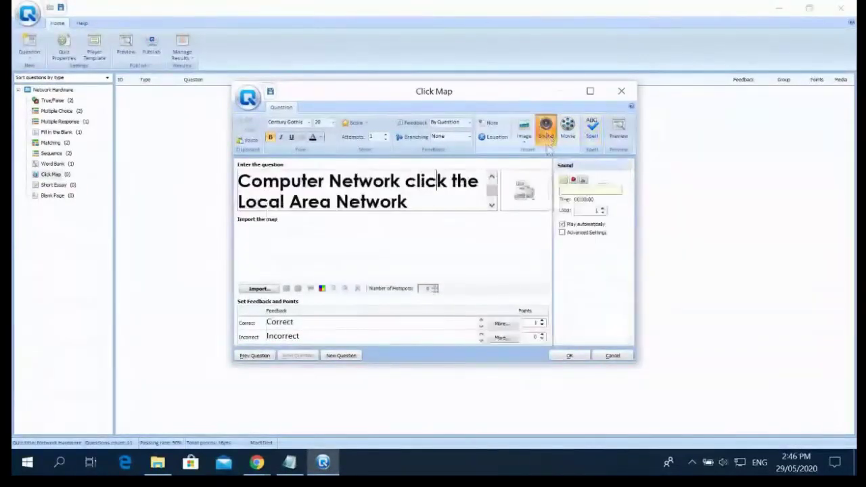
pyautogui.click(596, 210)
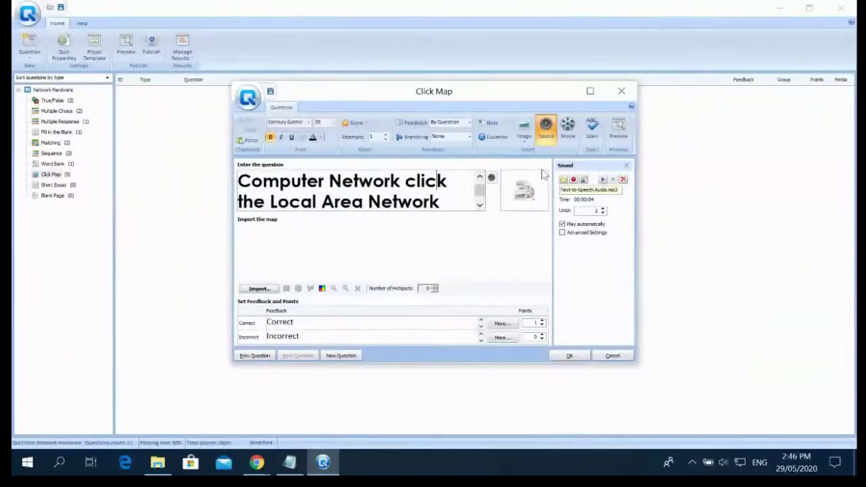
pyautogui.click(602, 179)
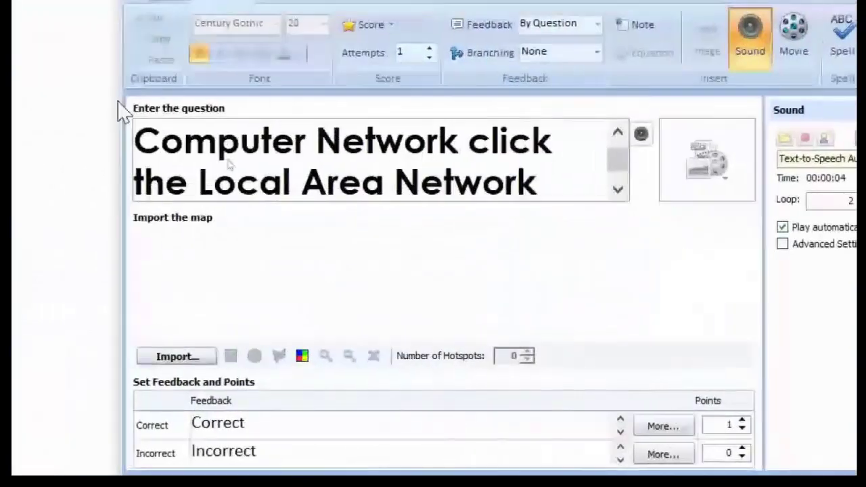
pyautogui.scroll(-1, 305, 152)
pyautogui.scroll(2, 447, 166)
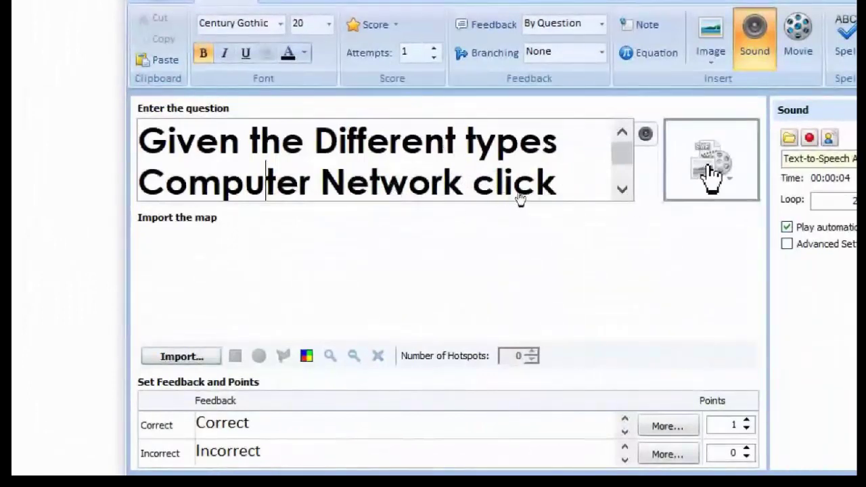
pyautogui.click(621, 191)
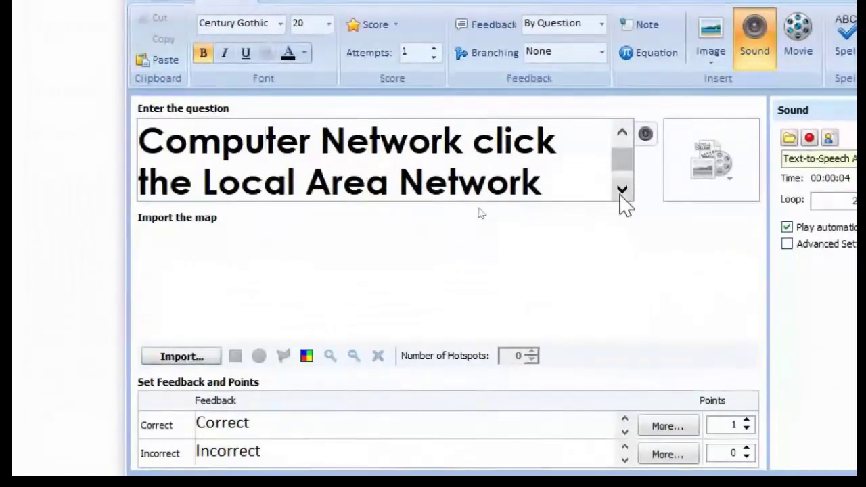
pyautogui.click(622, 191)
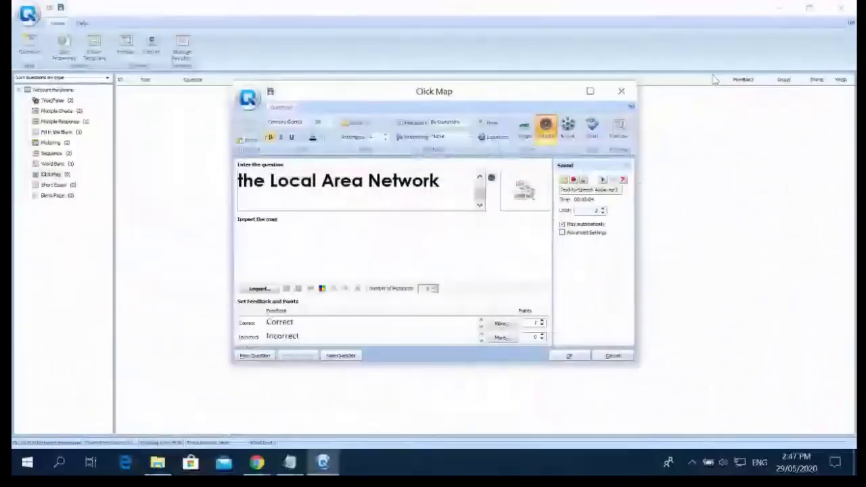
# Step: Import the network image from the Resources topic folder as the click map
pyautogui.click(269, 290)
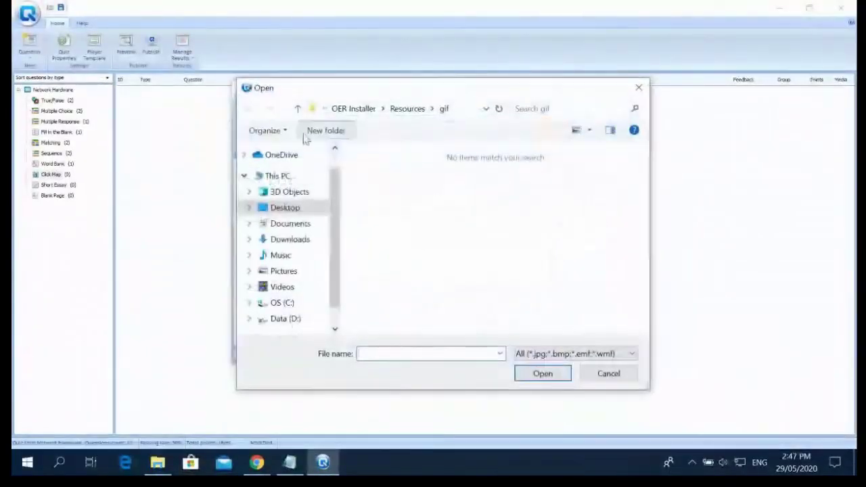
pyautogui.scroll(-1, 329, 239)
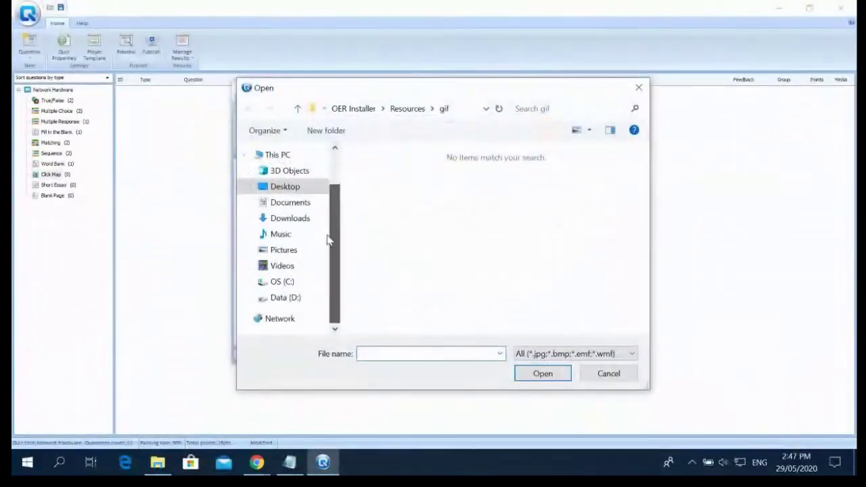
pyautogui.click(407, 109)
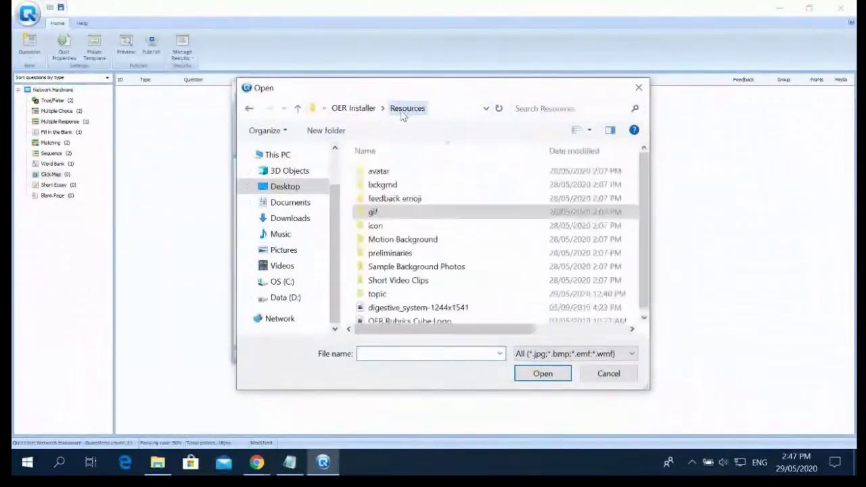
pyautogui.doubleClick(377, 297)
pyautogui.doubleClick(400, 283)
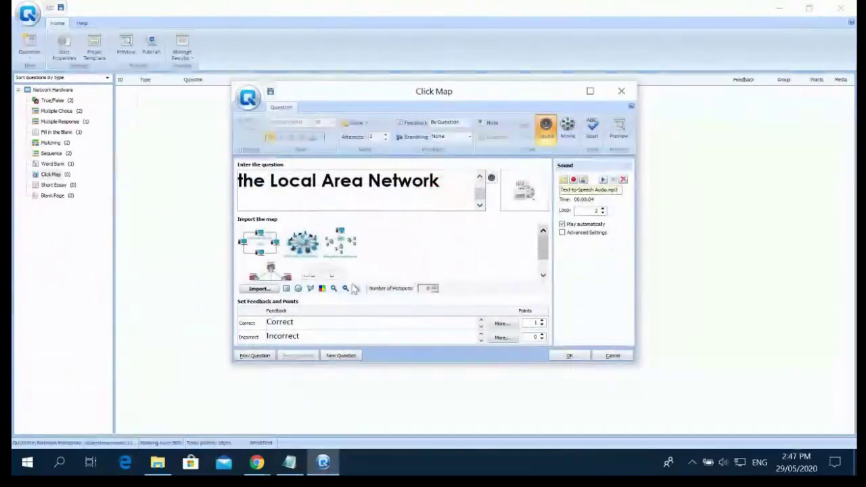
# Step: Zoom the network map out and back to full size, and maximize the Click Map editor
pyautogui.click(345, 288)
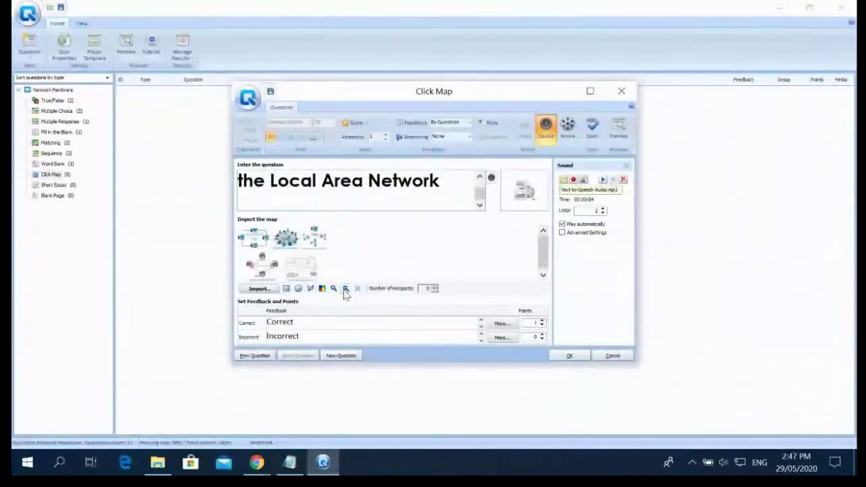
pyautogui.click(345, 290)
pyautogui.click(333, 289)
pyautogui.click(334, 289)
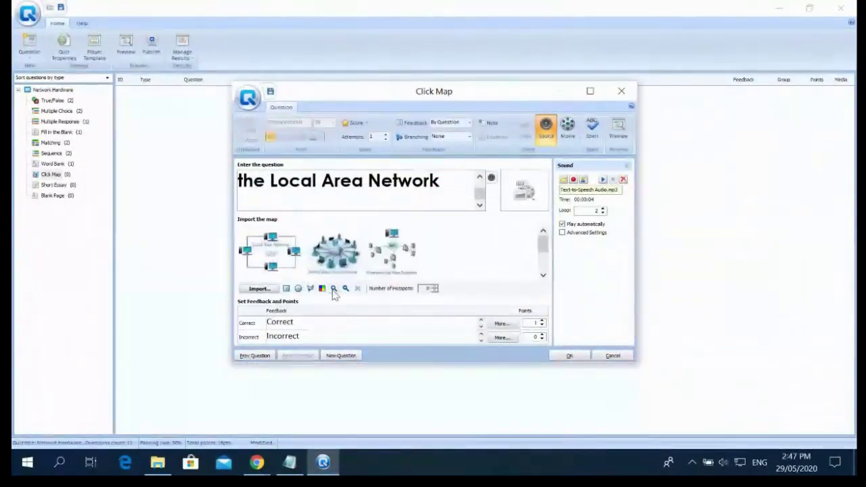
pyautogui.click(333, 288)
pyautogui.click(589, 91)
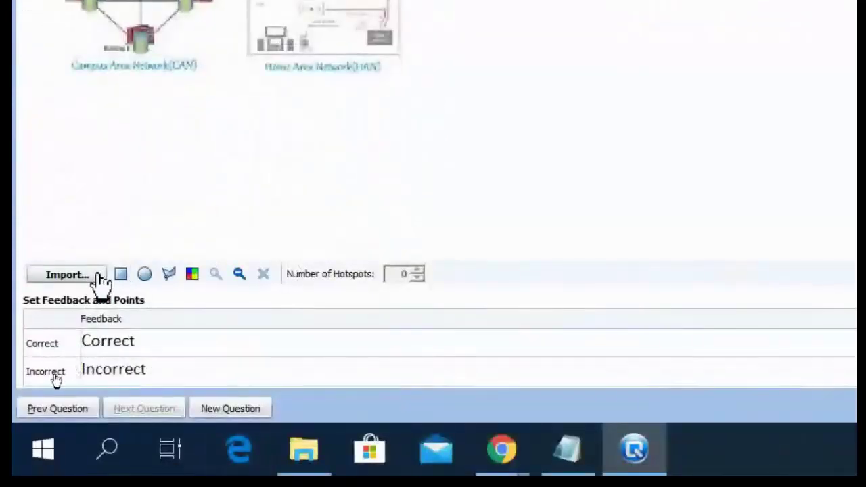
pyautogui.click(238, 275)
pyautogui.click(236, 276)
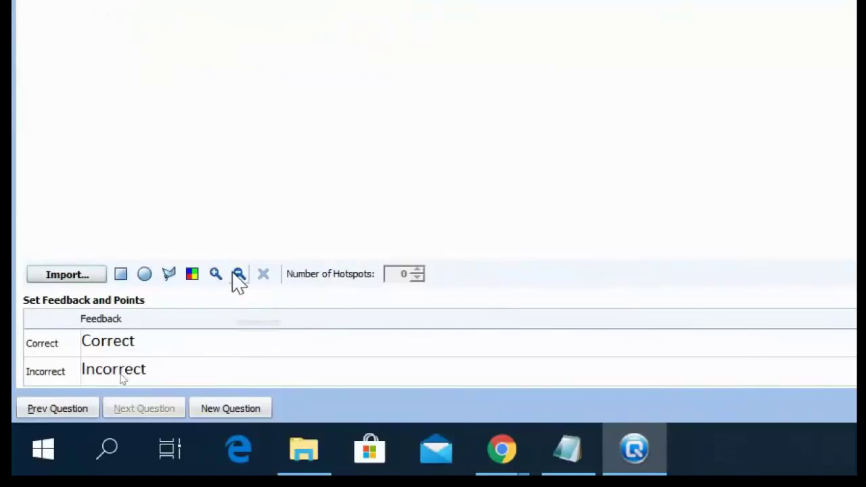
pyautogui.click(216, 276)
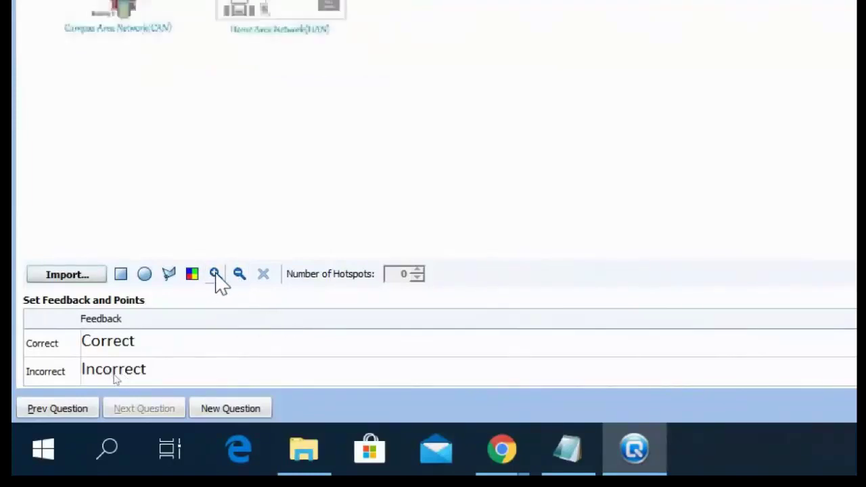
pyautogui.click(216, 276)
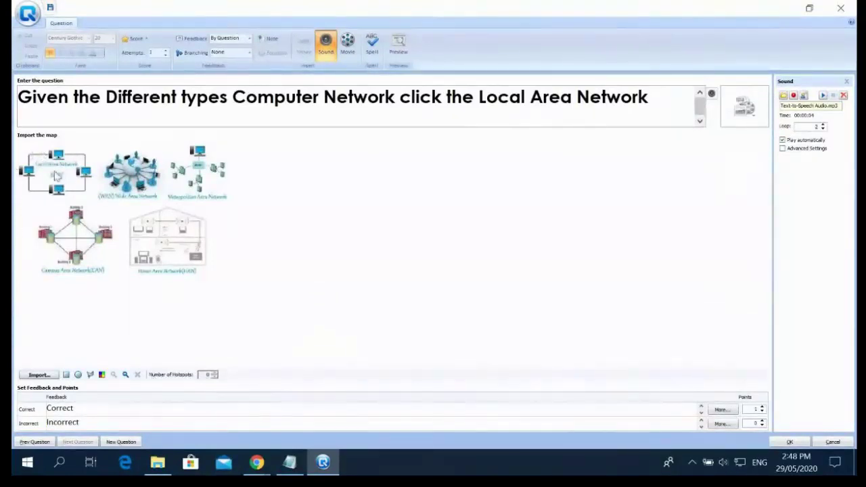
# Step: Draw a rectangular hotspot around the LAN diagram on the map
pyautogui.click(67, 374)
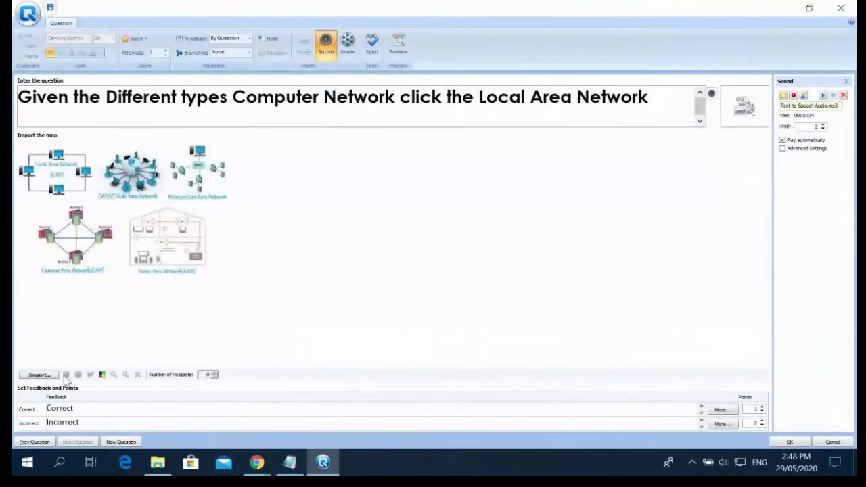
pyautogui.moveTo(23, 152); pyautogui.dragTo(29, 180)
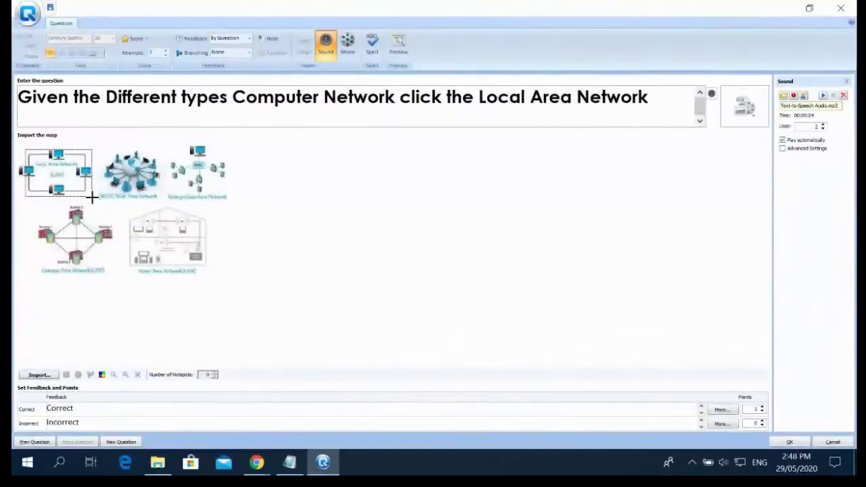
pyautogui.moveTo(92, 197); pyautogui.dragTo(93, 198)
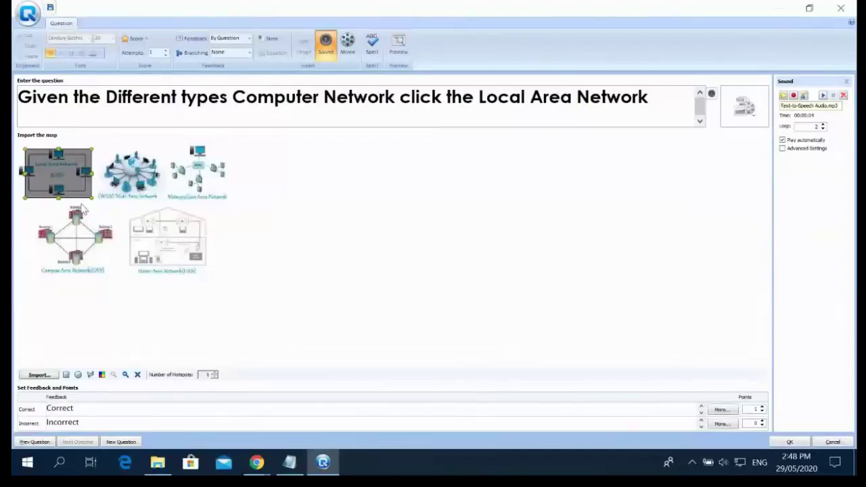